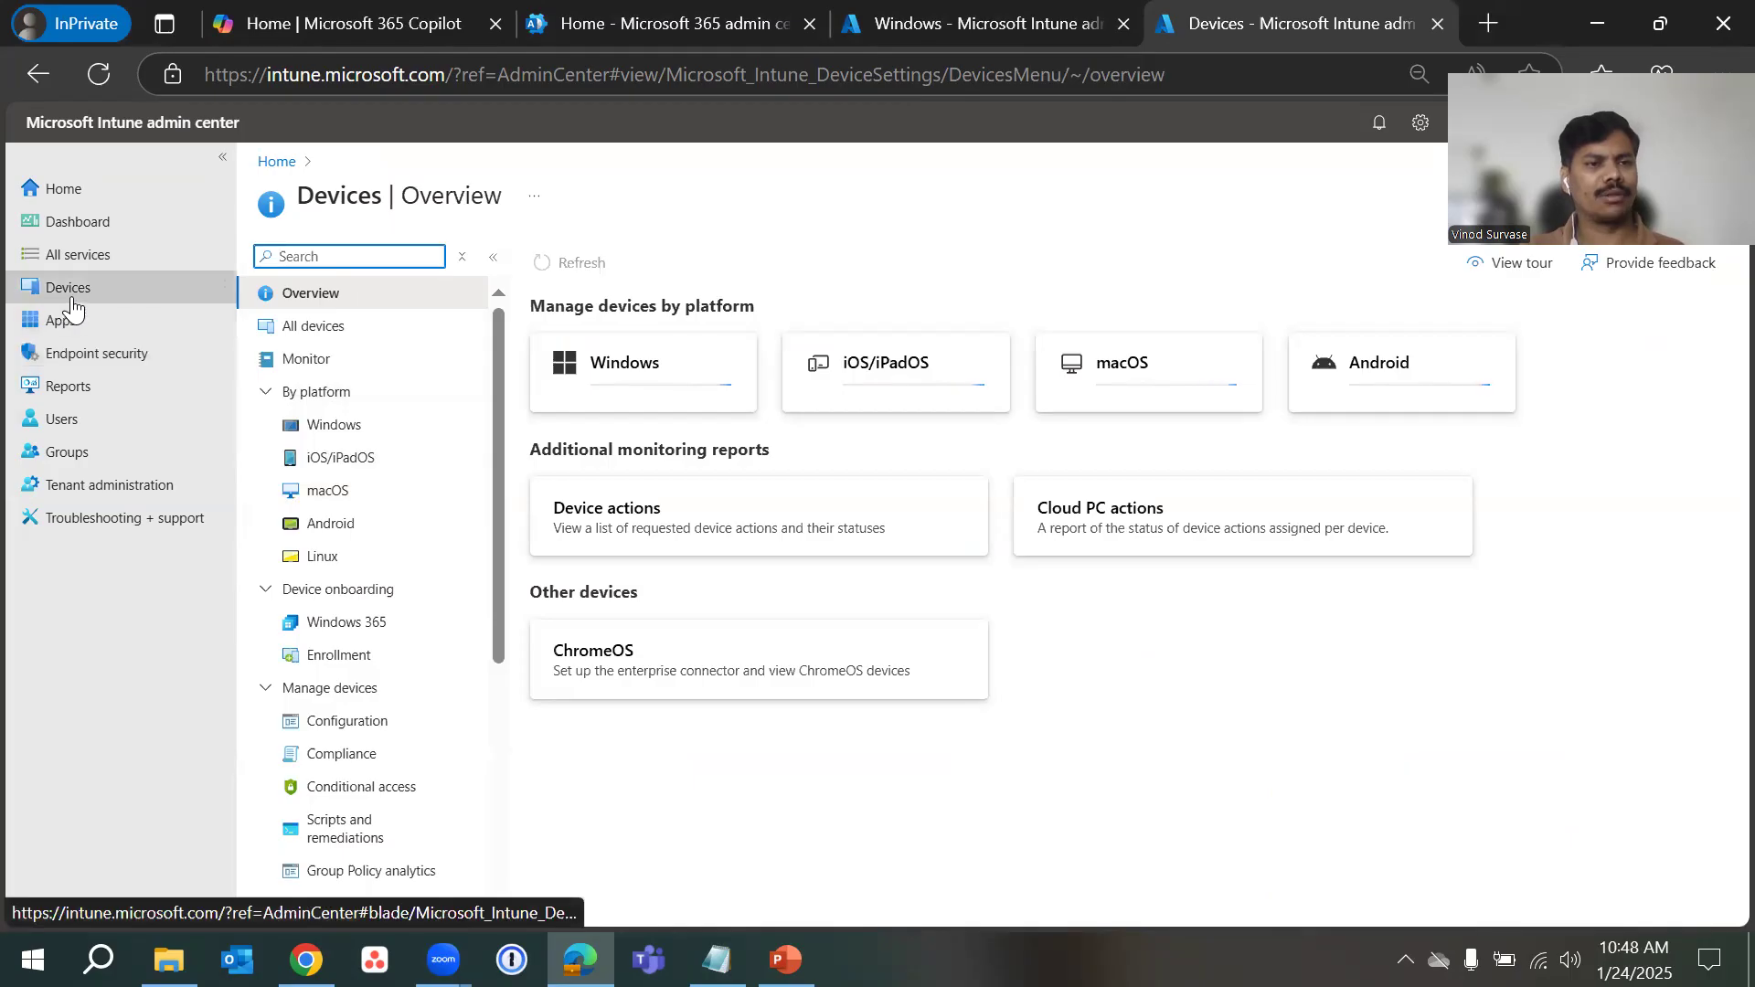
- Examine the list of device configuration policies covering all platforms
click(338, 428)
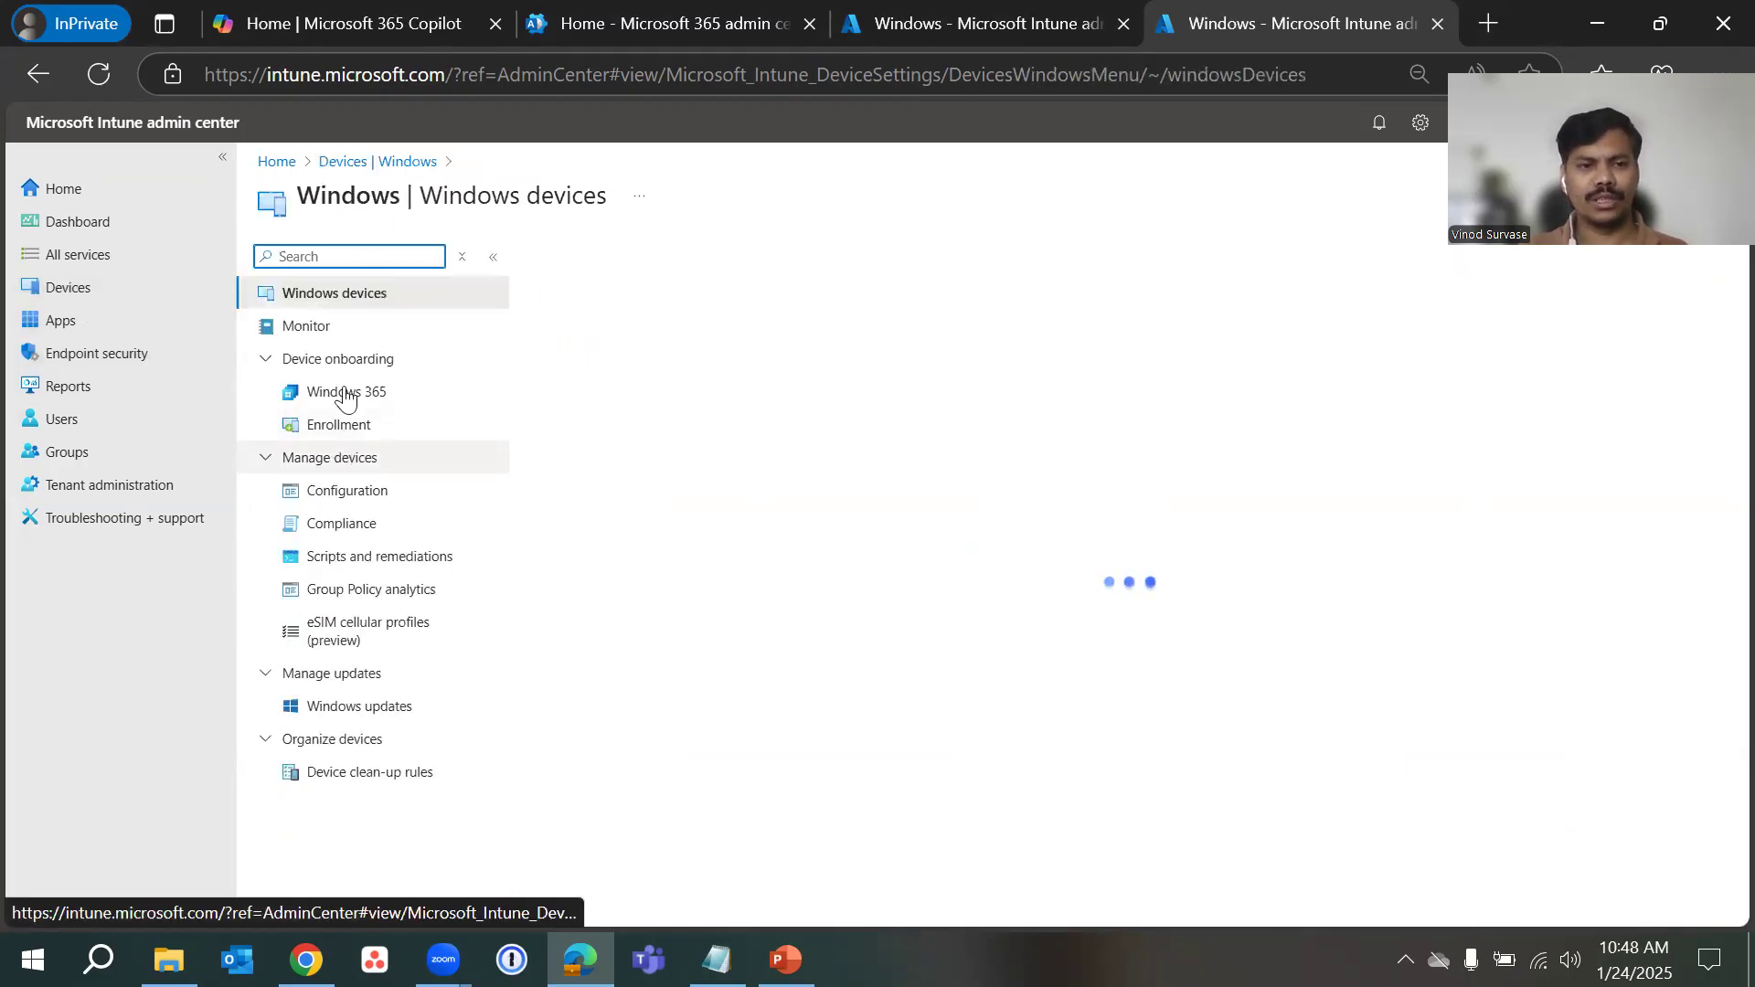
click(334, 163)
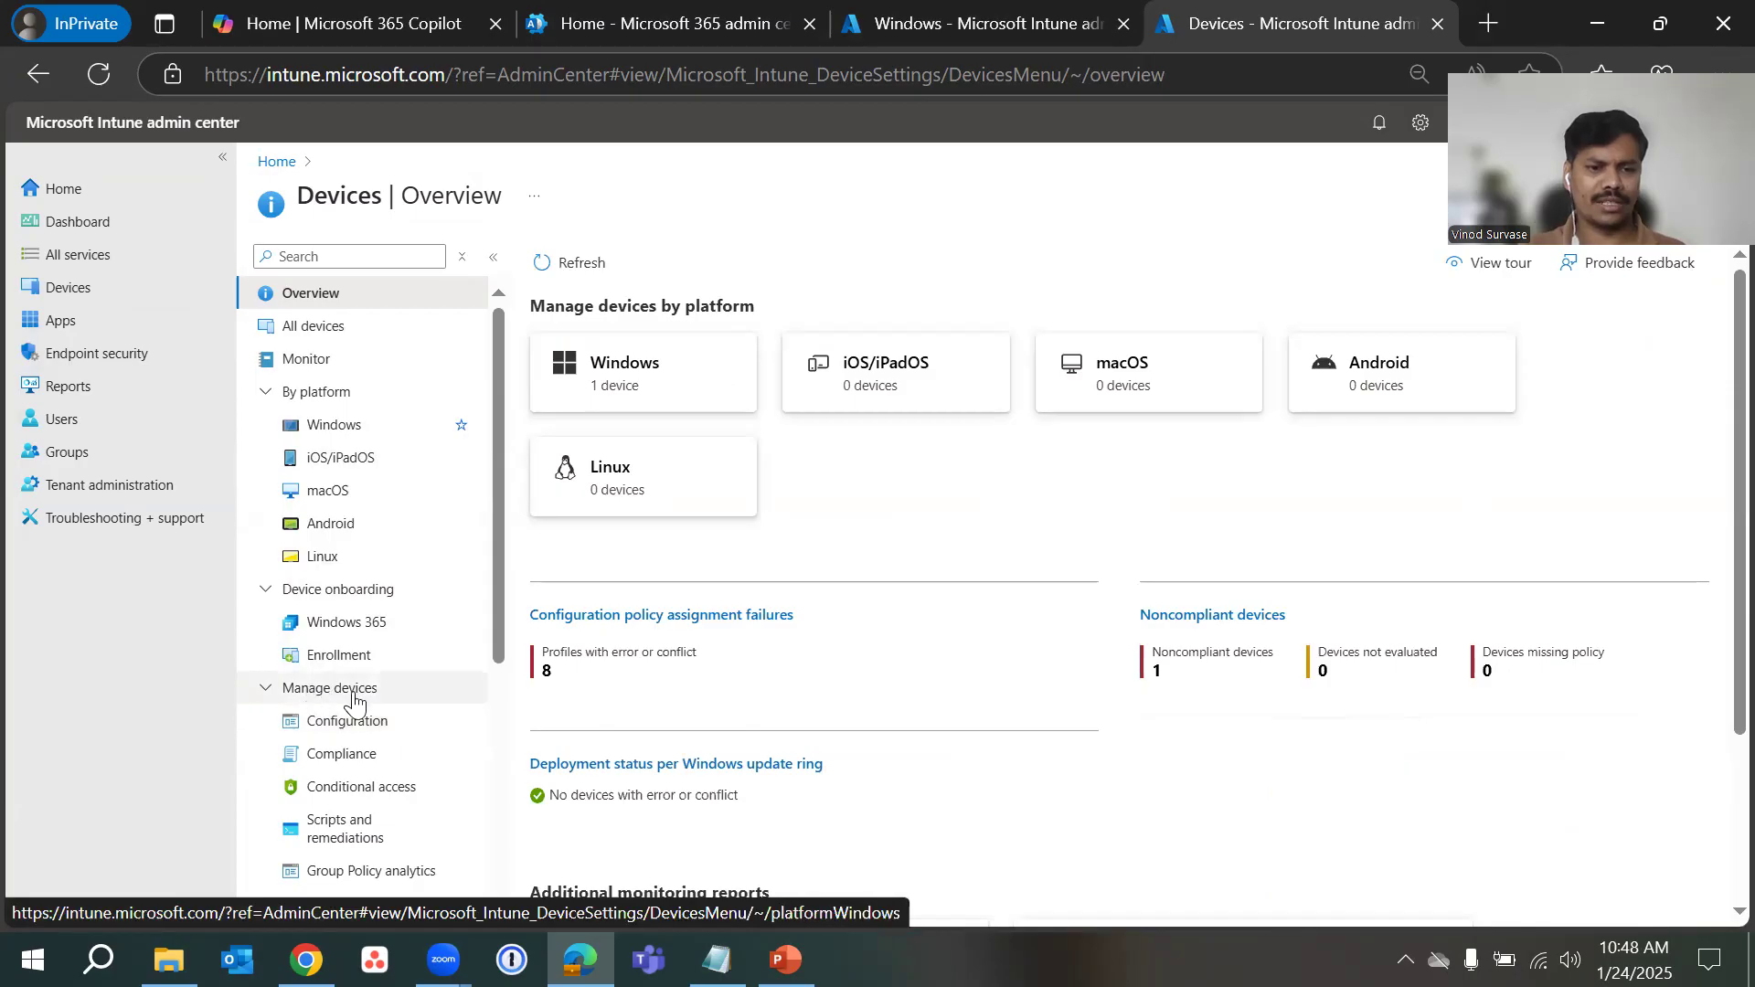
click(338, 724)
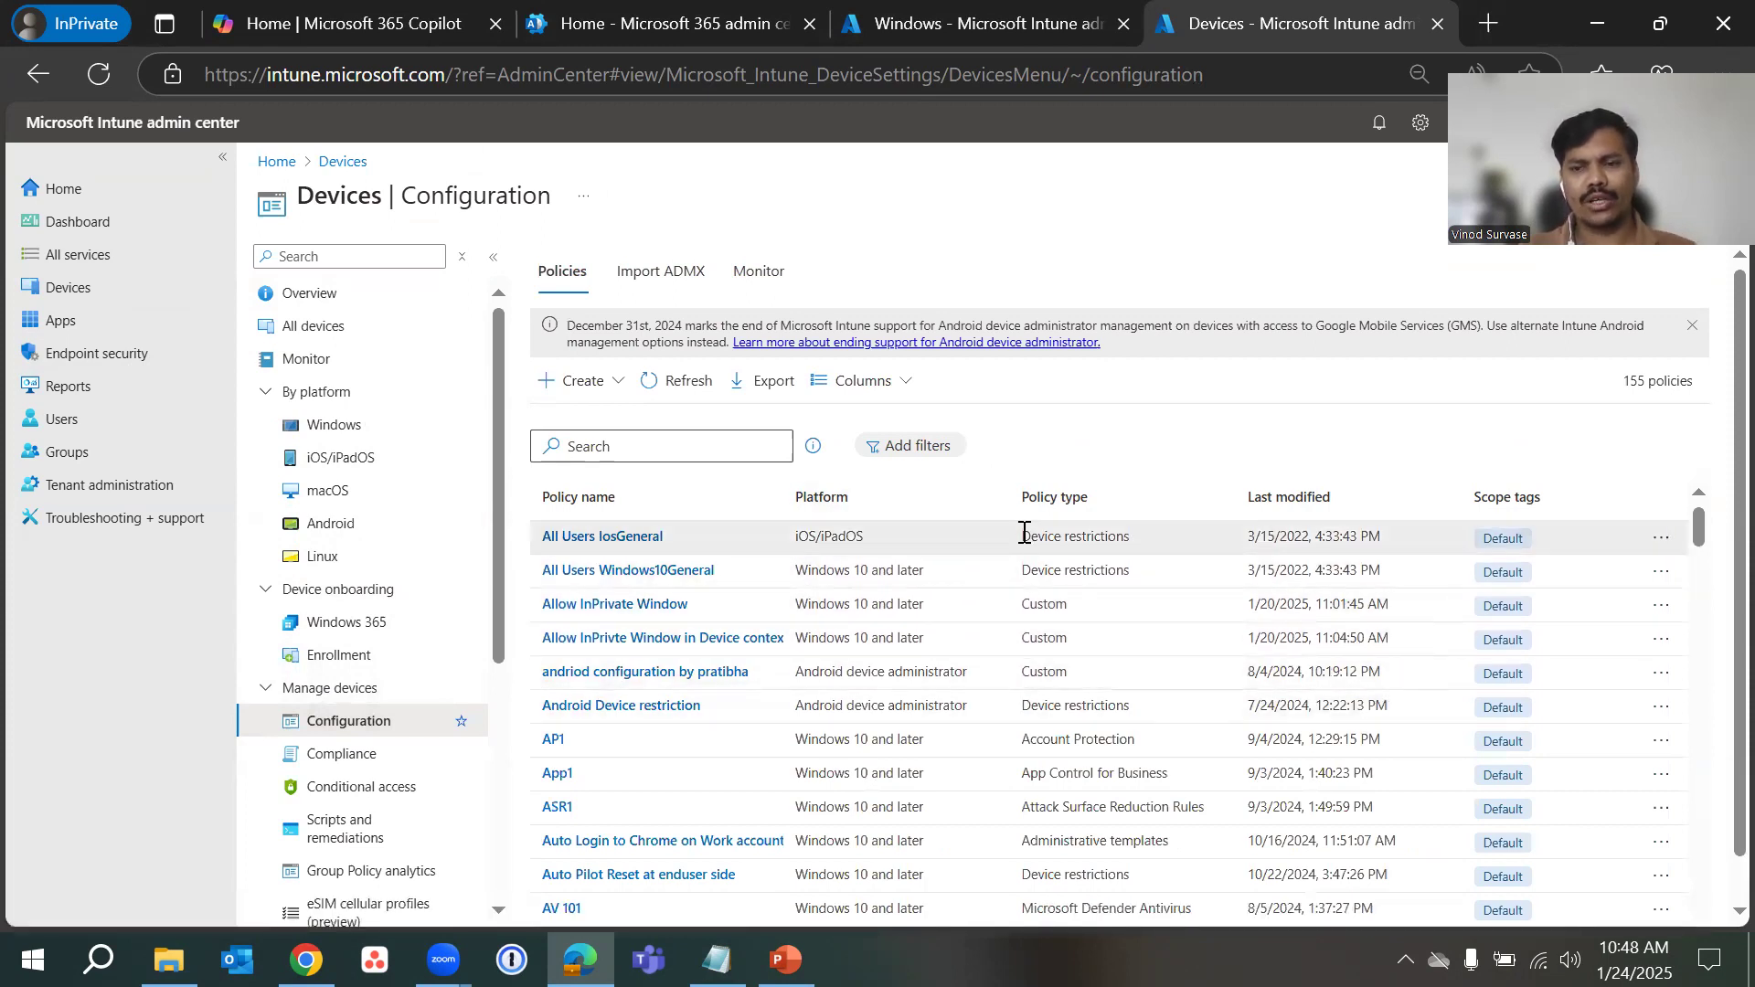
scroll(1098, 566, down, 8)
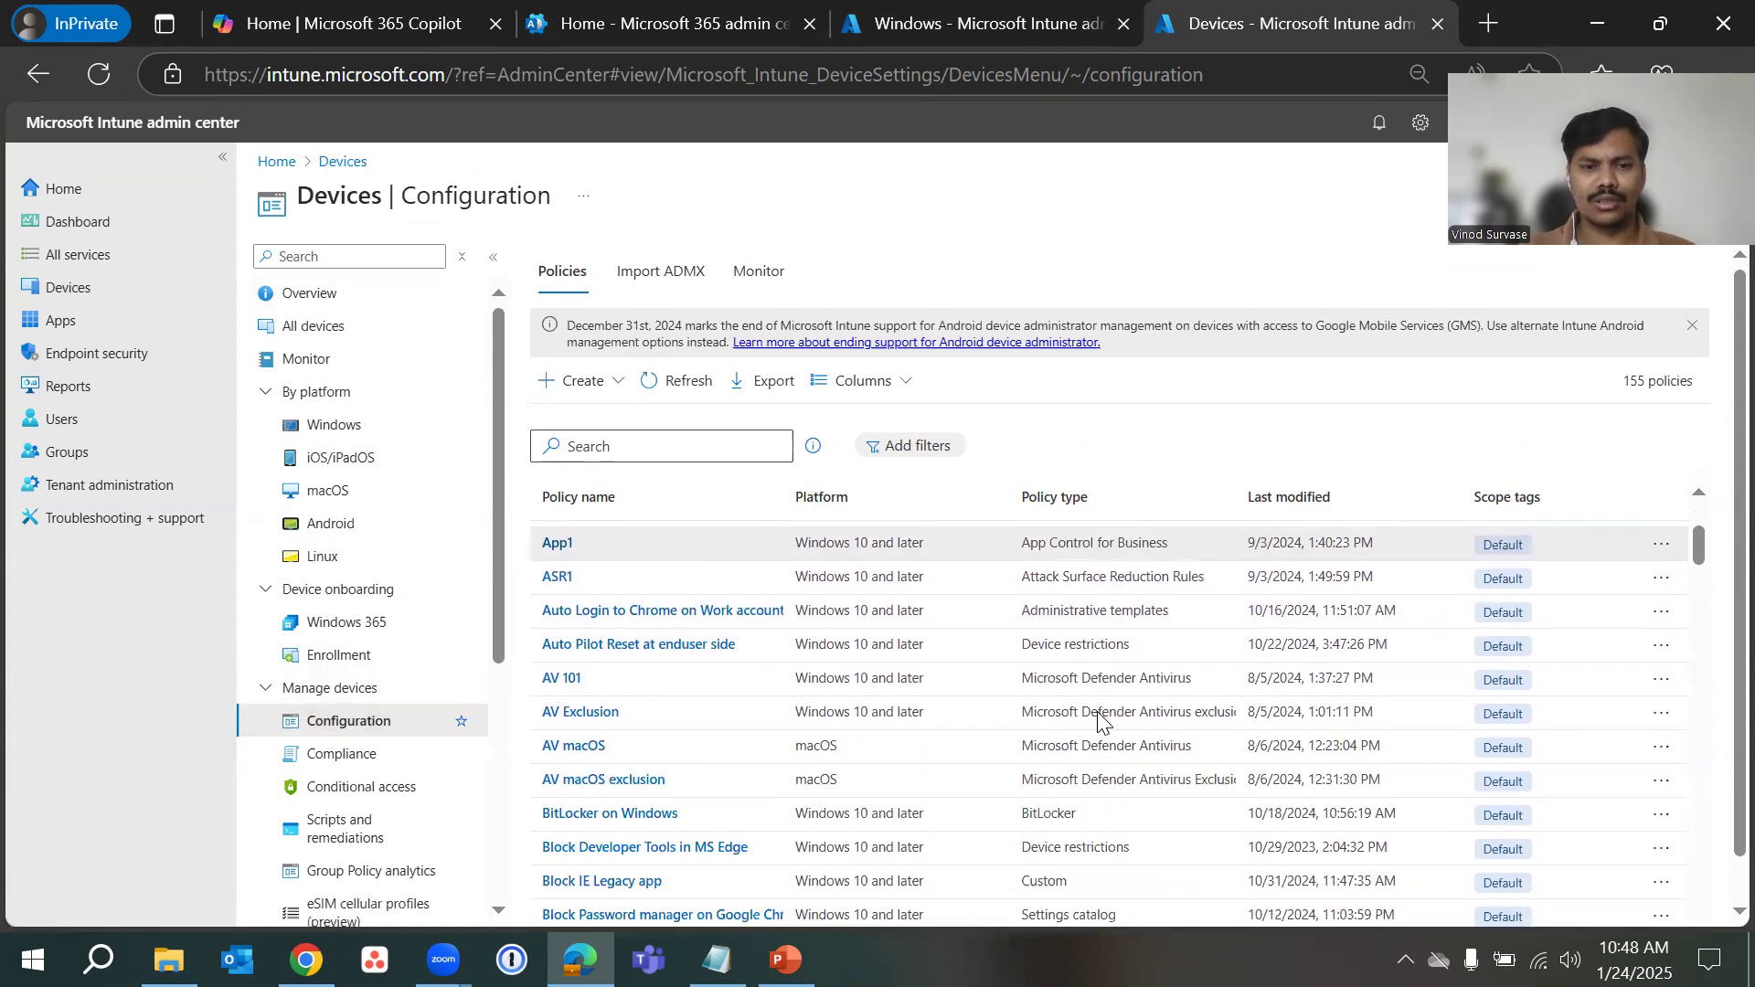
scroll(1102, 727, down, 12)
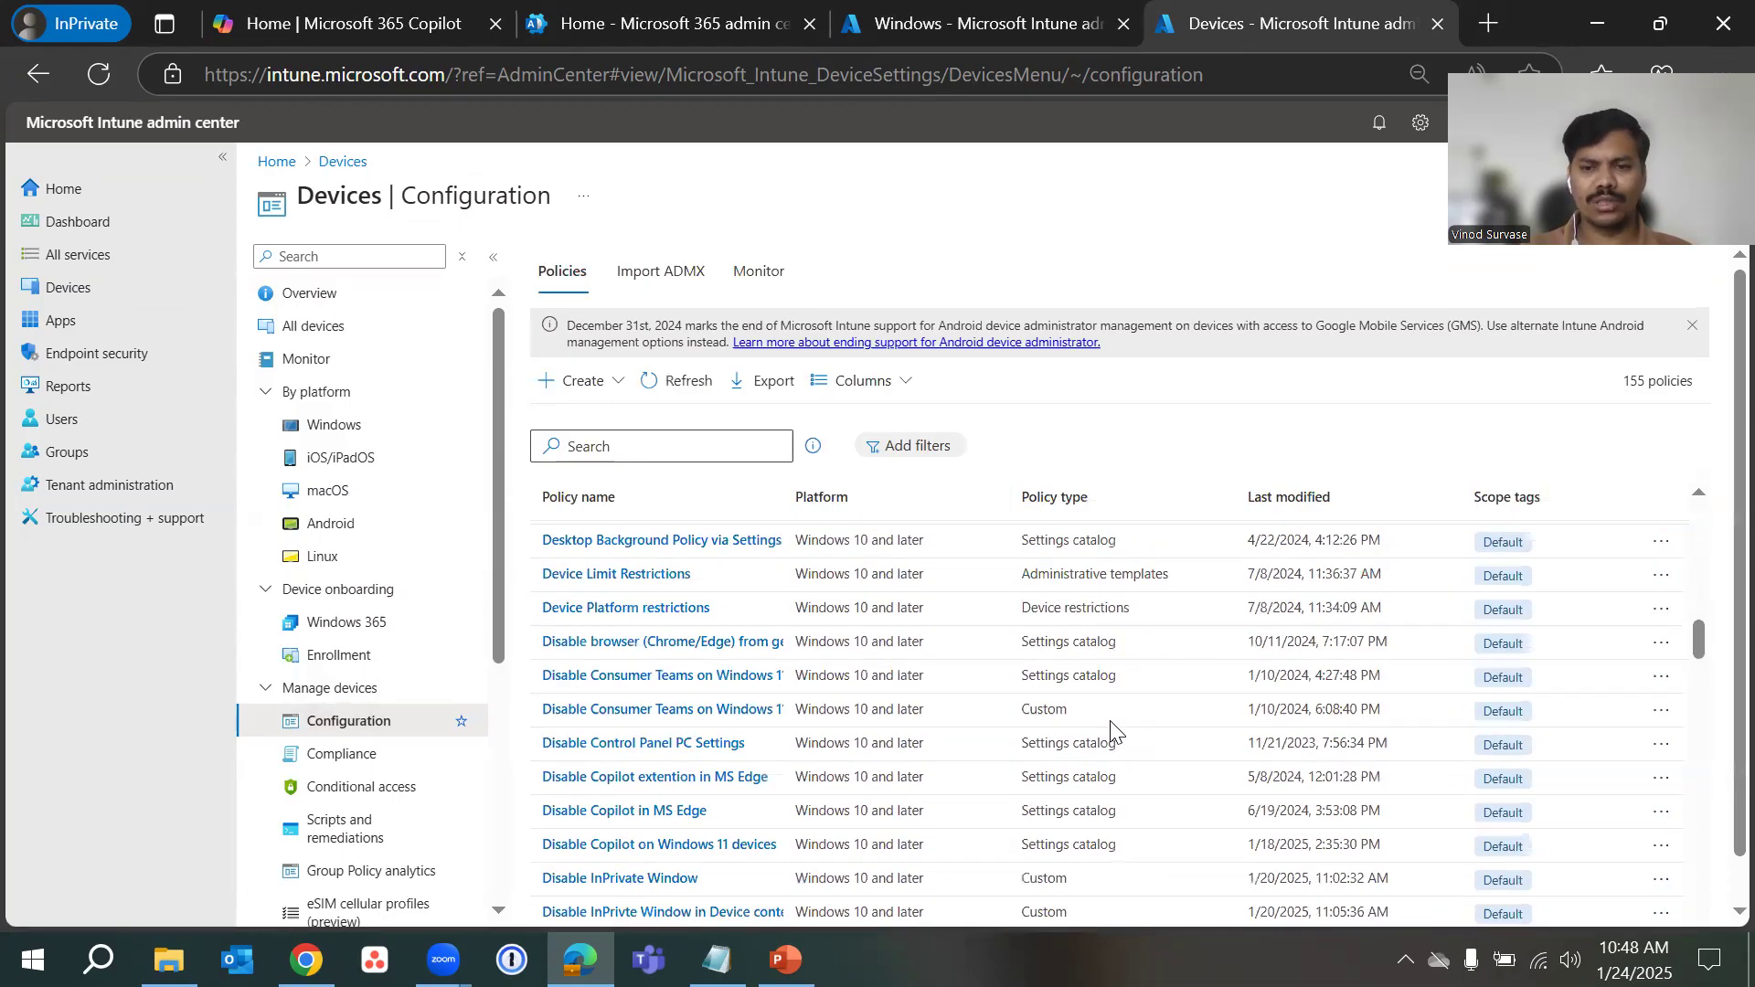
scroll(1111, 734, down, 3)
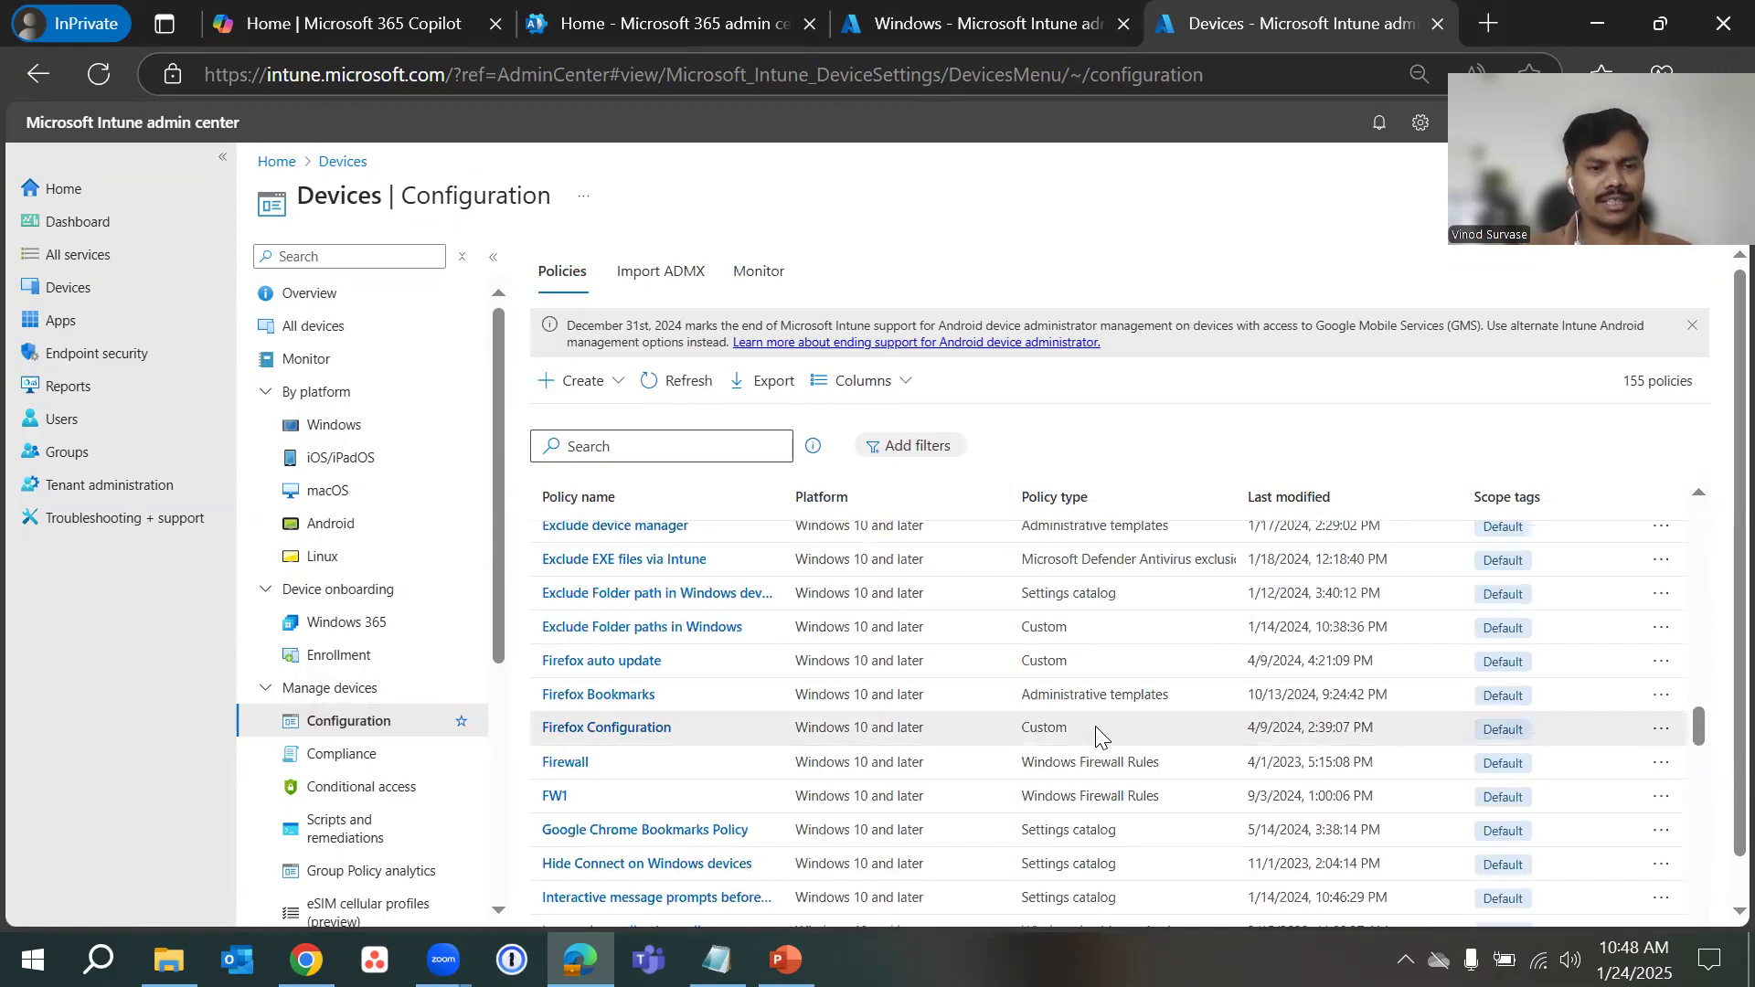
scroll(1097, 731, up, 10)
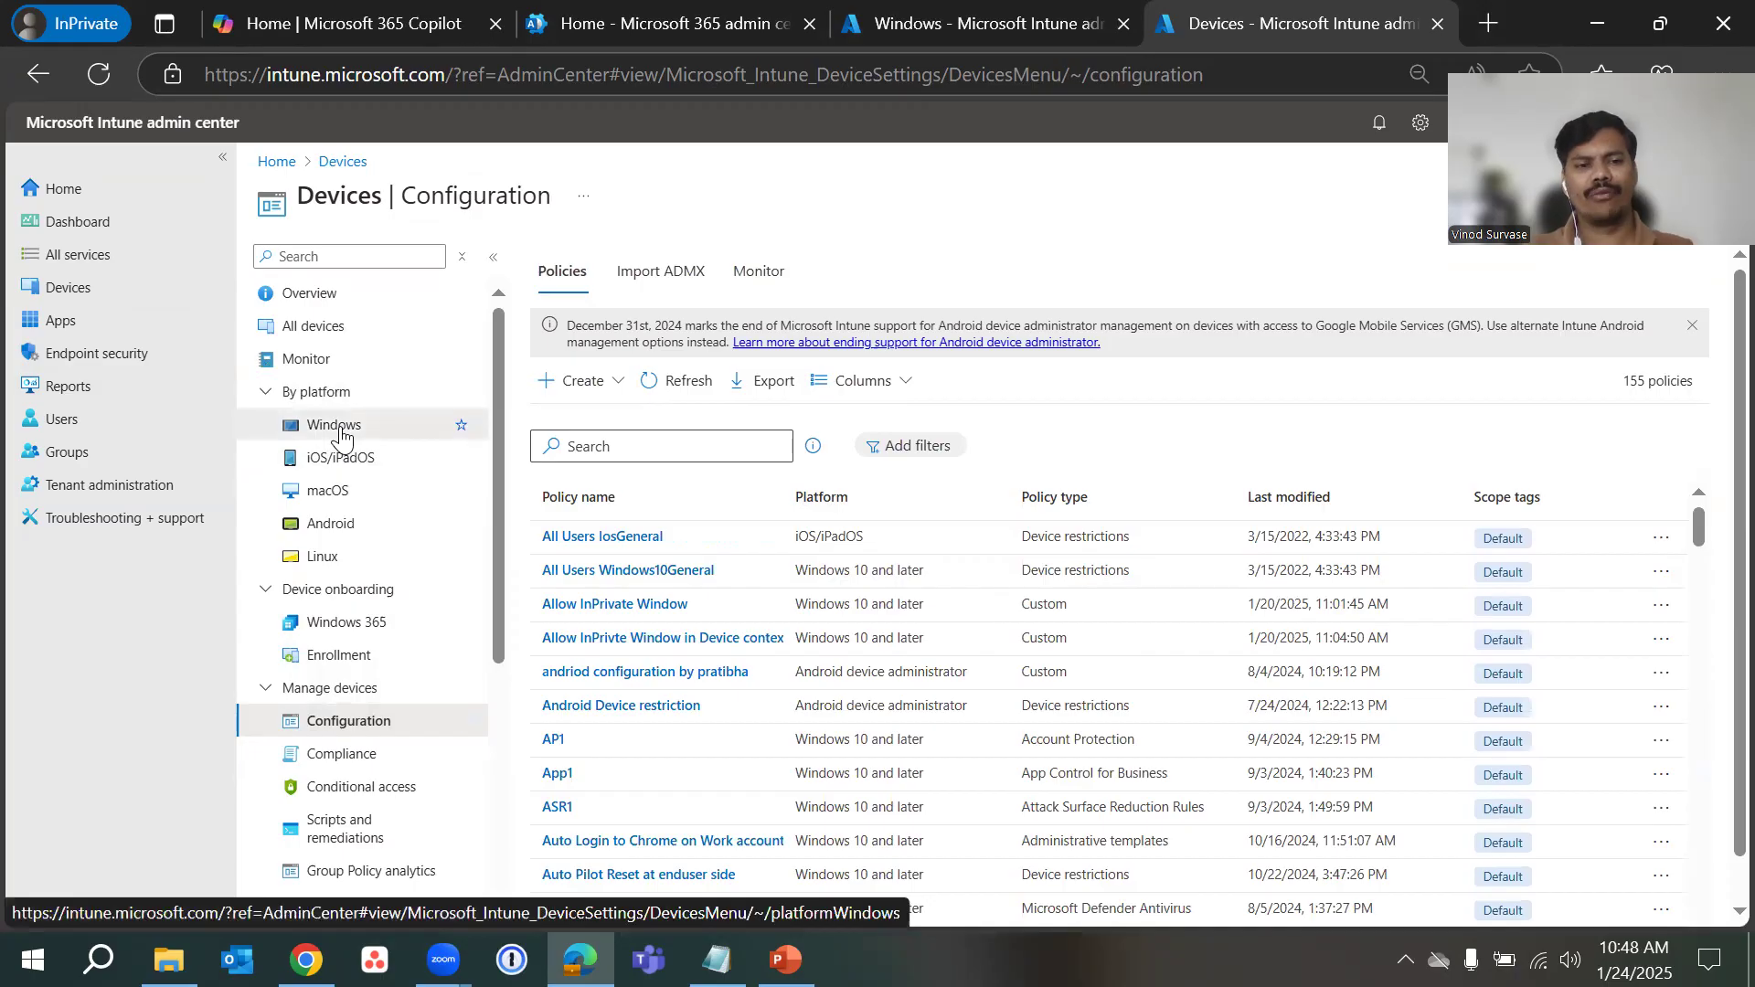
- Show the Windows configuration policies, and in the other Intune browser tab open the policy "Disable InPrivte Window in Device context"
click(339, 433)
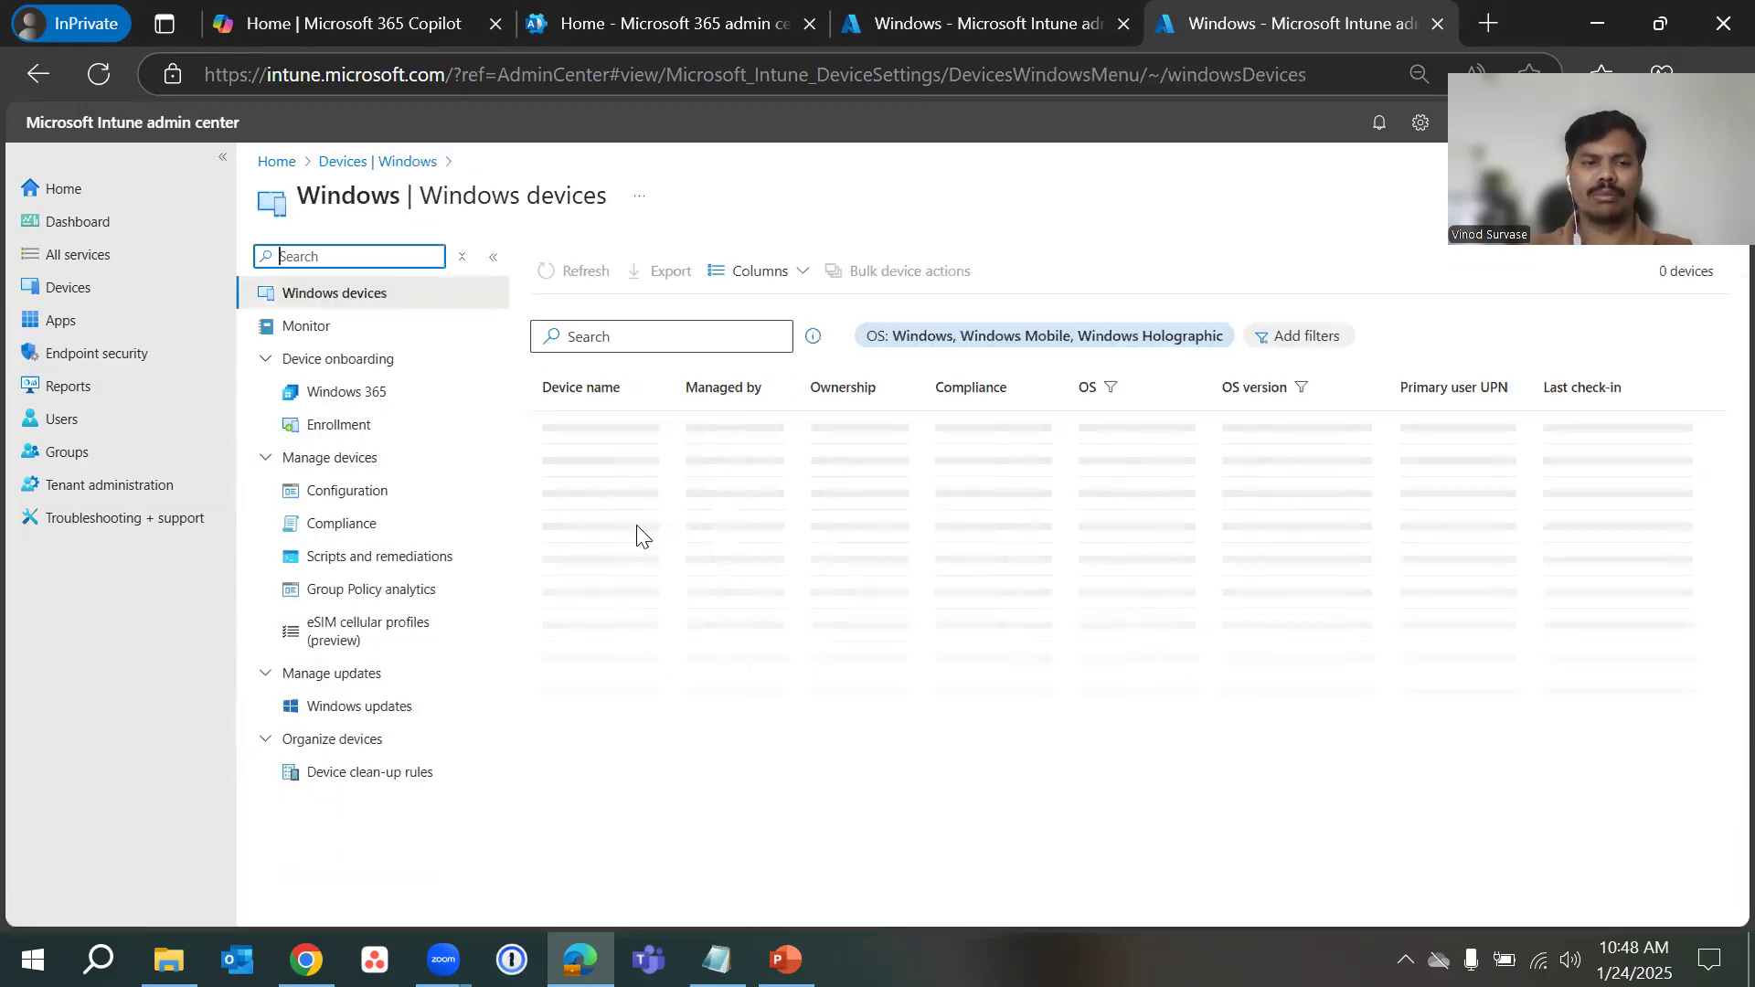
click(360, 493)
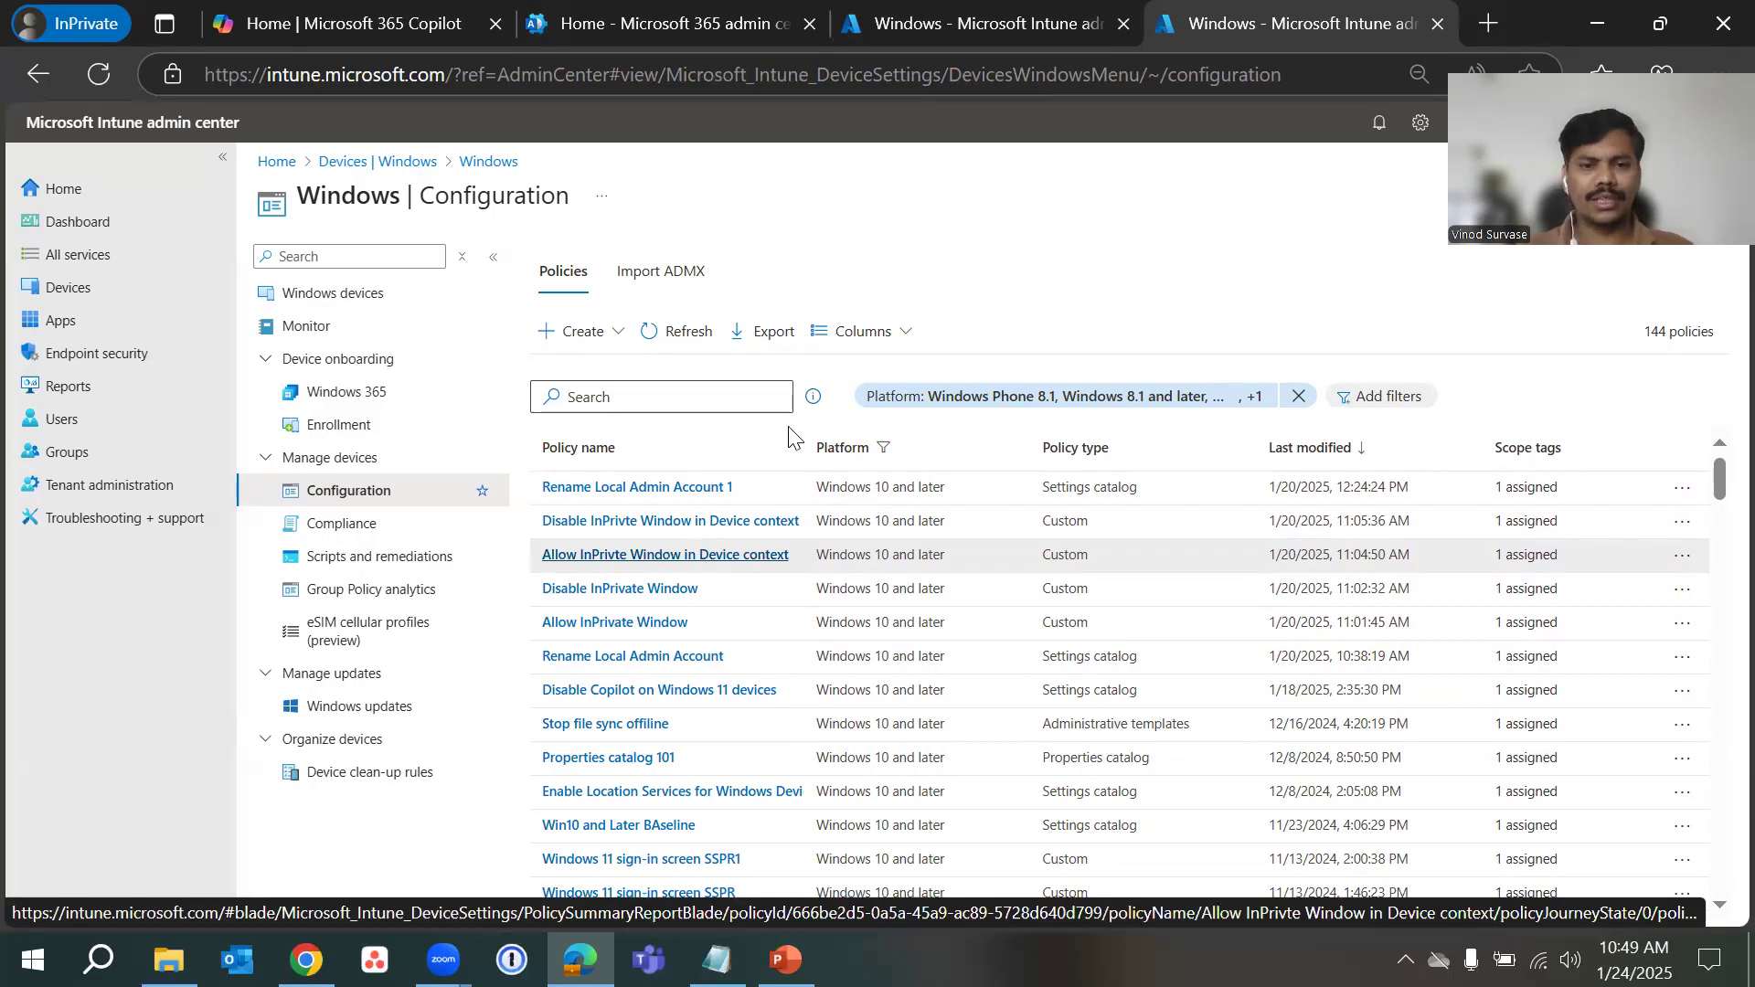
mouse_move(960, 22)
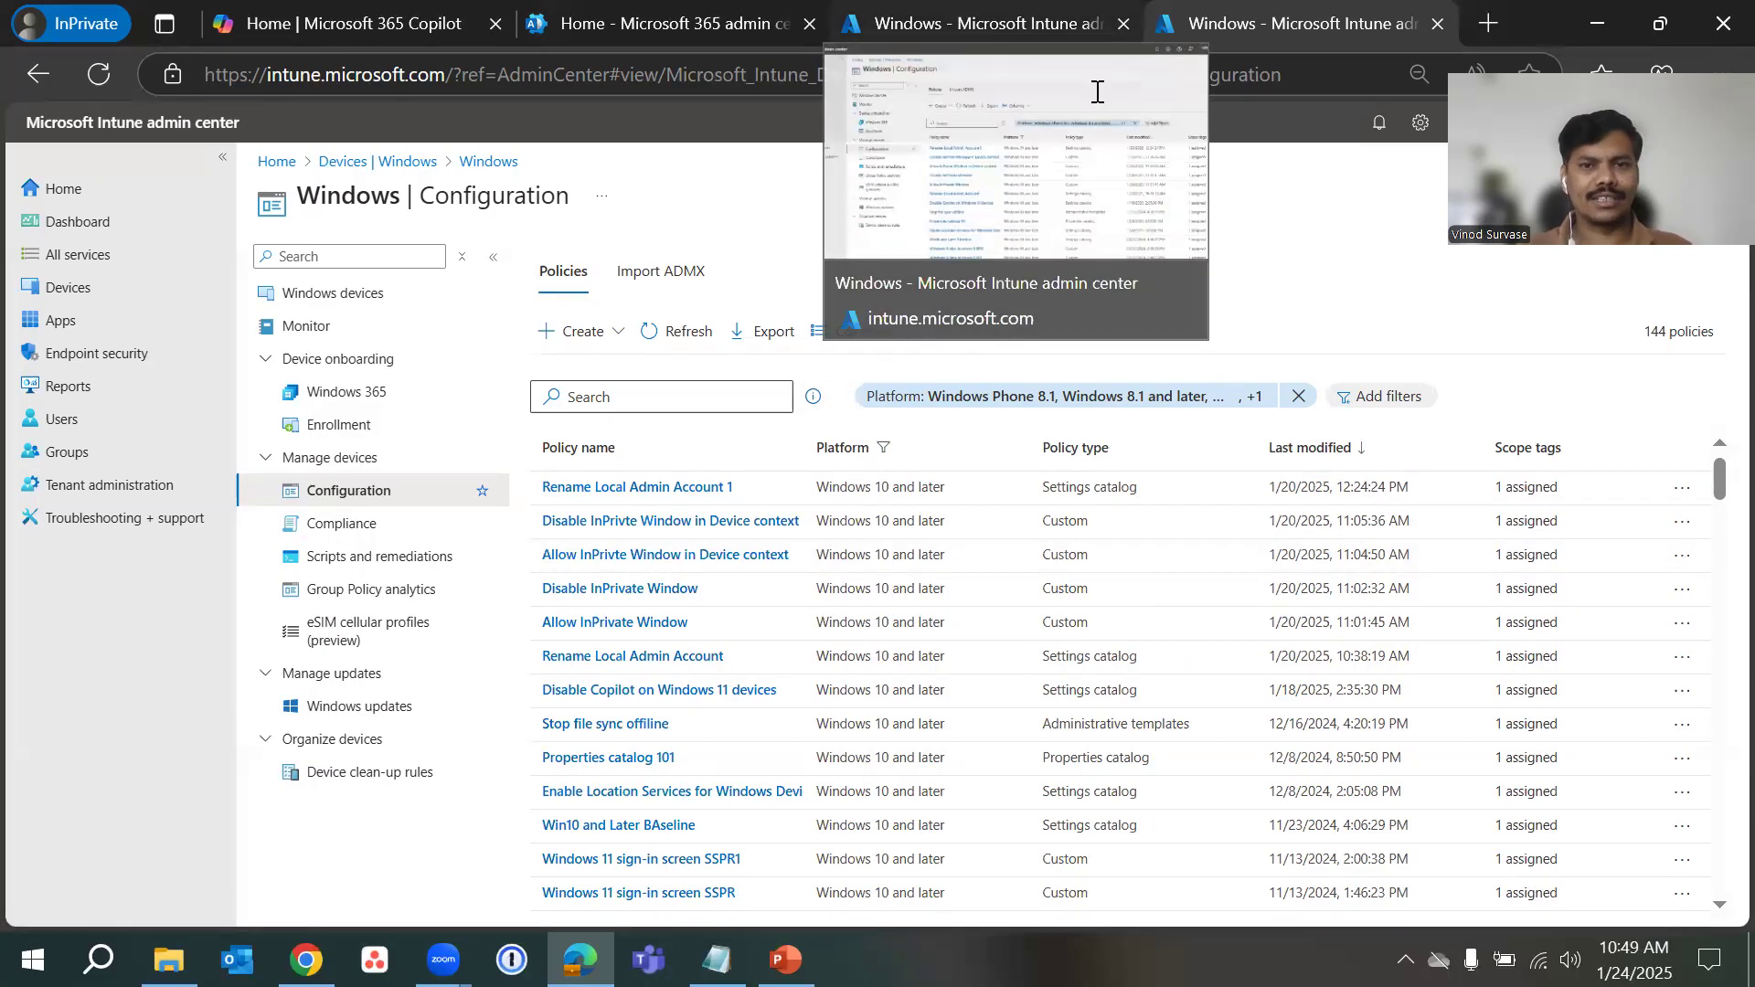
click(704, 533)
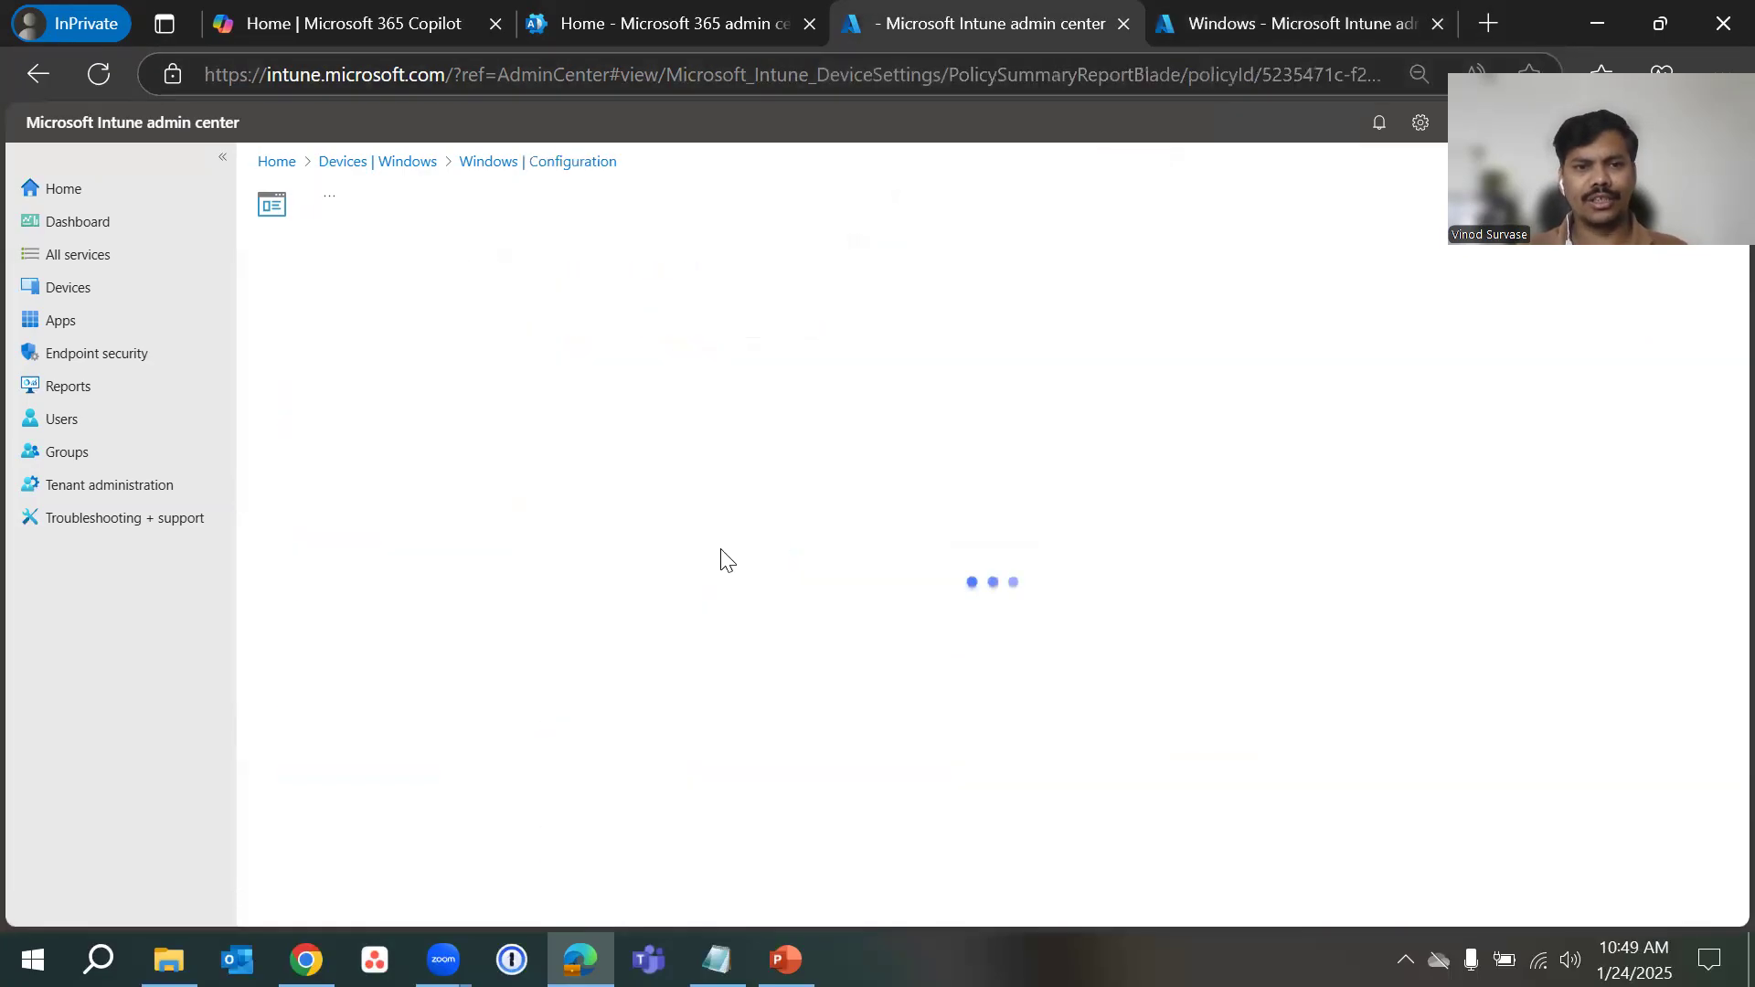
- Start a new Windows configuration policy for Windows 10 and later with the Settings catalog profile type
click(1317, 11)
click(599, 331)
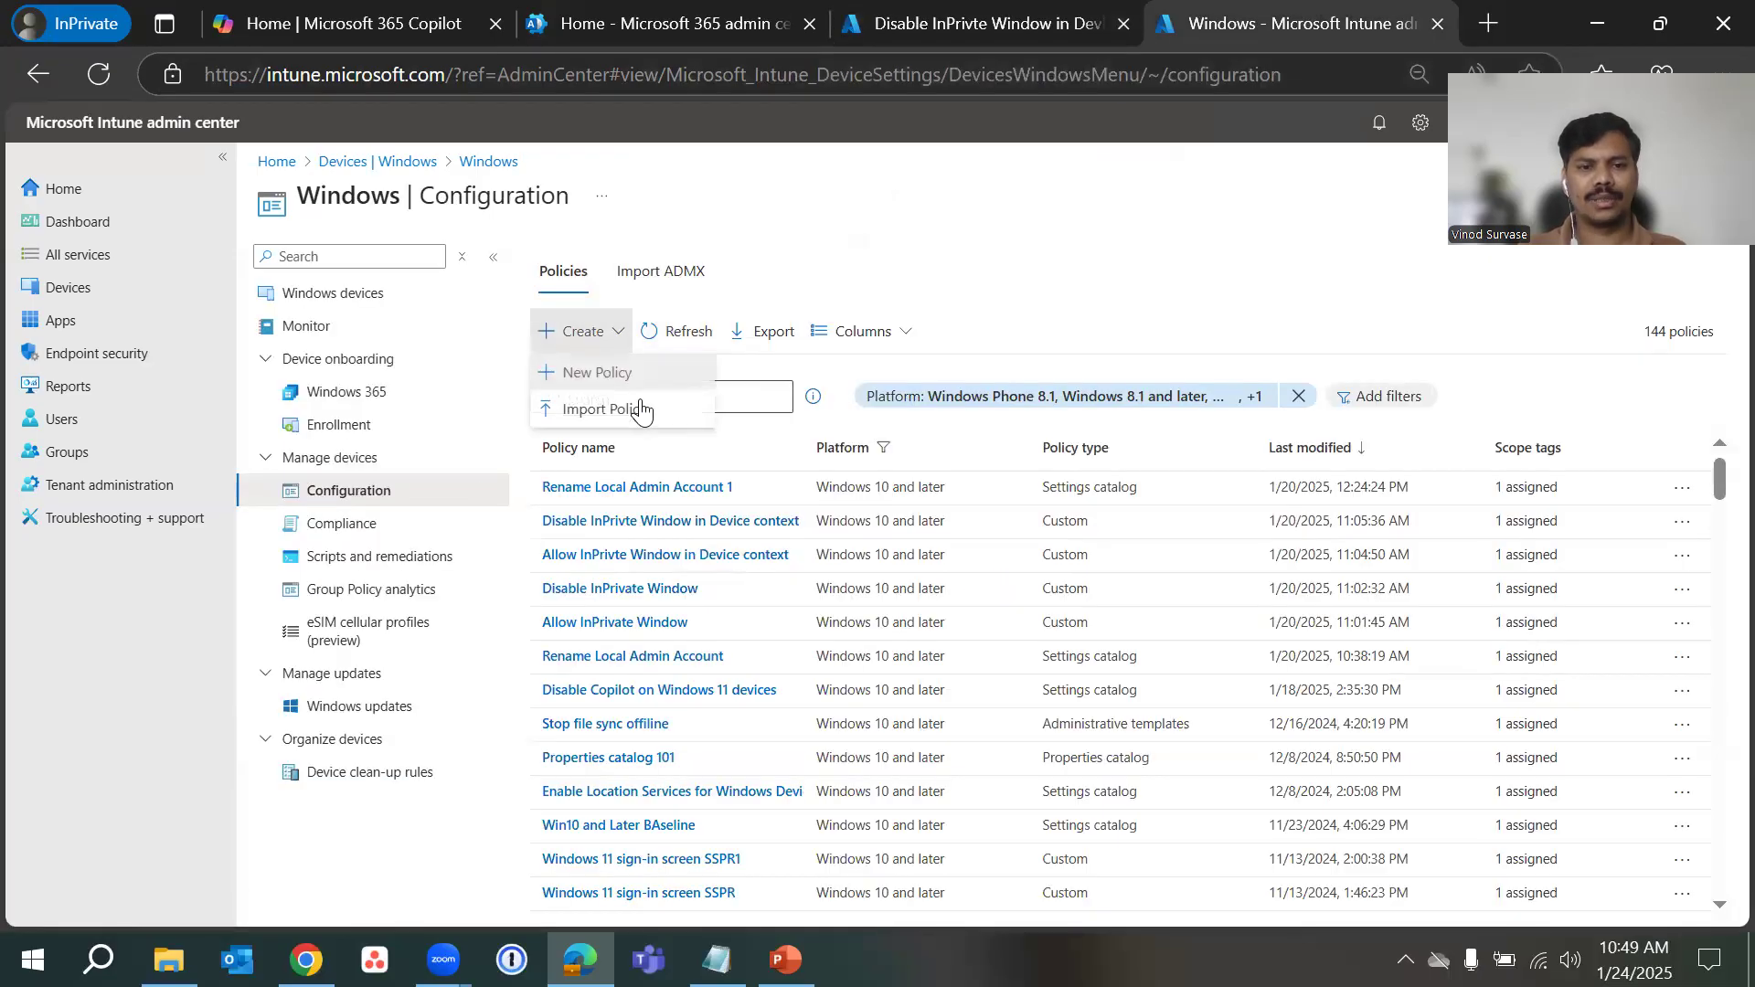
click(596, 372)
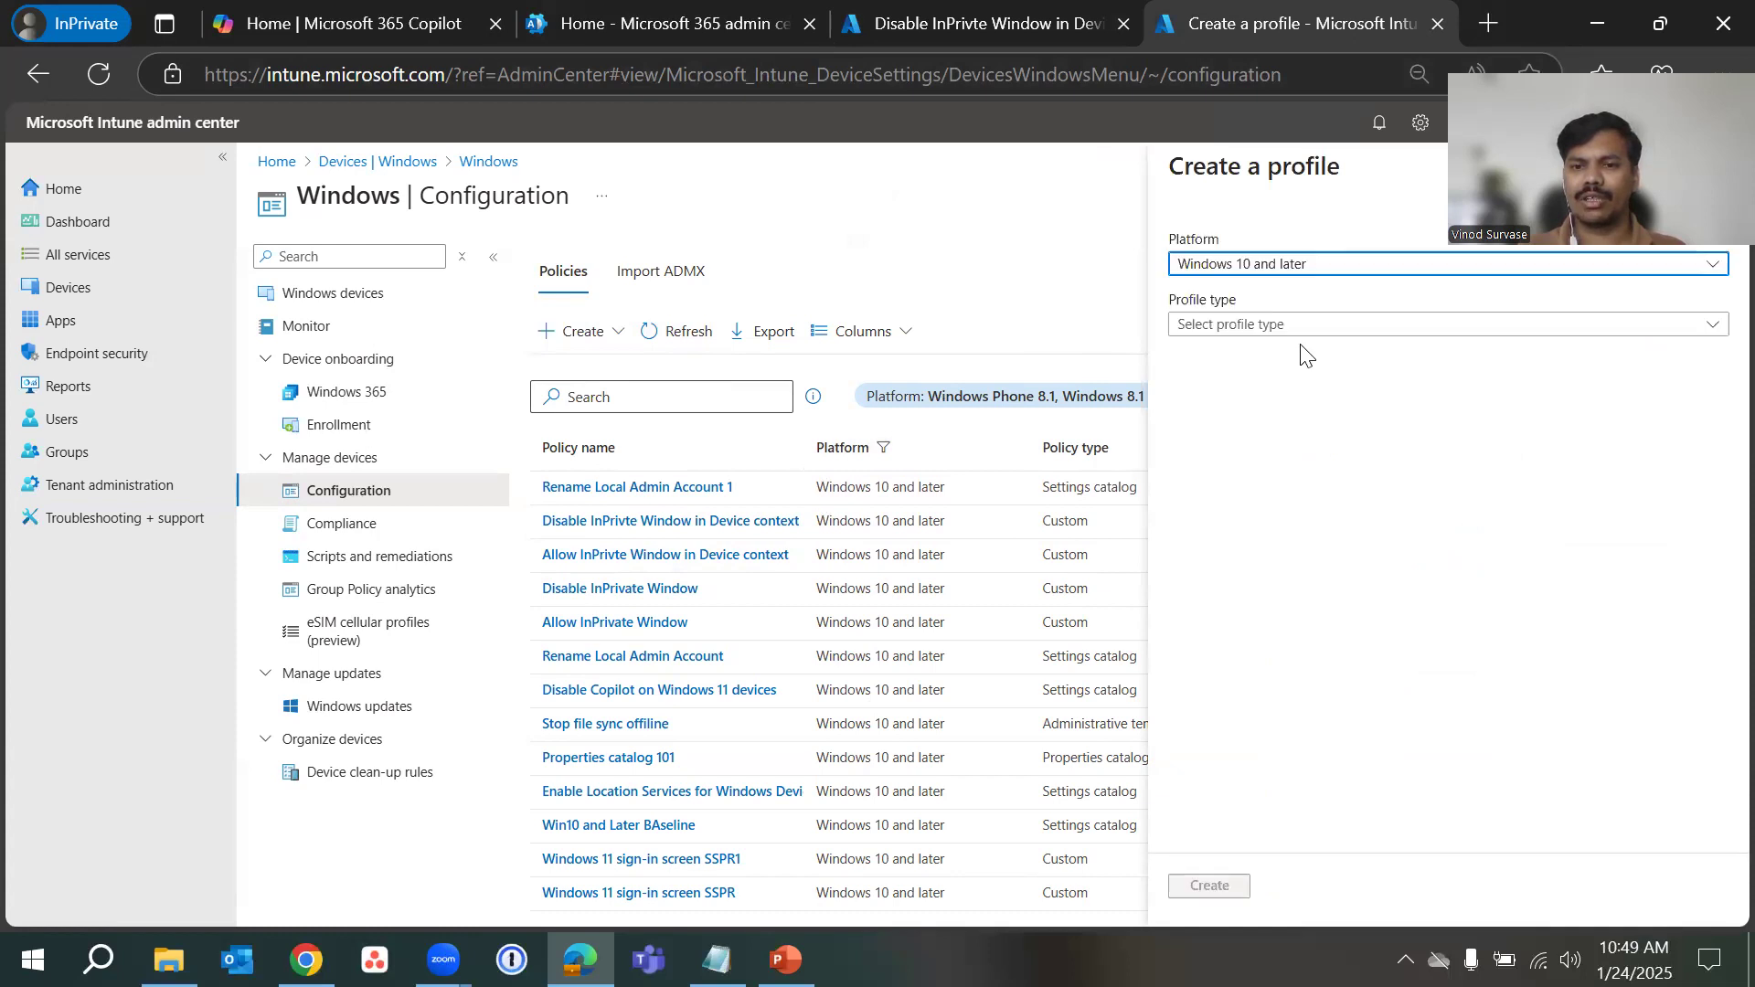
click(1305, 334)
click(1285, 355)
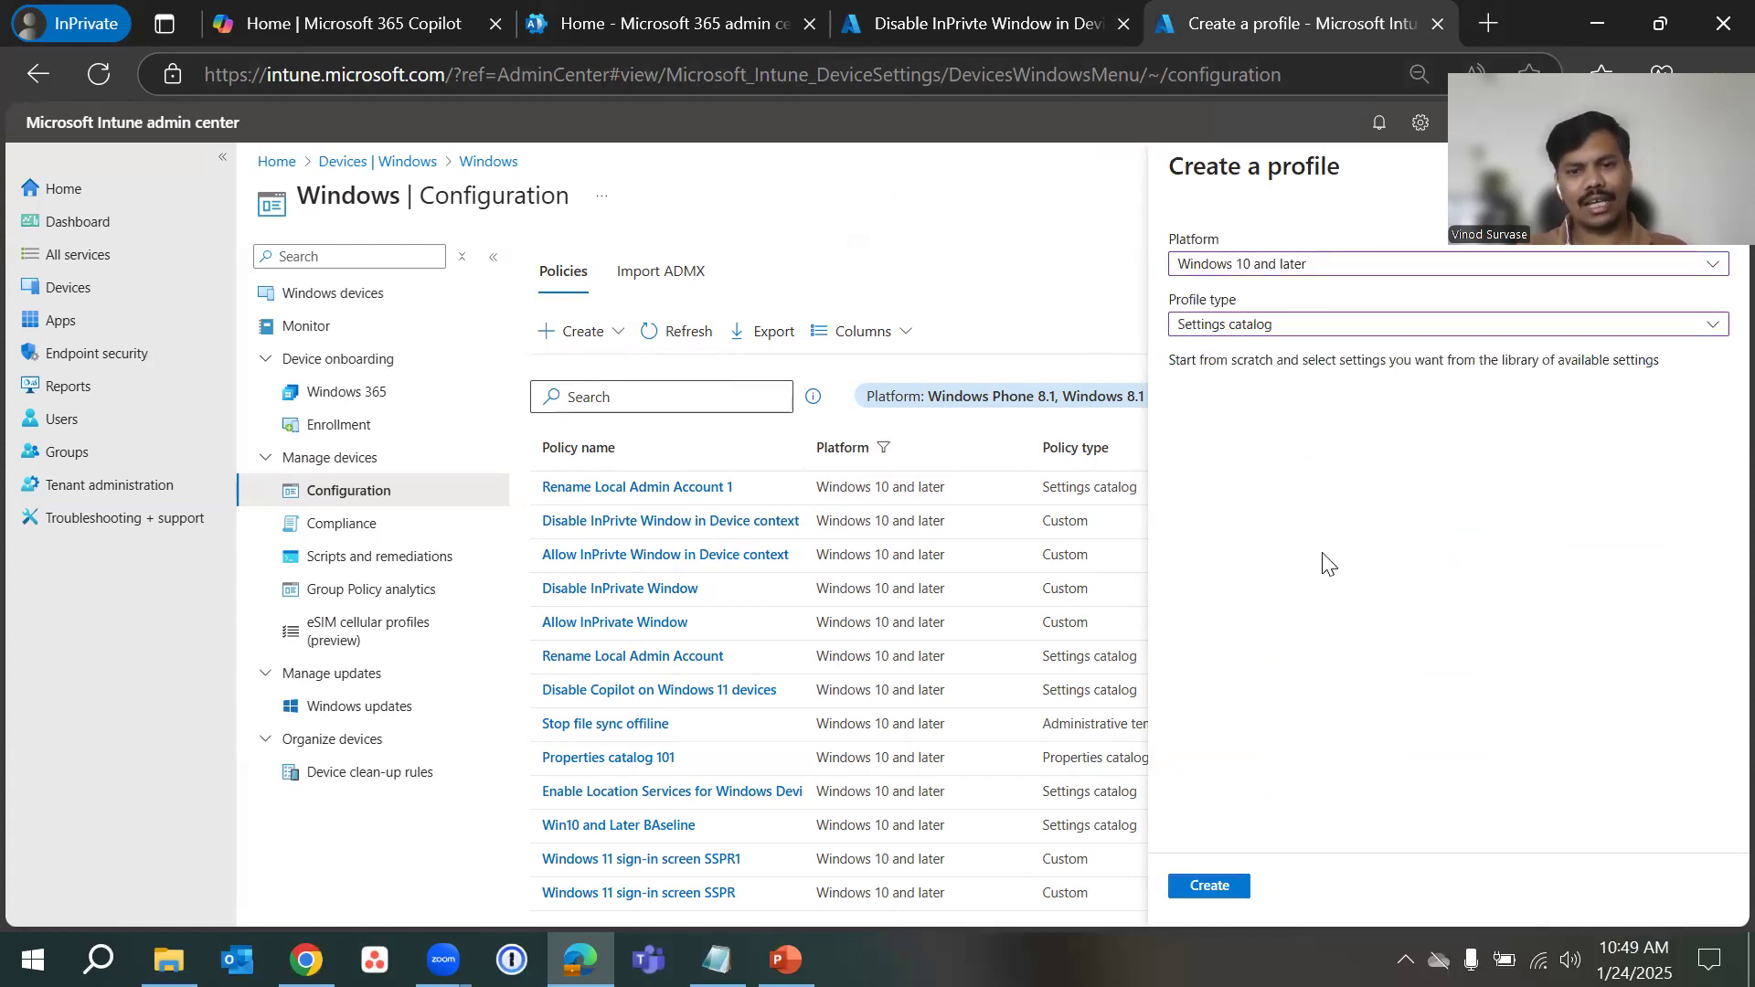
- Copy the name of the existing policy "Disable InPrivte Window in Device context" from its properties
click(1006, 23)
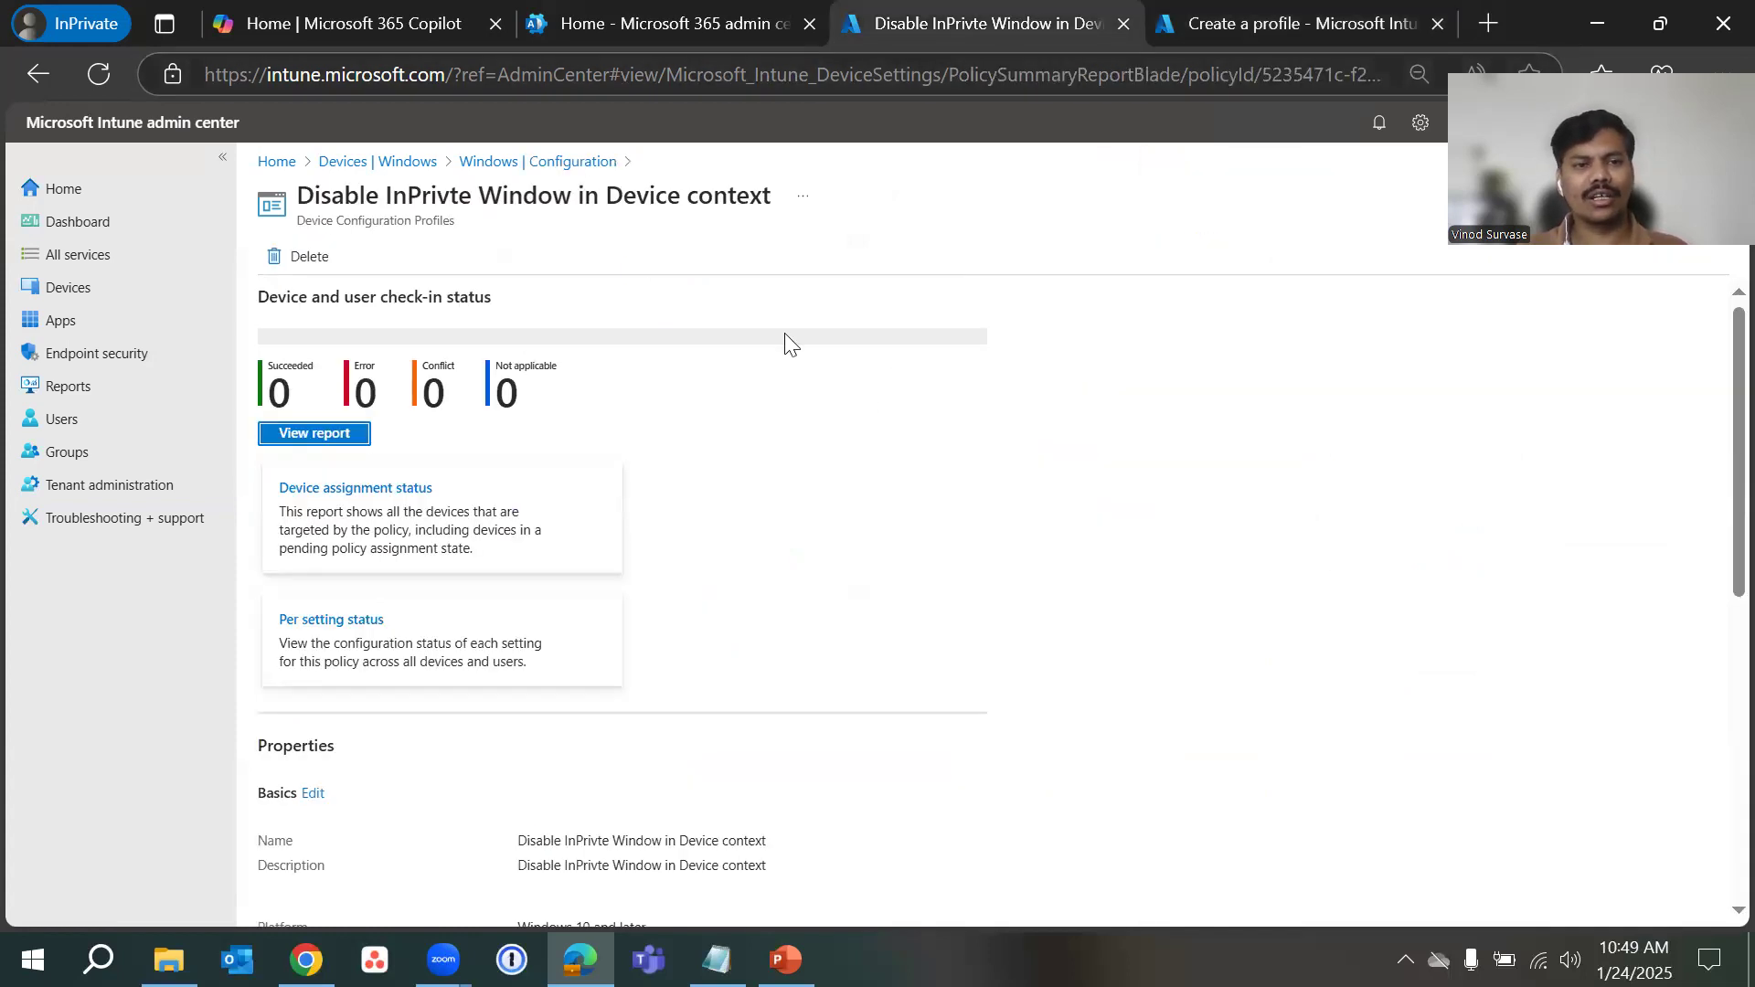
scroll(850, 466, down, 4)
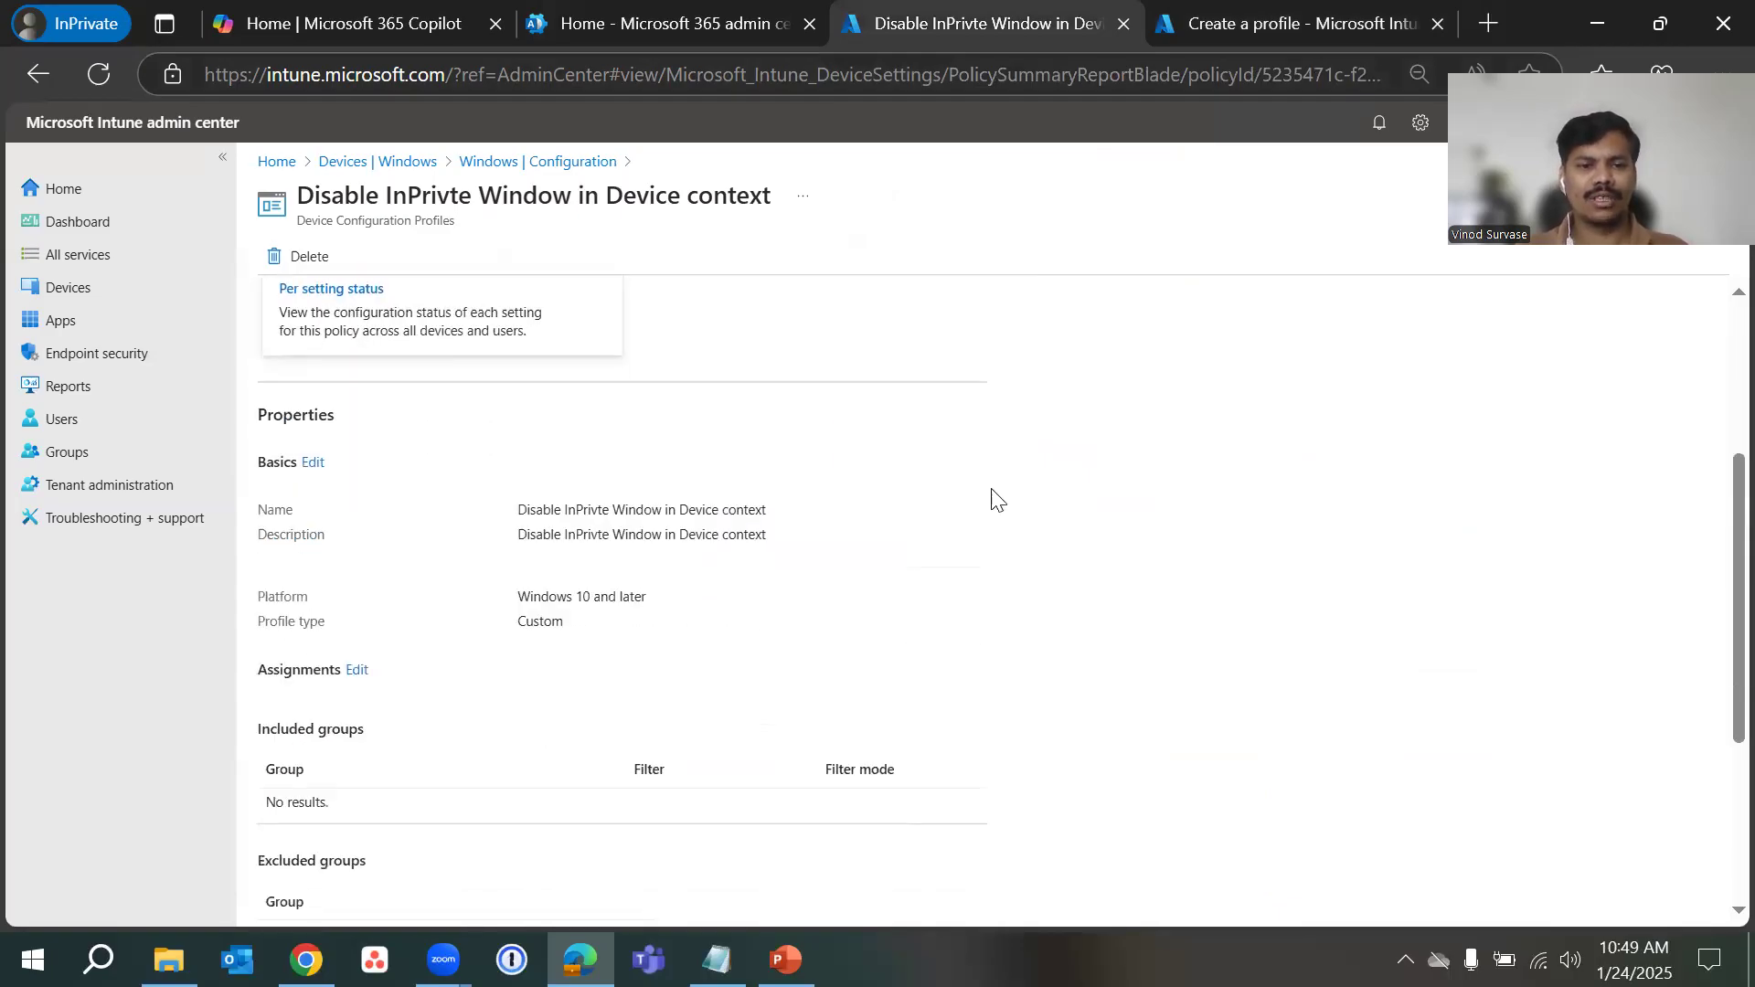
triple_click(752, 497)
key(ctrl+c)
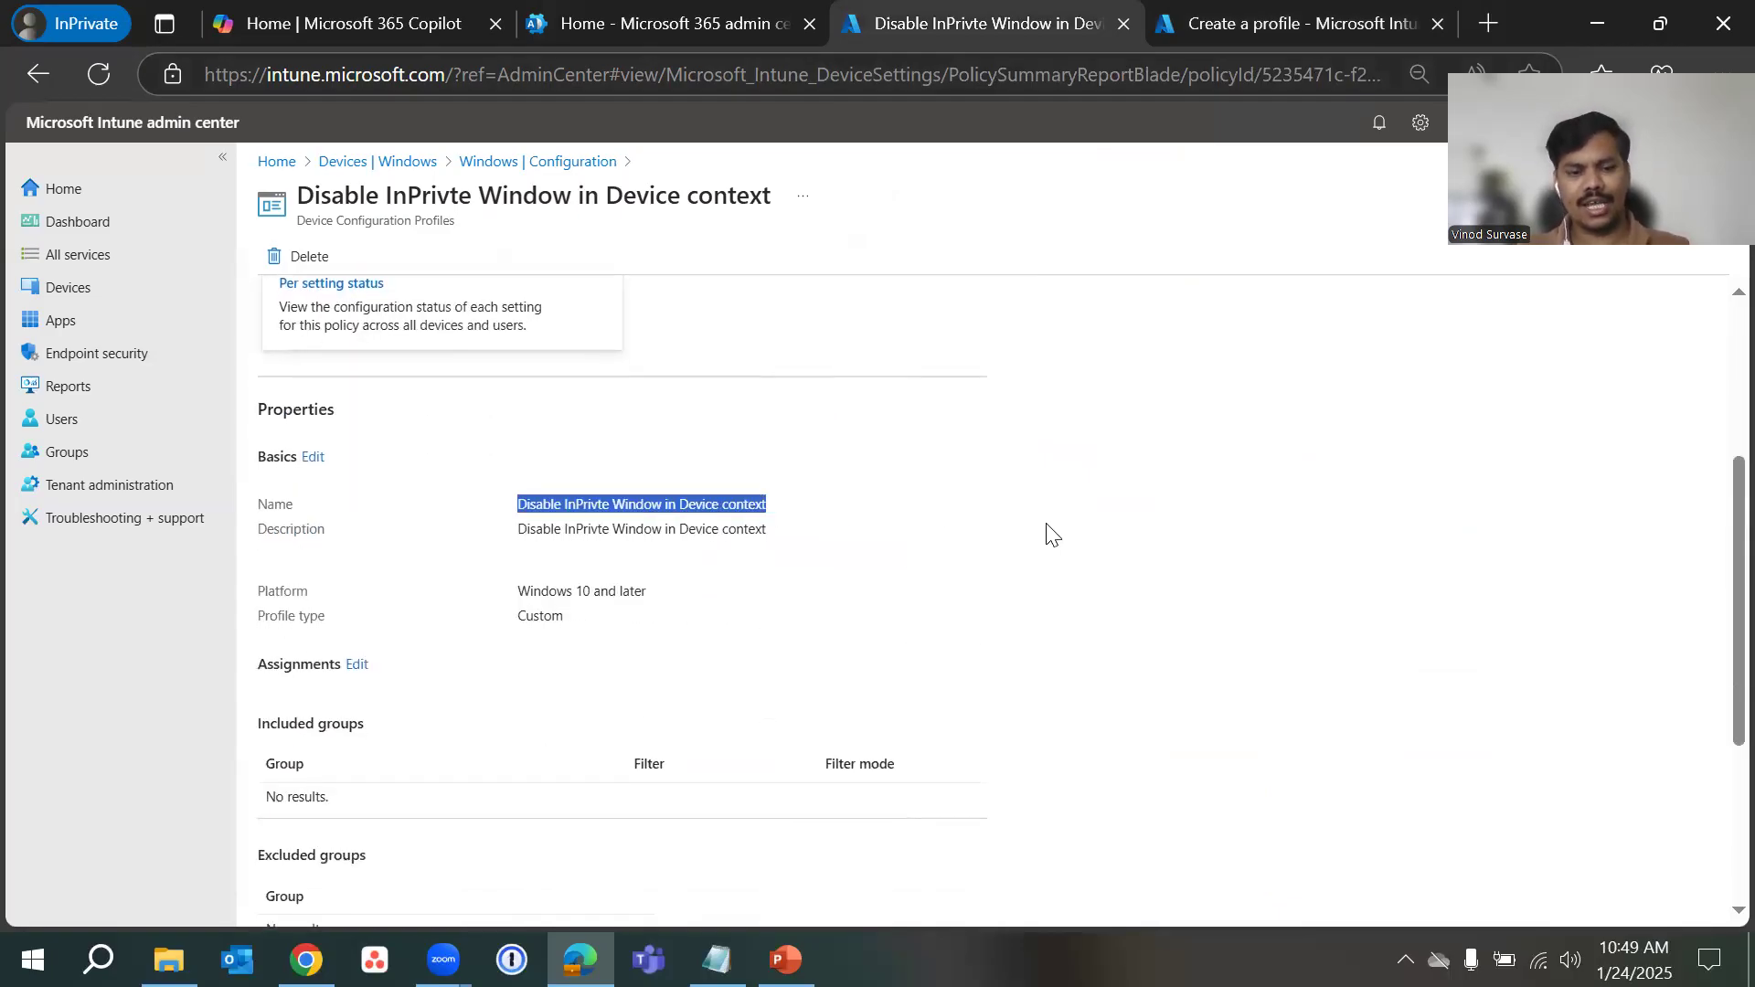
click(1203, 583)
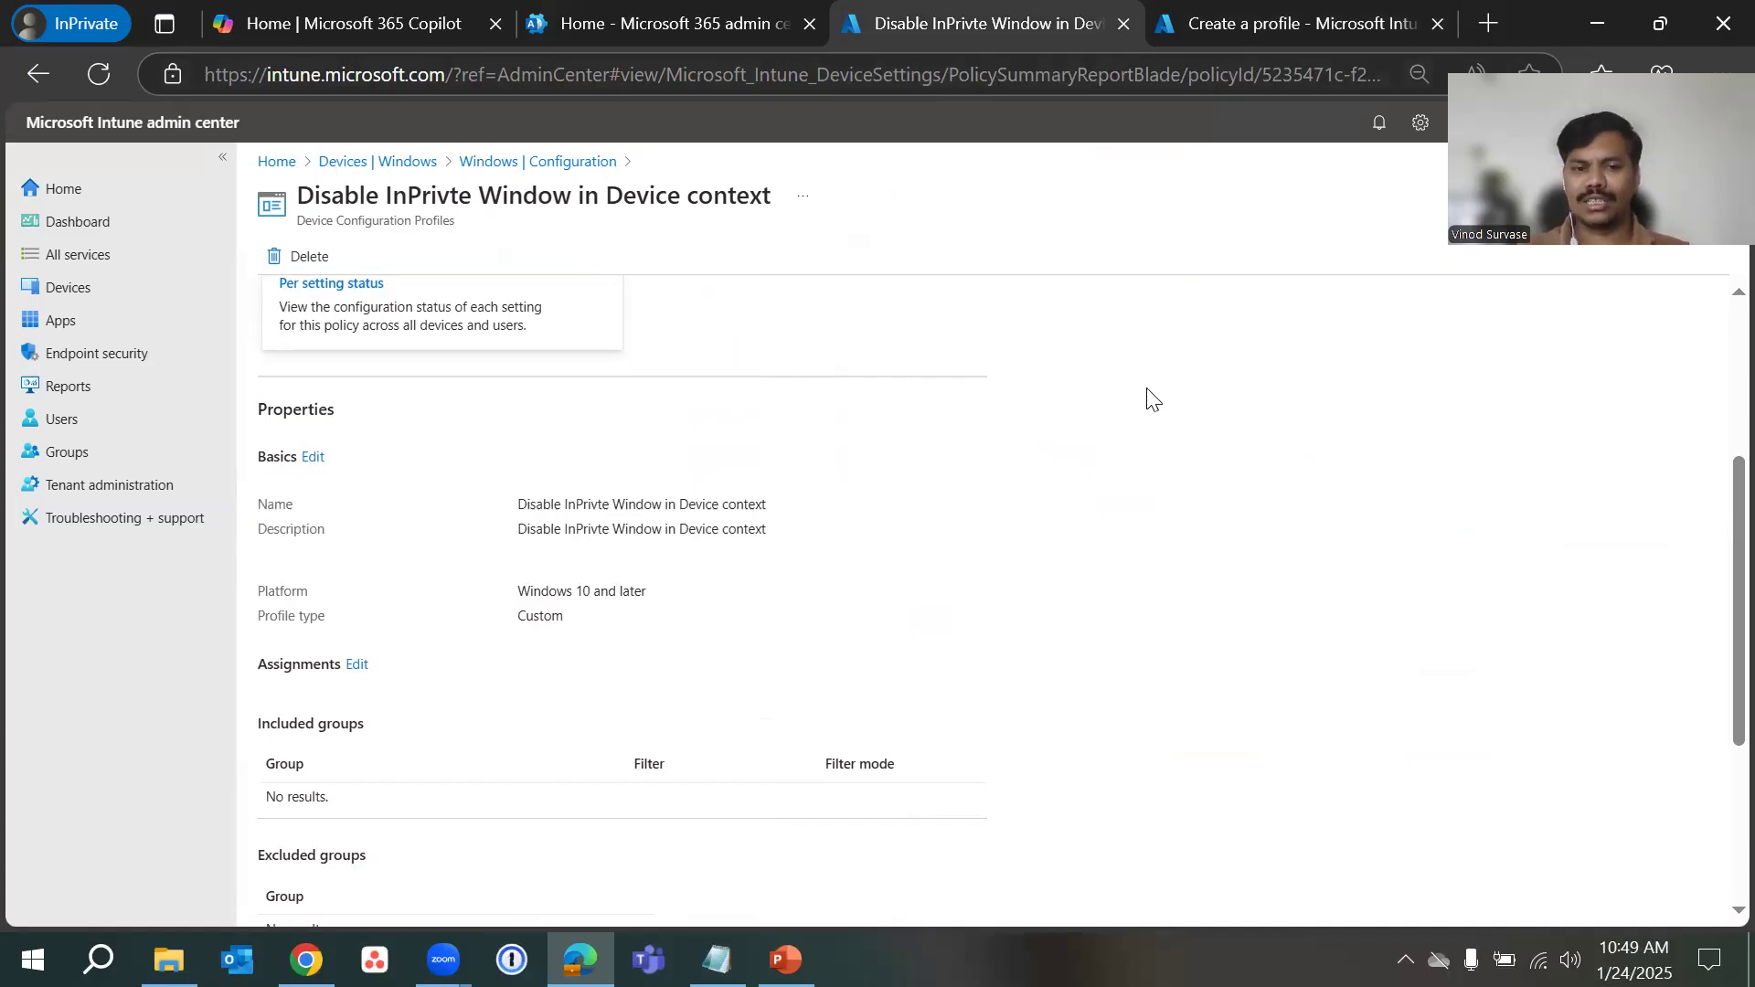
- Create the Settings catalog profile and enter "Disable InPrivte Window in Device context" as its name and description
click(1291, 29)
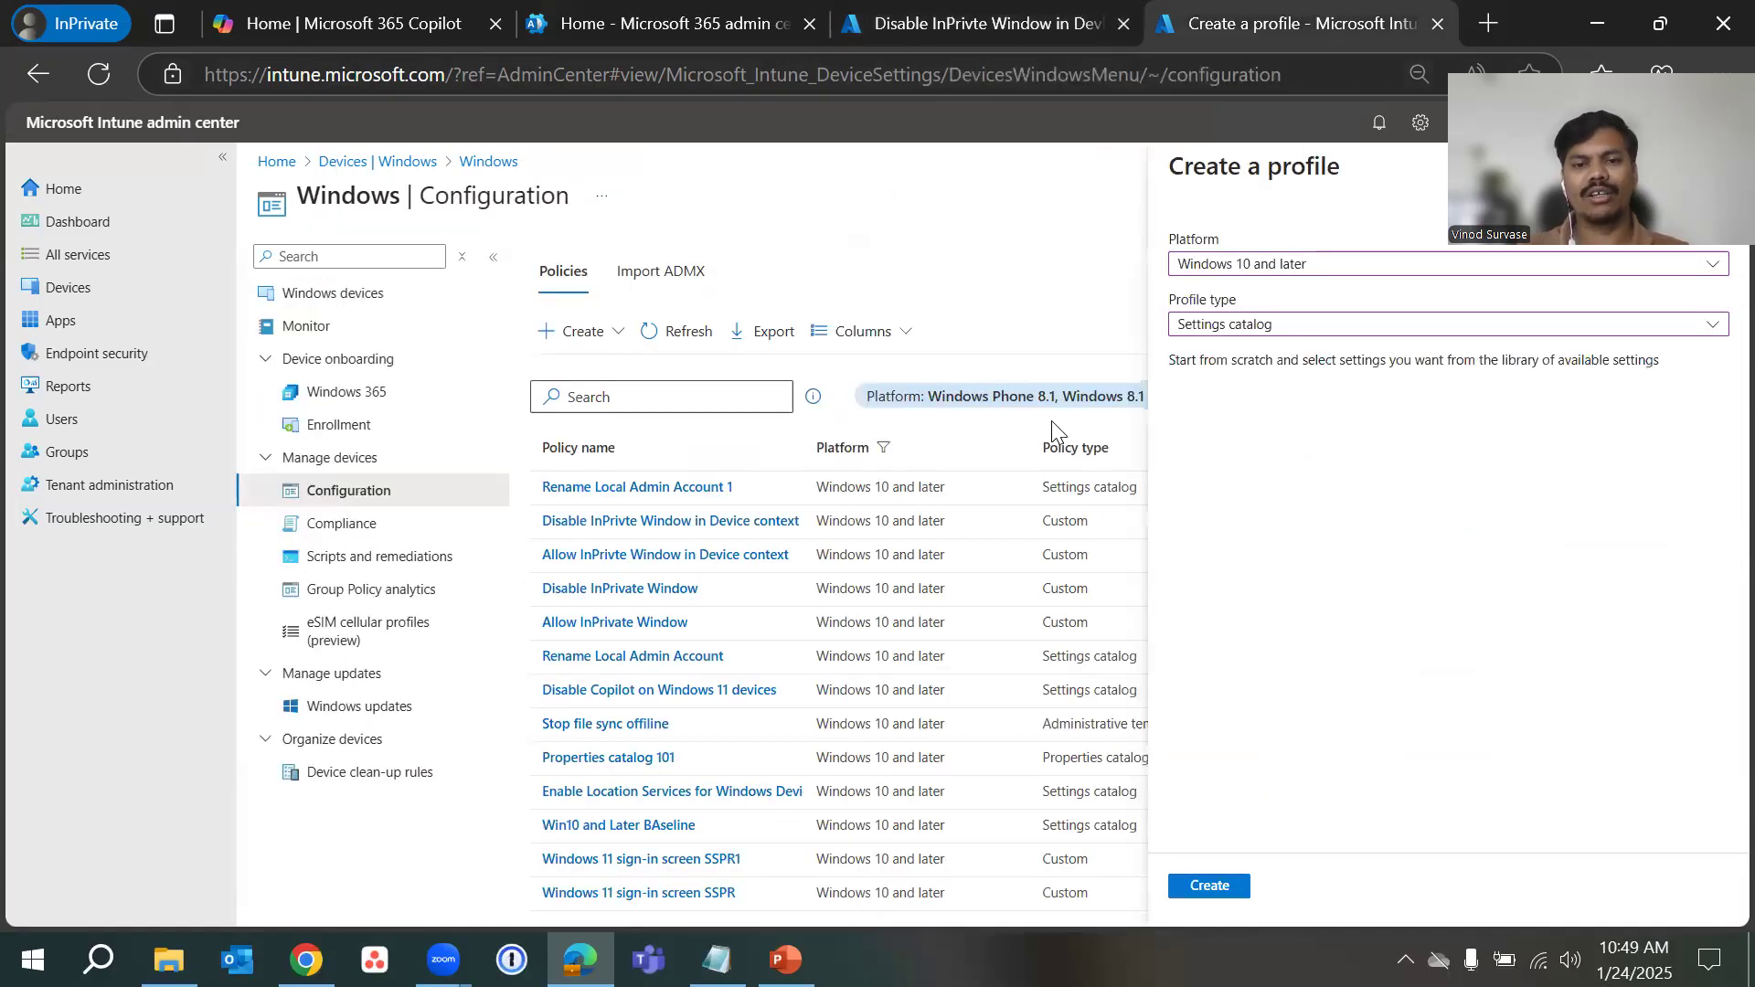
click(1209, 885)
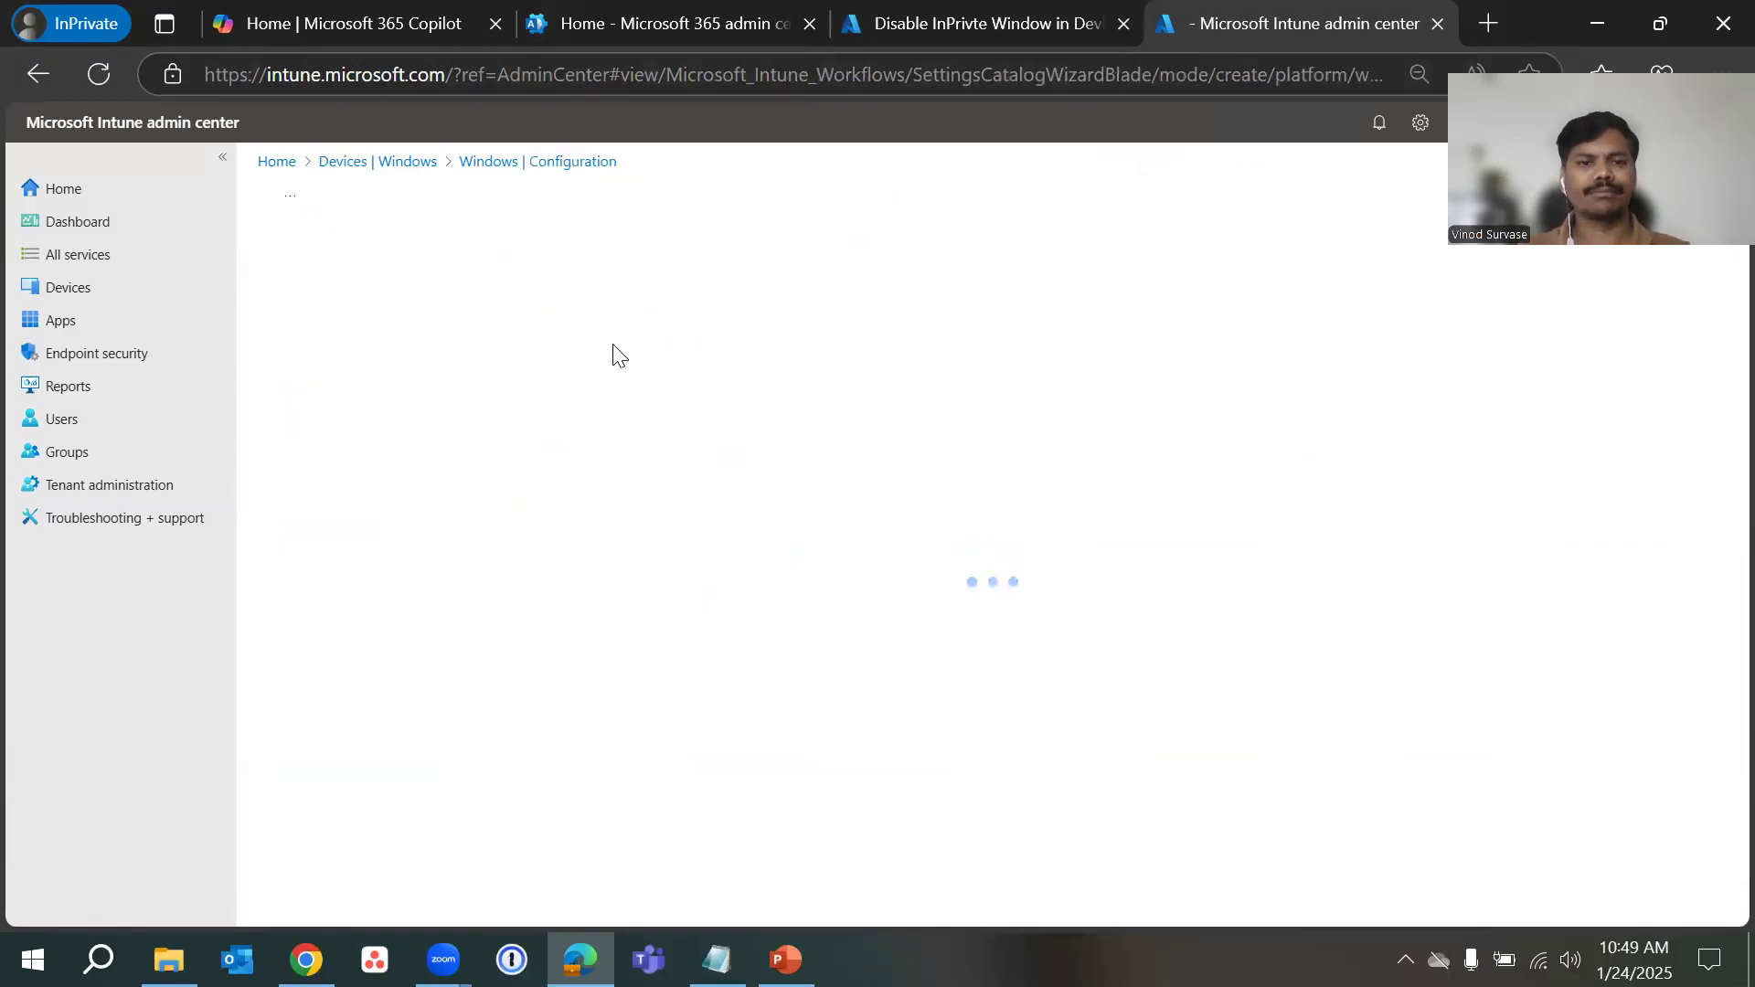
click(591, 314)
key(ctrl+v)
click(637, 439)
key(ctrl+v)
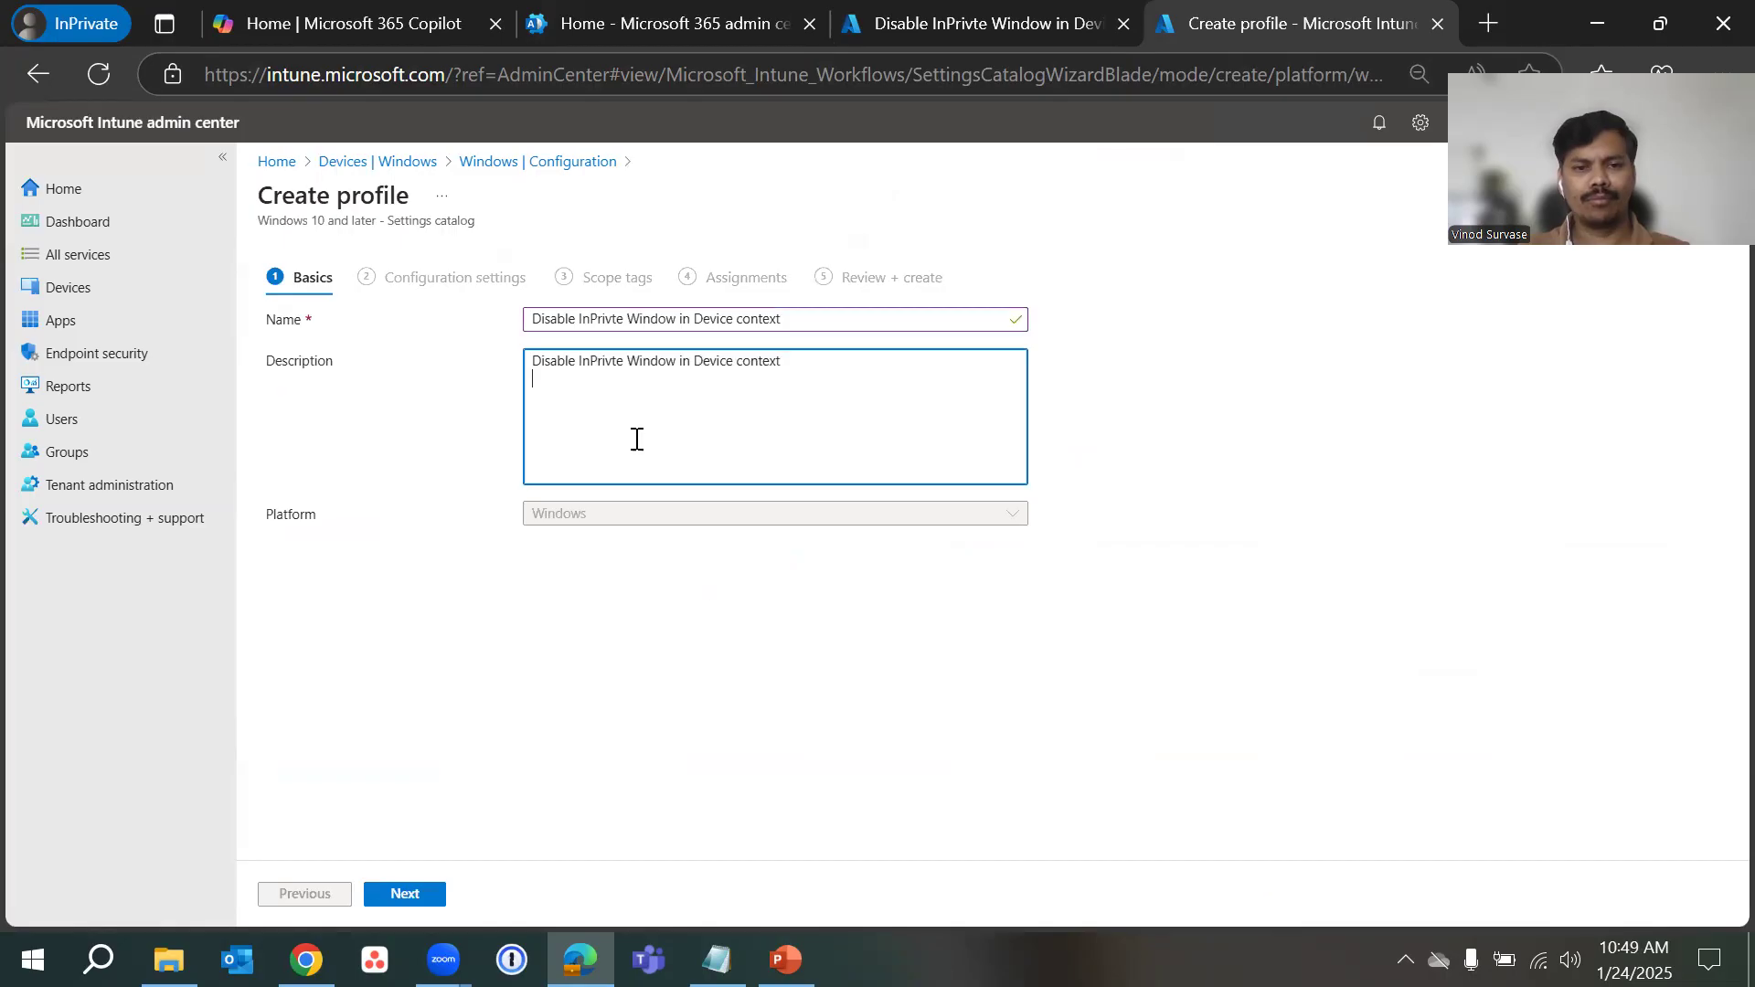
- Append 1 to the profile's name and description, open the settings picker, and return to the Windows configuration policies
click(811, 325)
click(836, 357)
text(1)
key(ctrl+a)
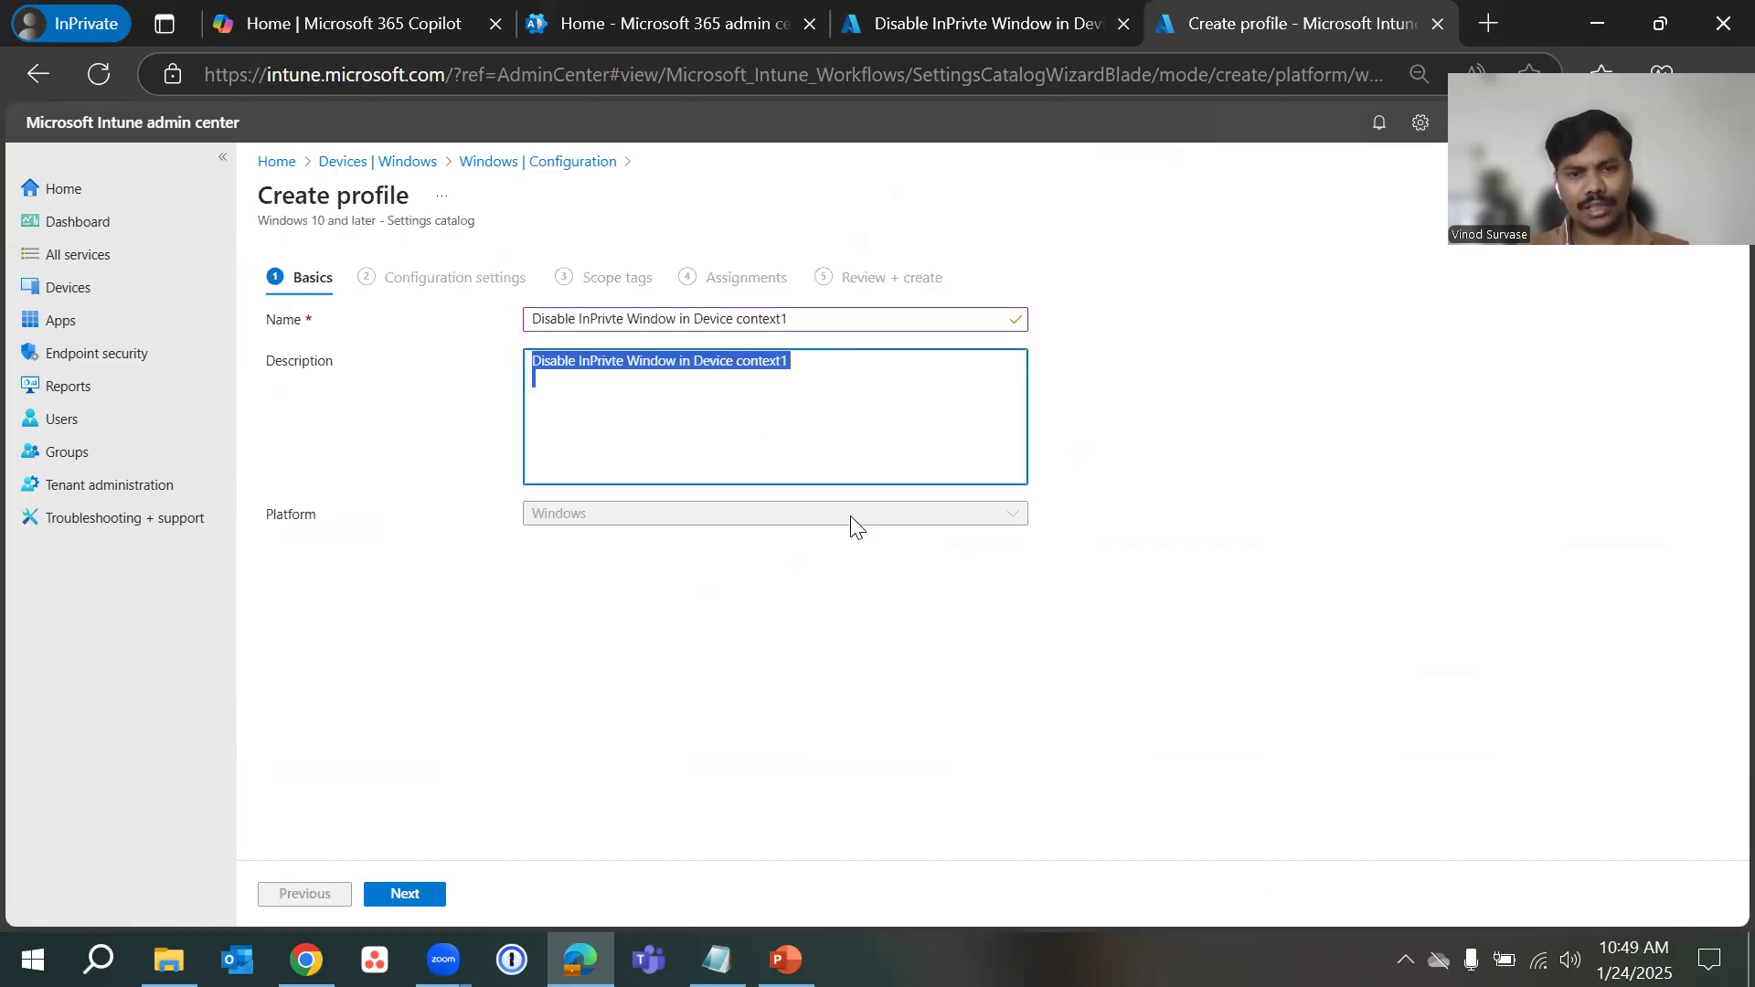
click(960, 665)
click(428, 893)
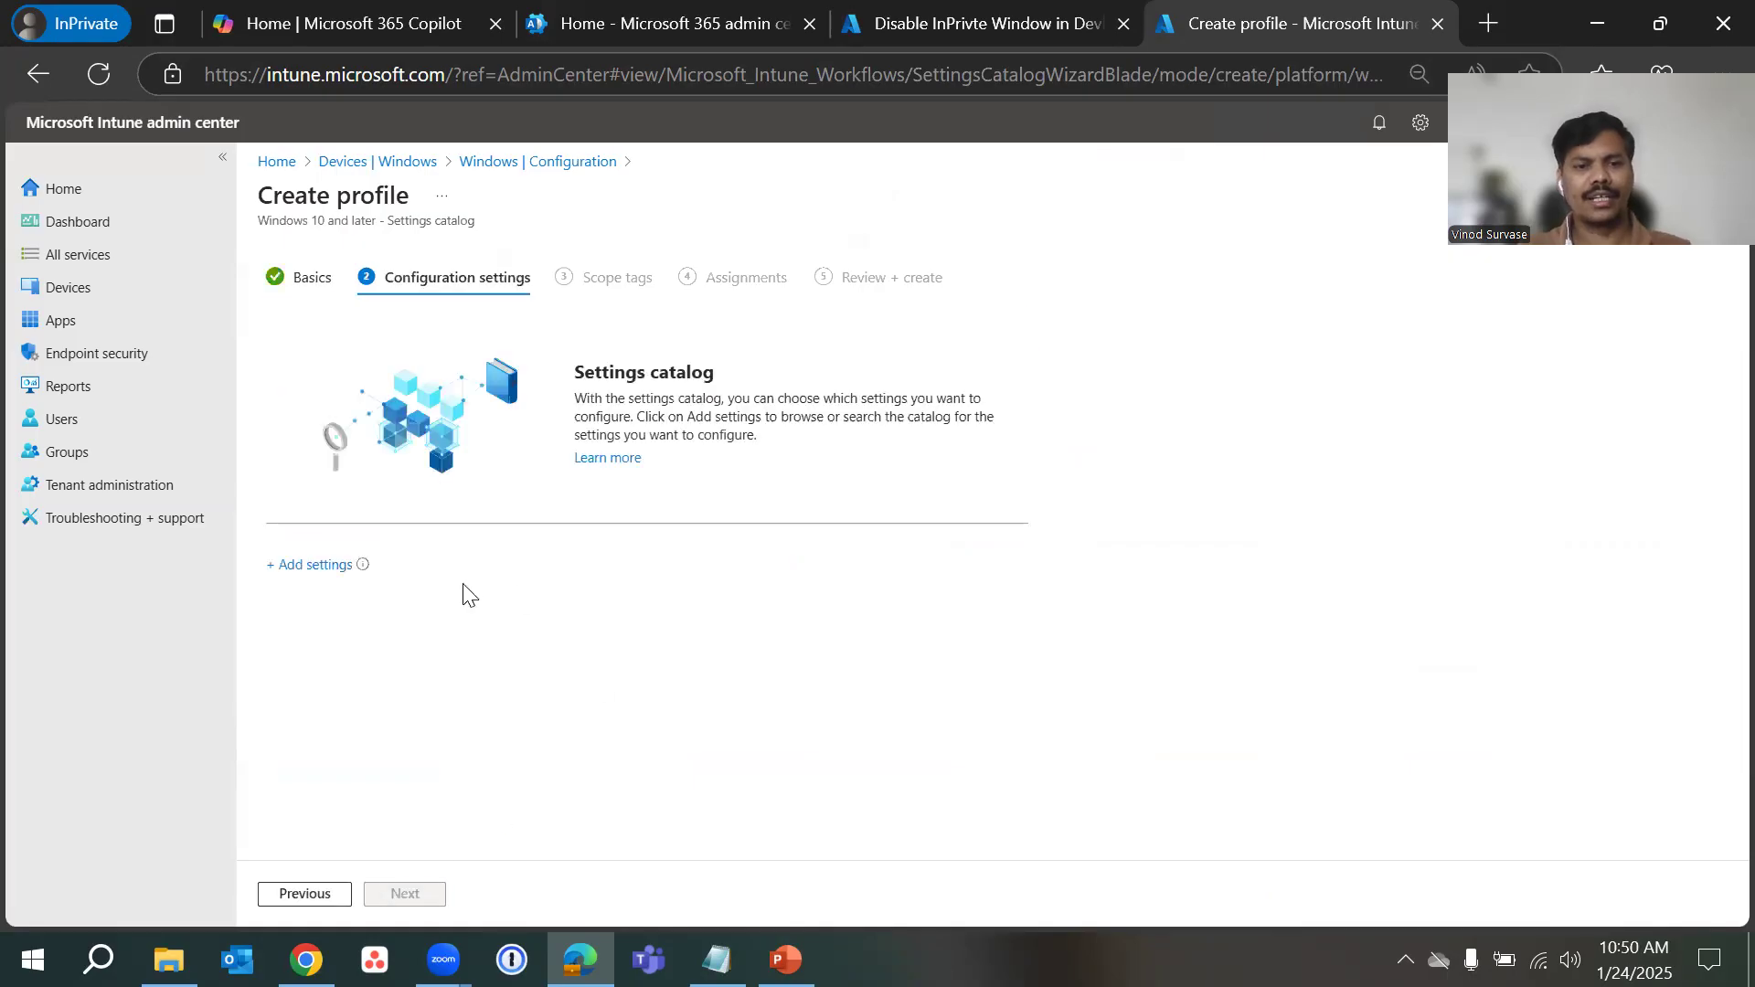
click(294, 567)
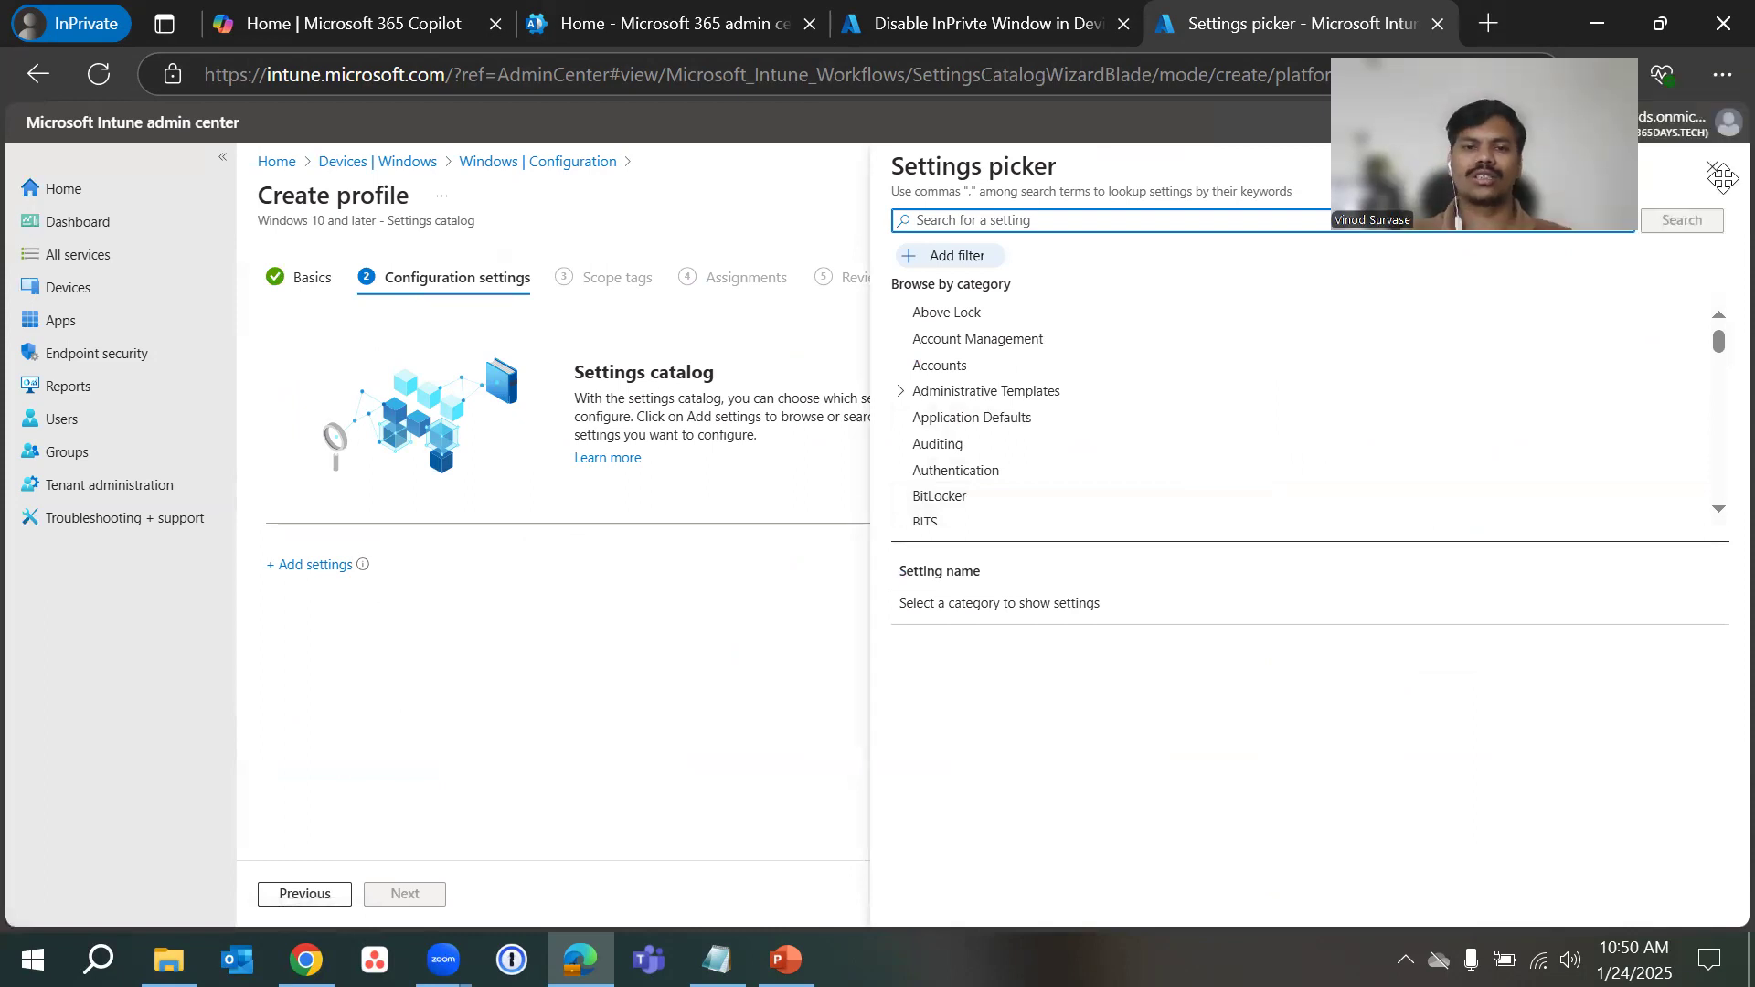
click(549, 165)
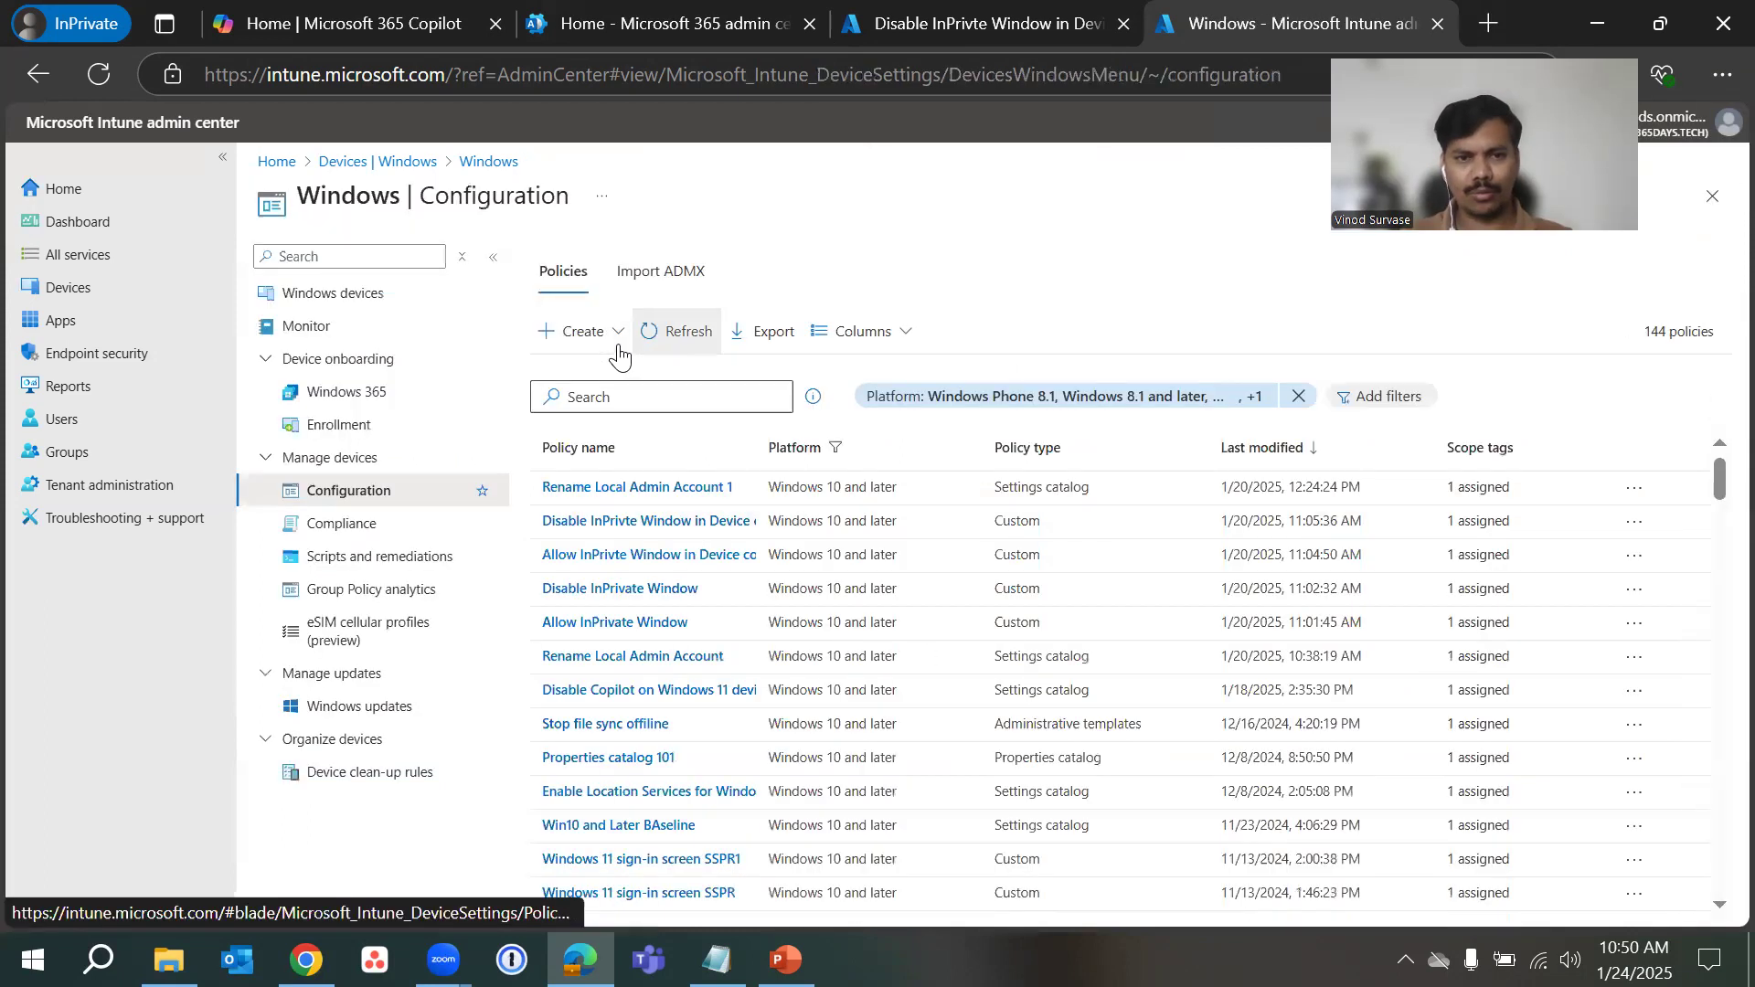
- Create a new Windows 10 and later policy using the Templates profile type and the Custom template
click(576, 332)
click(609, 375)
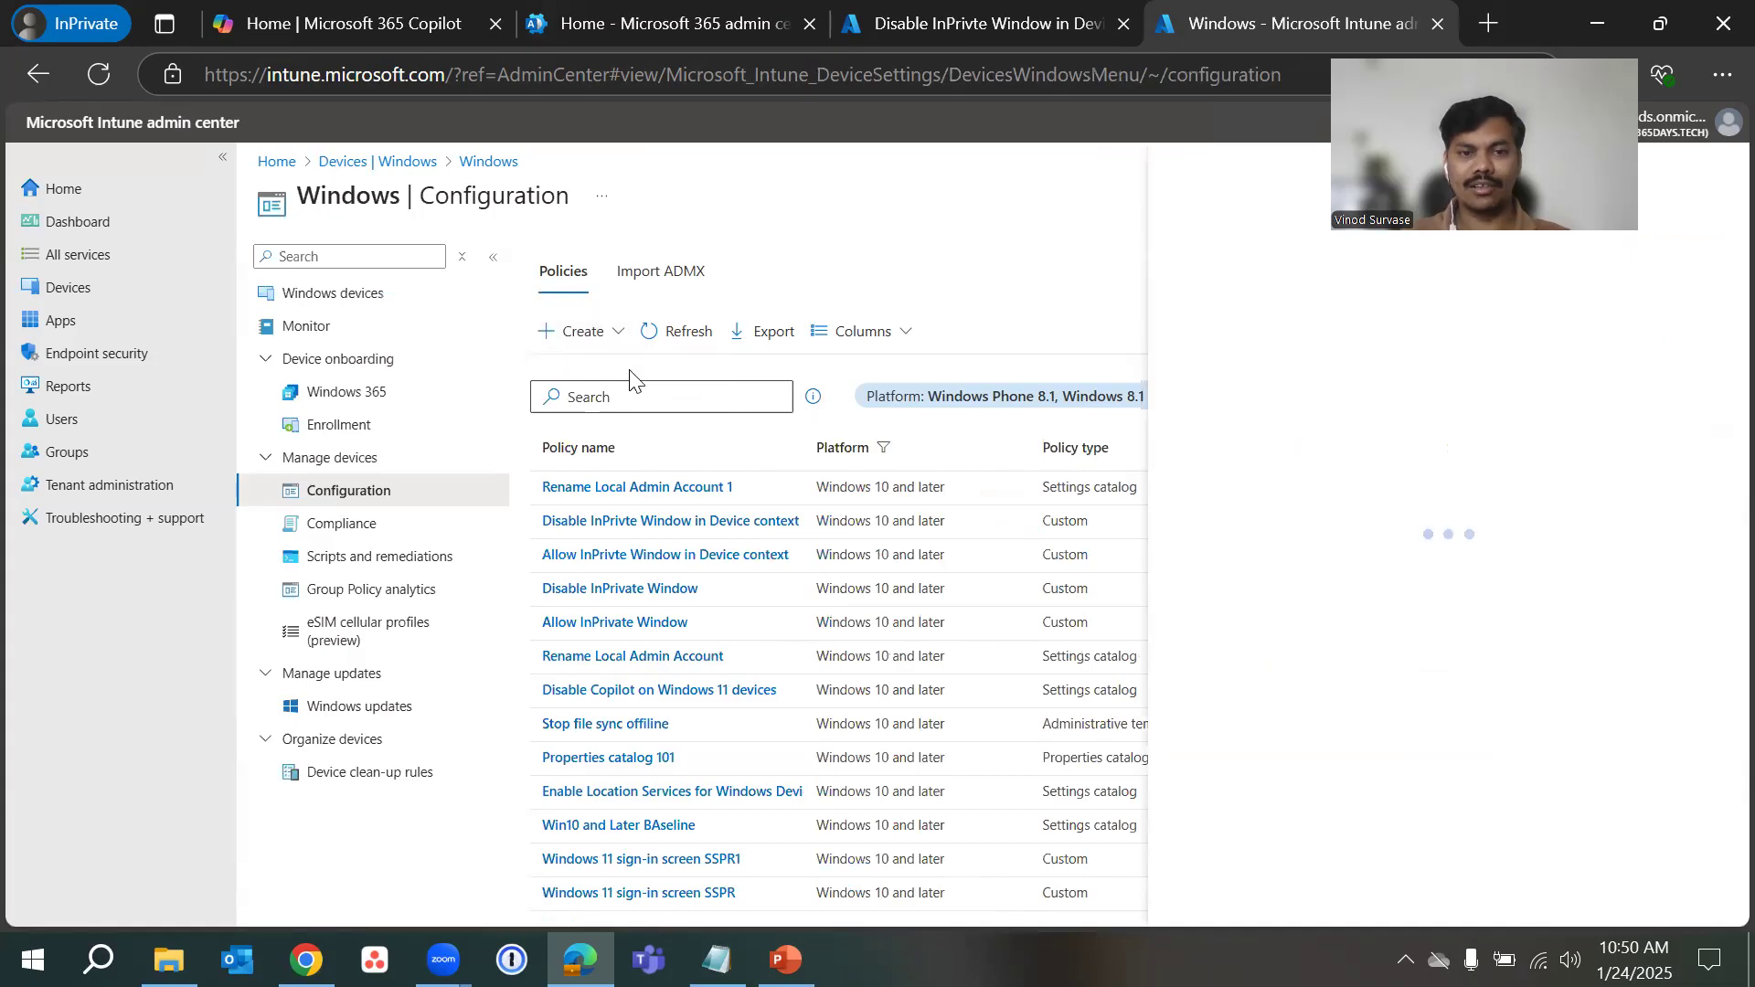
click(1270, 265)
click(1273, 290)
click(1275, 325)
click(1254, 421)
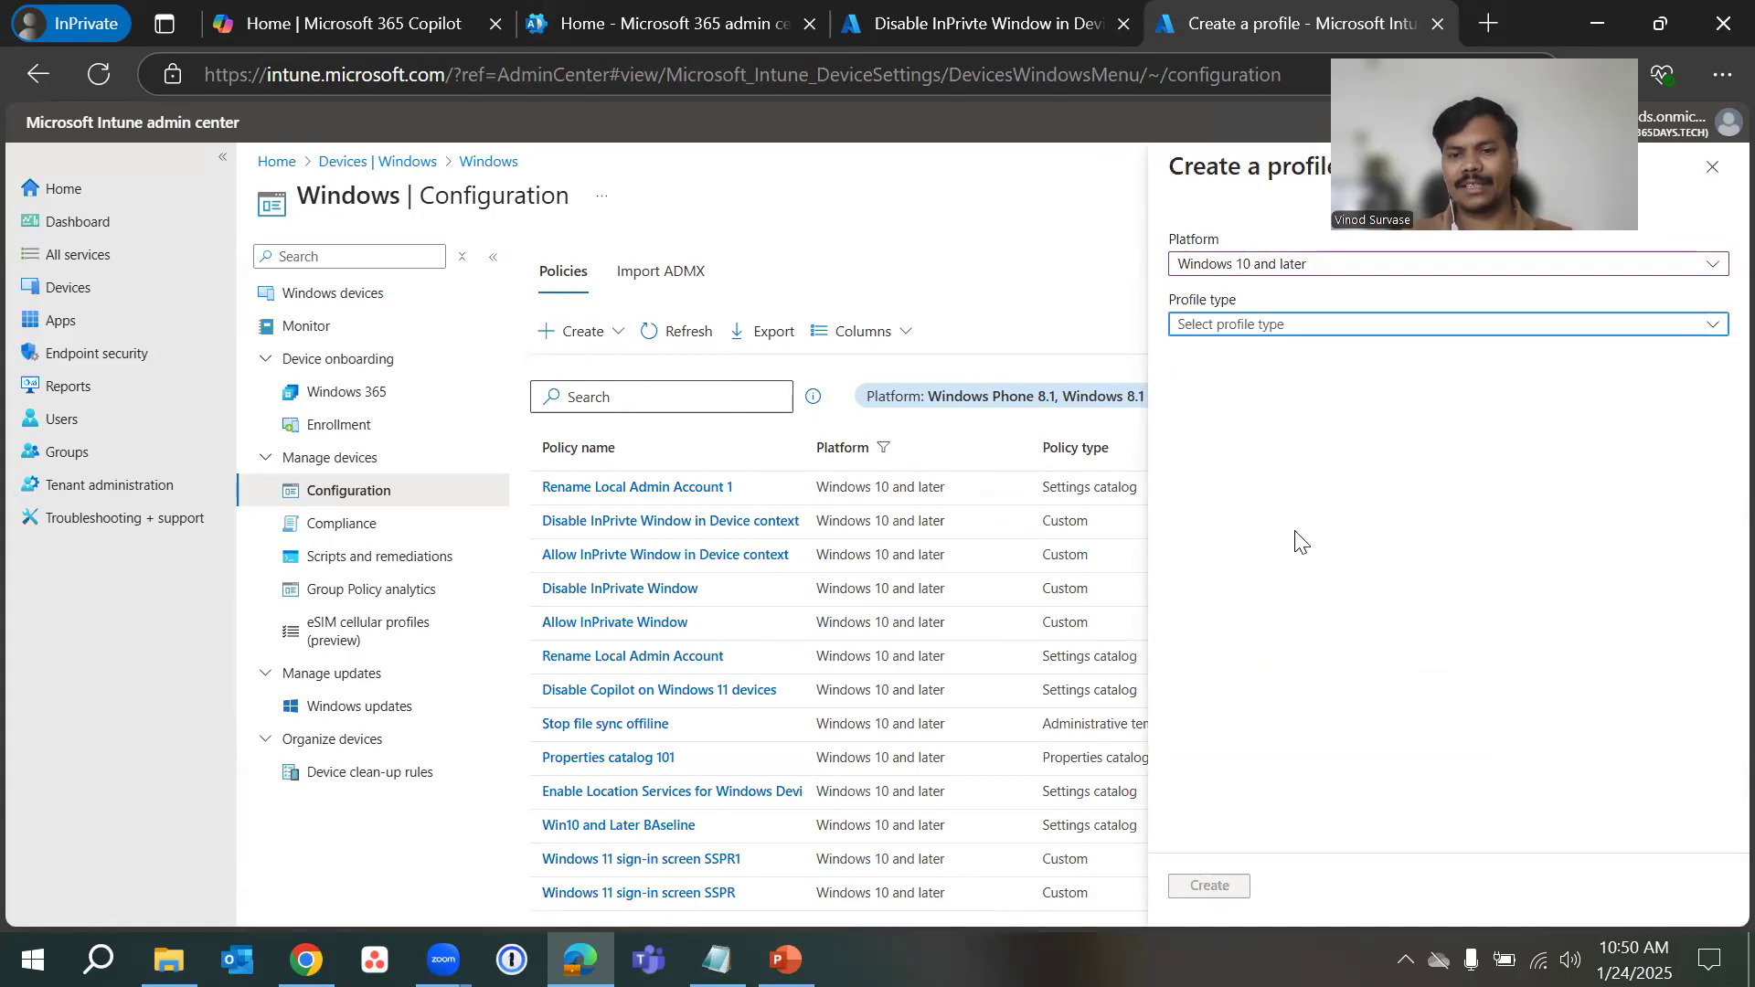
click(1202, 569)
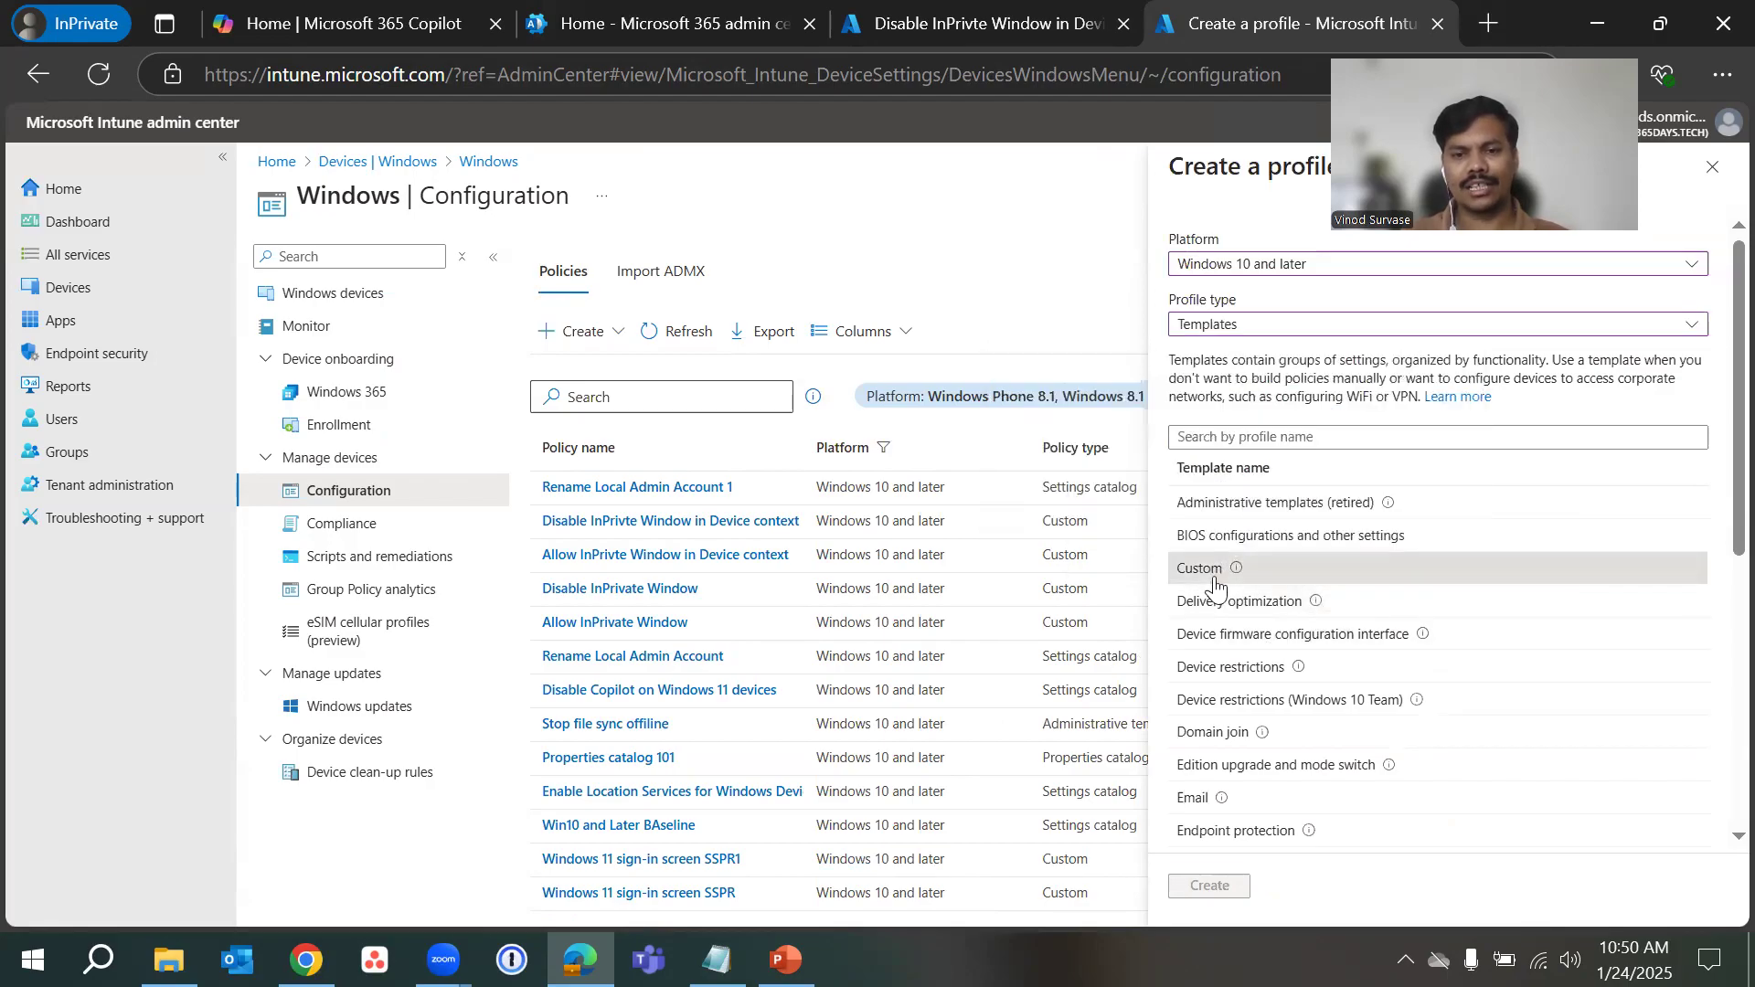
click(1213, 886)
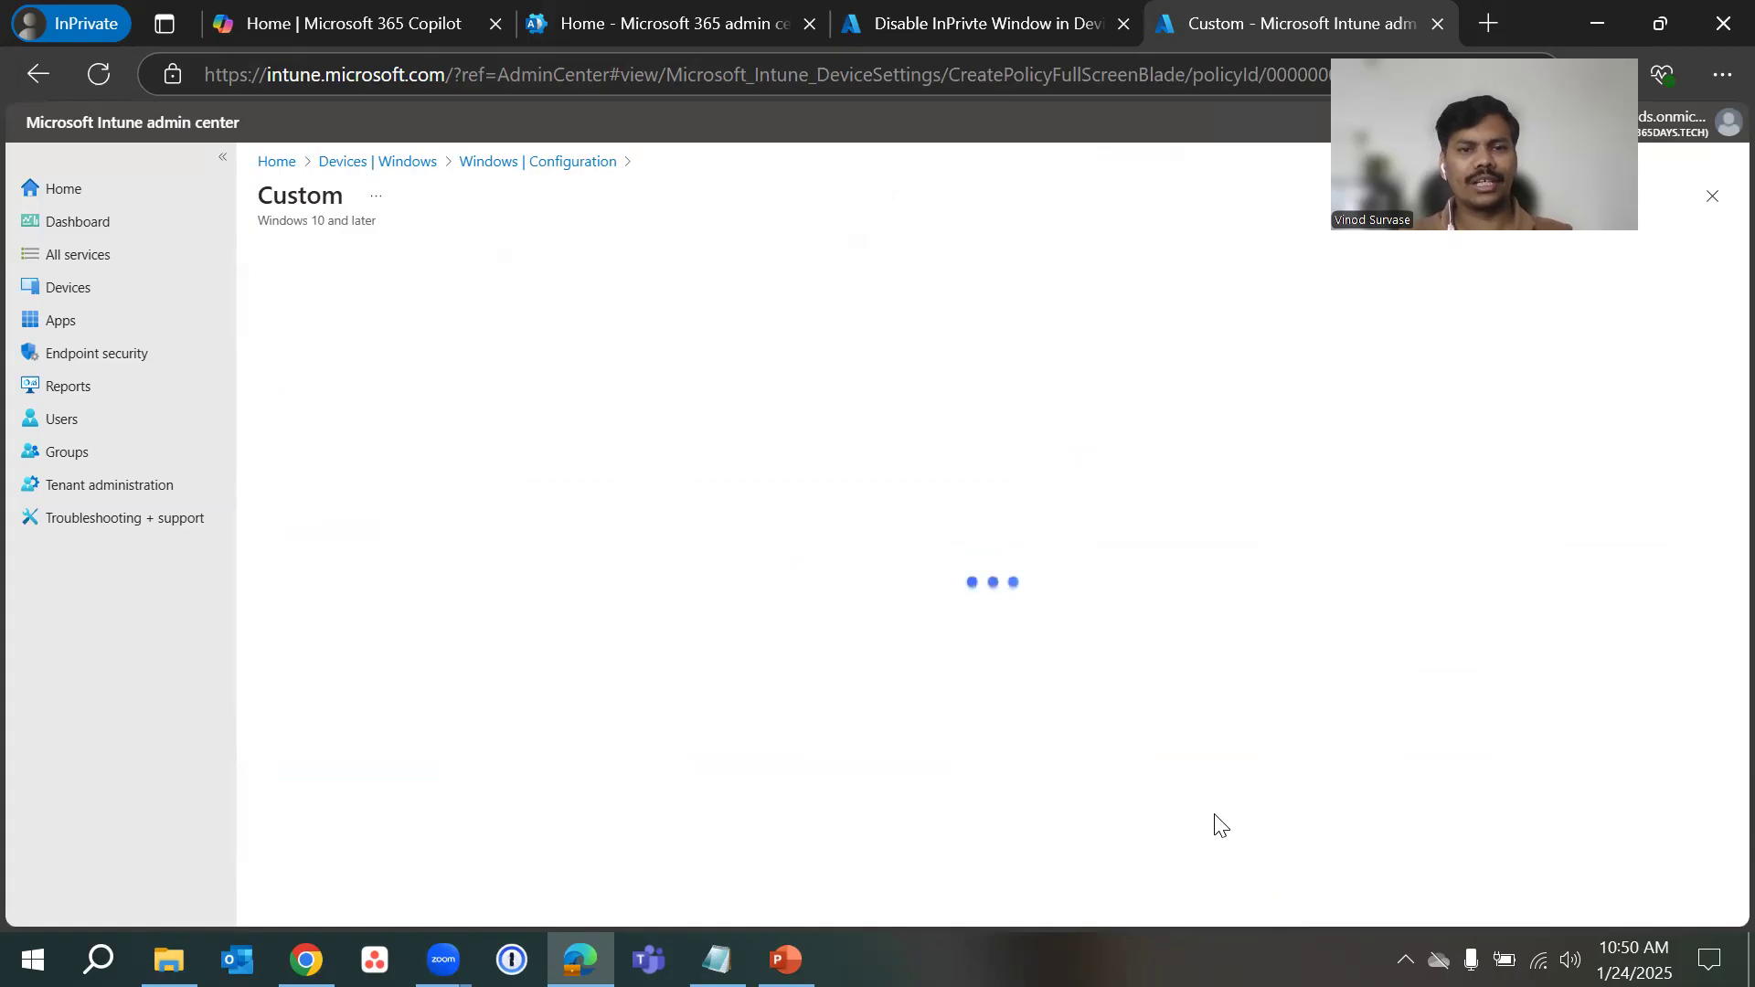
- Enter "Disable InPrivte Window in Device context1" as the custom profile's name and description, and start adding an OMA-URI setting row
click(724, 326)
text(Disable InPrivte Window in Device context1)
click(713, 376)
text(Disable InPrivte Window in Device context1)
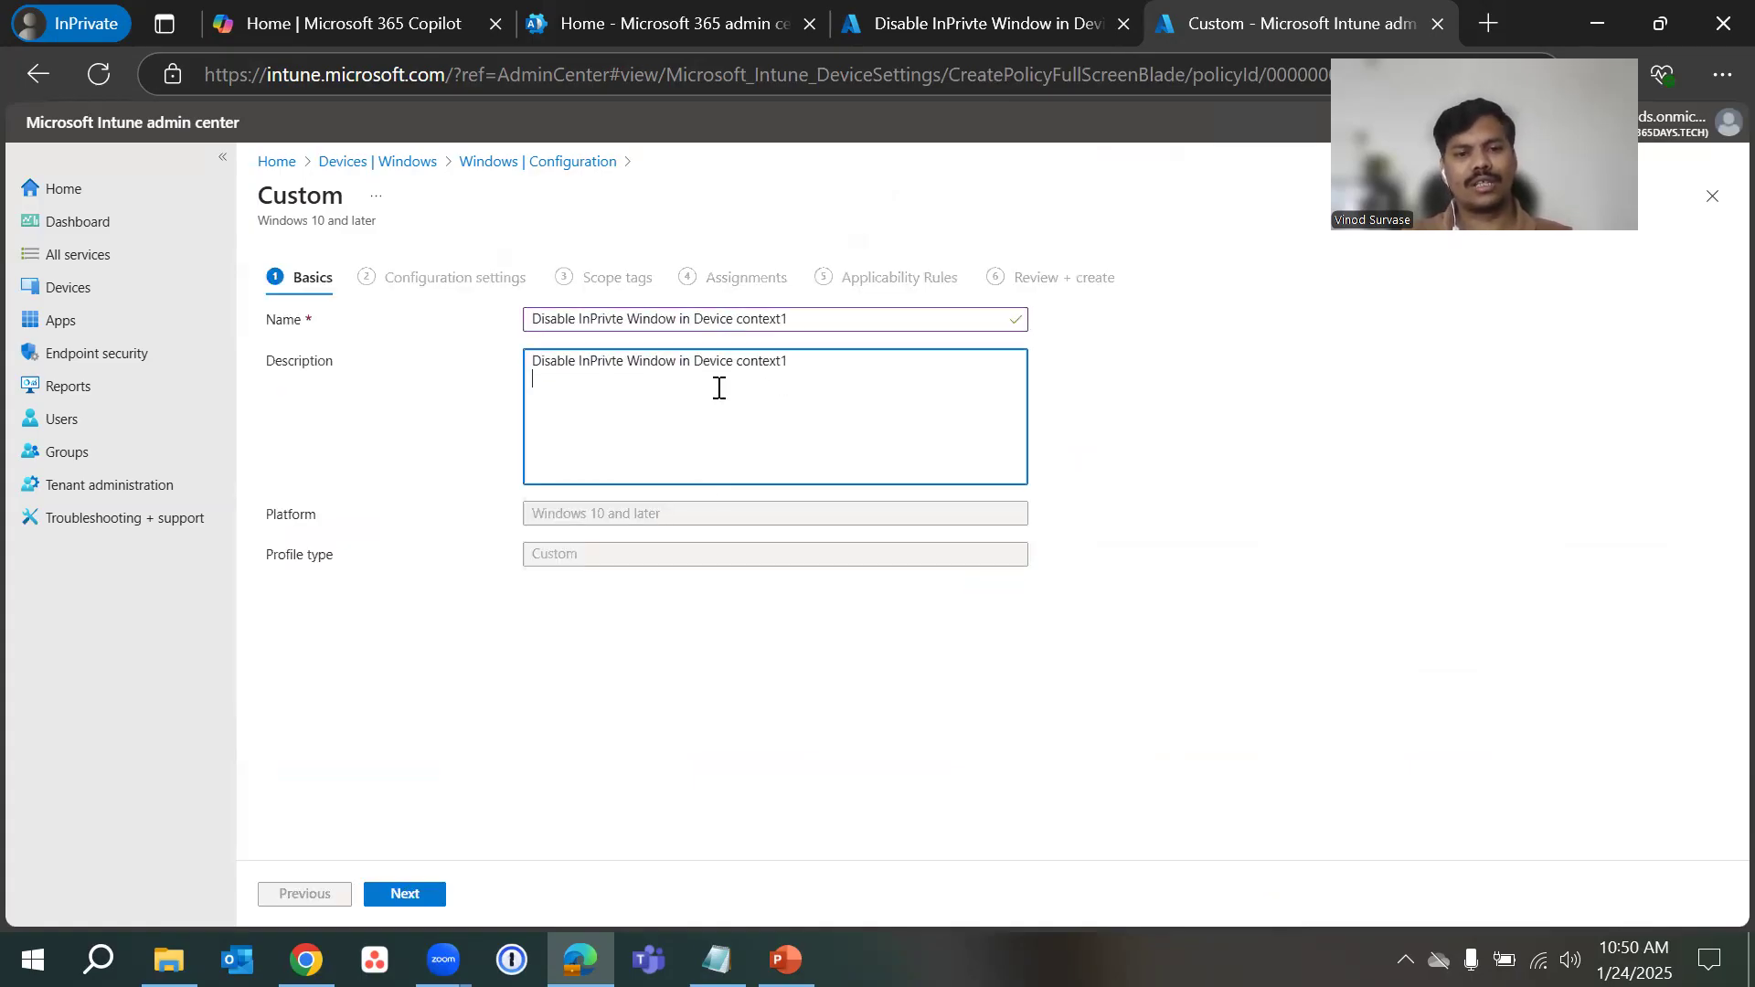
click(405, 893)
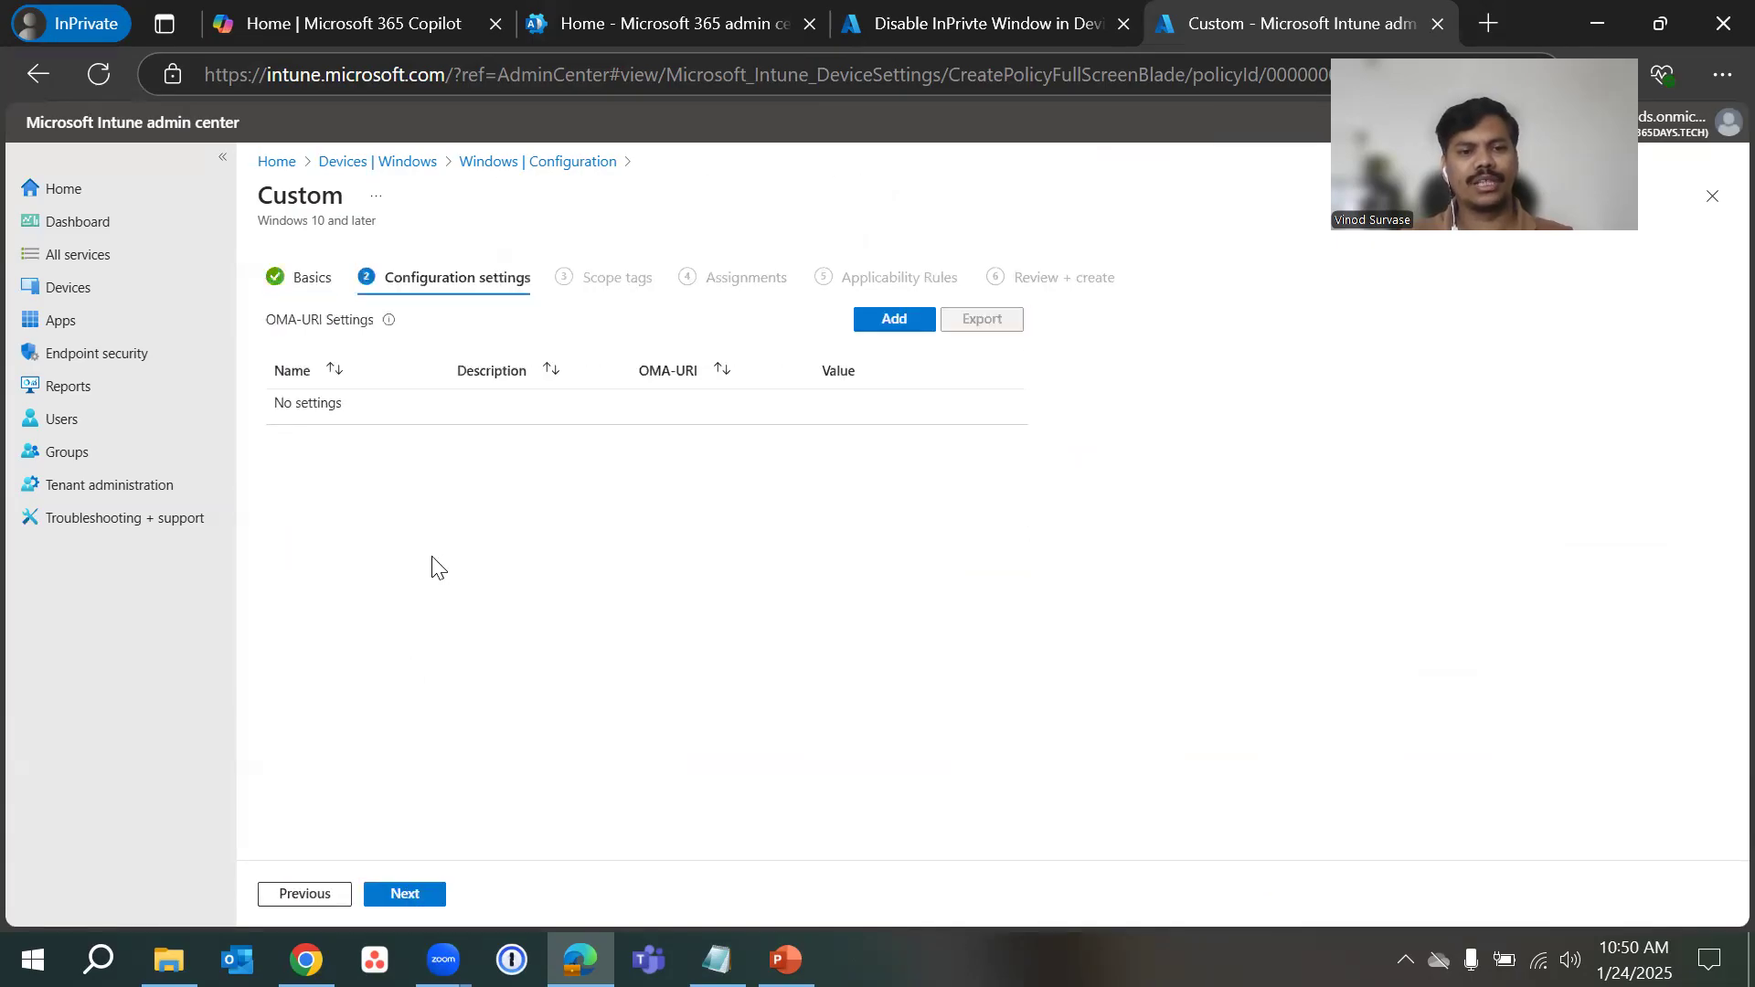
click(879, 323)
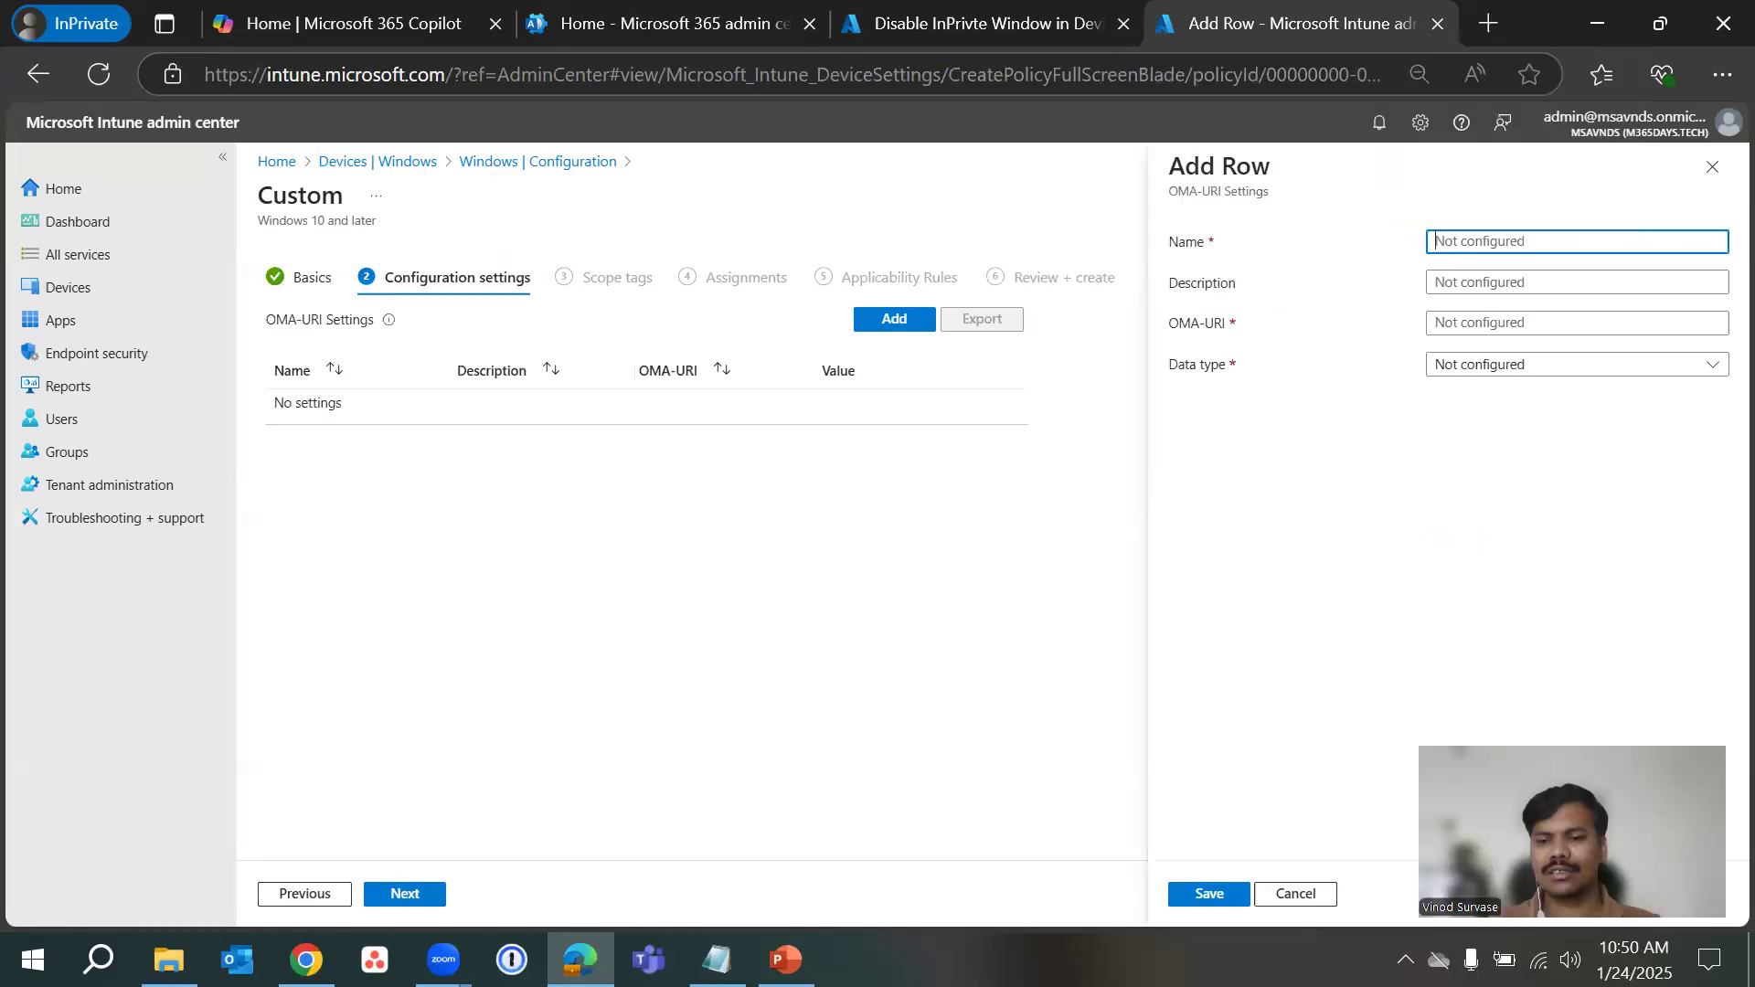
- Open the OMA-URI row of the existing "Disable InPrivte Window in Device context" profile through its configuration settings
key(ctrl+shift+Tab)
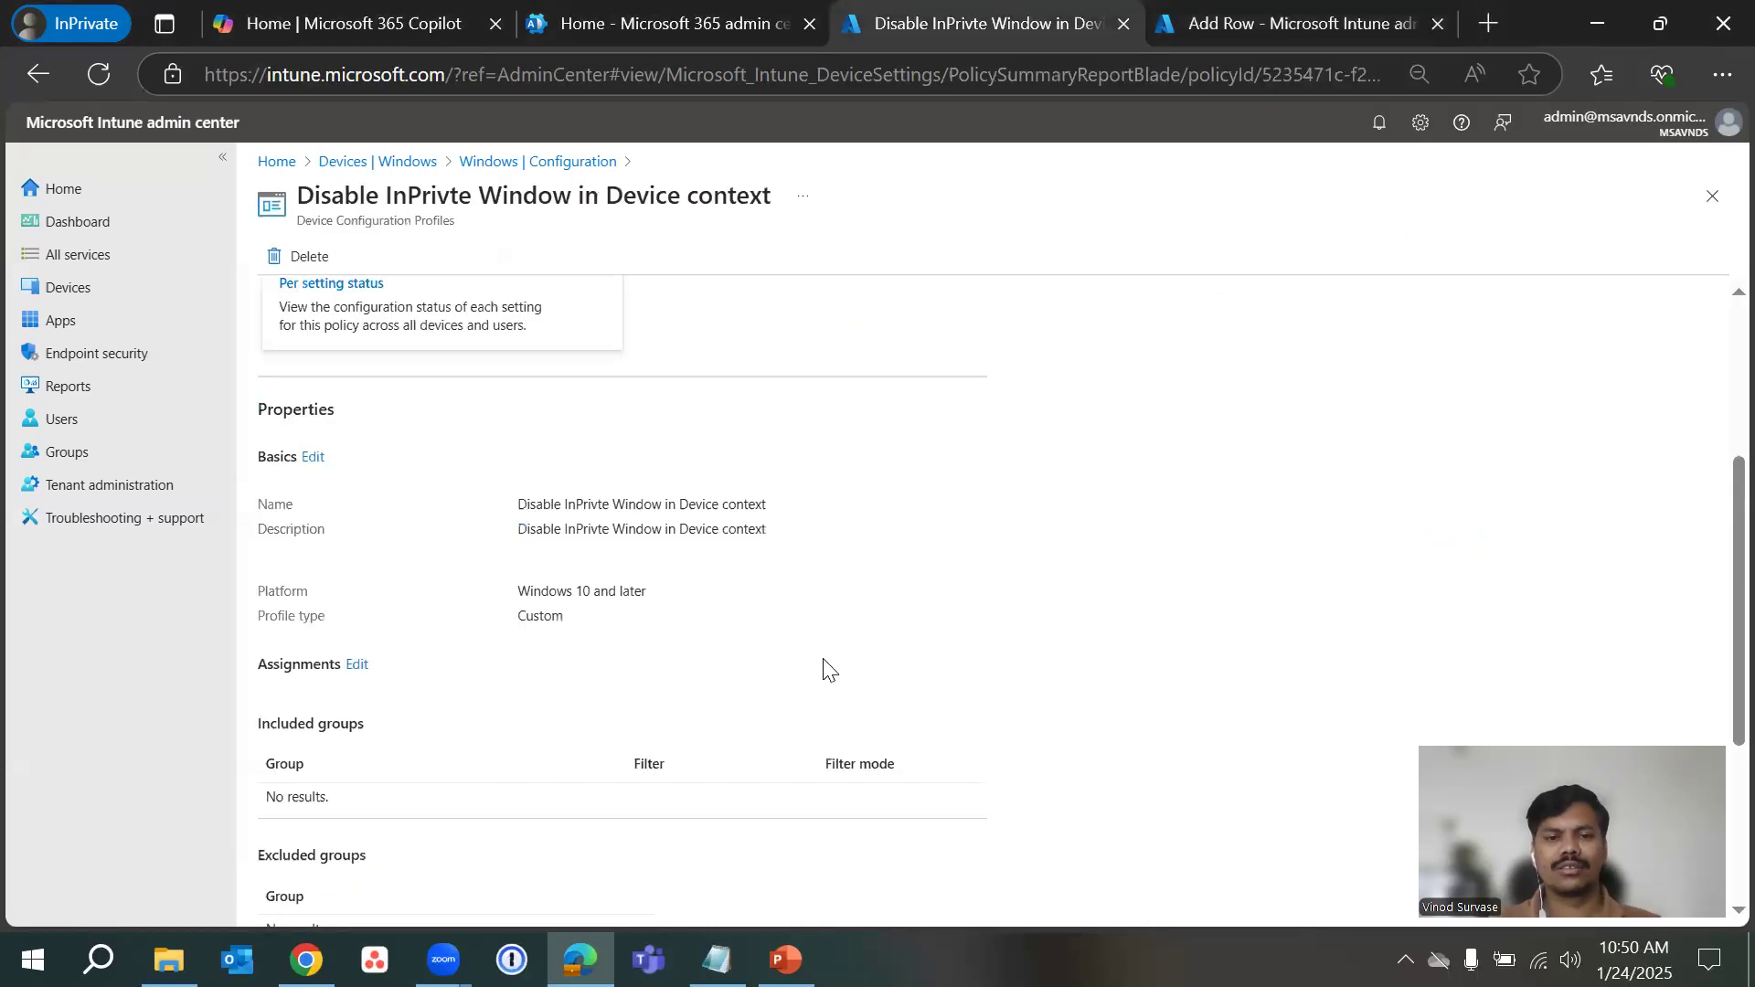
scroll(950, 563, down, 4)
click(507, 773)
scroll(640, 654, down, 2)
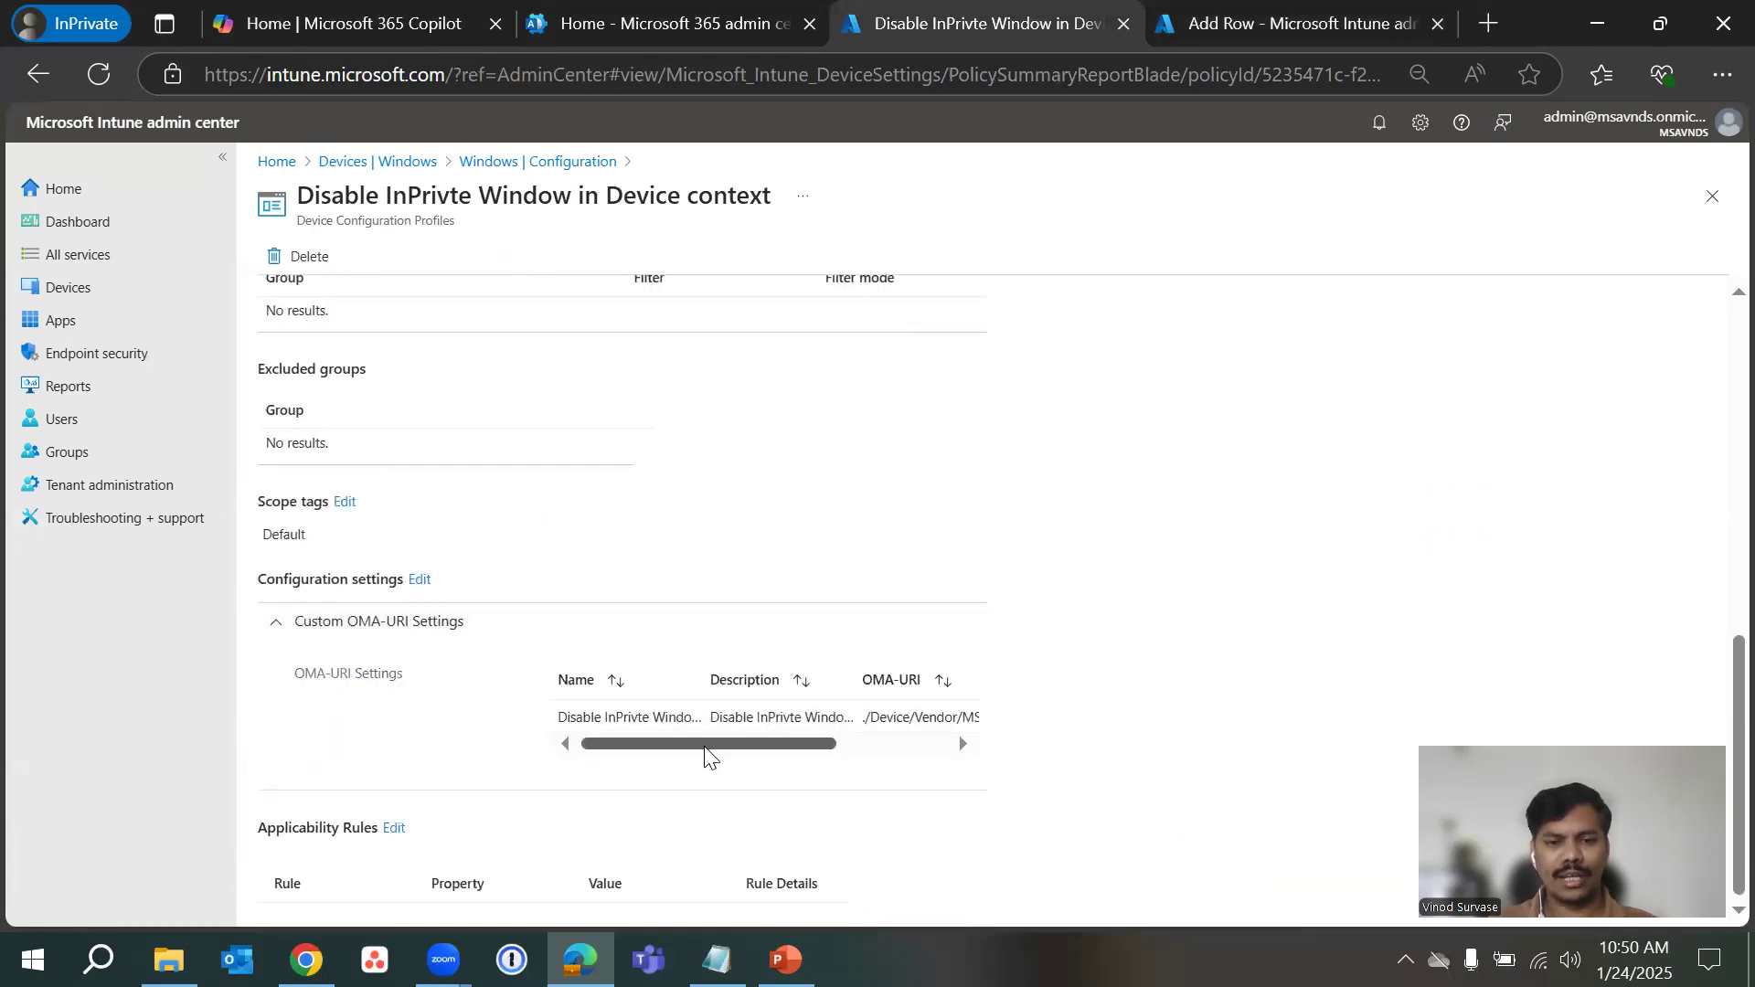
drag(698, 746, 814, 740)
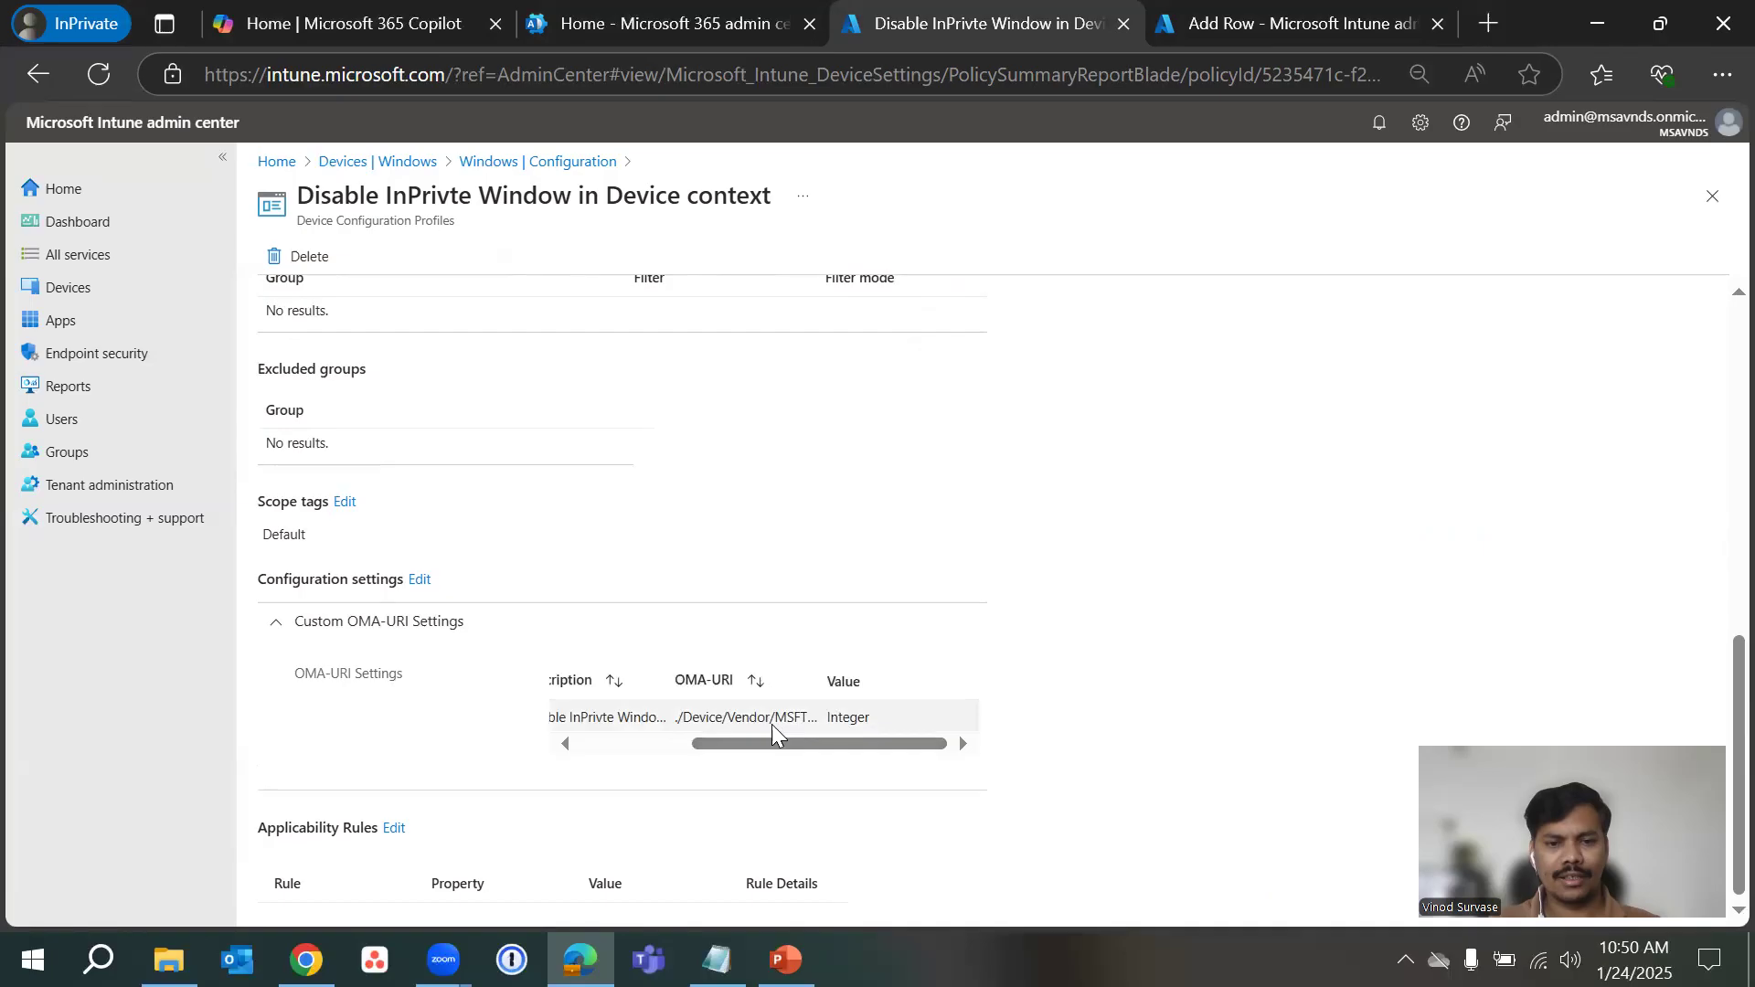
drag(677, 718, 835, 720)
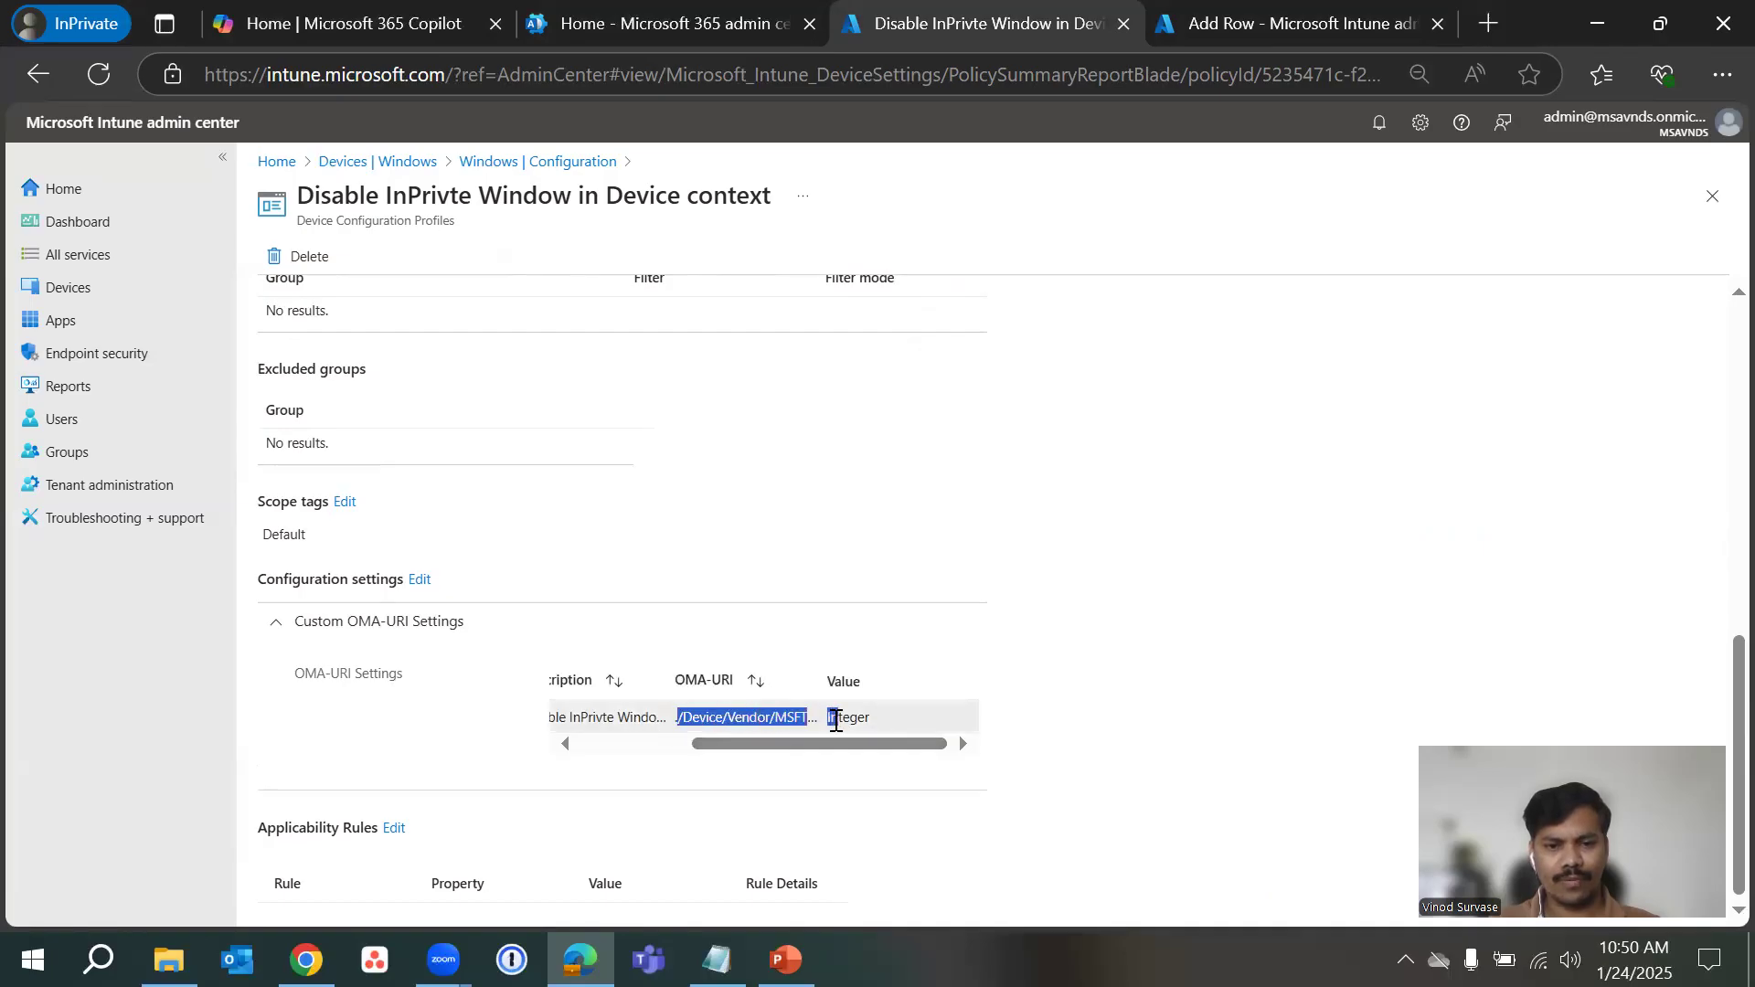
click(735, 532)
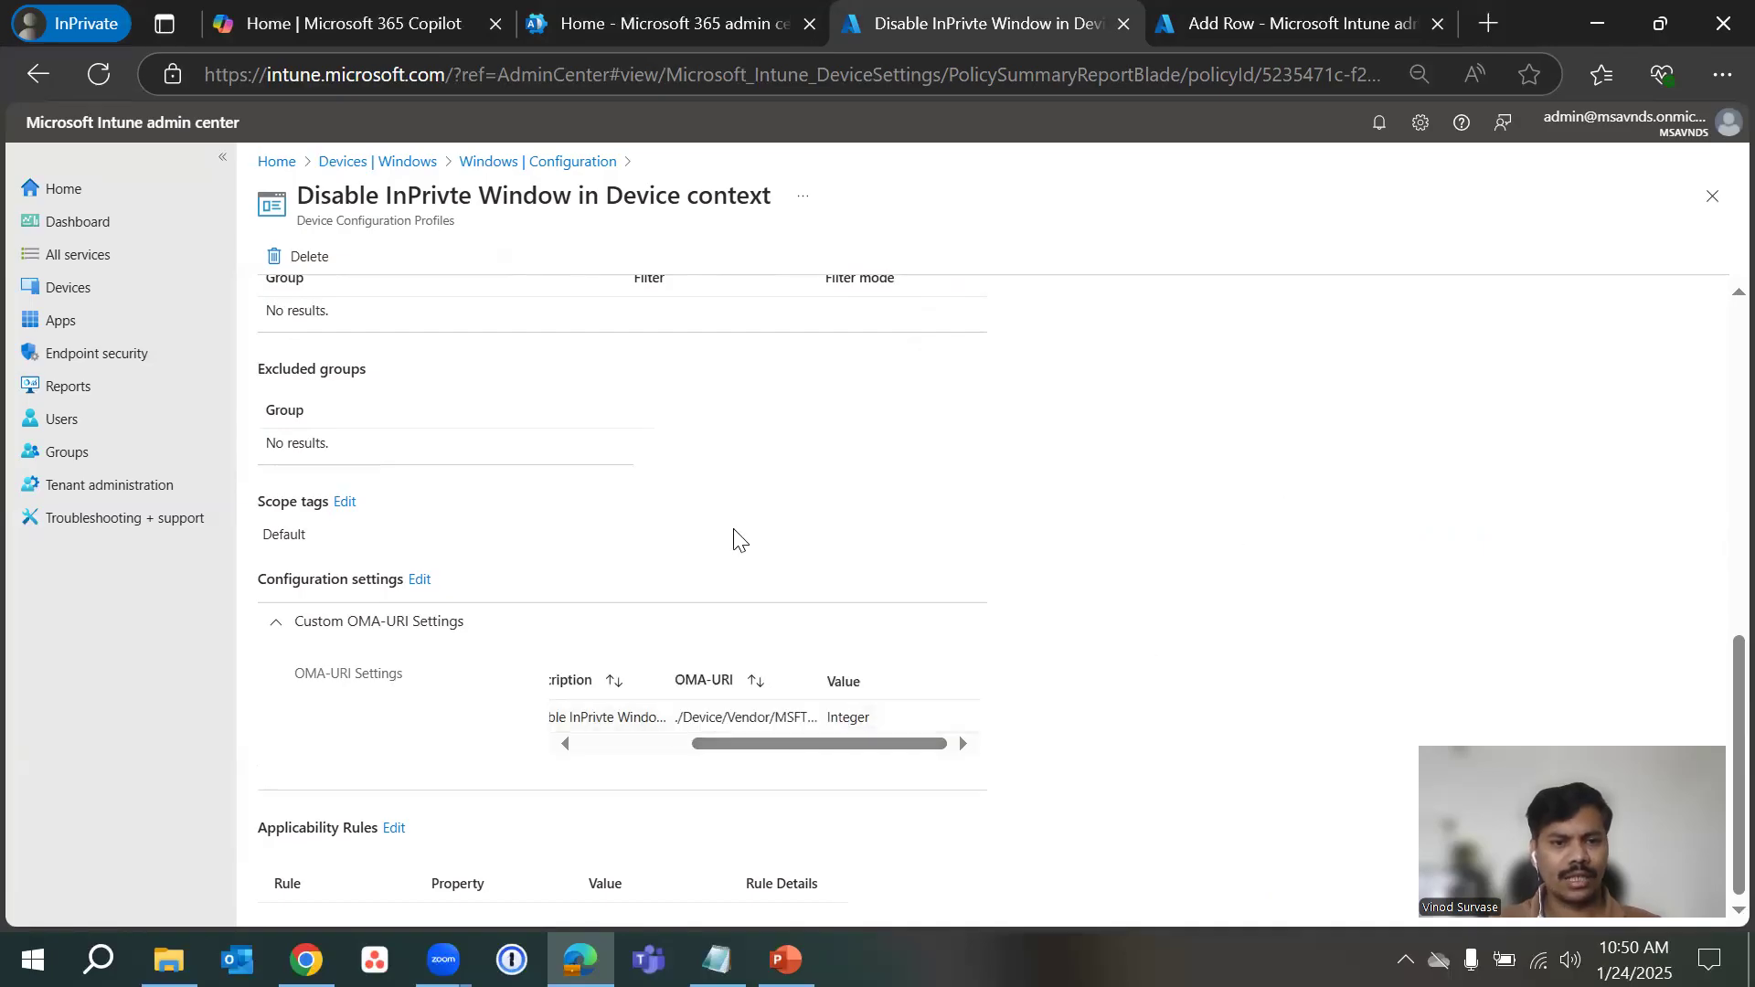
click(420, 579)
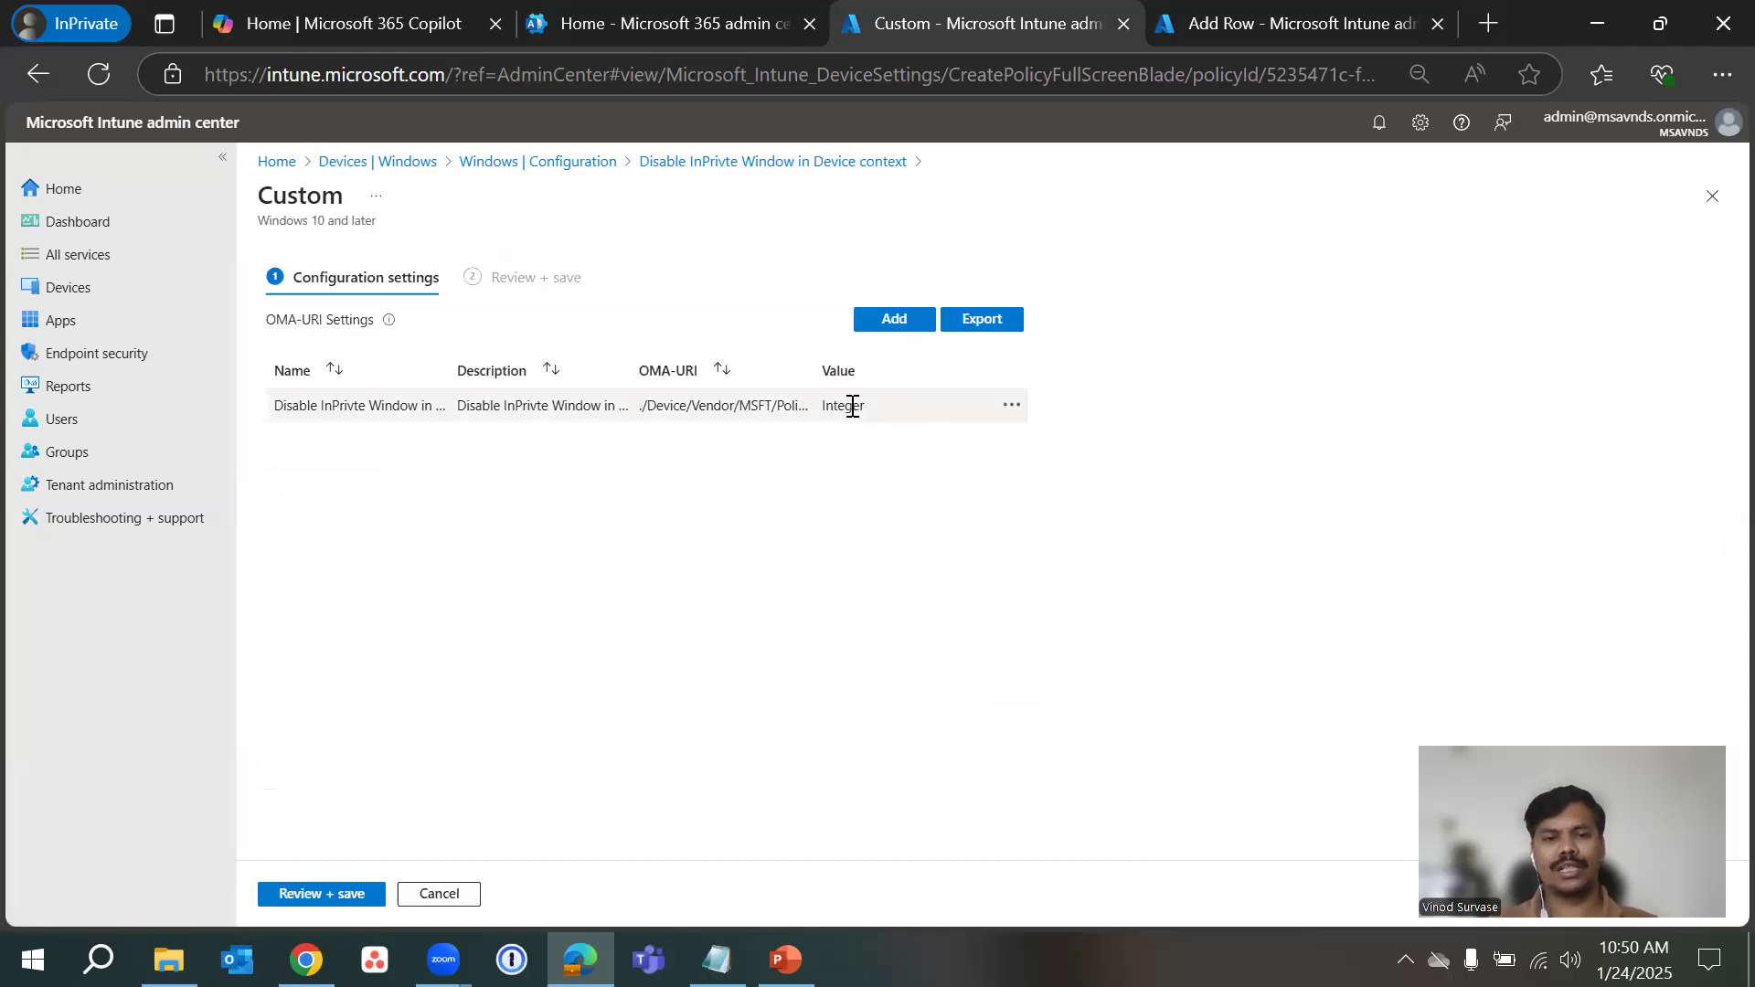
click(1012, 407)
click(1054, 425)
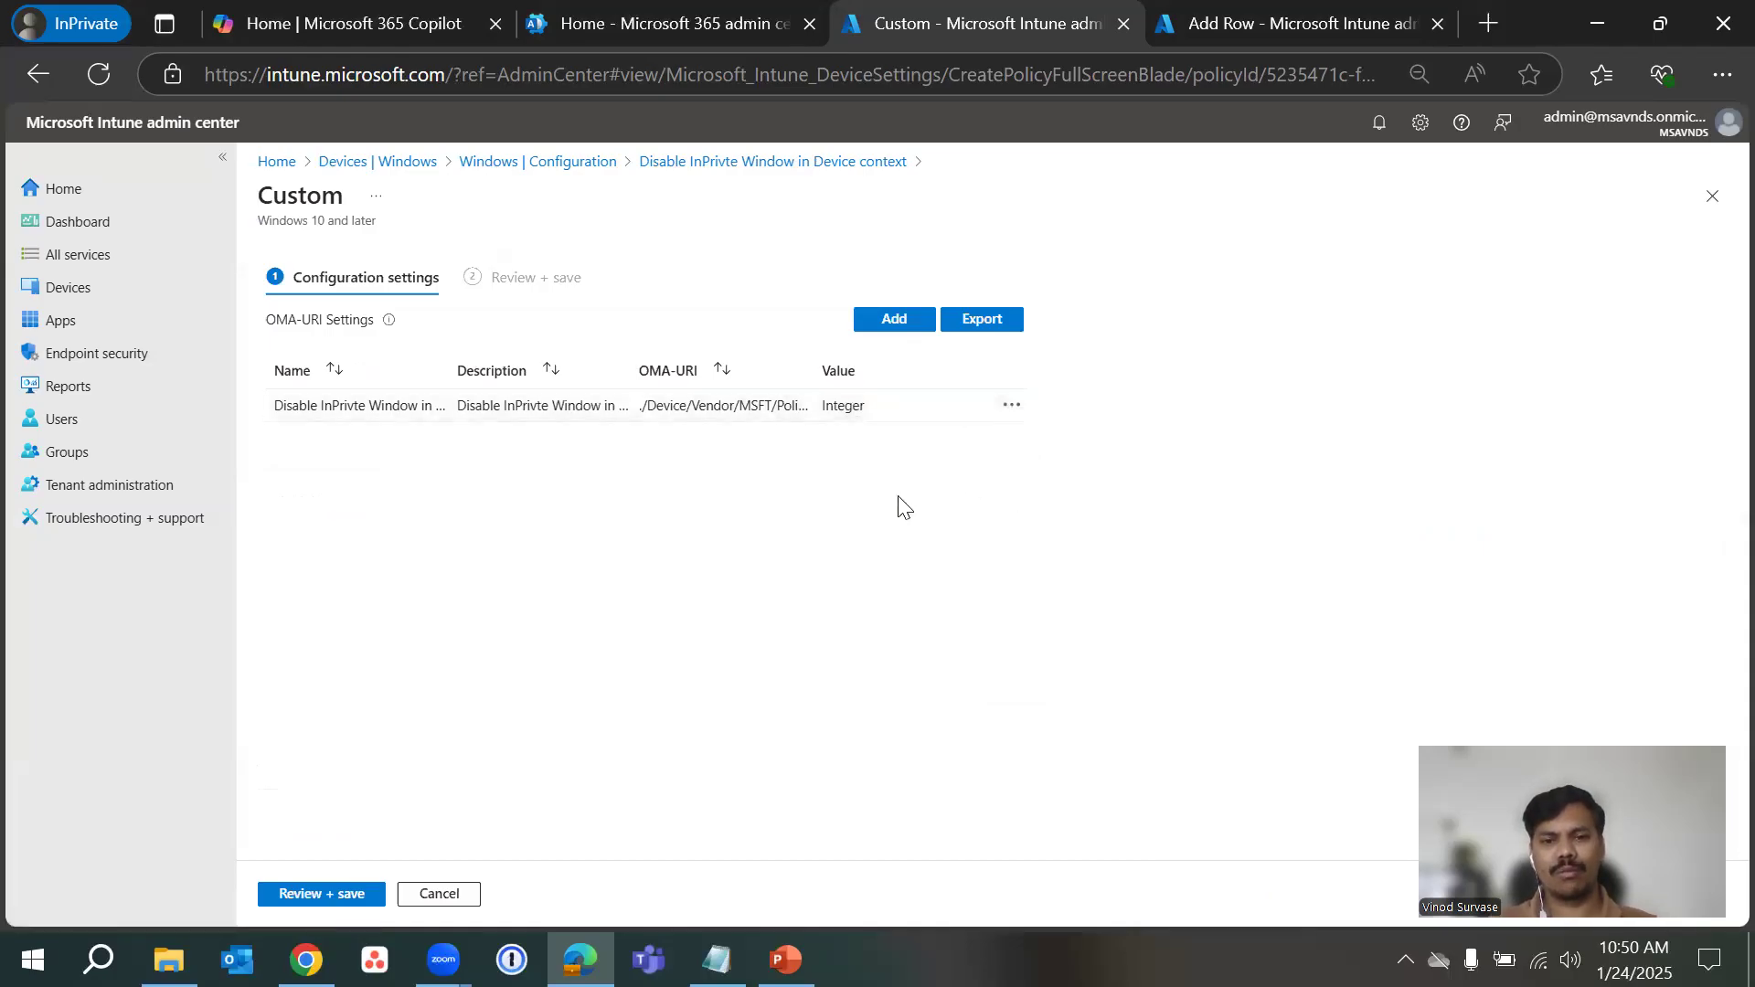
- Copy the existing row's OMA-URI, ./Device/Vendor/MSFT/Policy/Config/Browser/AllowInPrivate, into the OMA-URI field of the new profile's row
drag(1435, 322, 1715, 334)
key(ctrl+c)
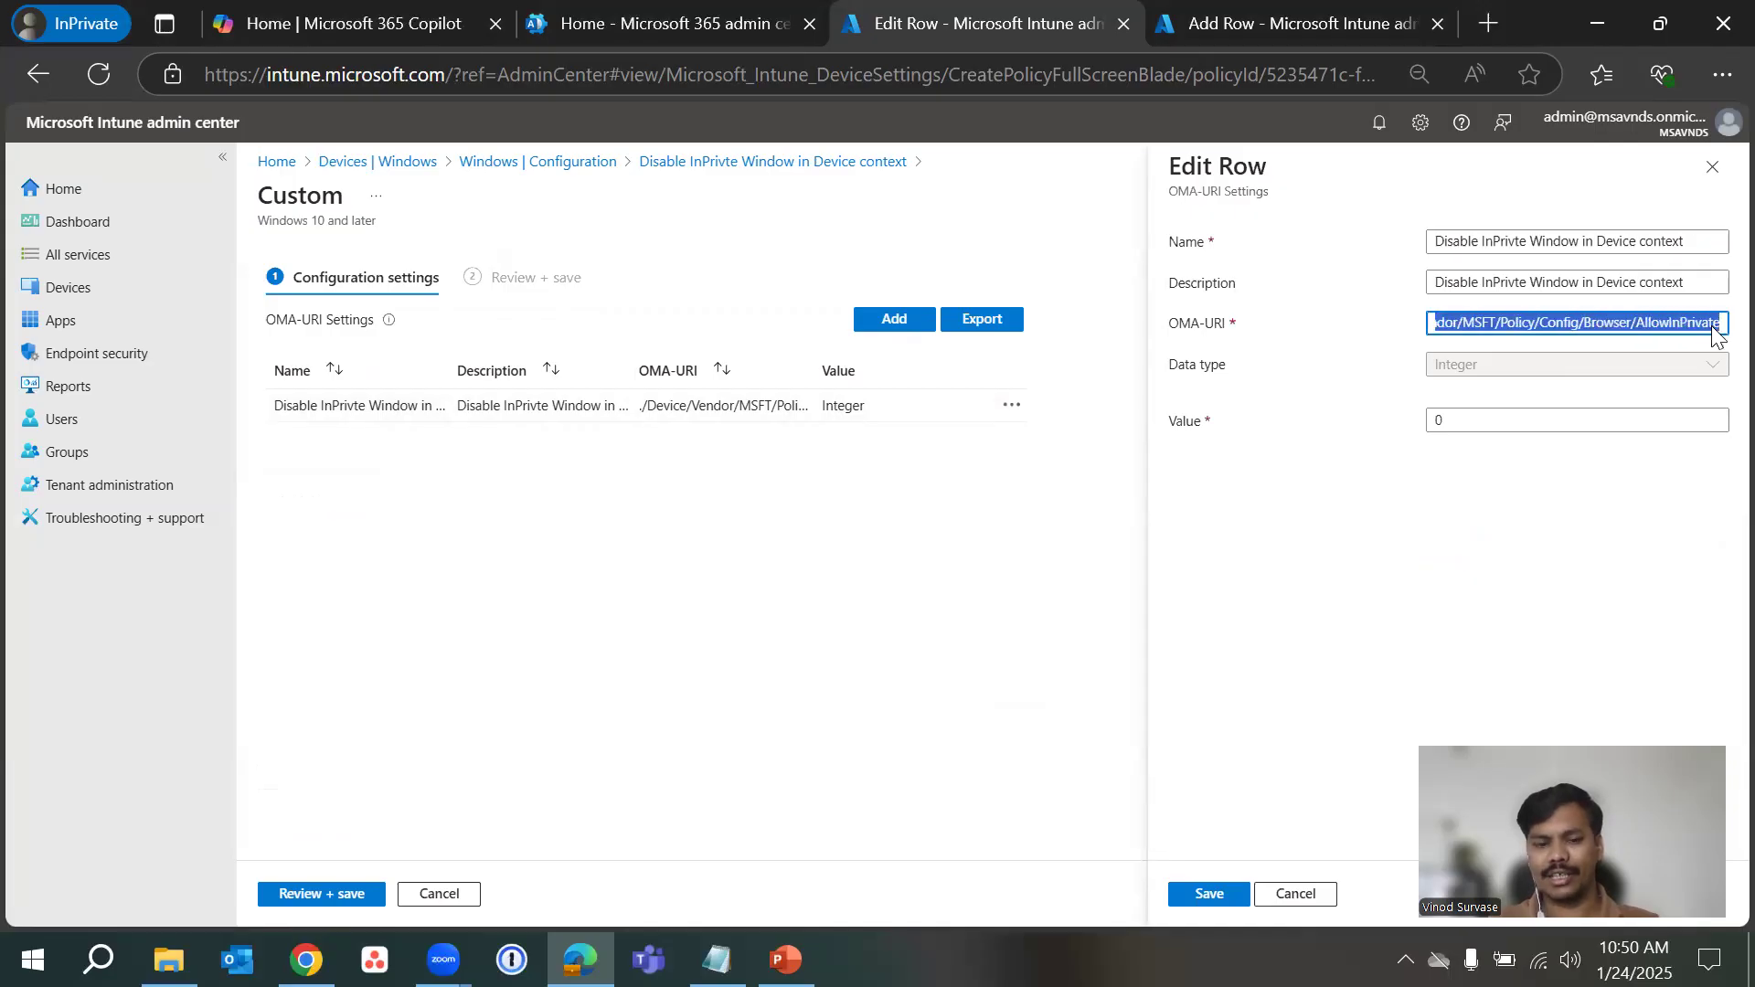
click(1382, 17)
click(1539, 321)
key(ctrl+v)
click(1393, 502)
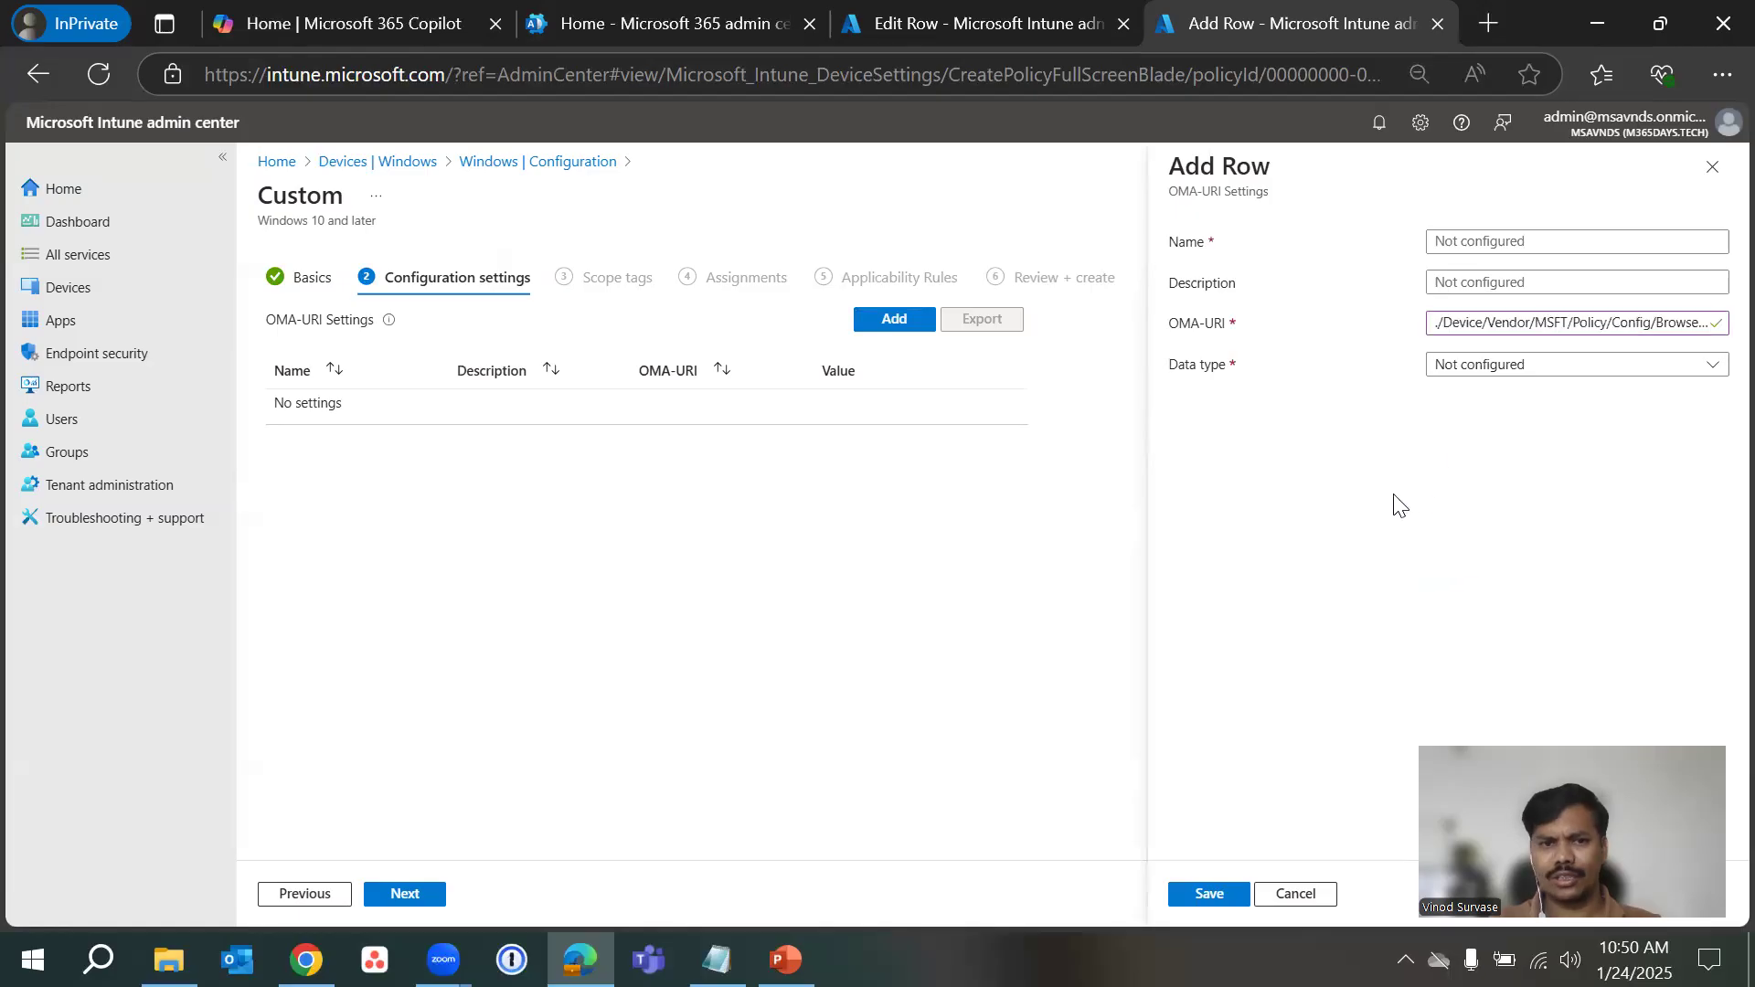
- Copy the existing row's name into the new row and set its name and description to "Disable InPrivte Window in Device context1"
click(1045, 15)
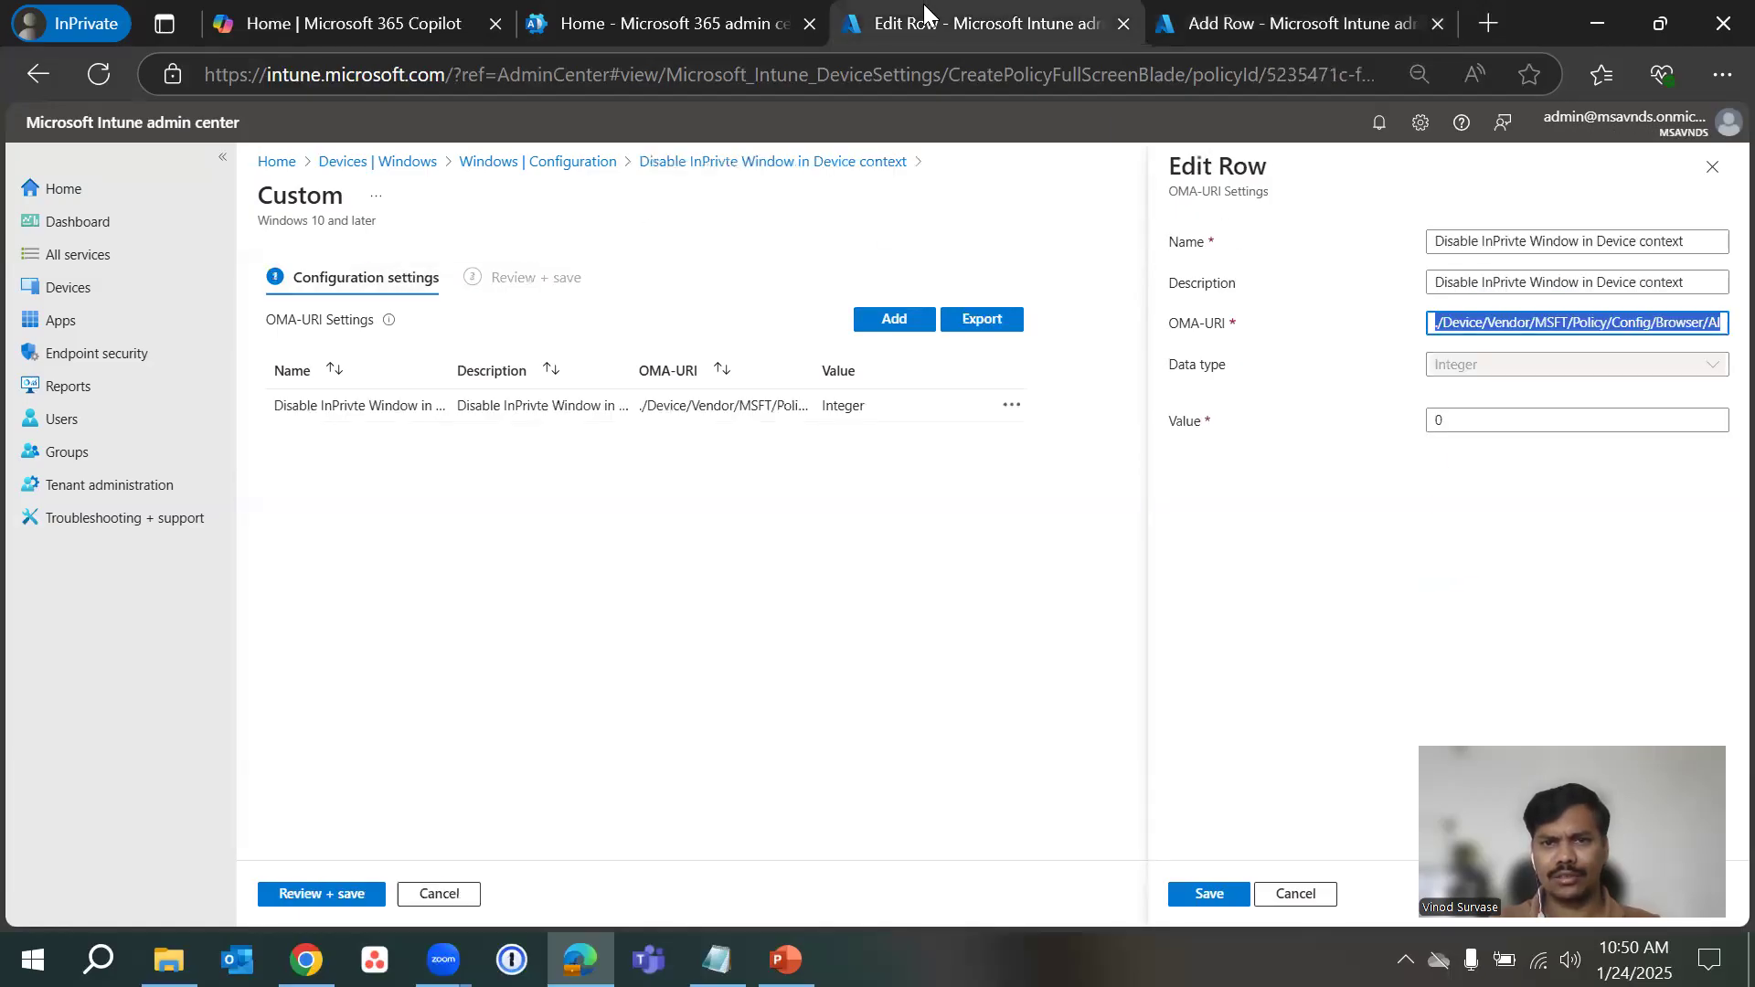
click(1496, 241)
key(ctrl+a)
key(ctrl+c)
click(1289, 23)
click(1457, 241)
key(ctrl+v)
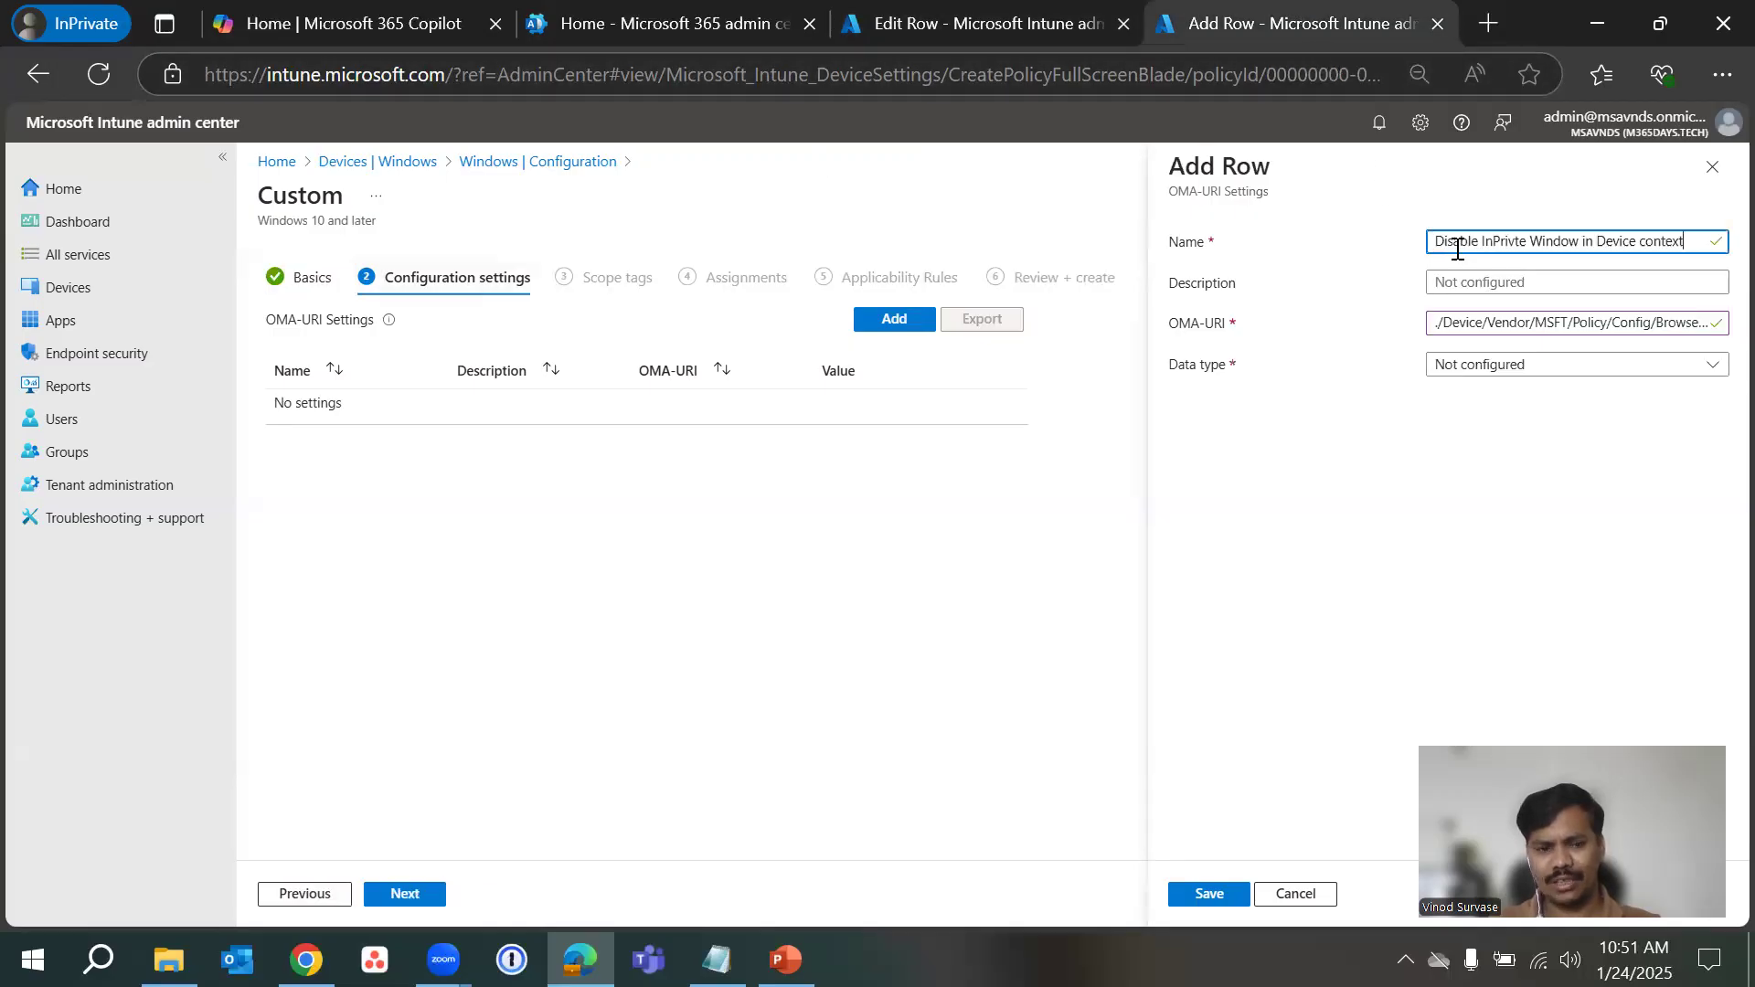
text(1)
click(1519, 284)
key(ctrl+v)
- Set the new row's data type to Integer and value to 0, compare it with the existing row, and save it
click(1504, 366)
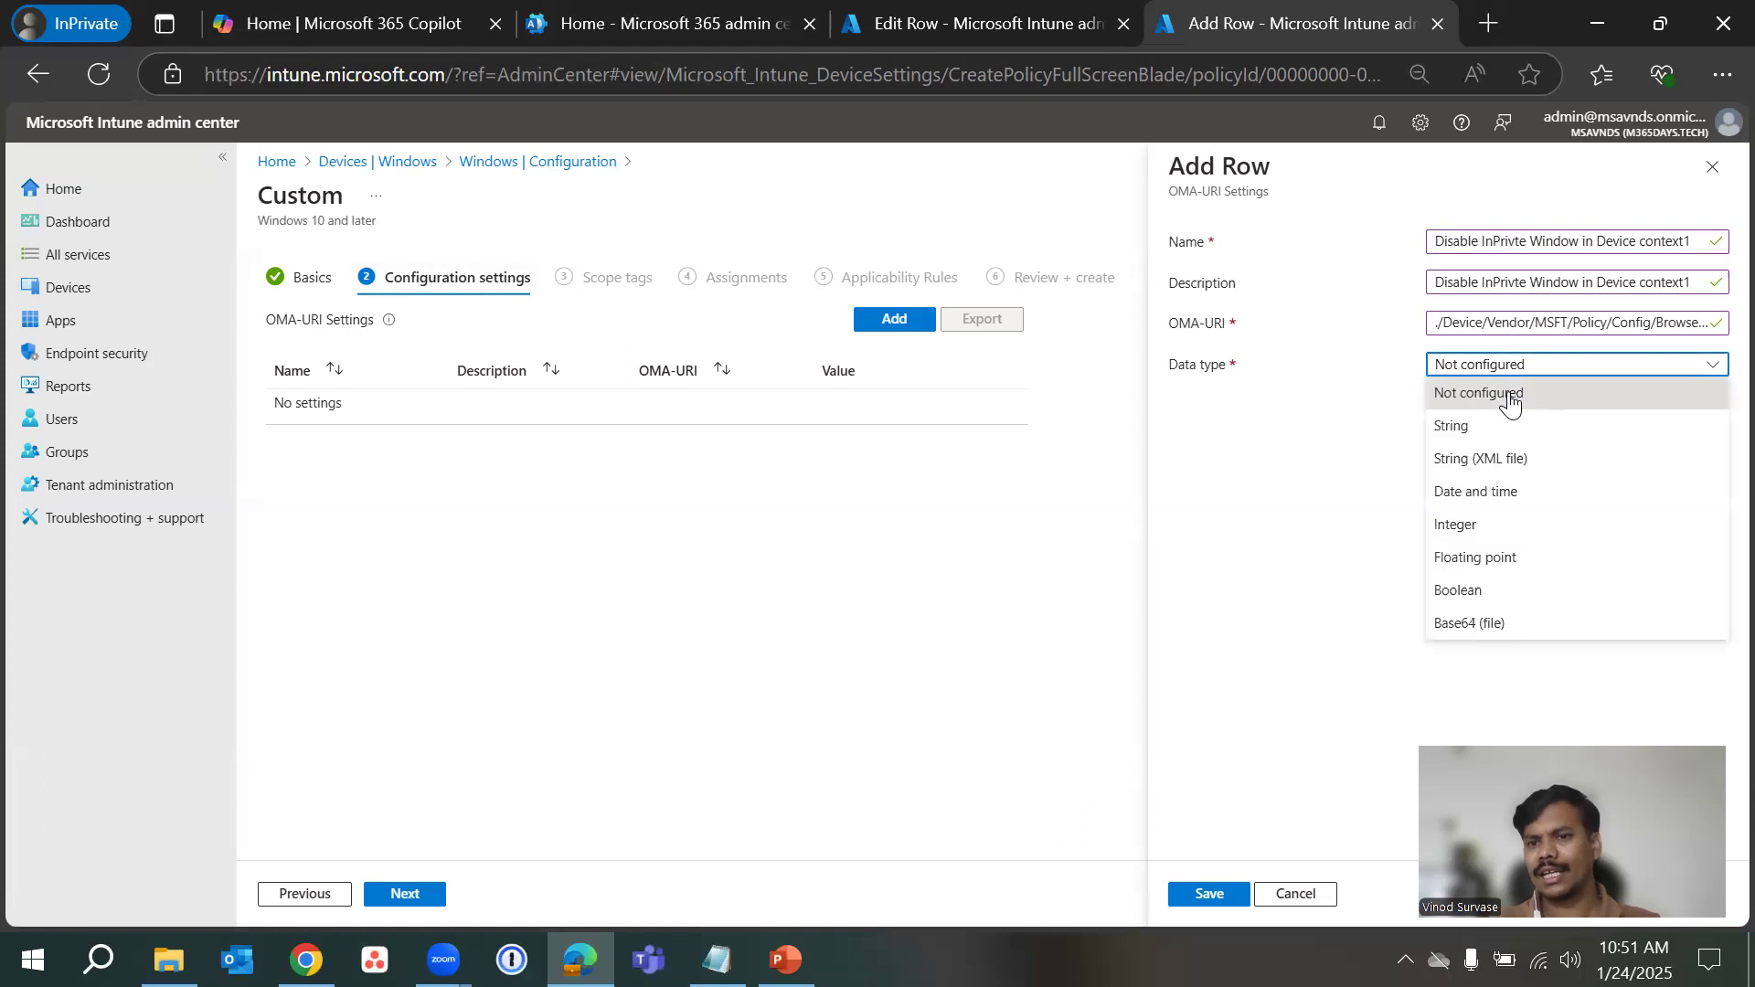
click(1510, 526)
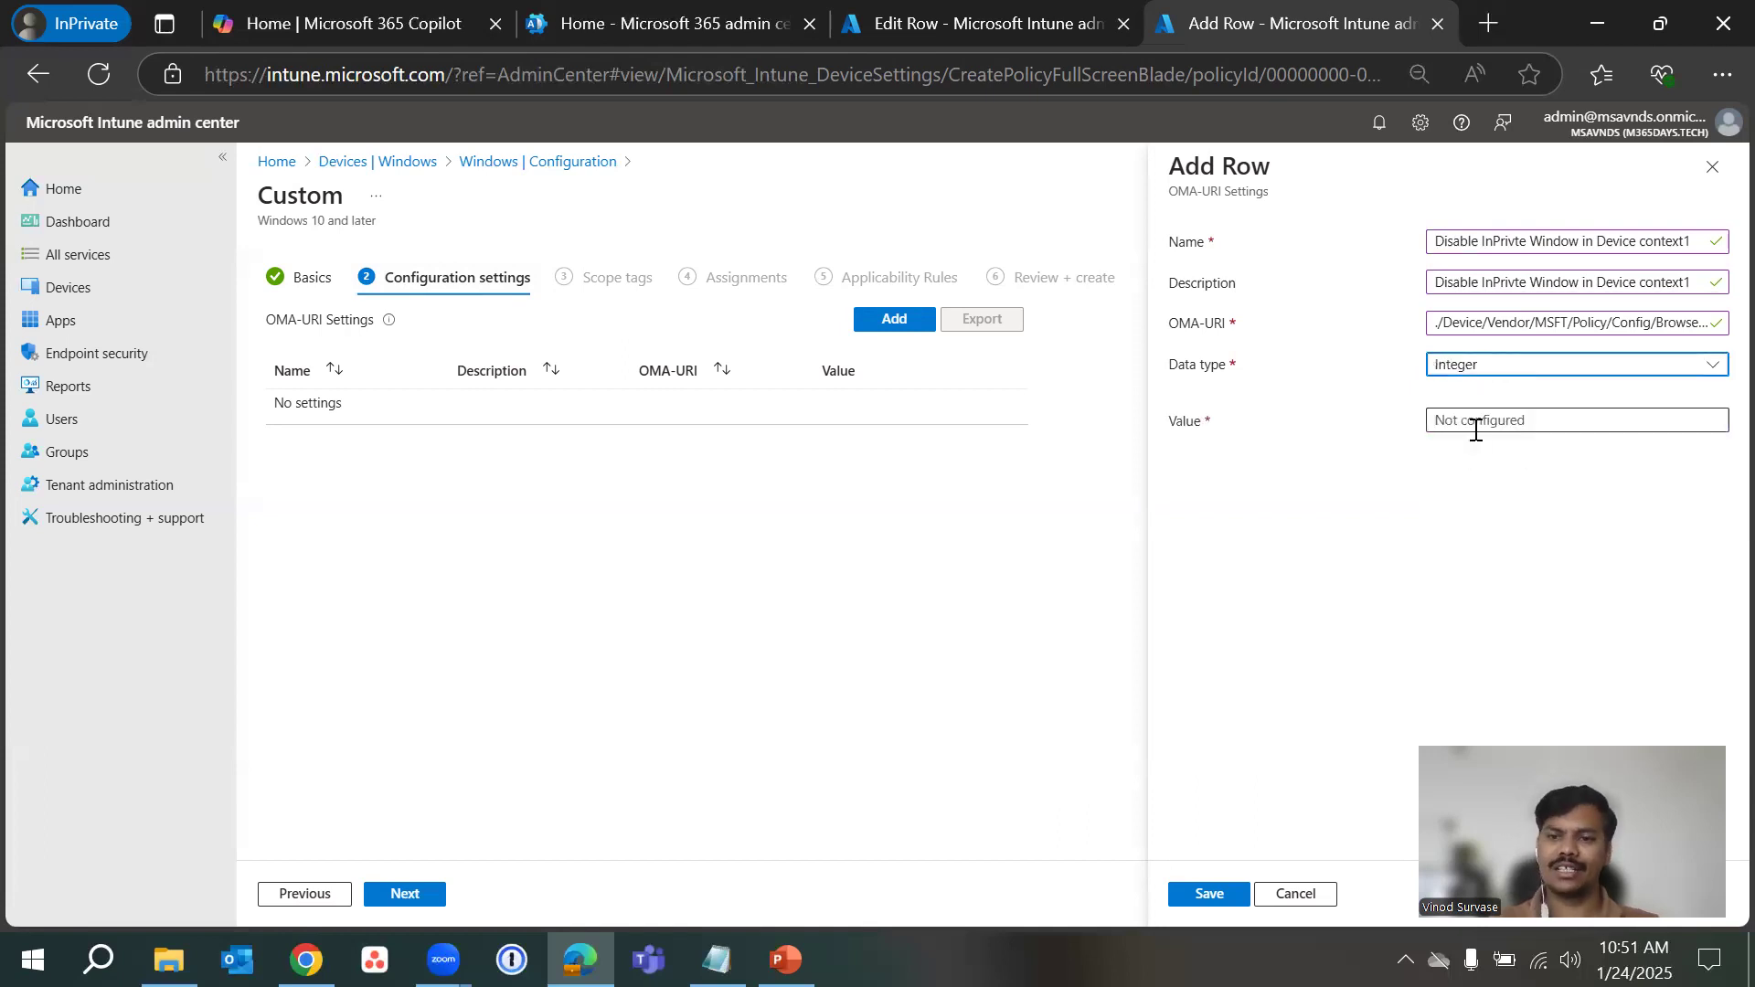
click(1475, 423)
text(0)
click(1408, 535)
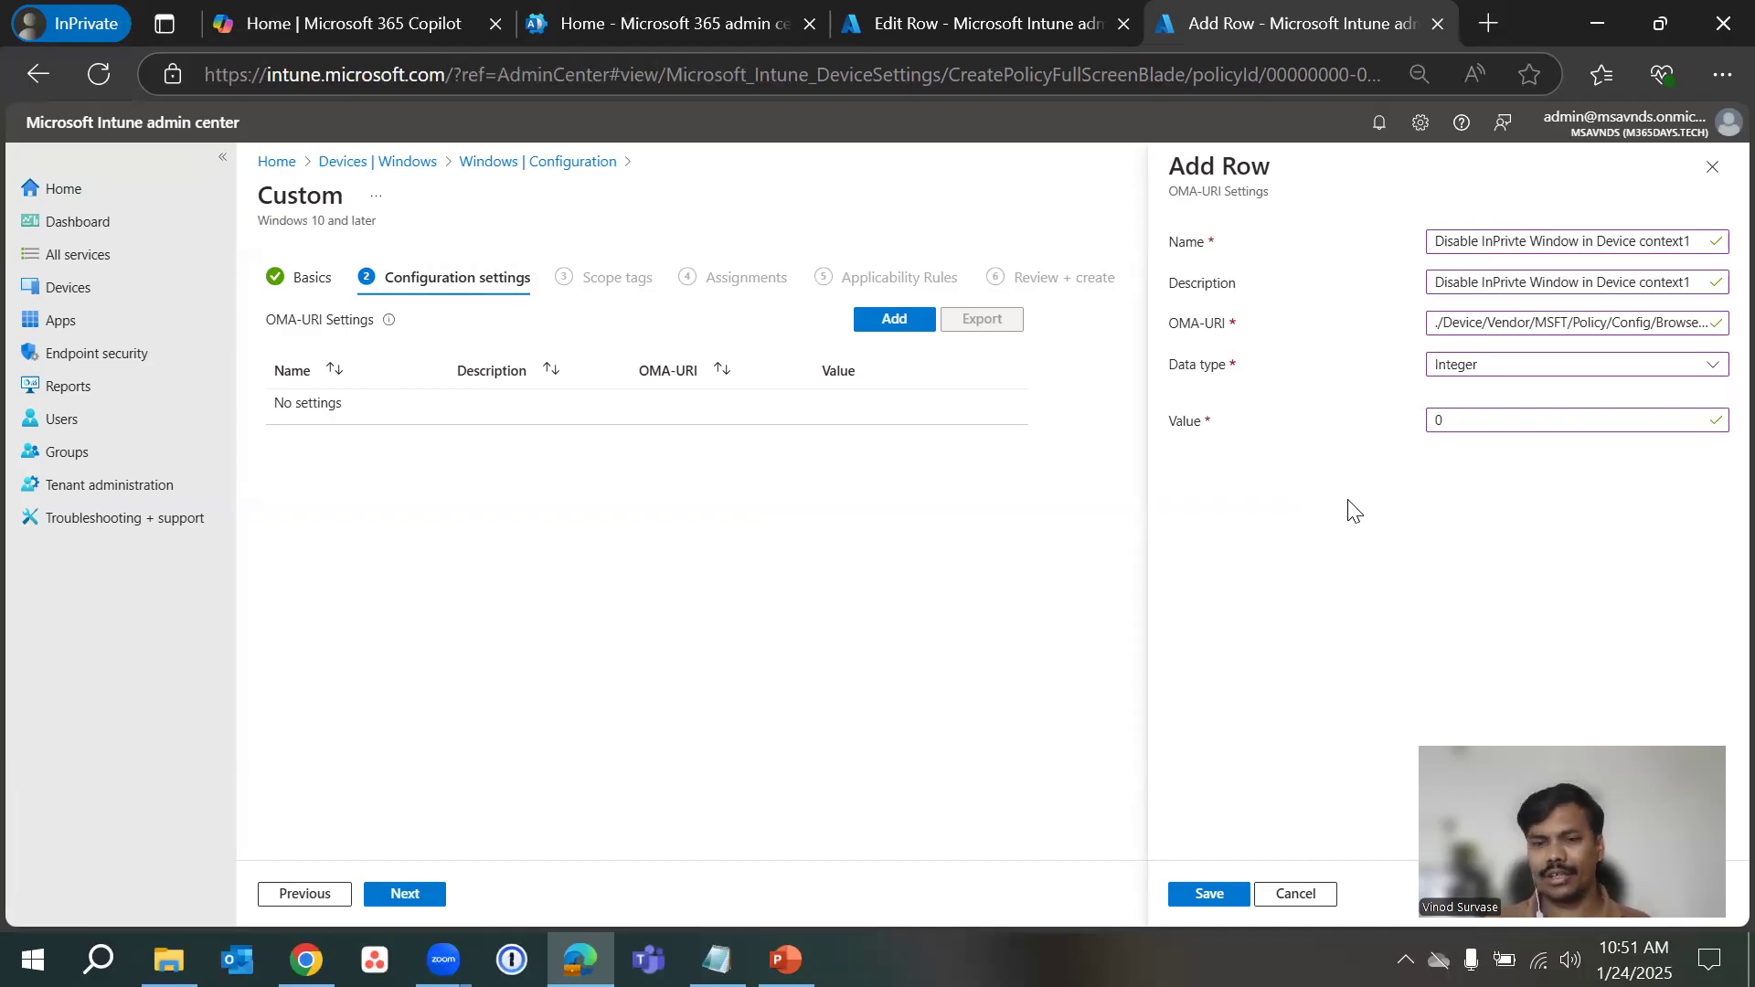
click(980, 11)
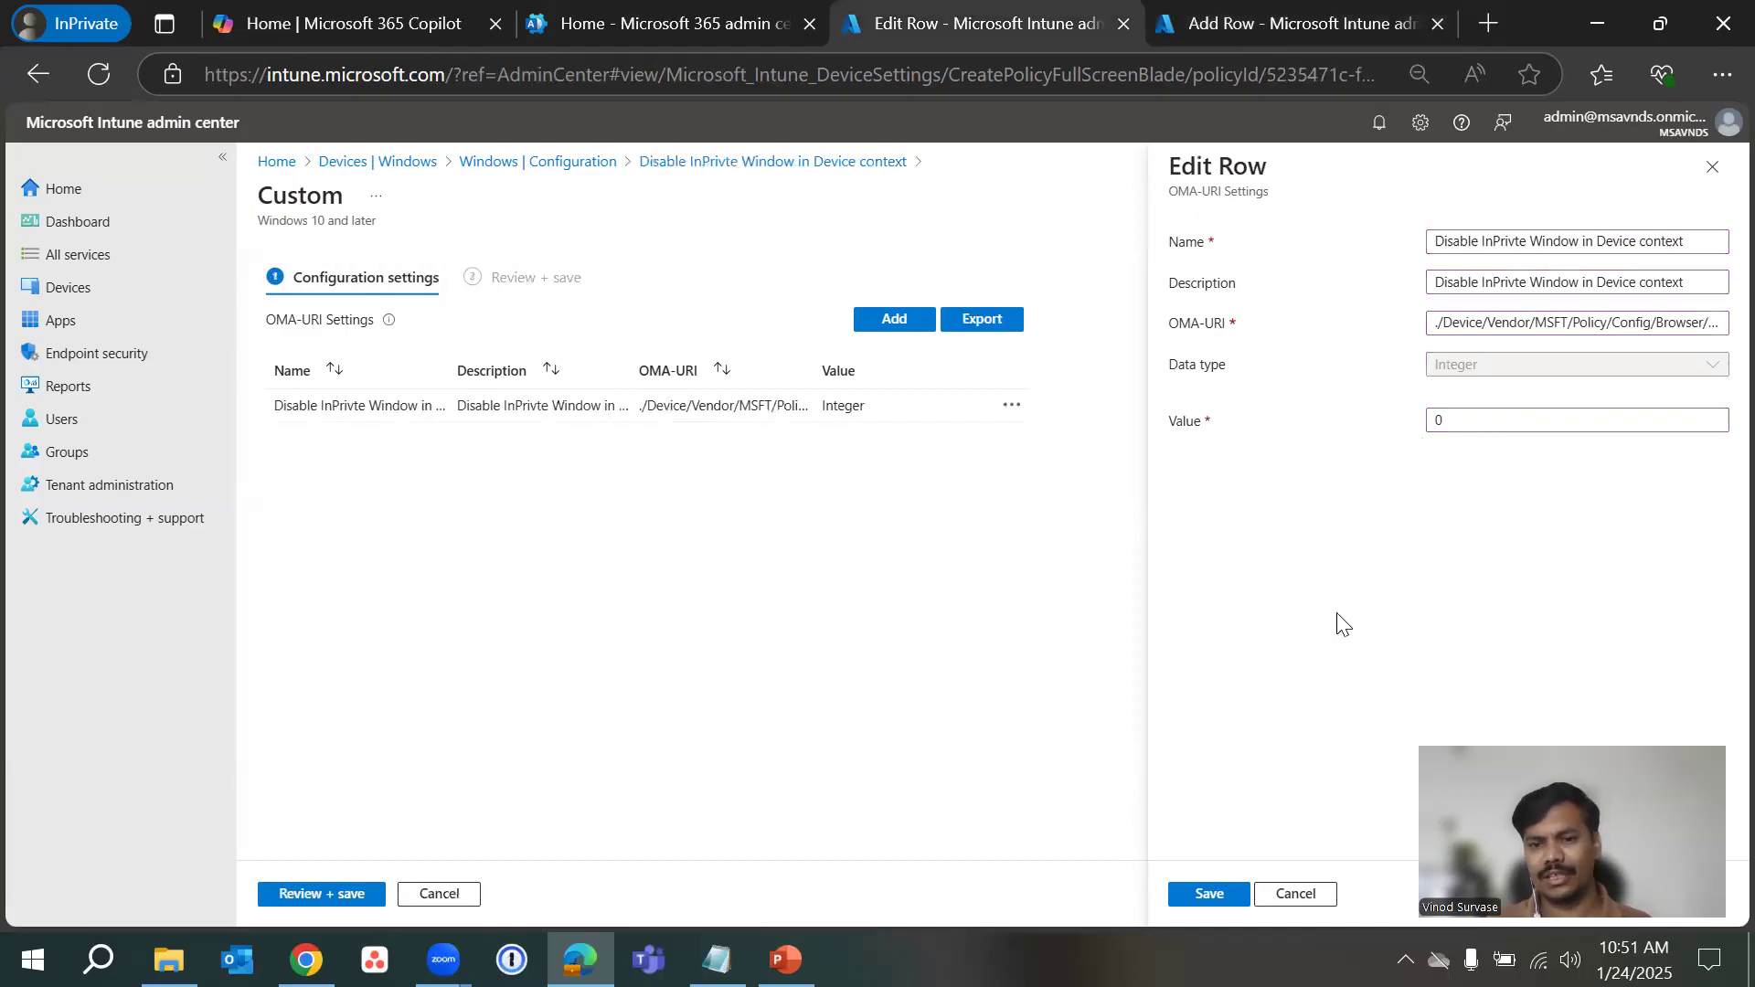
click(1263, 11)
click(1209, 893)
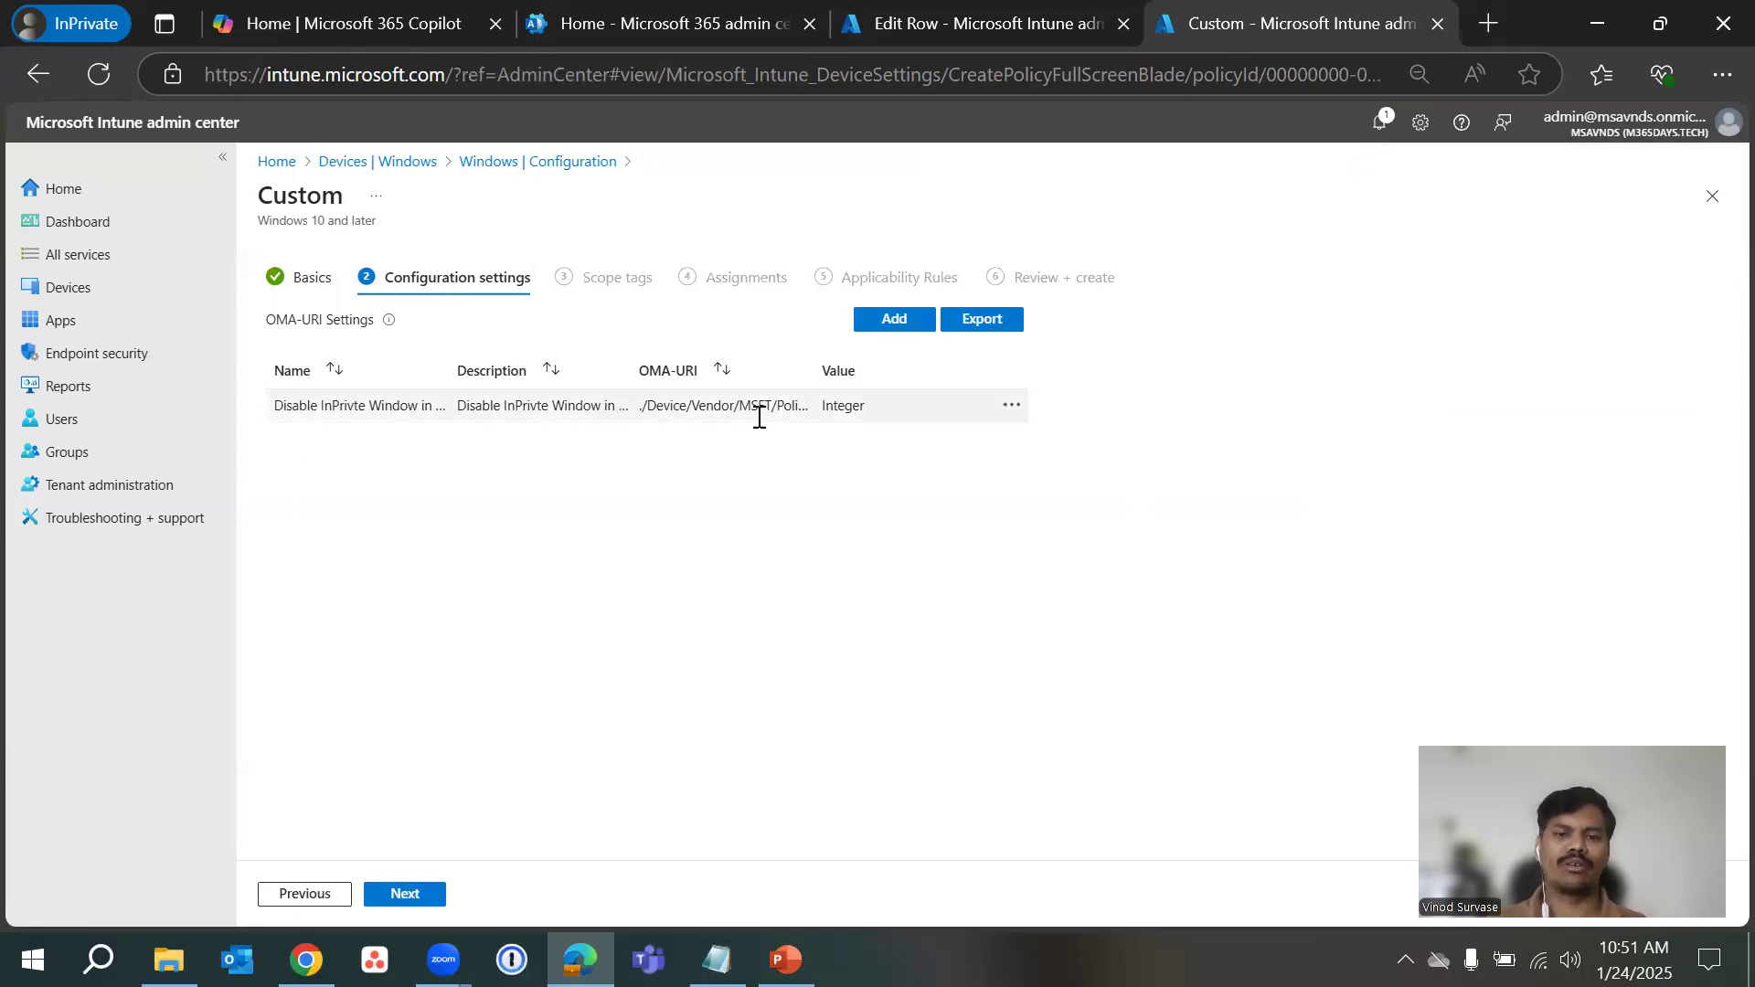
- Keep the Default scope tag, leave the assignments empty, and continue to the applicability rules
click(406, 892)
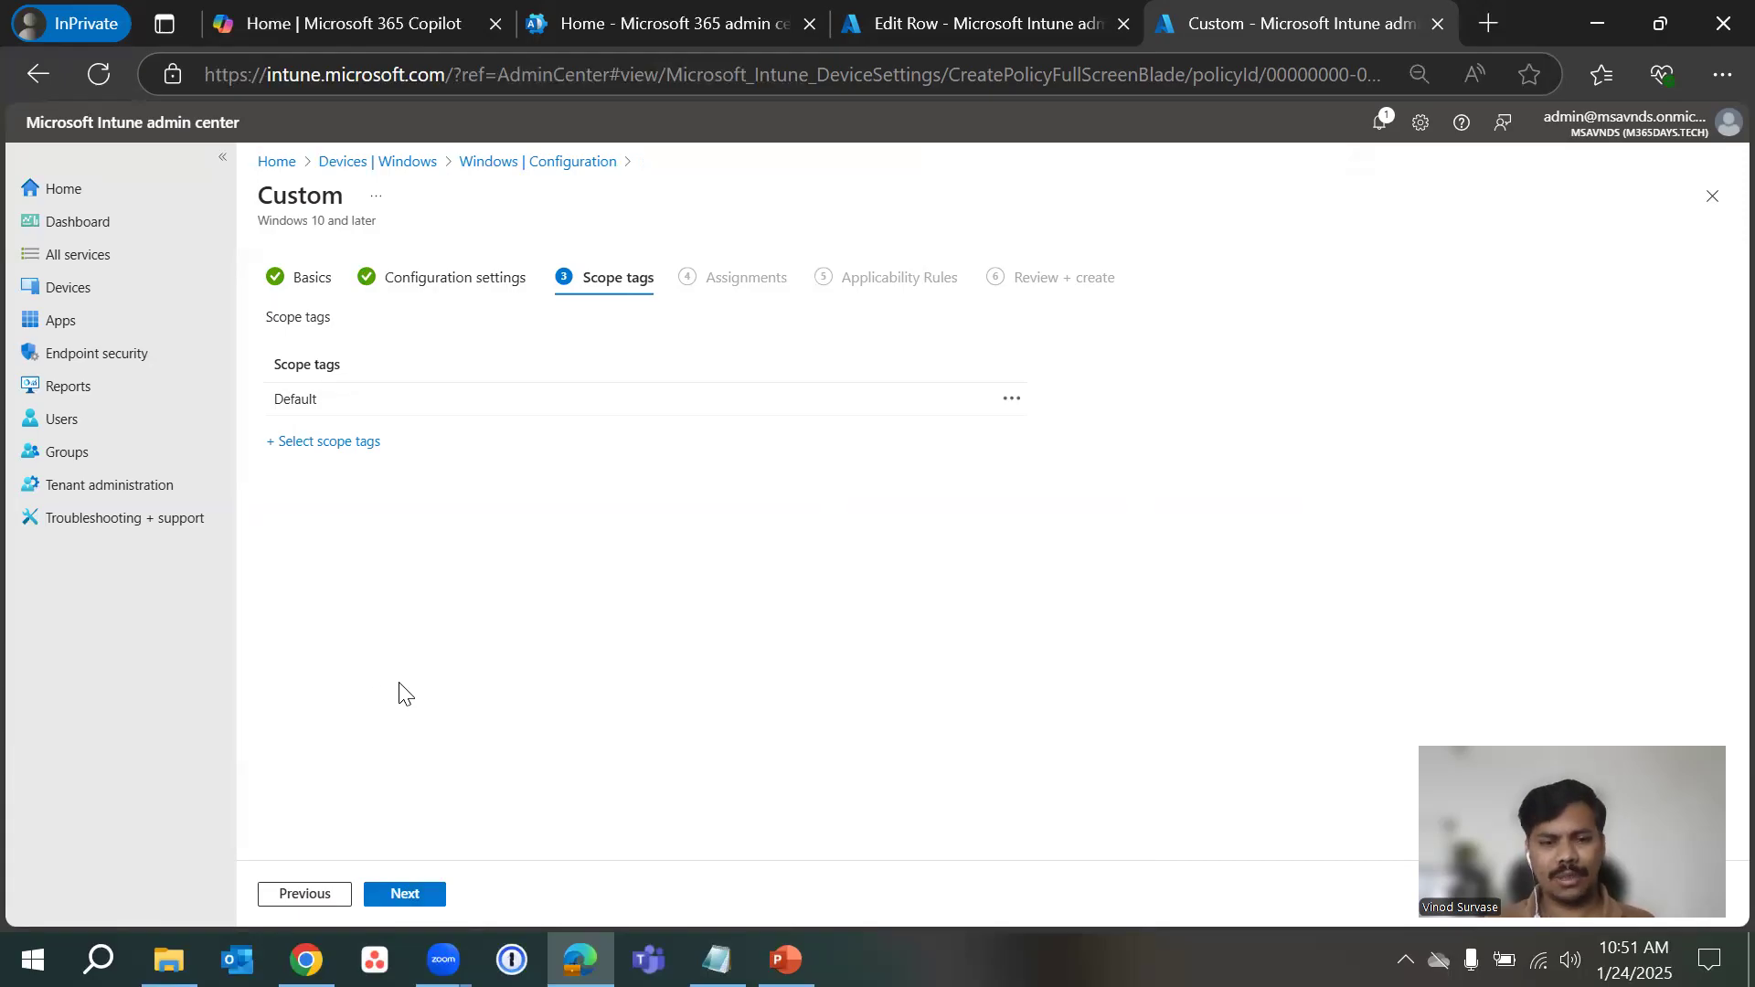
click(405, 896)
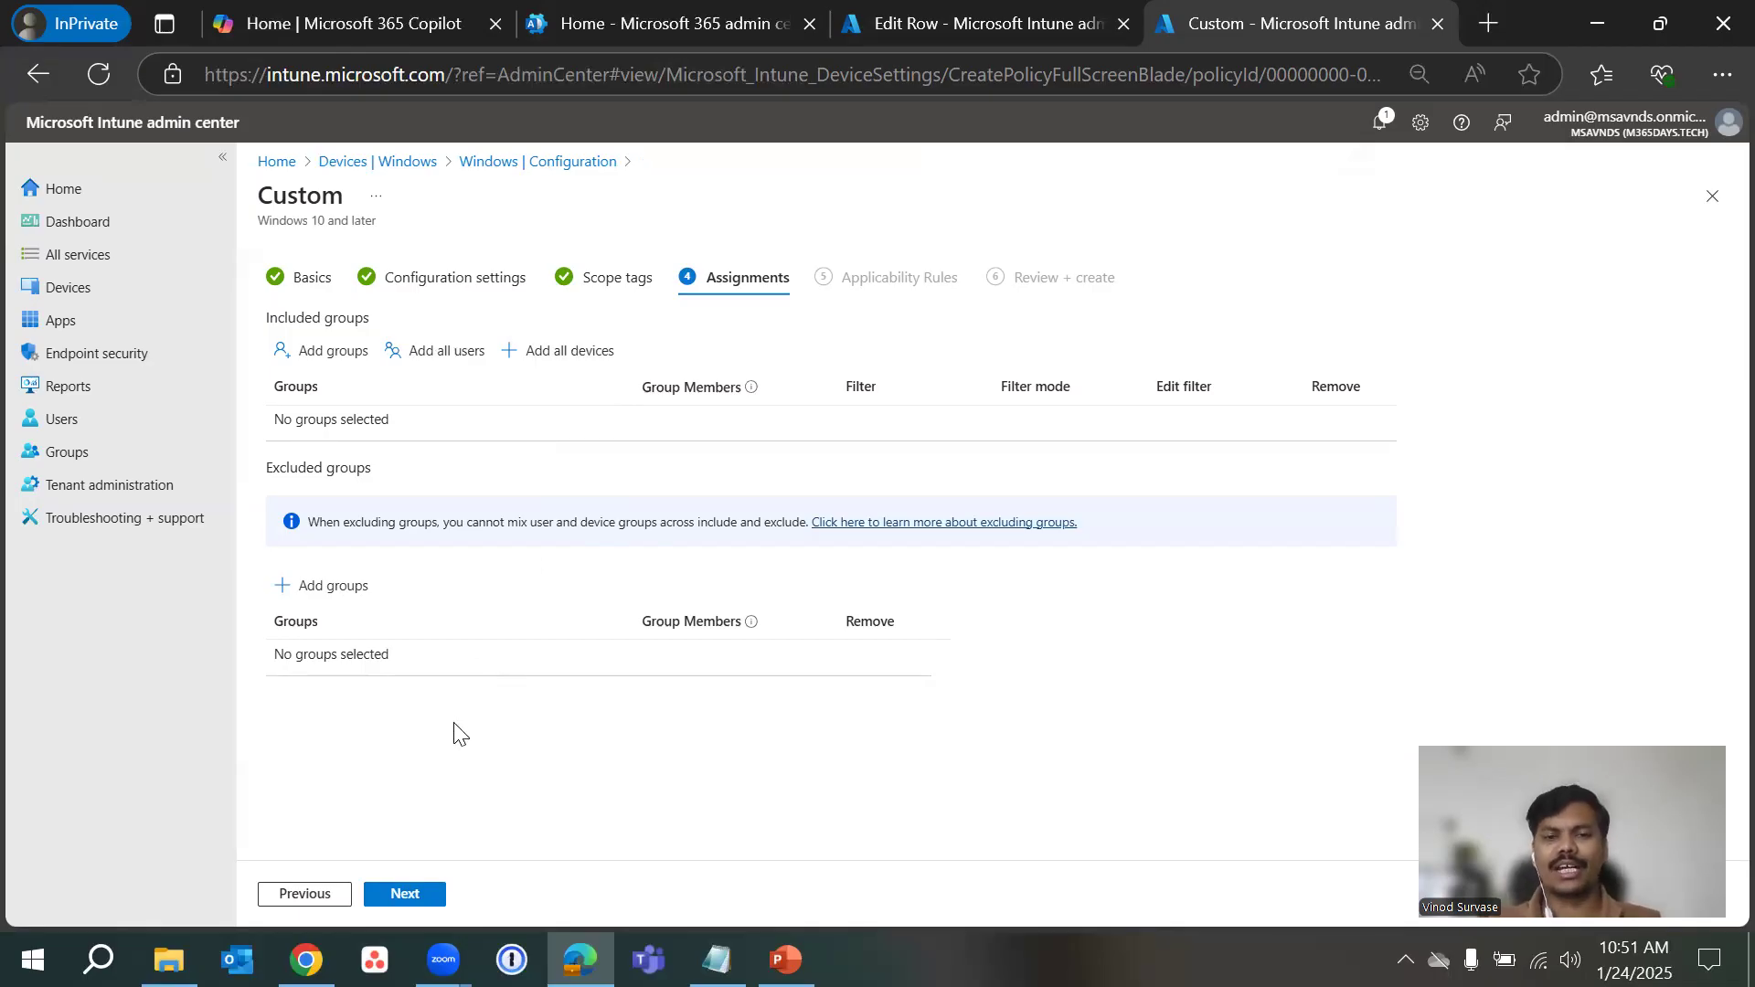
click(405, 893)
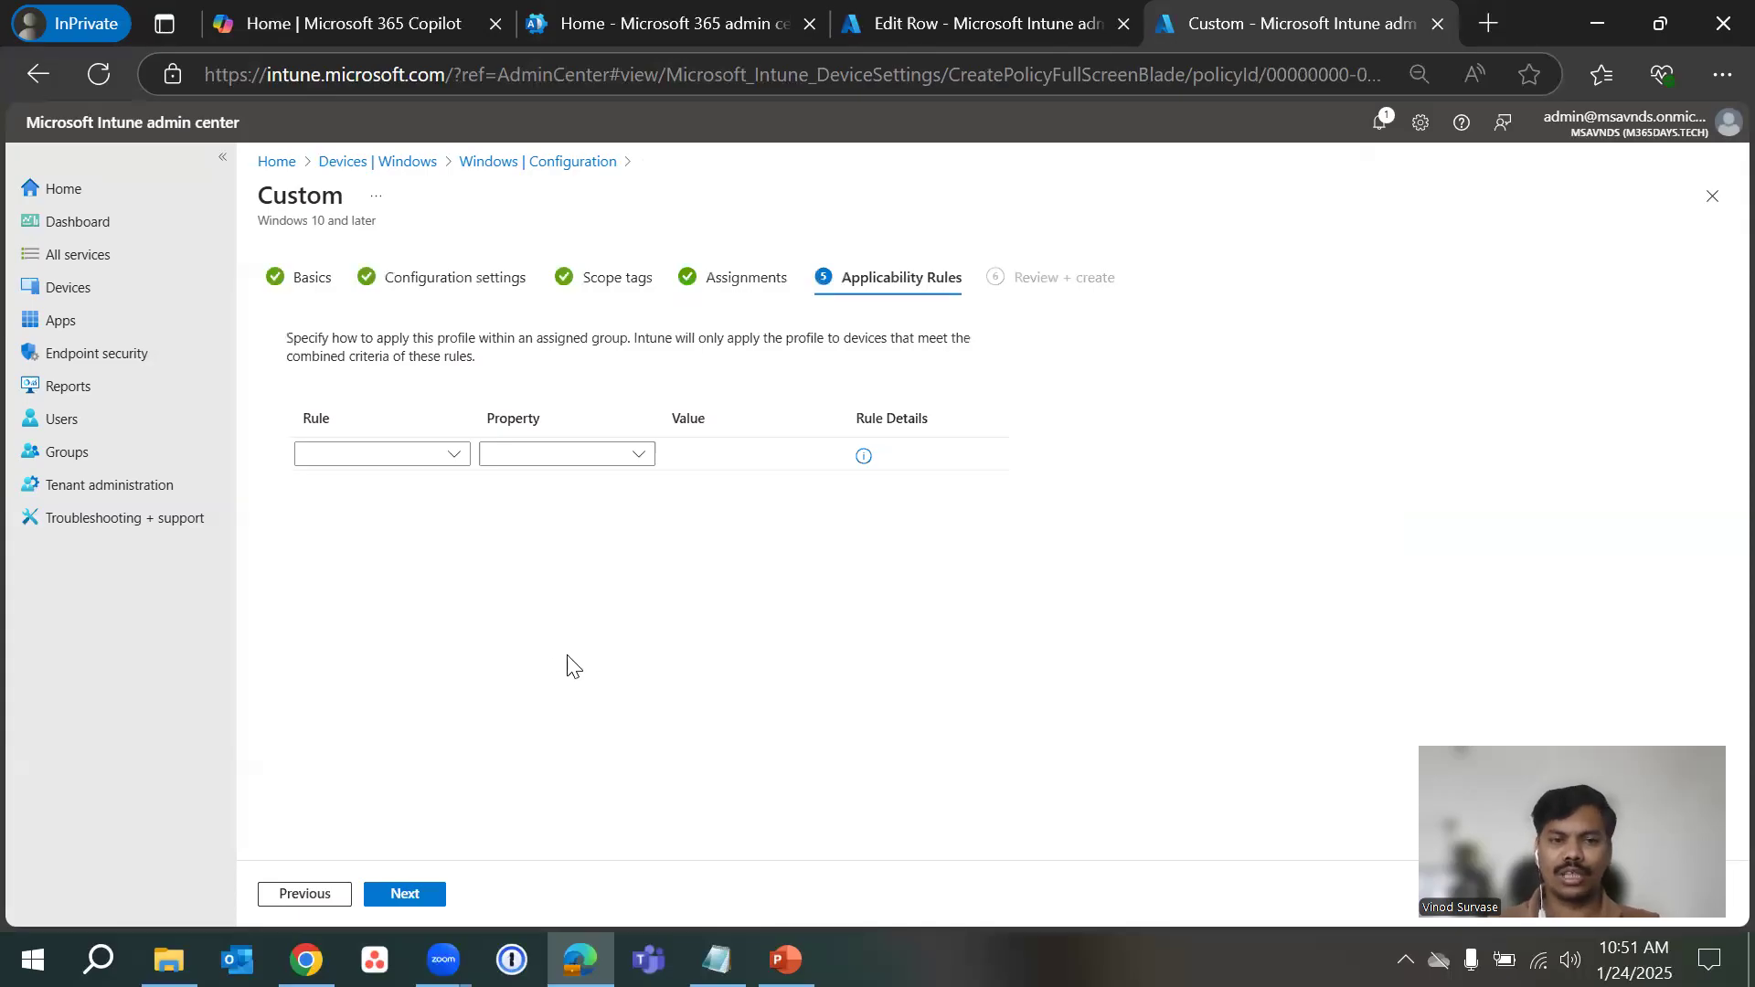
- Add an applicability rule that assigns the profile if the OS edition is Windows 10/11 Enterprise
click(458, 457)
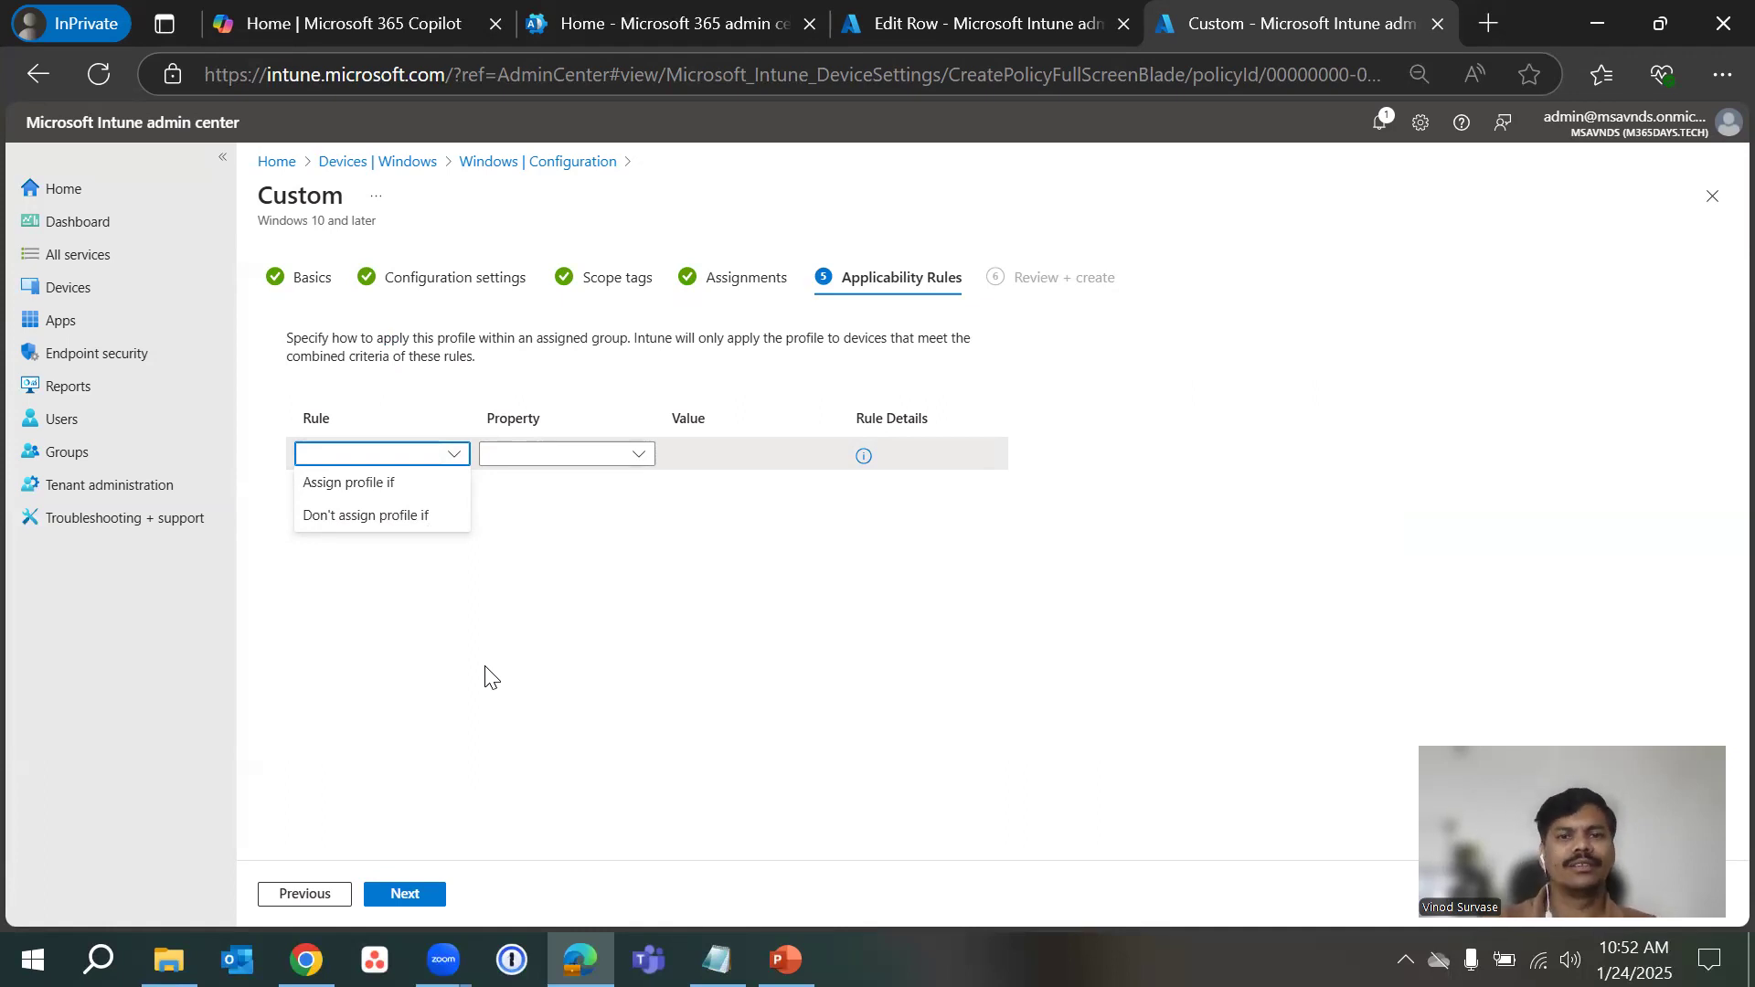
click(388, 484)
click(583, 455)
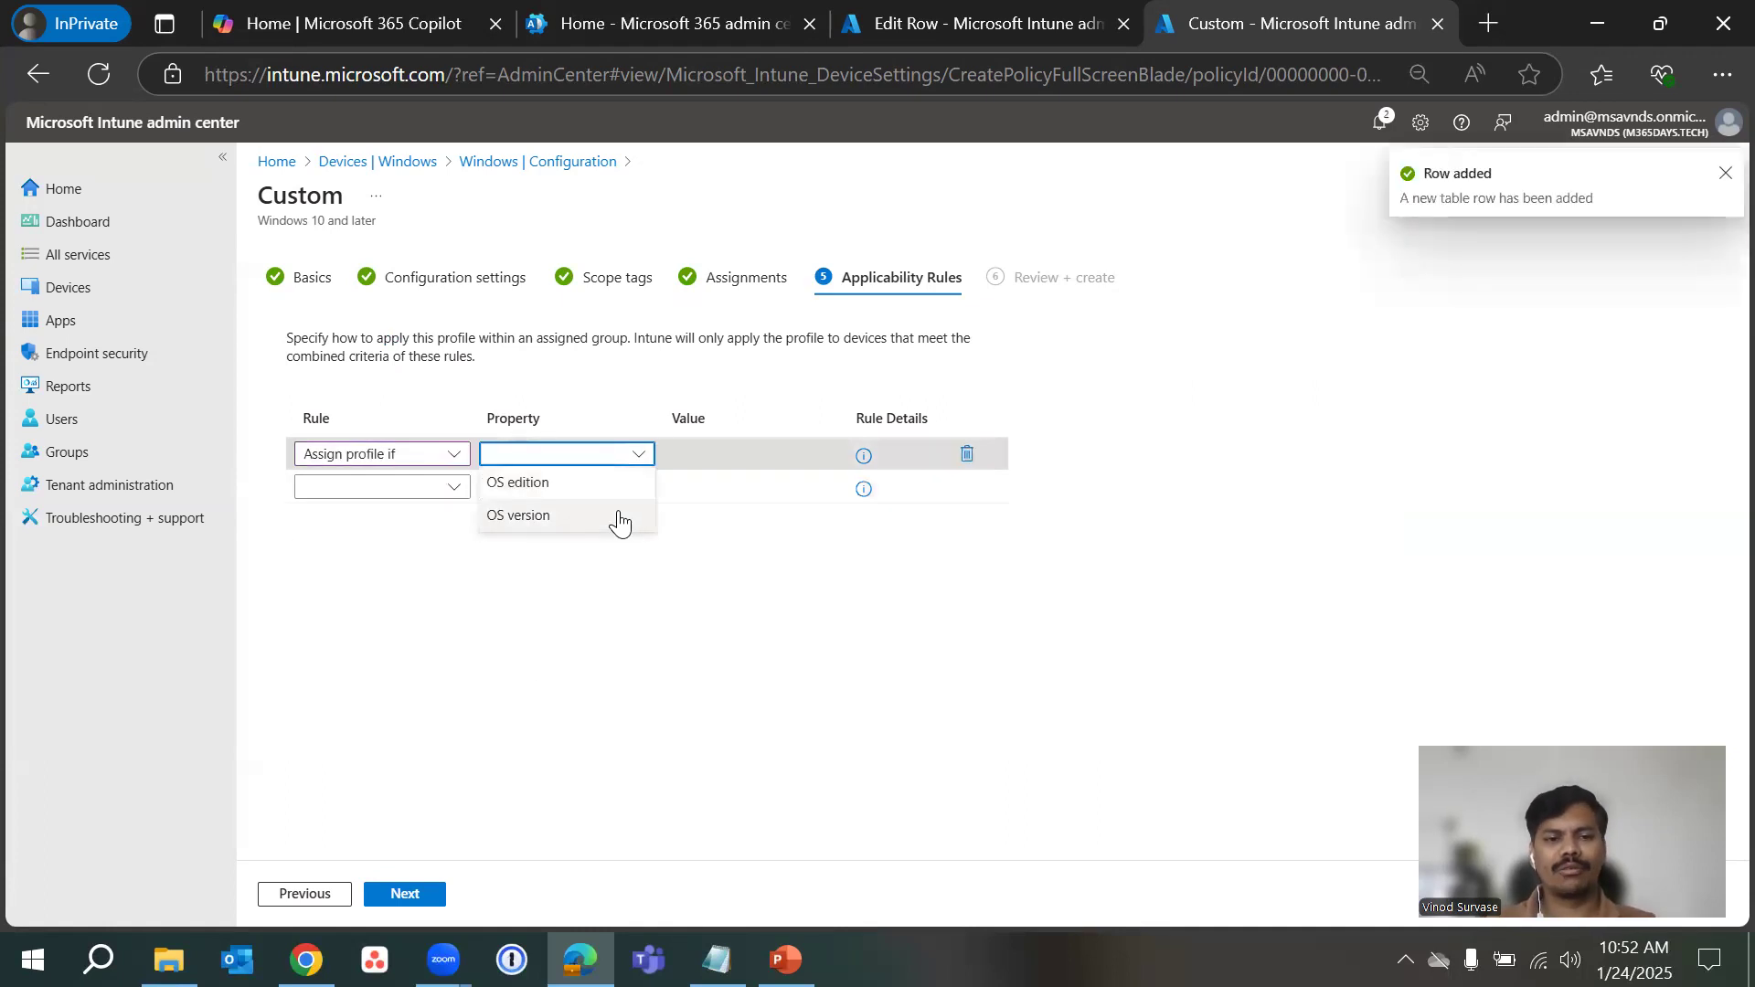
click(564, 484)
click(742, 457)
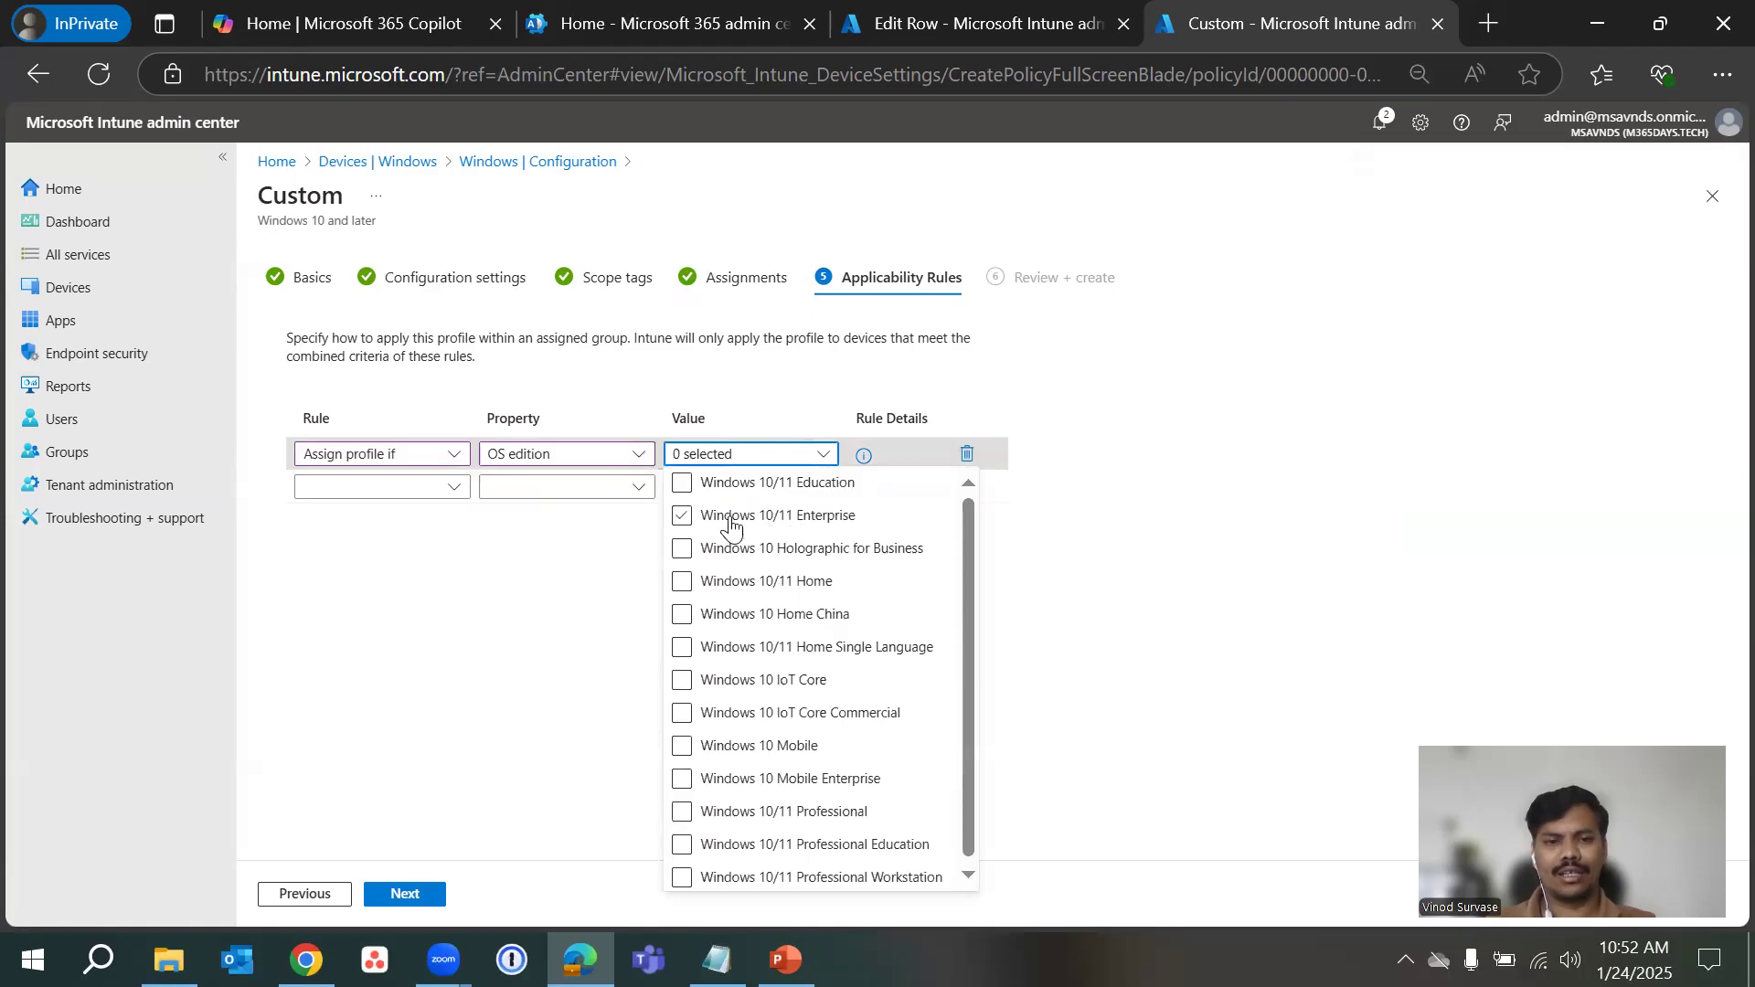
click(688, 527)
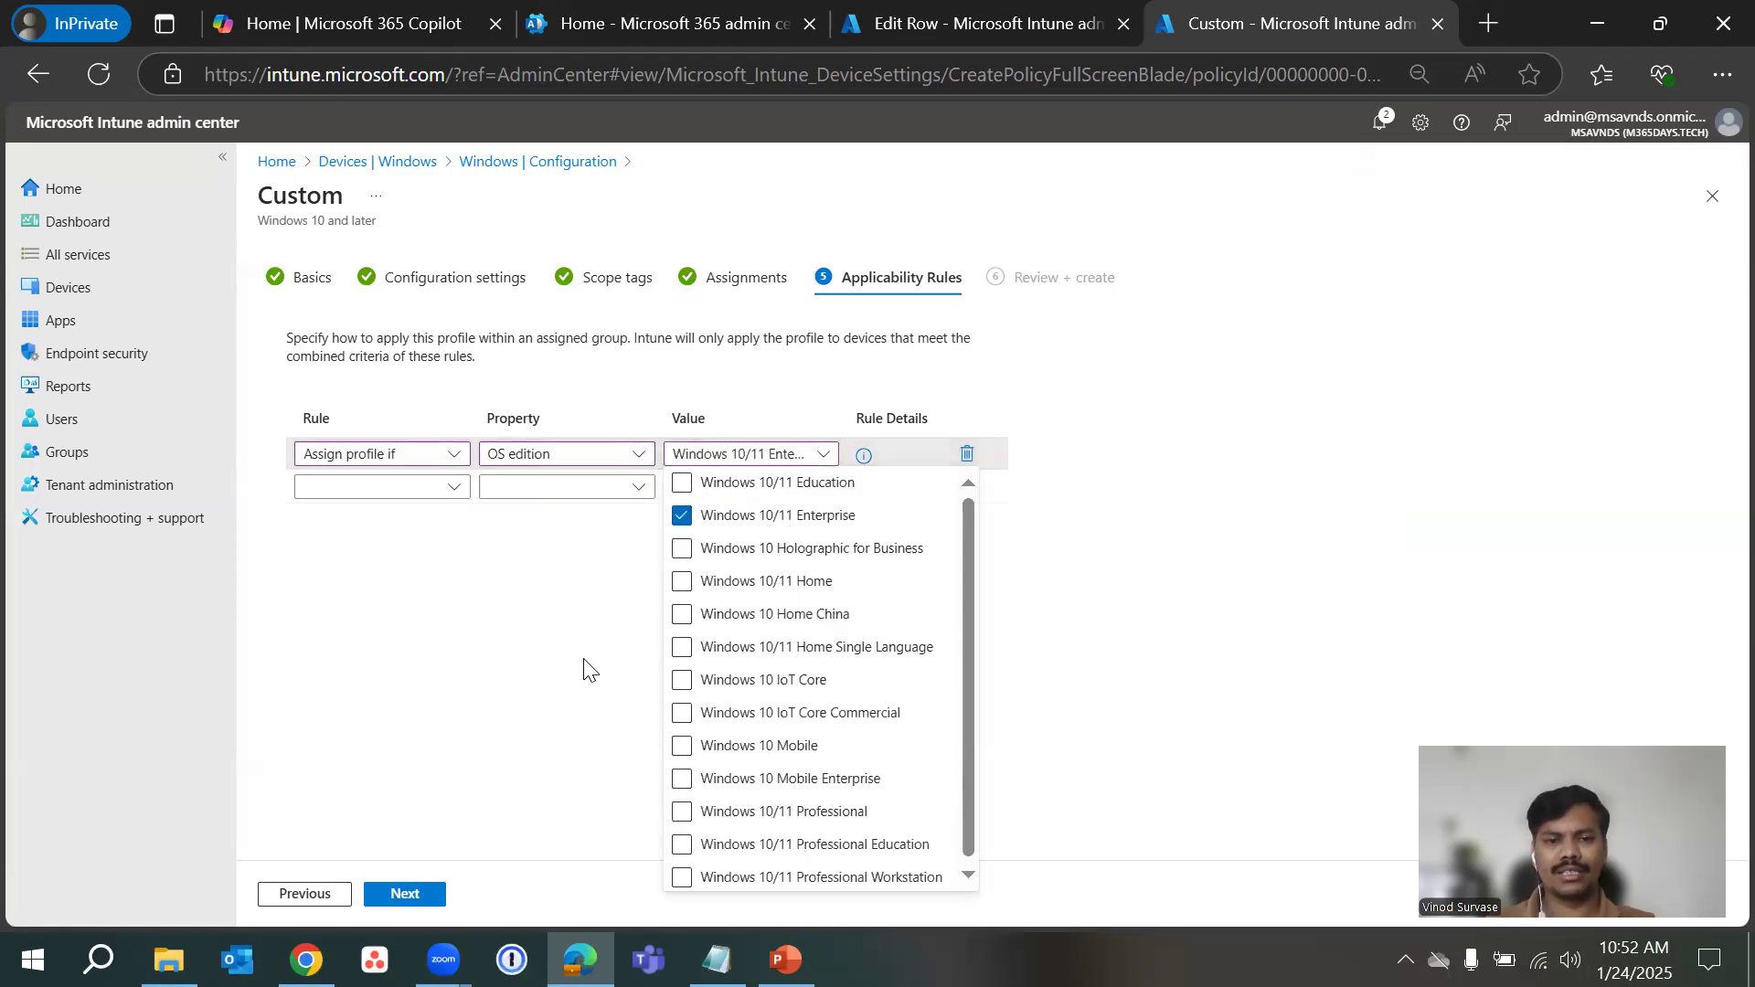
click(585, 637)
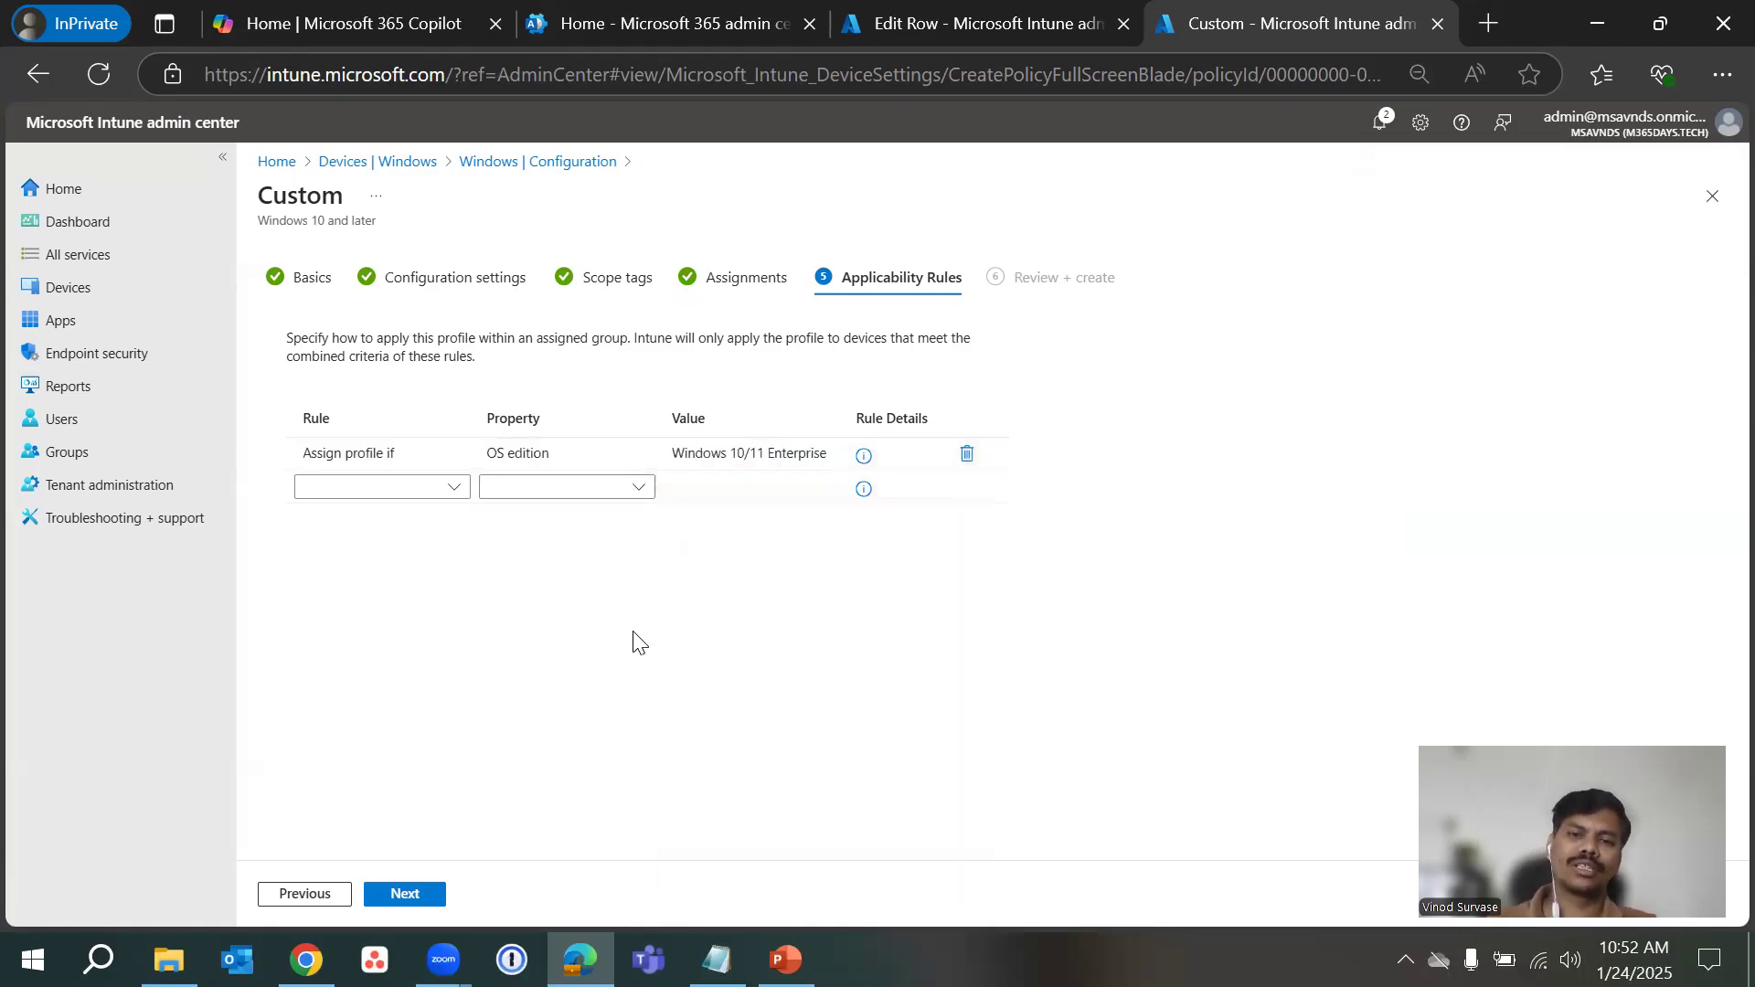
- Try a second rule, "Don't assign profile if" OS version starting from 10.0.19043.1889, and delete both applicability rules
click(454, 487)
click(509, 596)
click(403, 488)
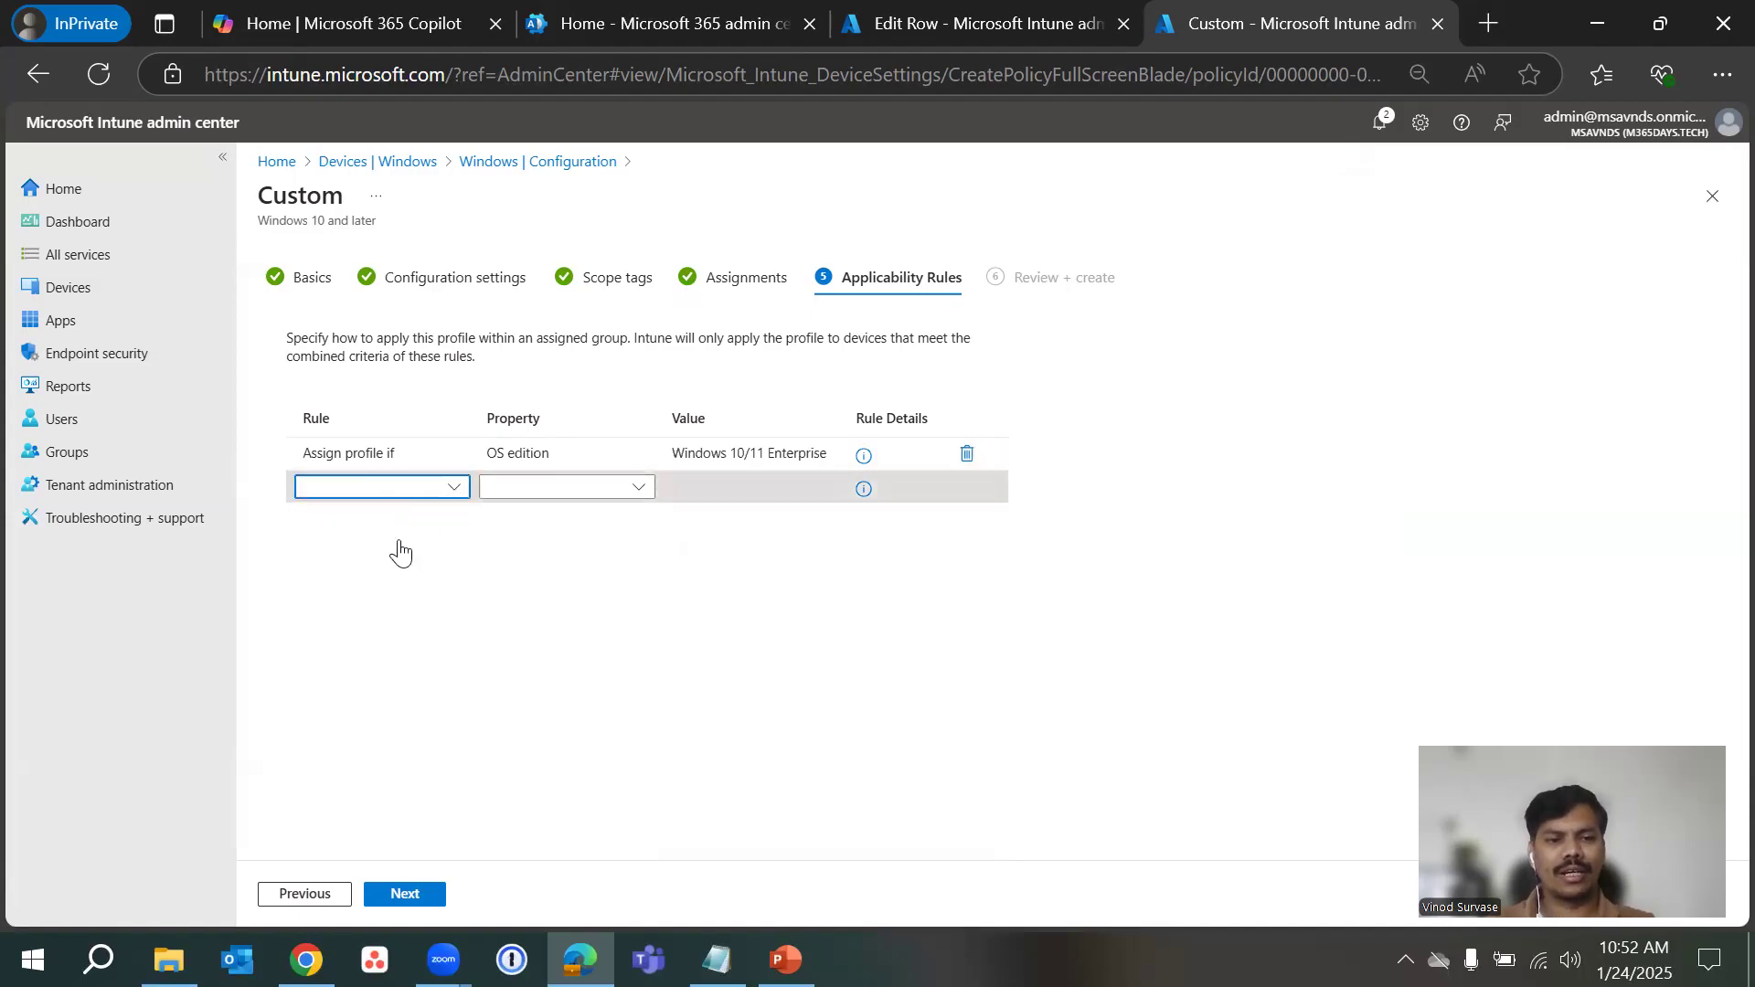
click(359, 550)
click(566, 493)
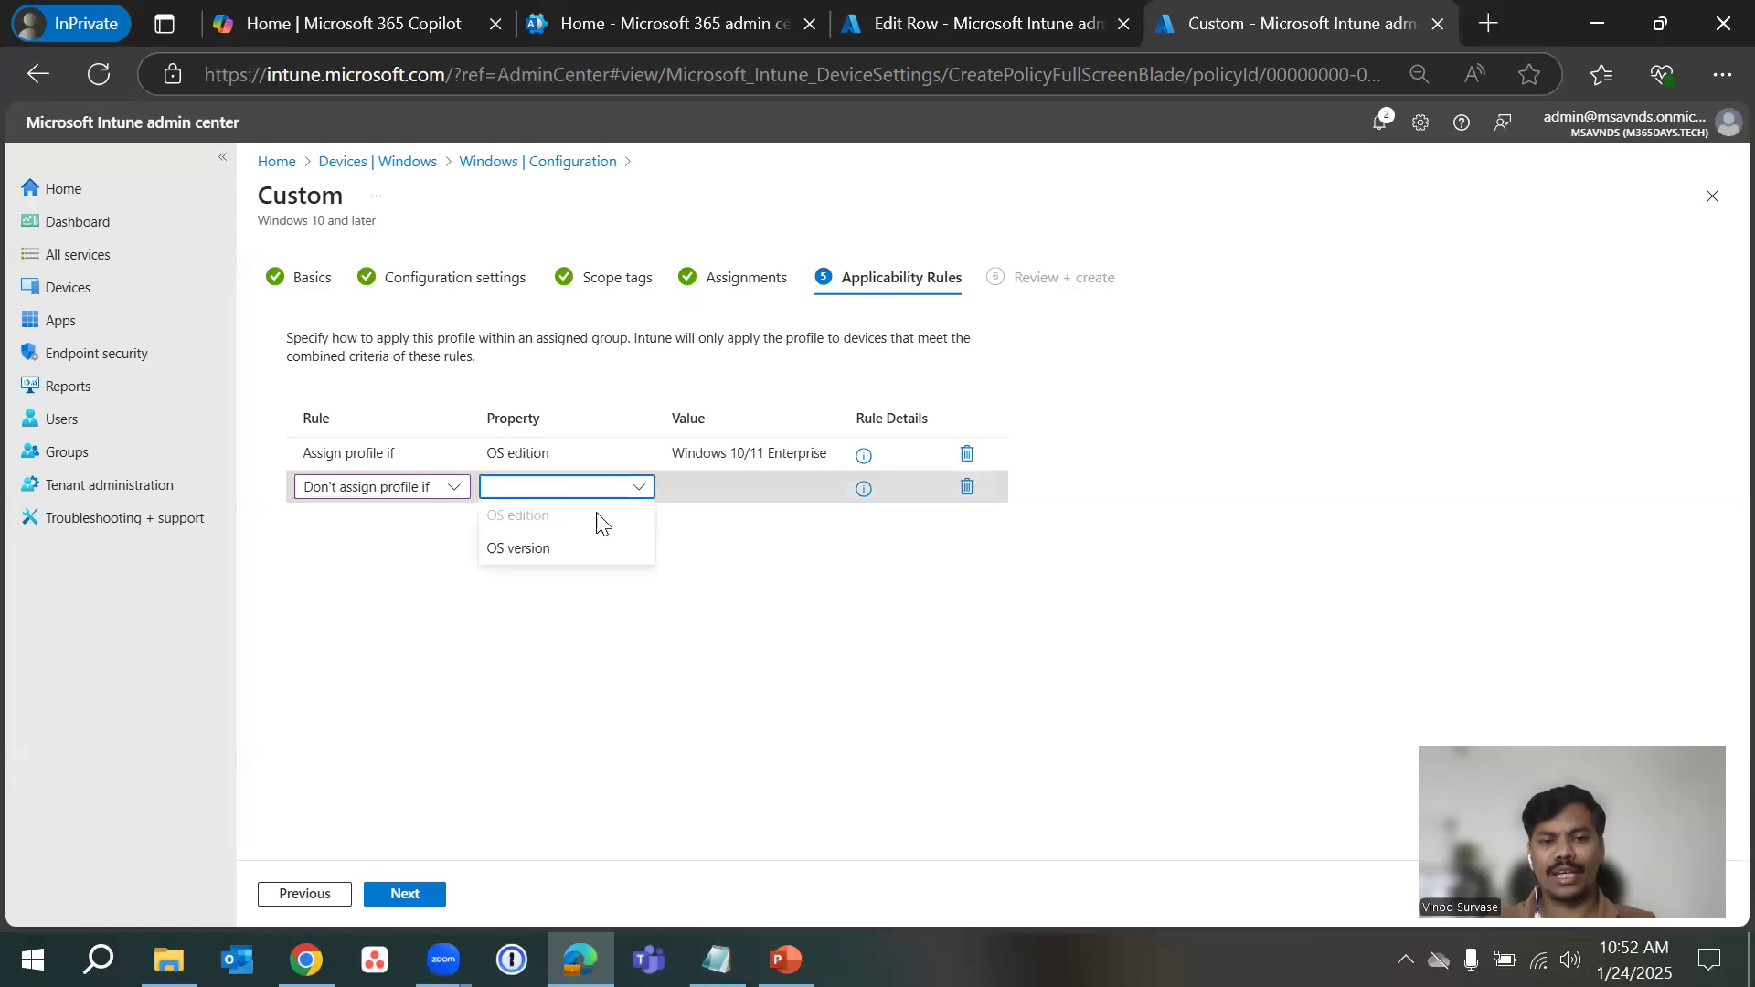
click(582, 548)
click(702, 497)
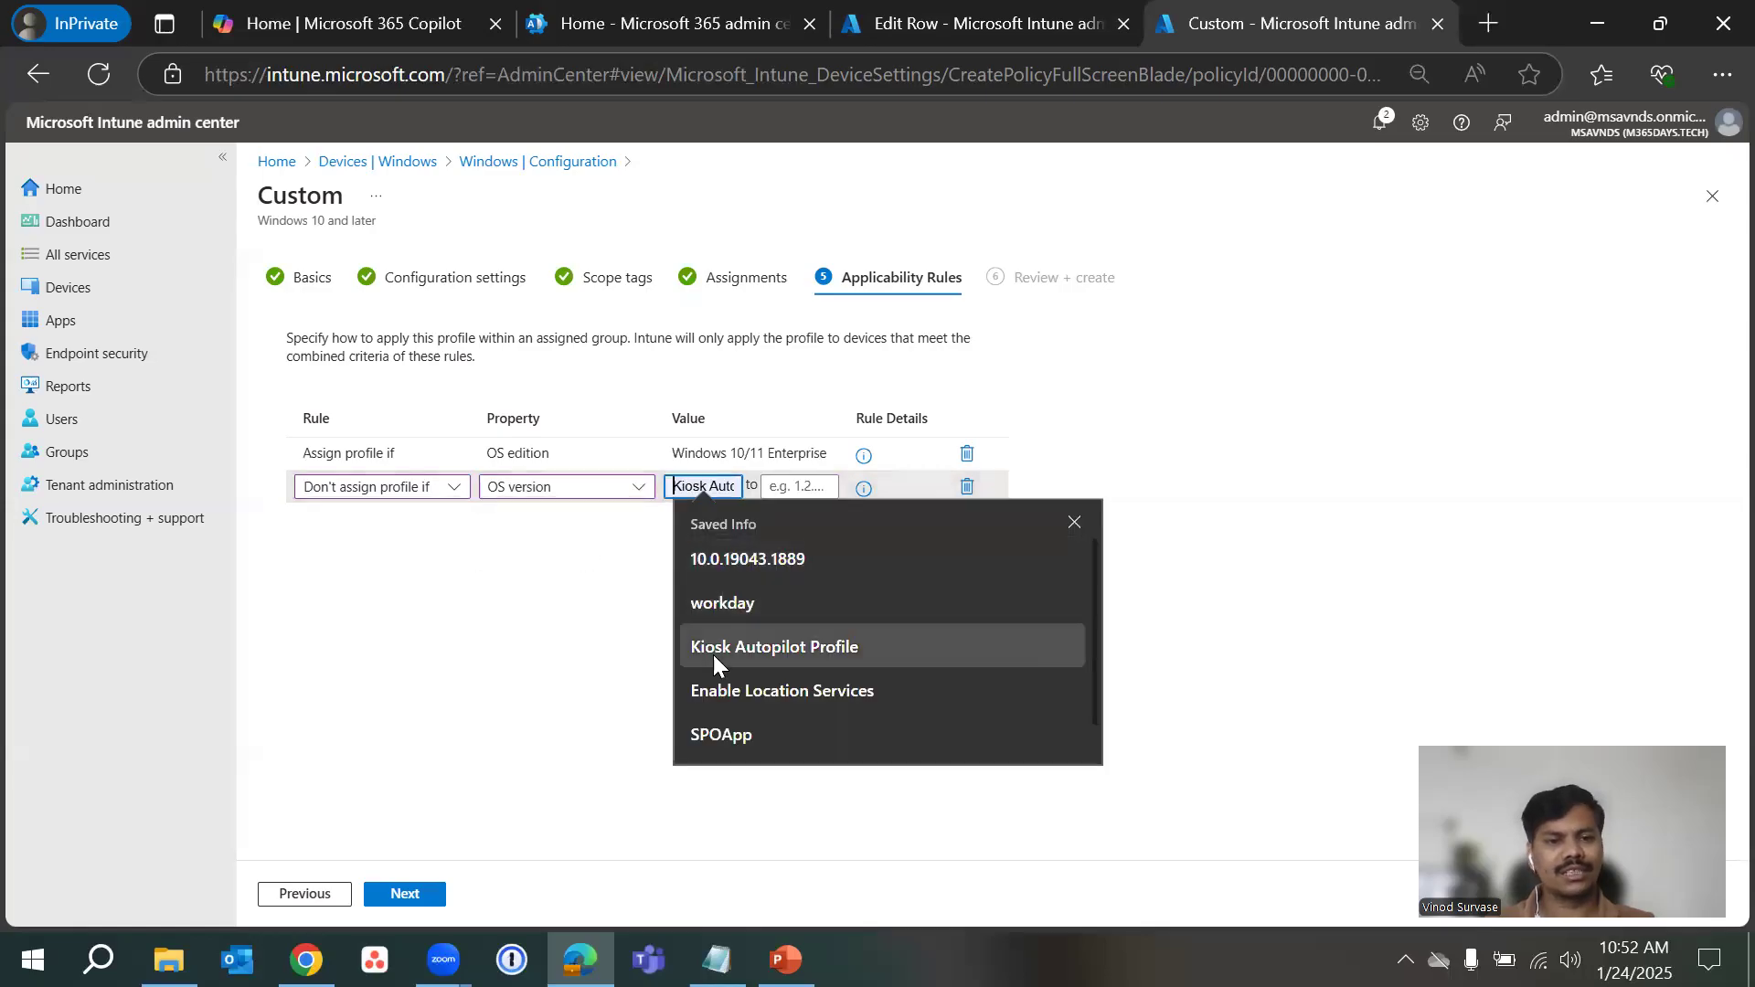
click(731, 562)
click(788, 487)
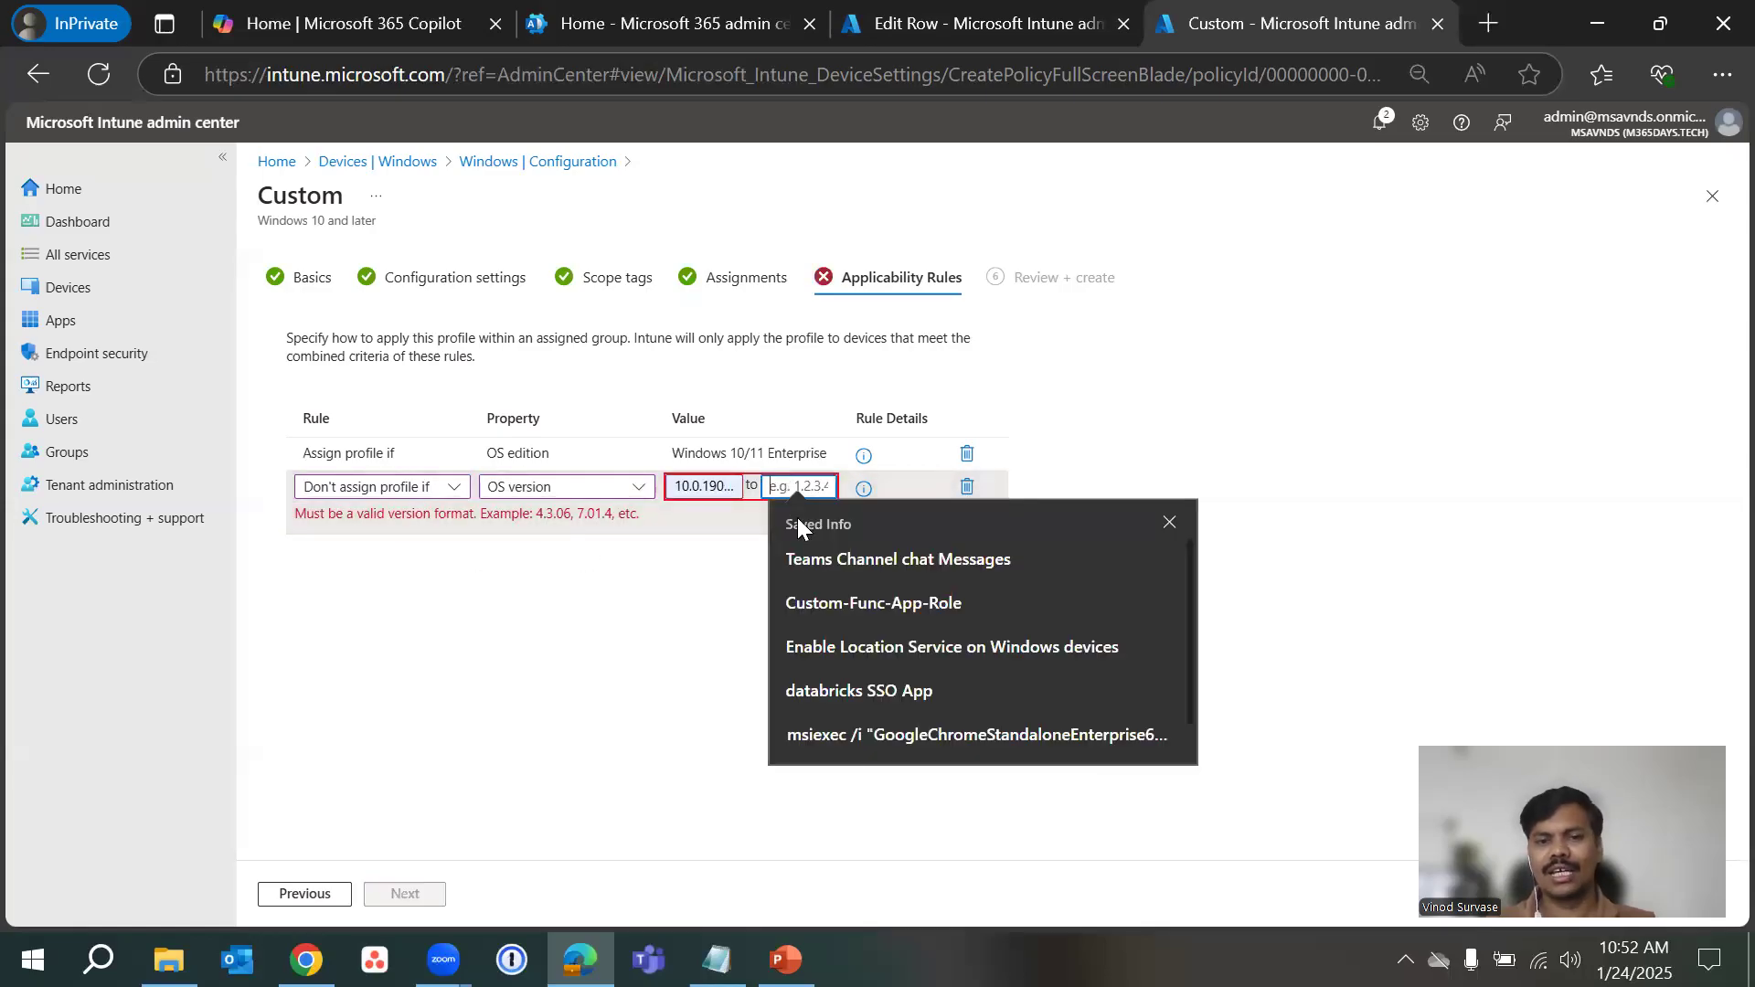
click(622, 631)
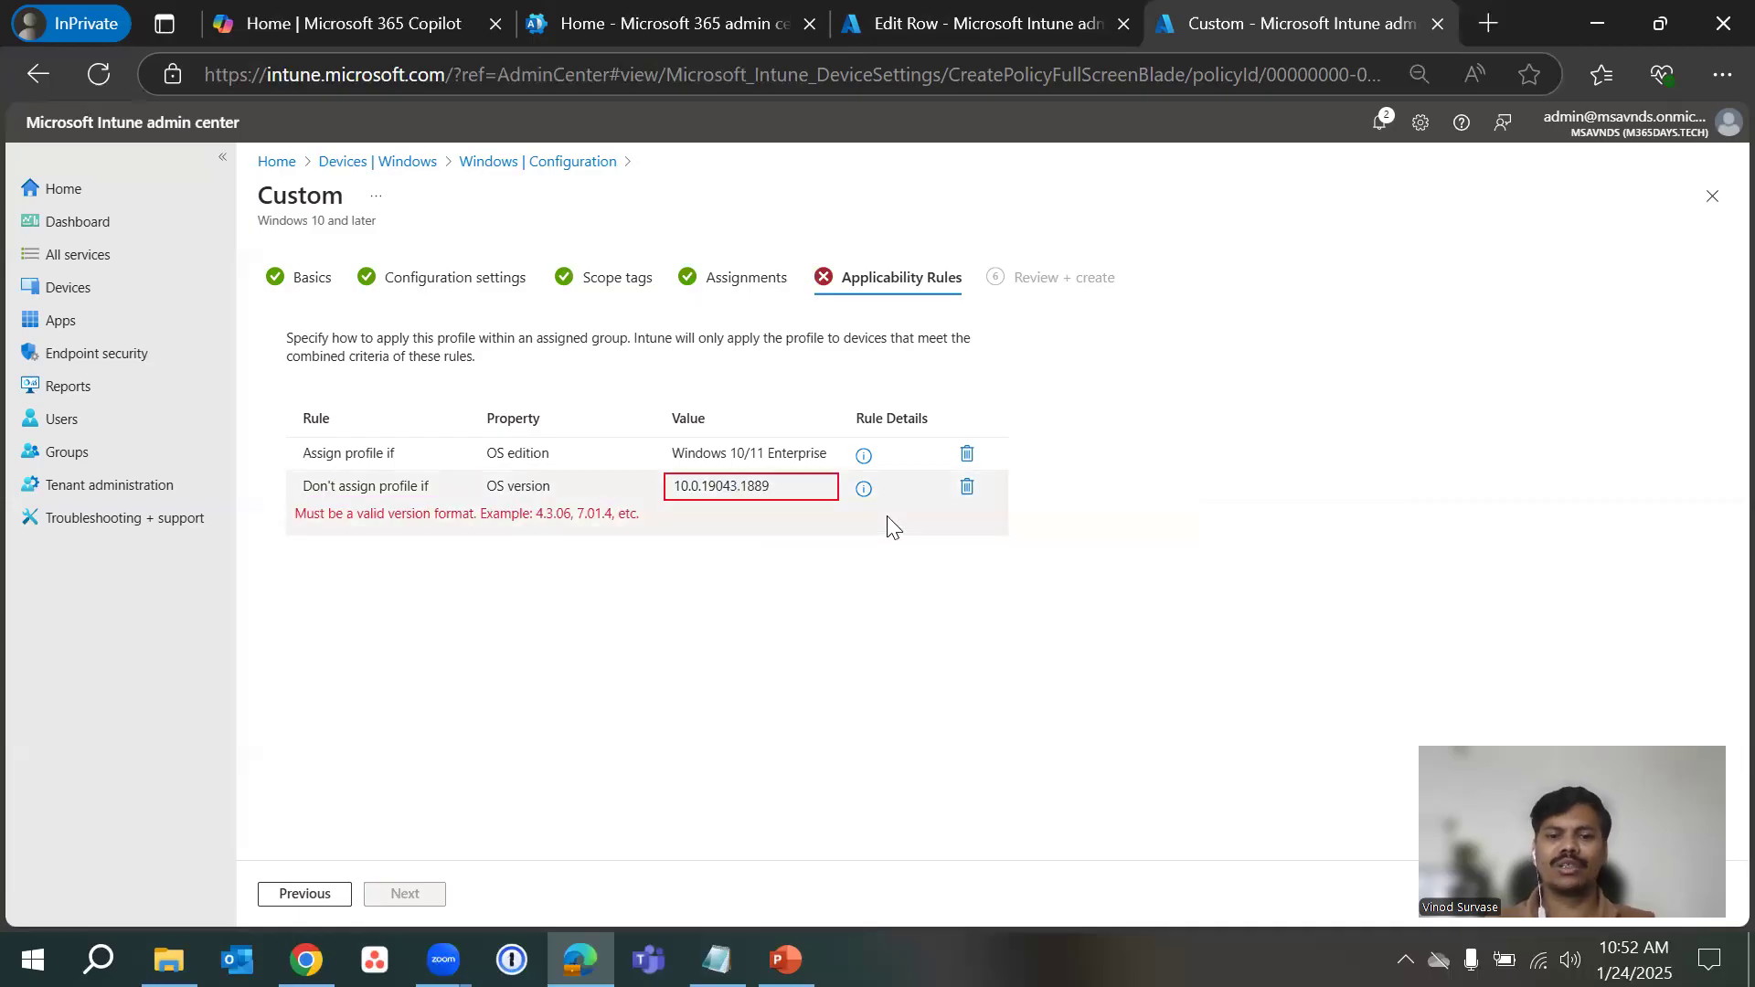
click(965, 493)
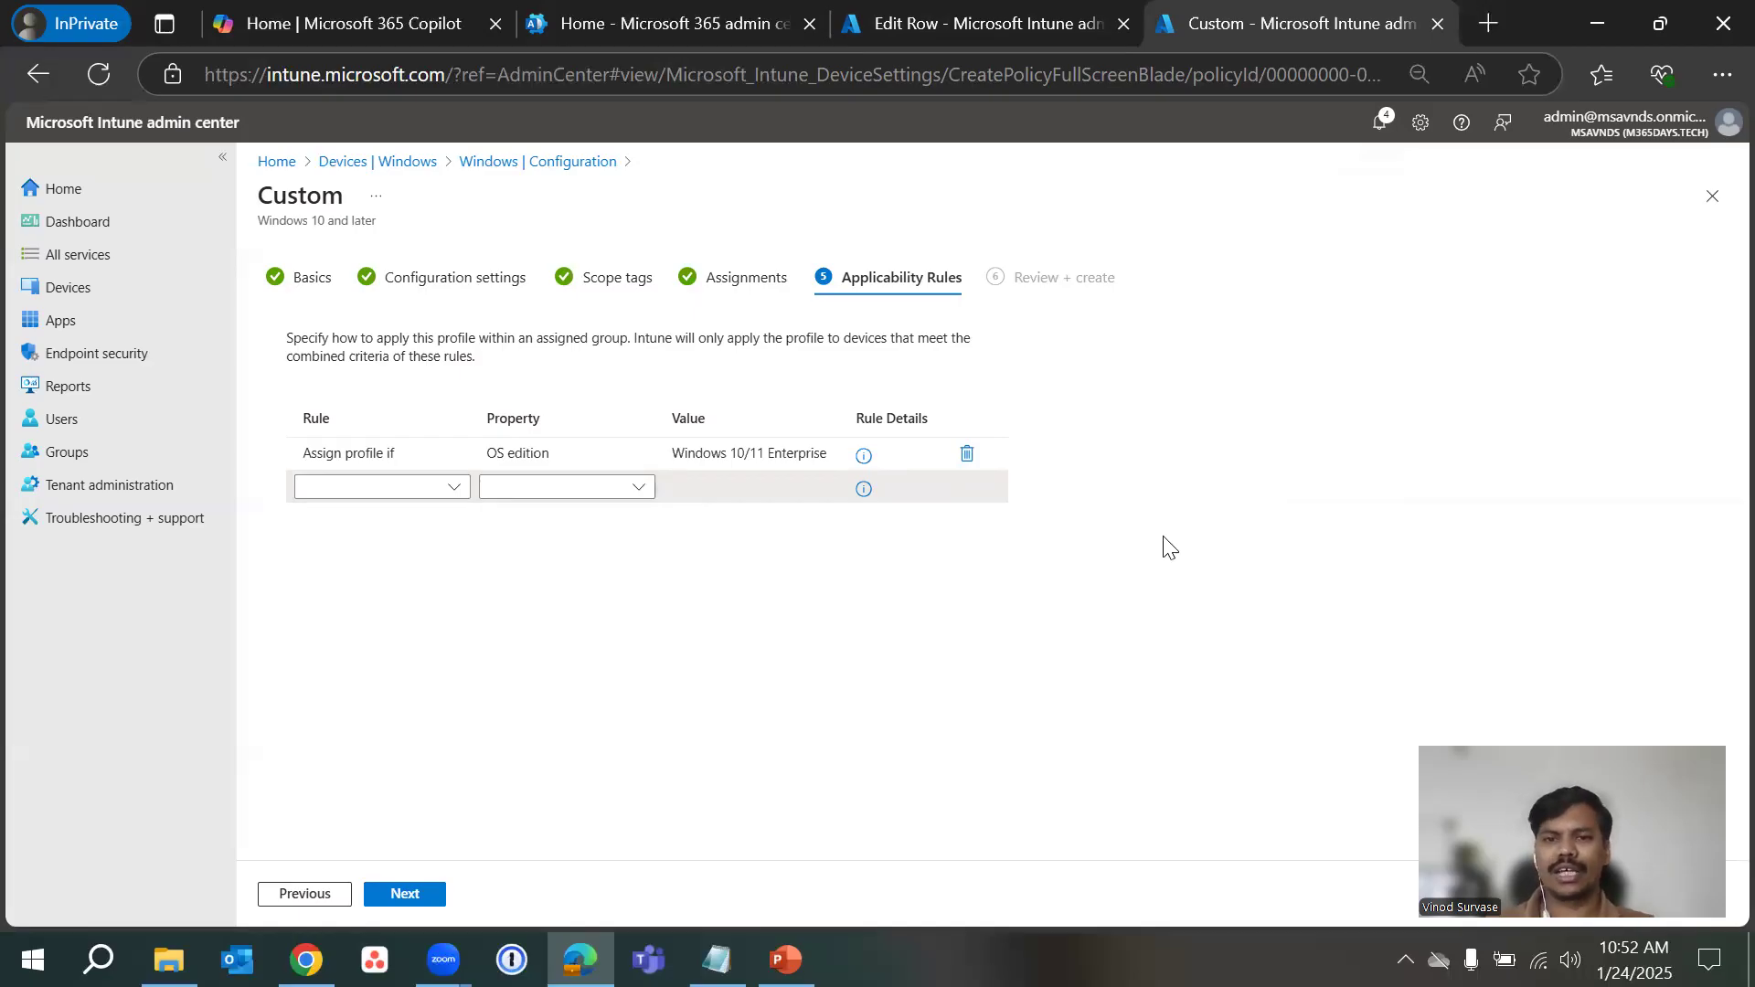
click(966, 453)
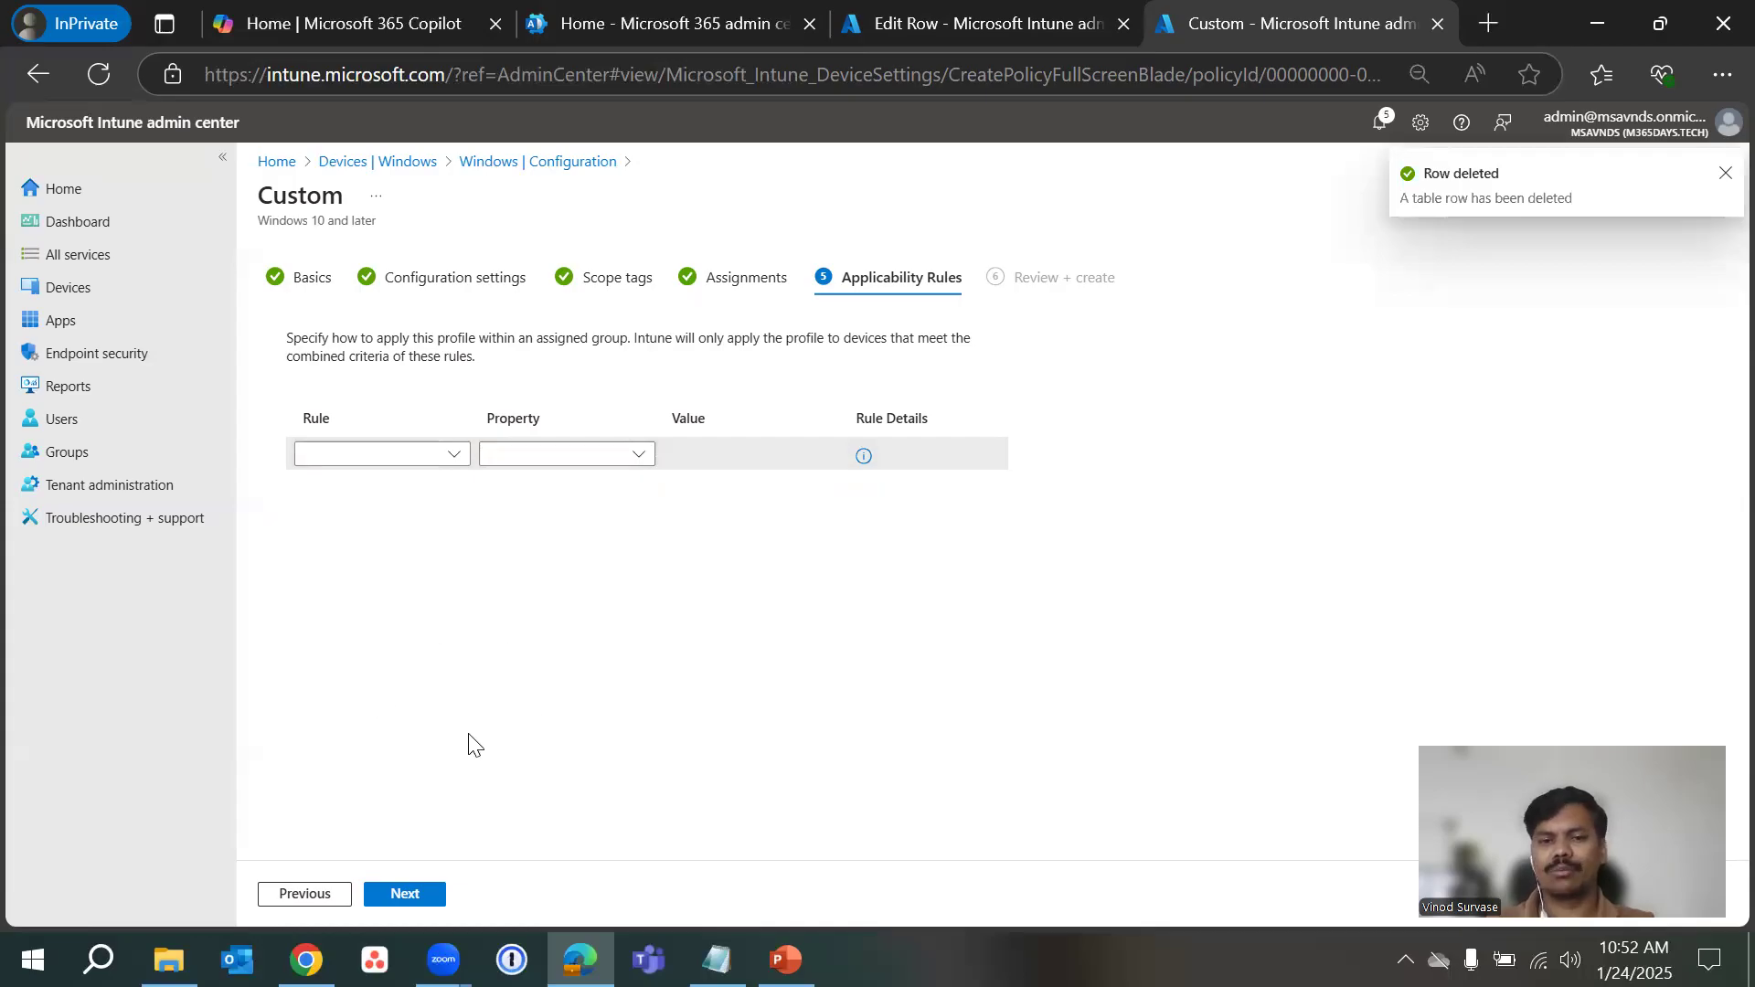
- Continue to the summary, review all the profile's sections, and create the custom profile
click(403, 892)
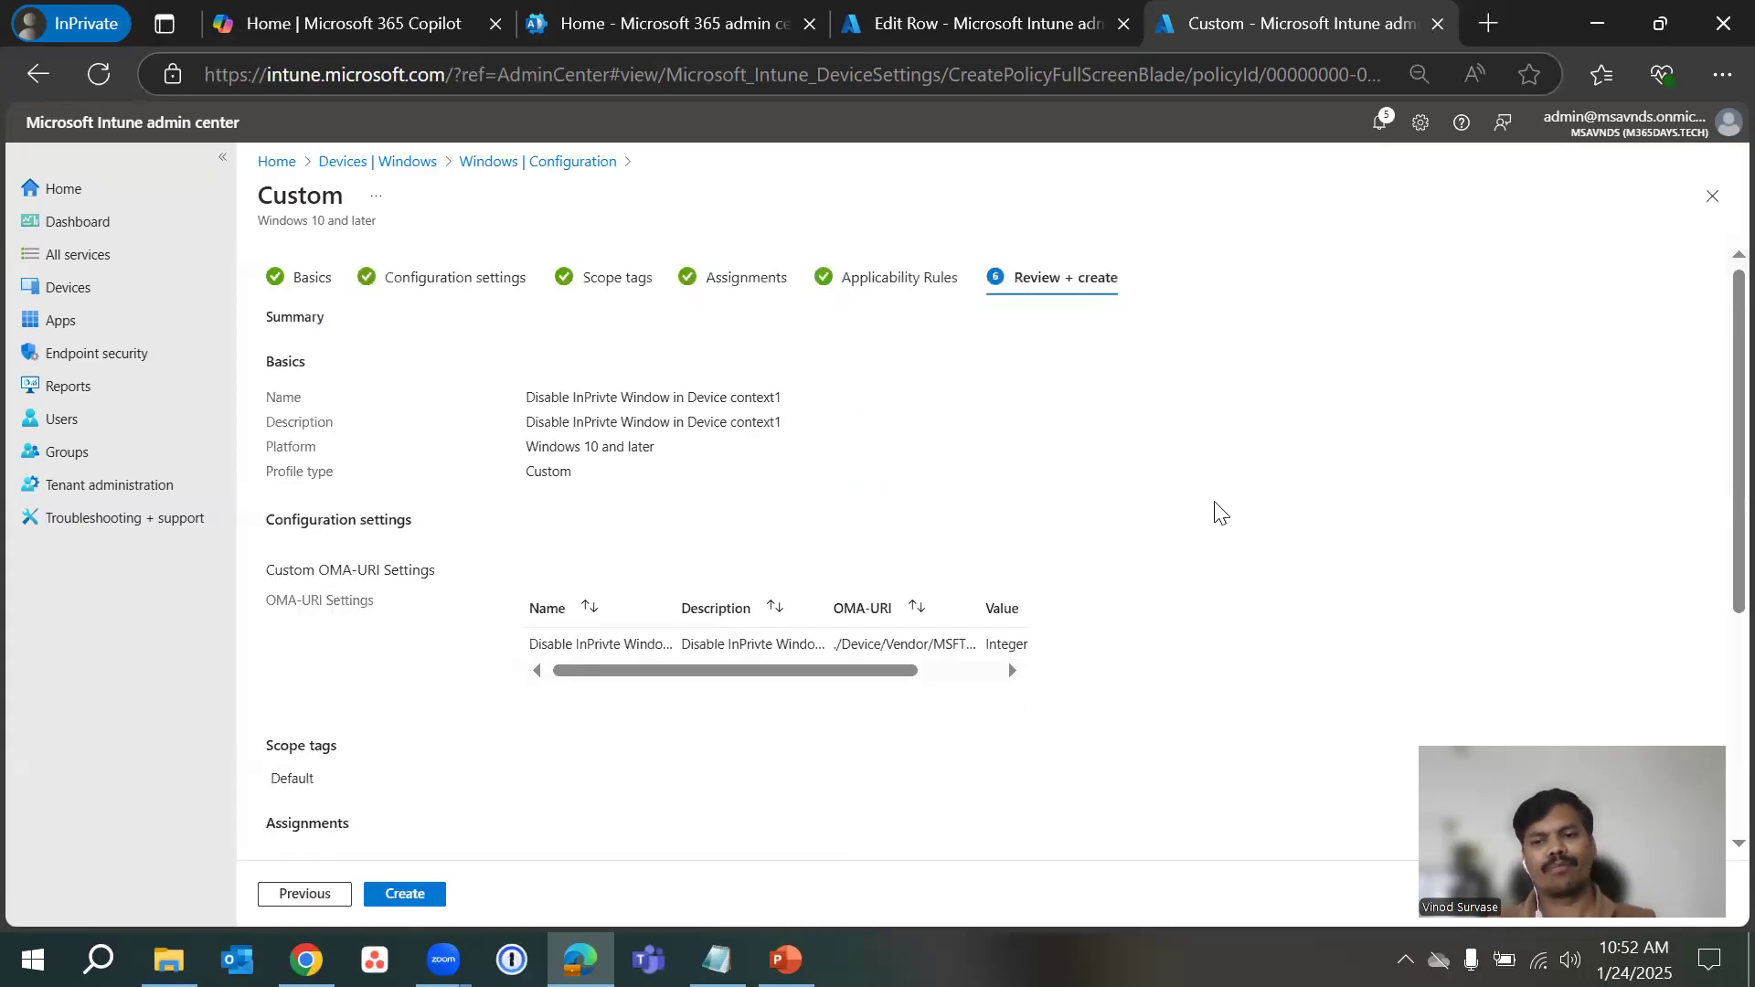
scroll(1278, 518, down, 4)
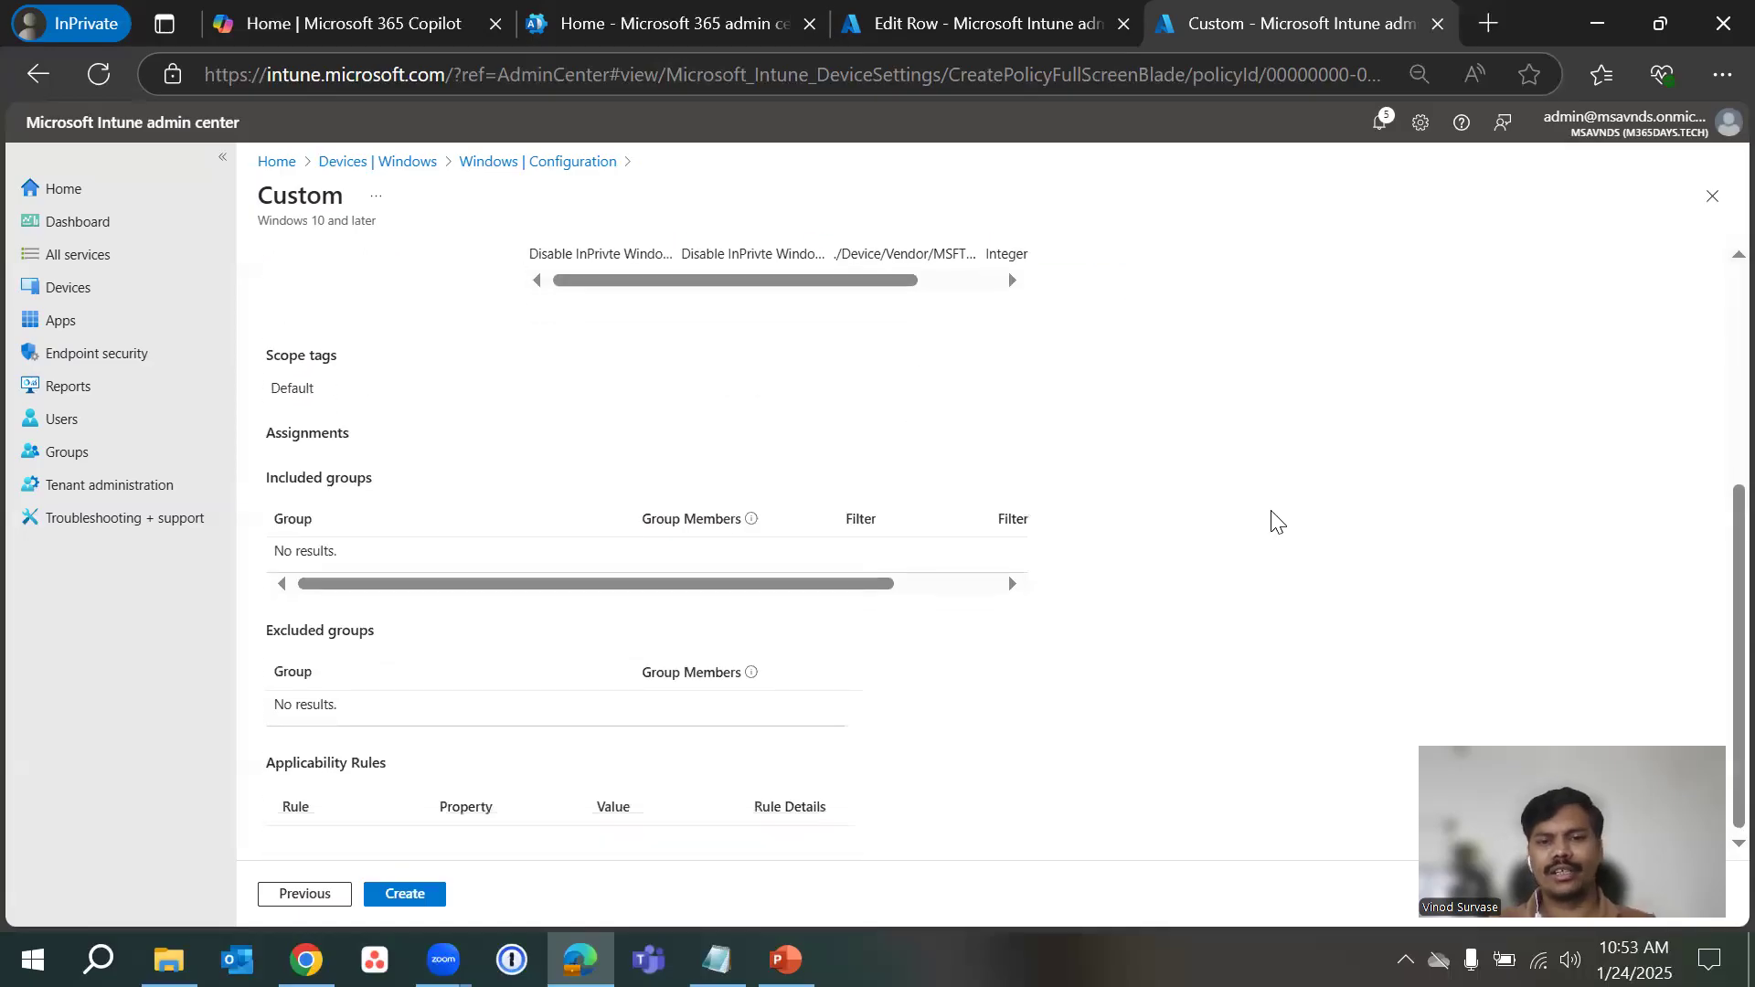
scroll(1277, 519, up, 4)
scroll(1277, 518, down, 4)
scroll(1278, 518, up, 4)
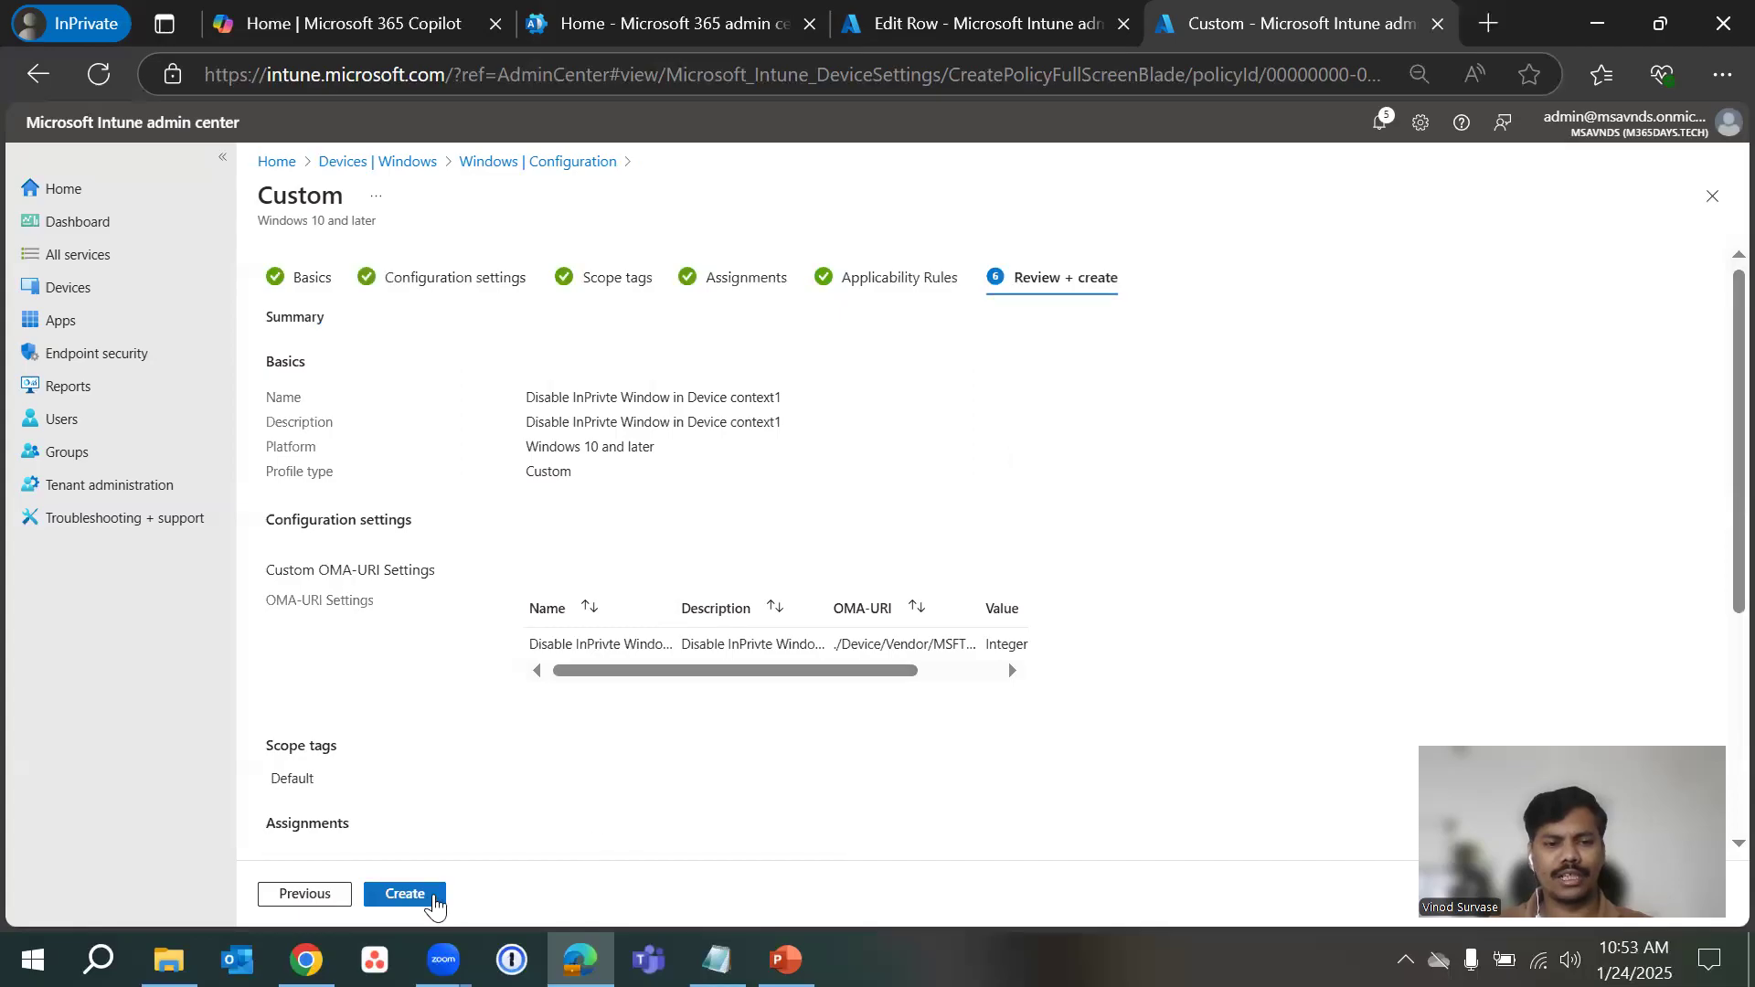
click(430, 896)
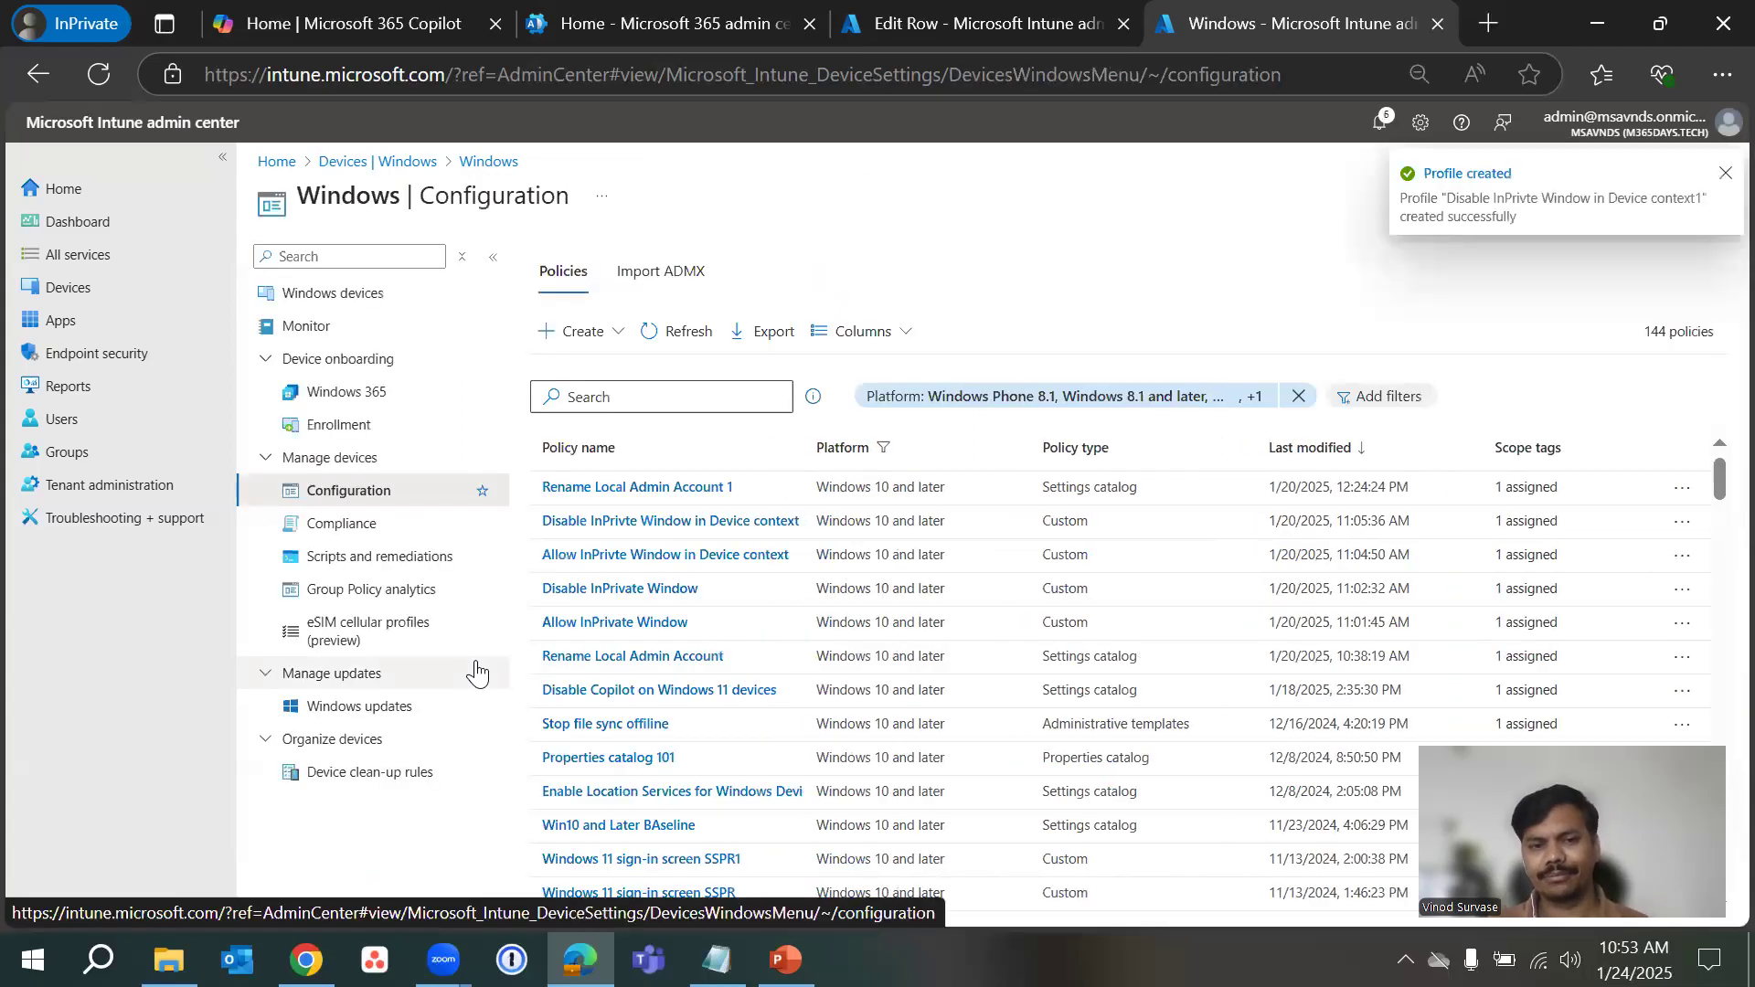
- Refresh the policy list, search for "Disable InPrivte Window in Device context1", and open that profile
click(675, 331)
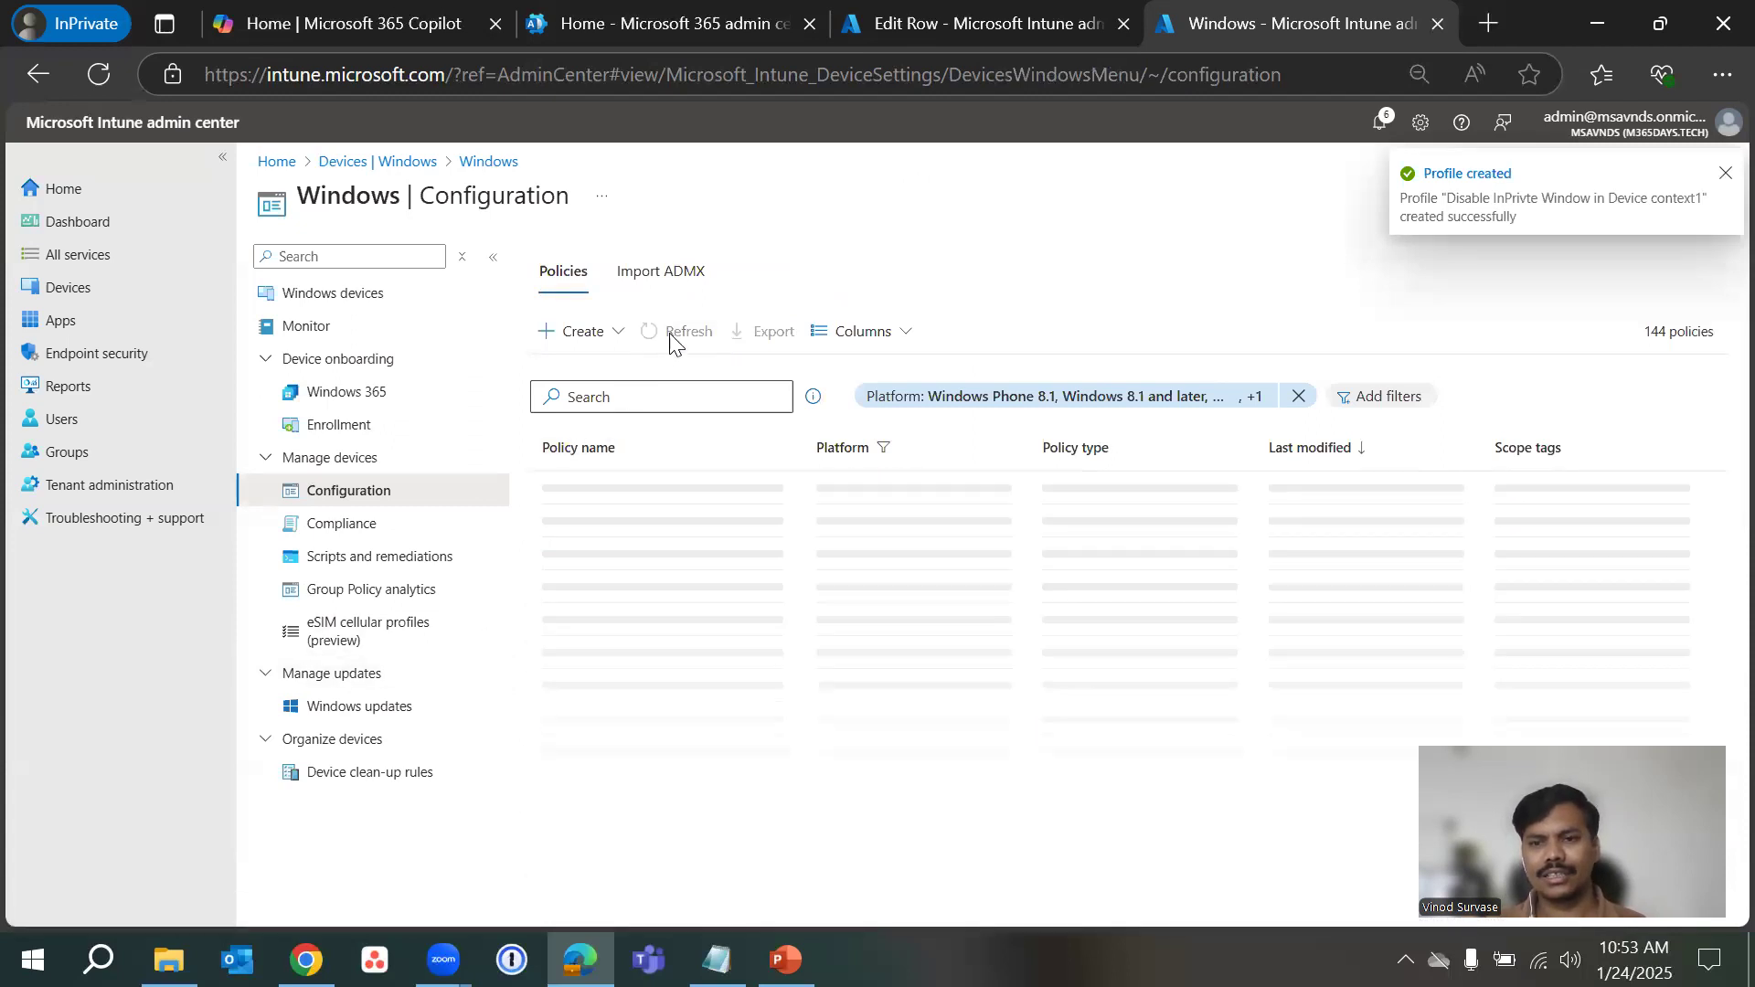
click(620, 400)
text(InPrivte Window in Device context)
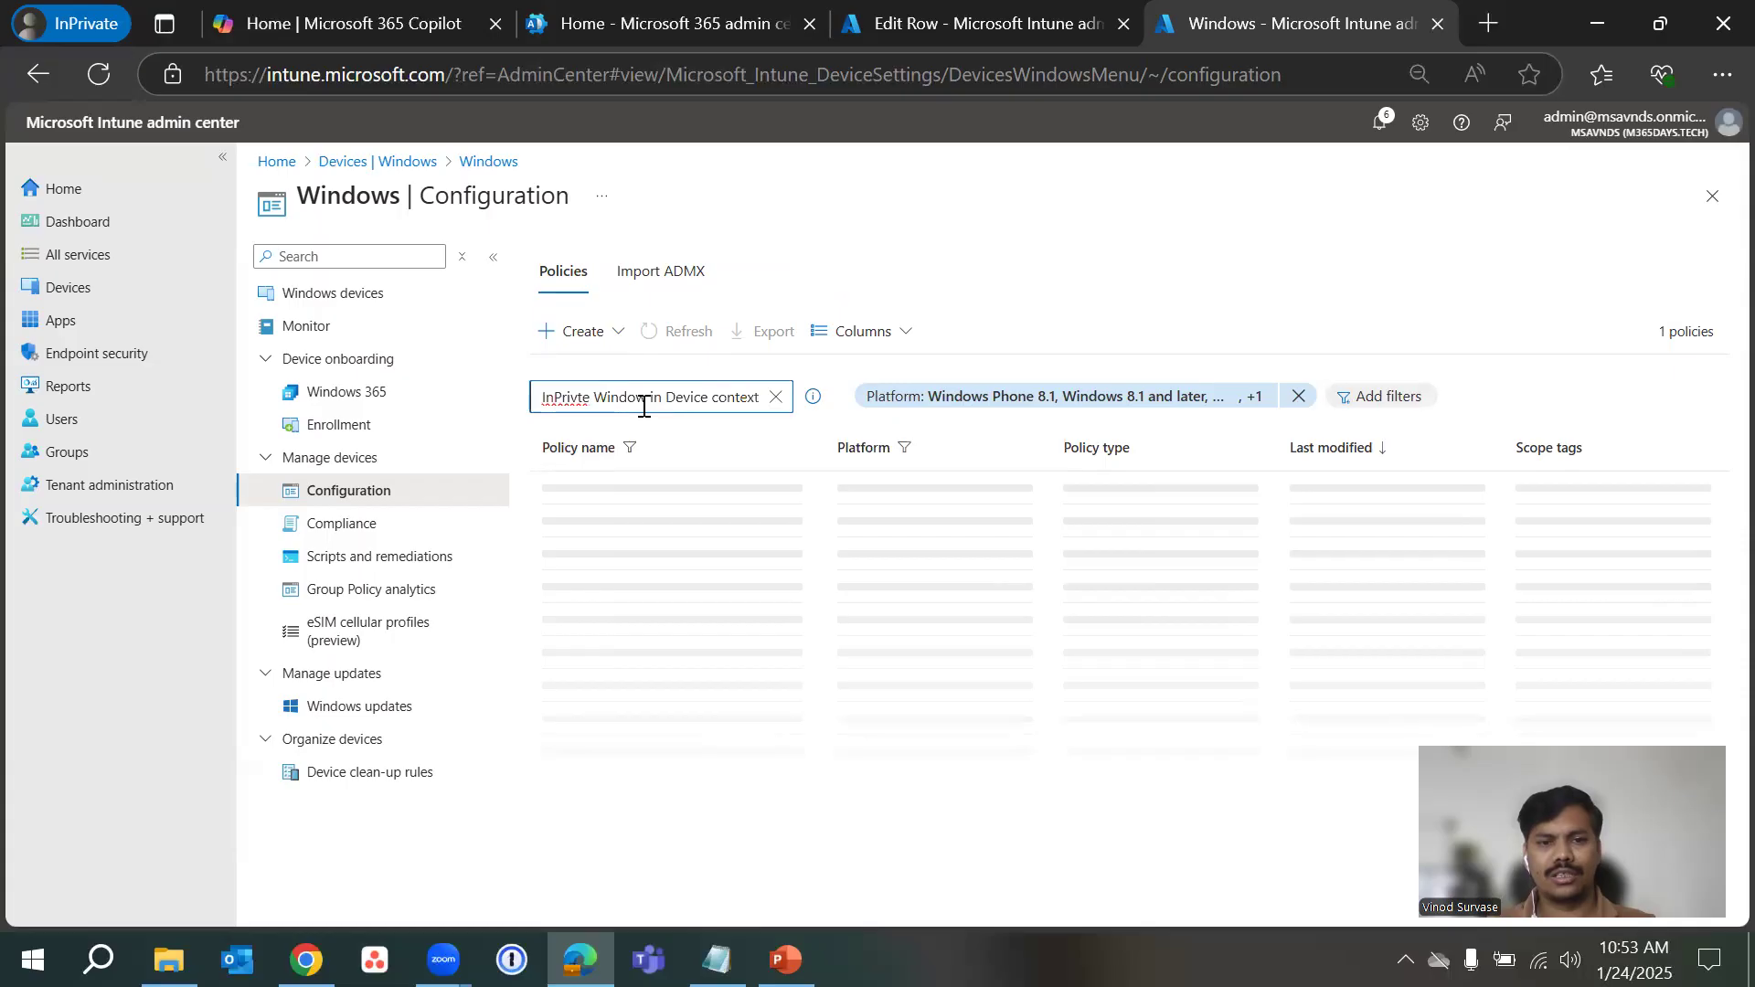
text(1)
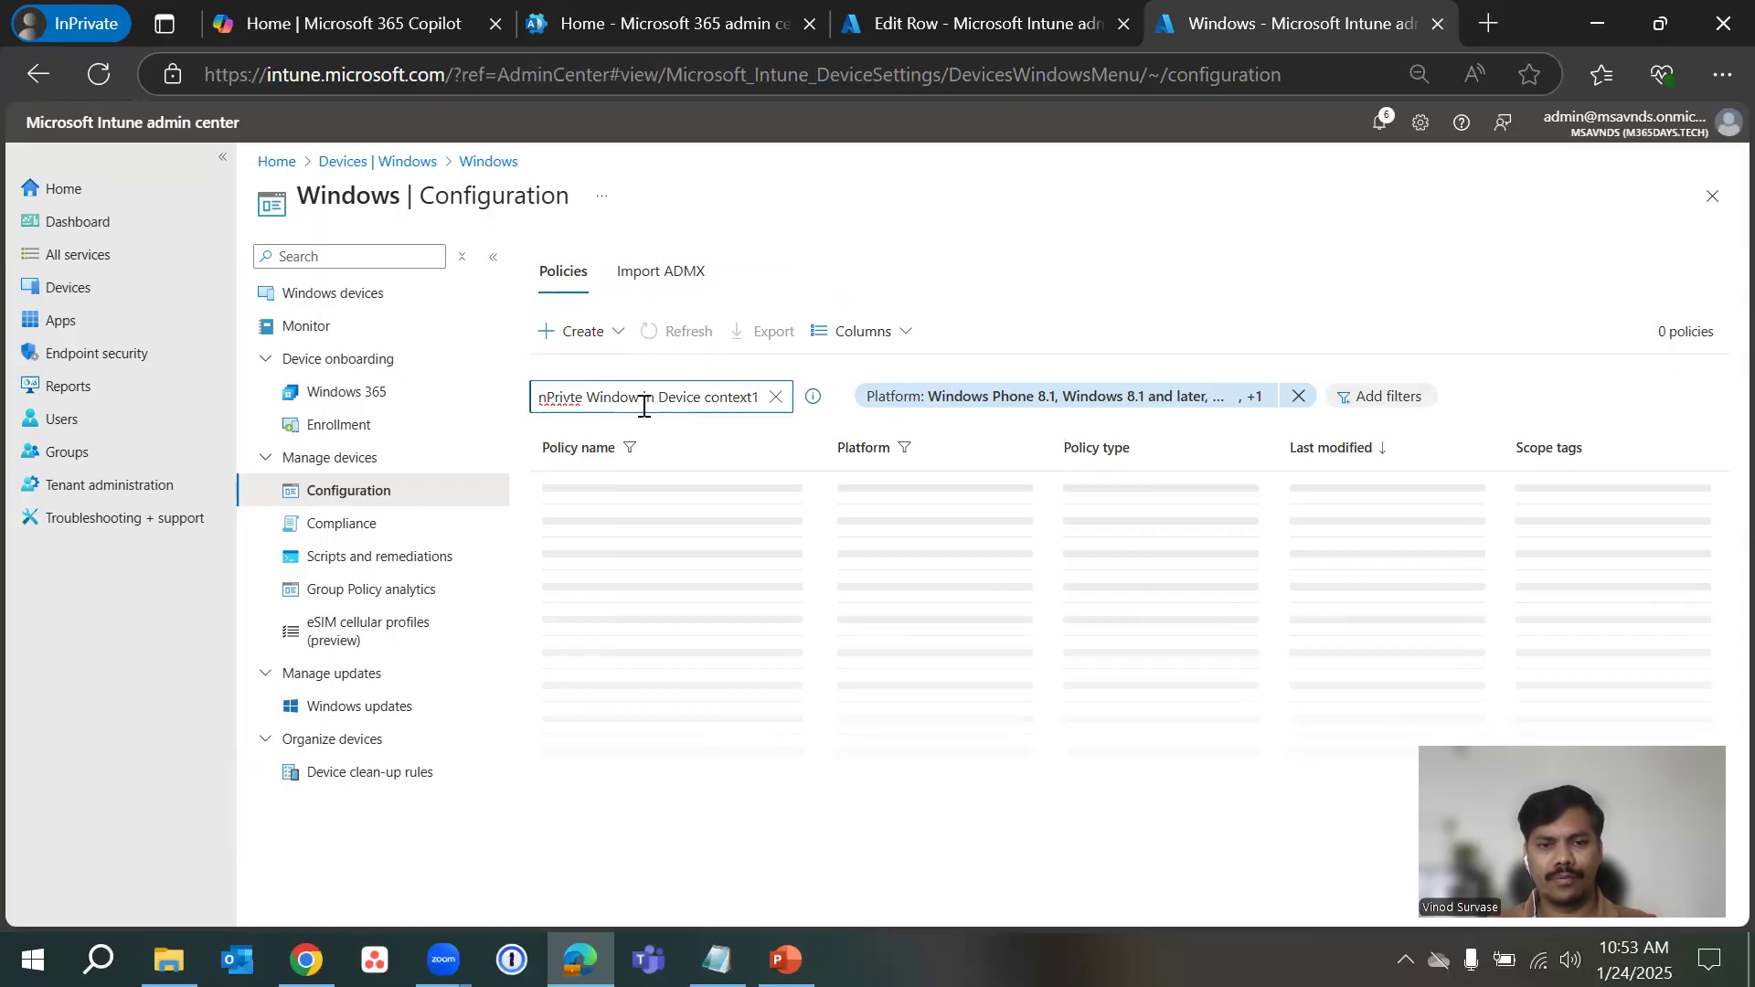
click(699, 489)
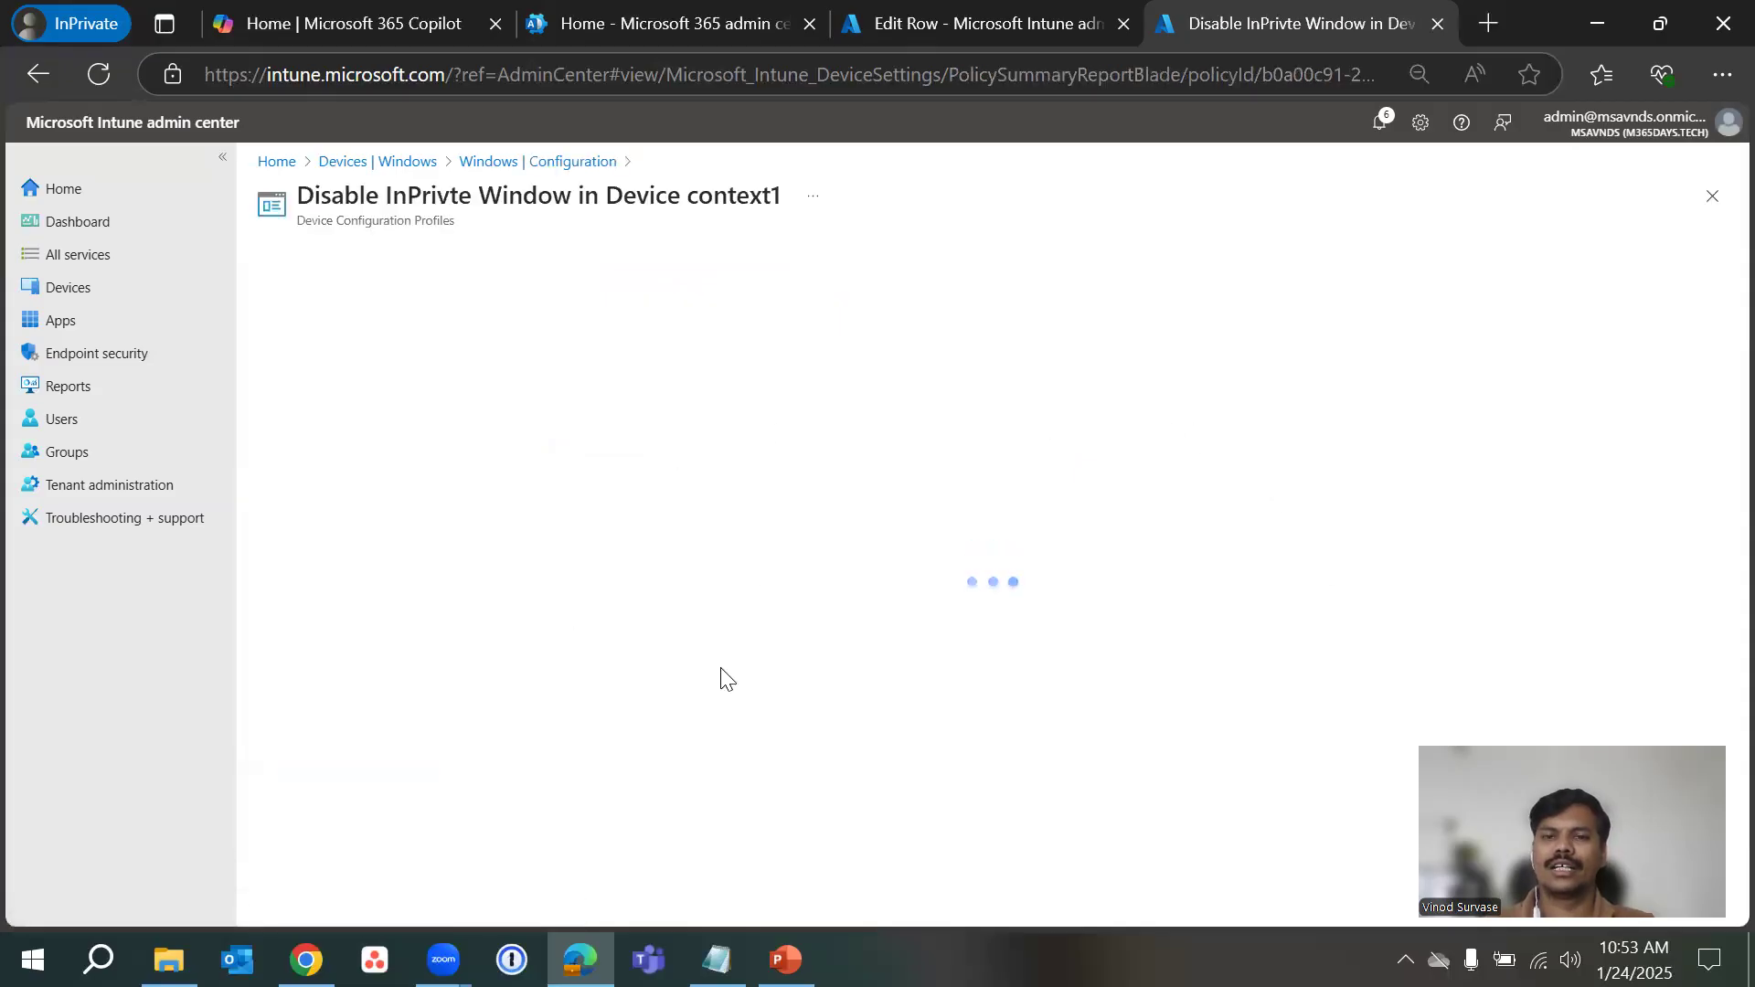
- Review the new profile's properties, including its custom OMA-URI settings, and return to the Windows configuration policies
scroll(1083, 533, down, 6)
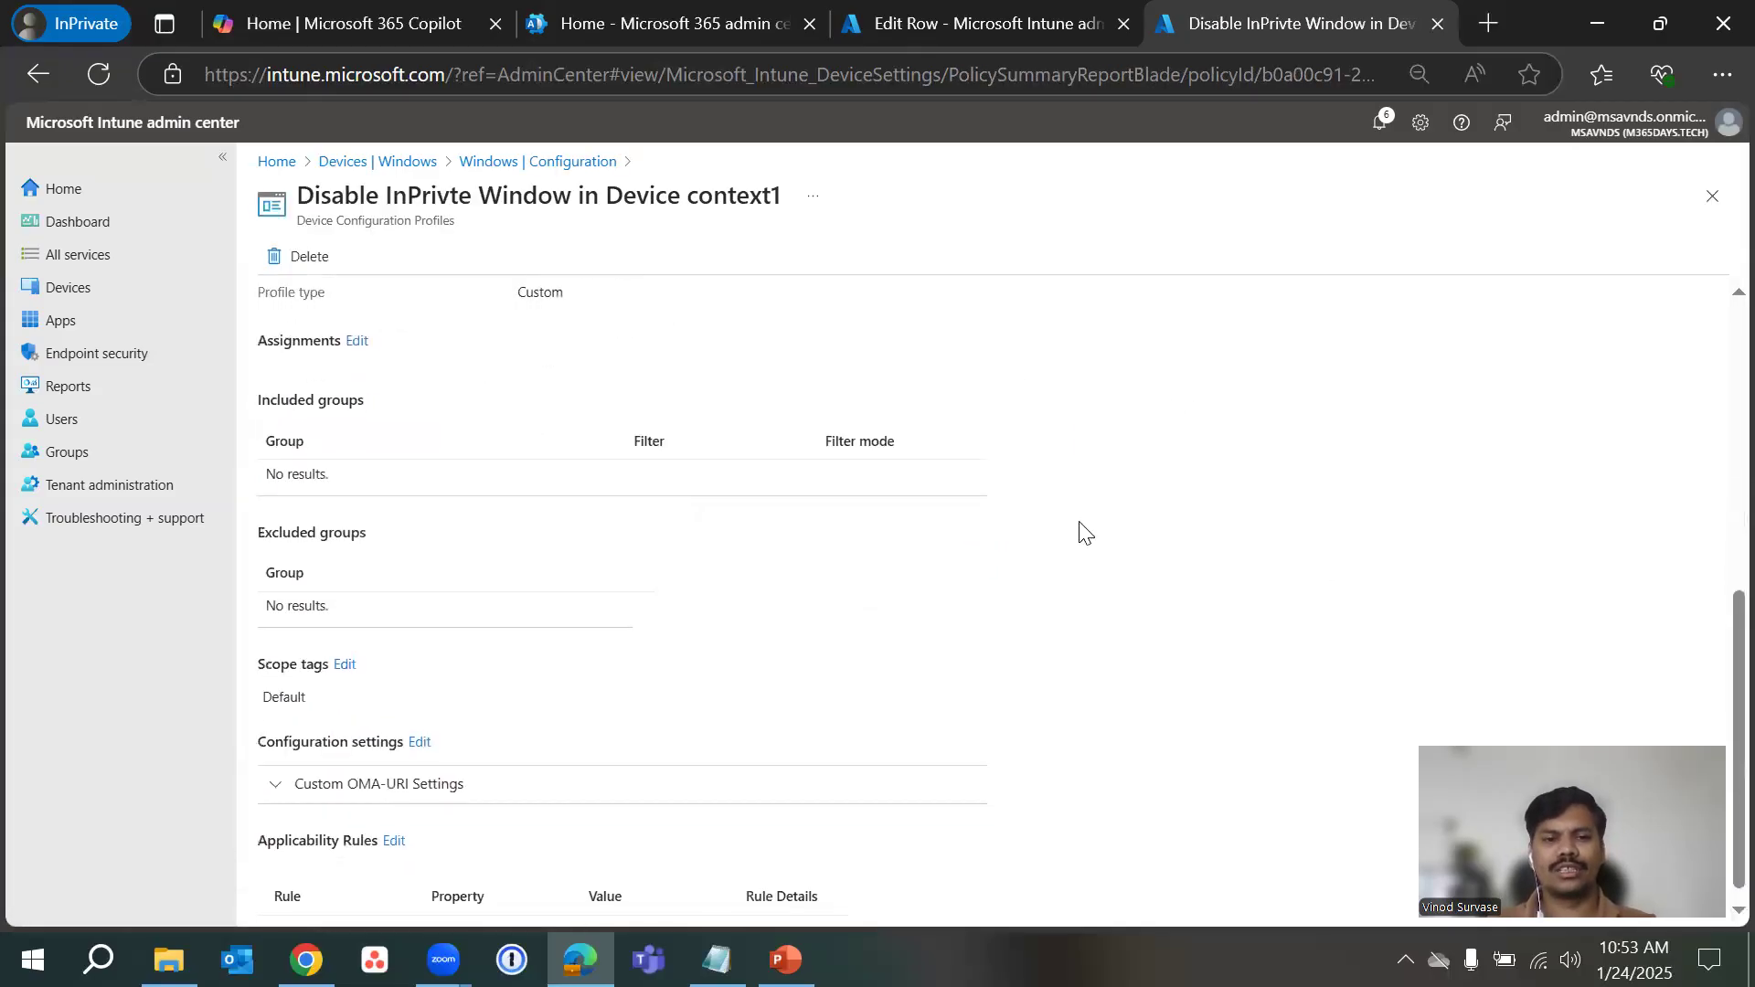
click(447, 764)
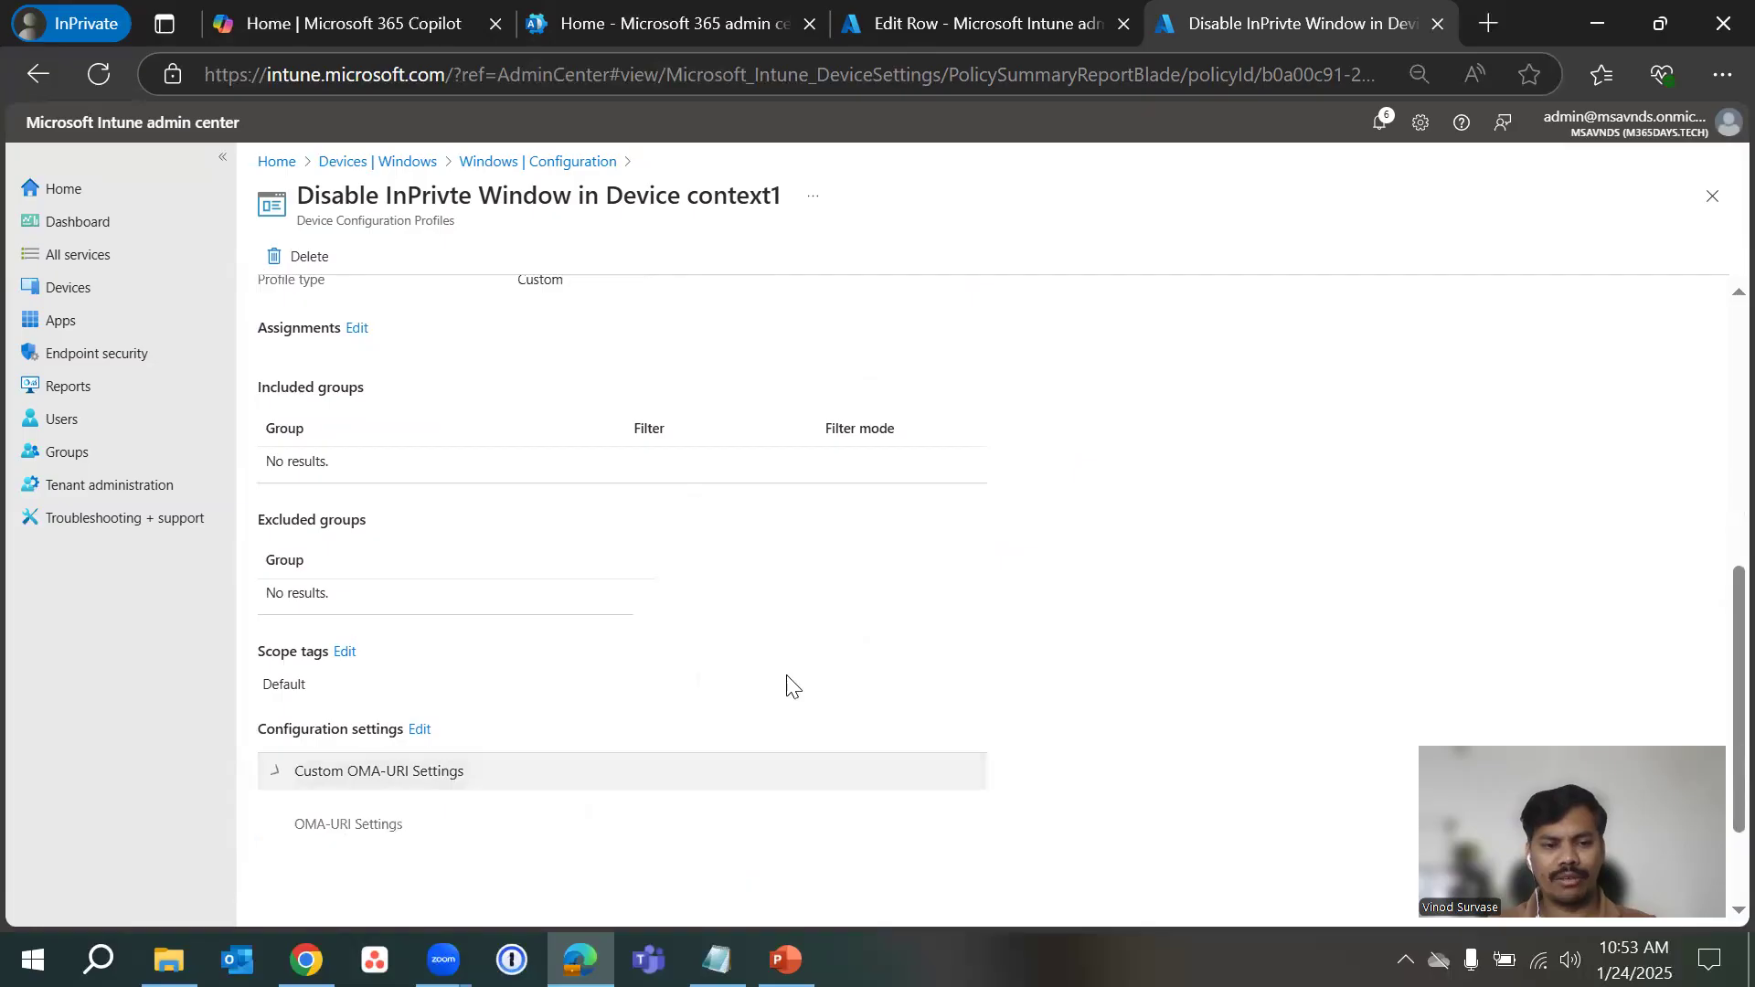
drag(802, 742, 706, 748)
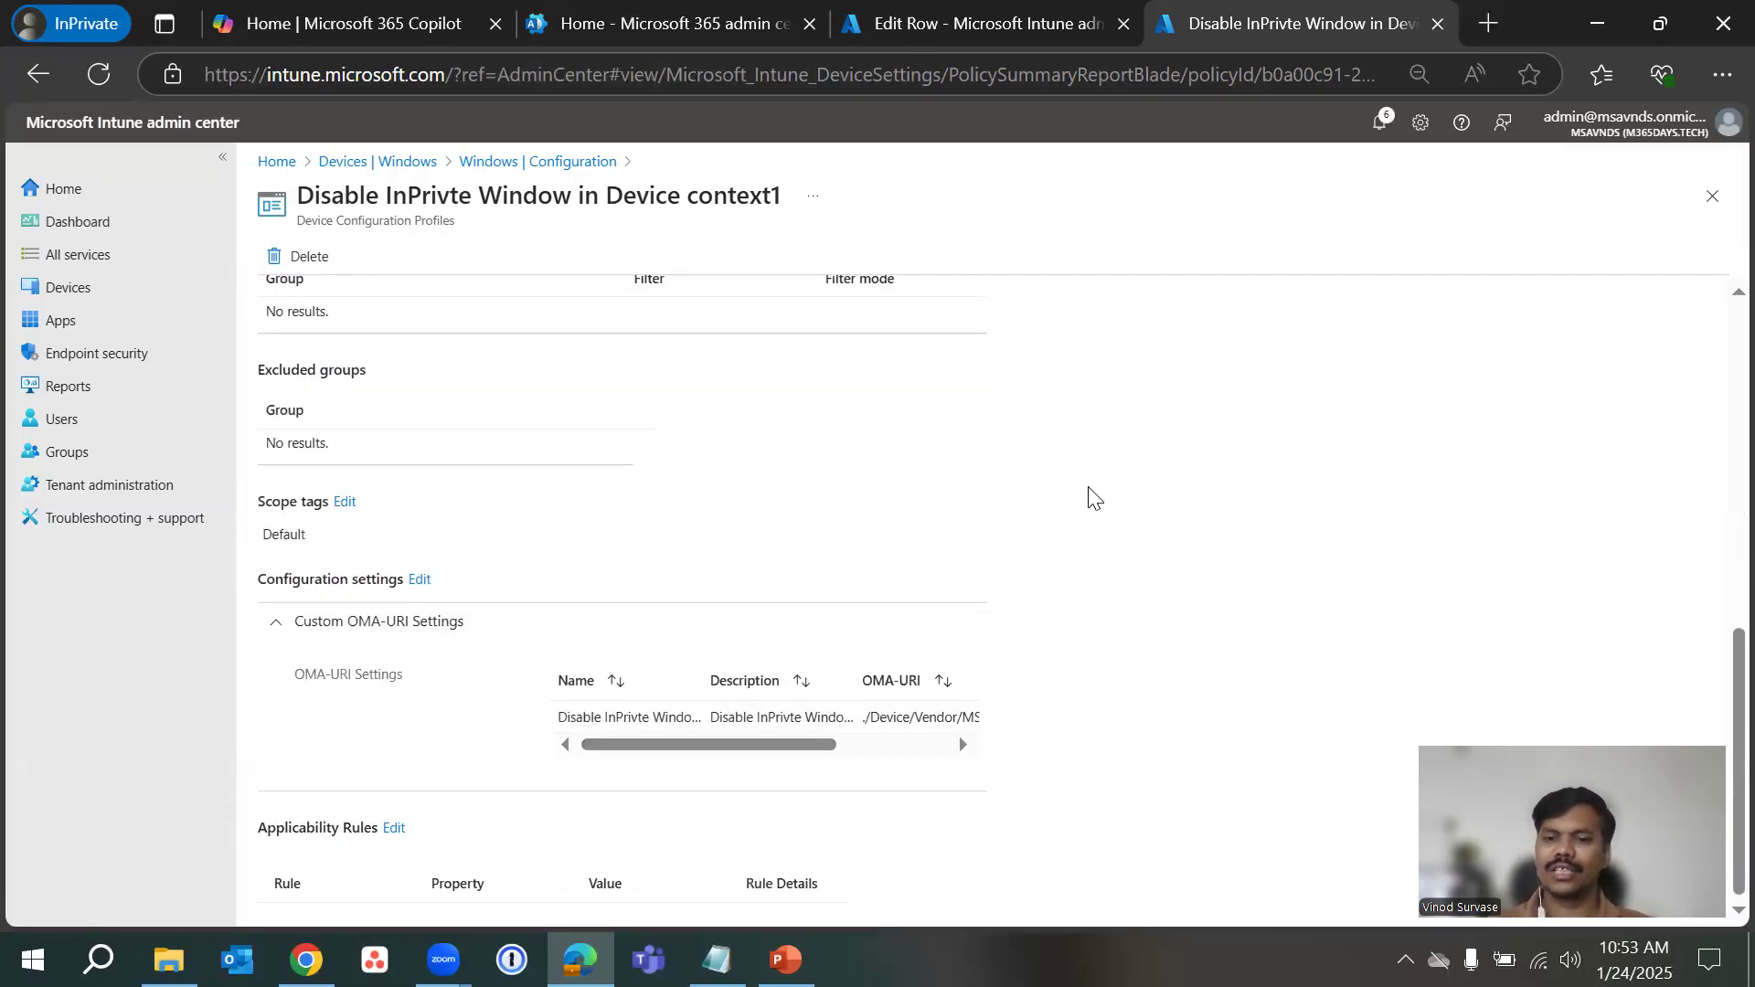
scroll(1230, 514, up, 10)
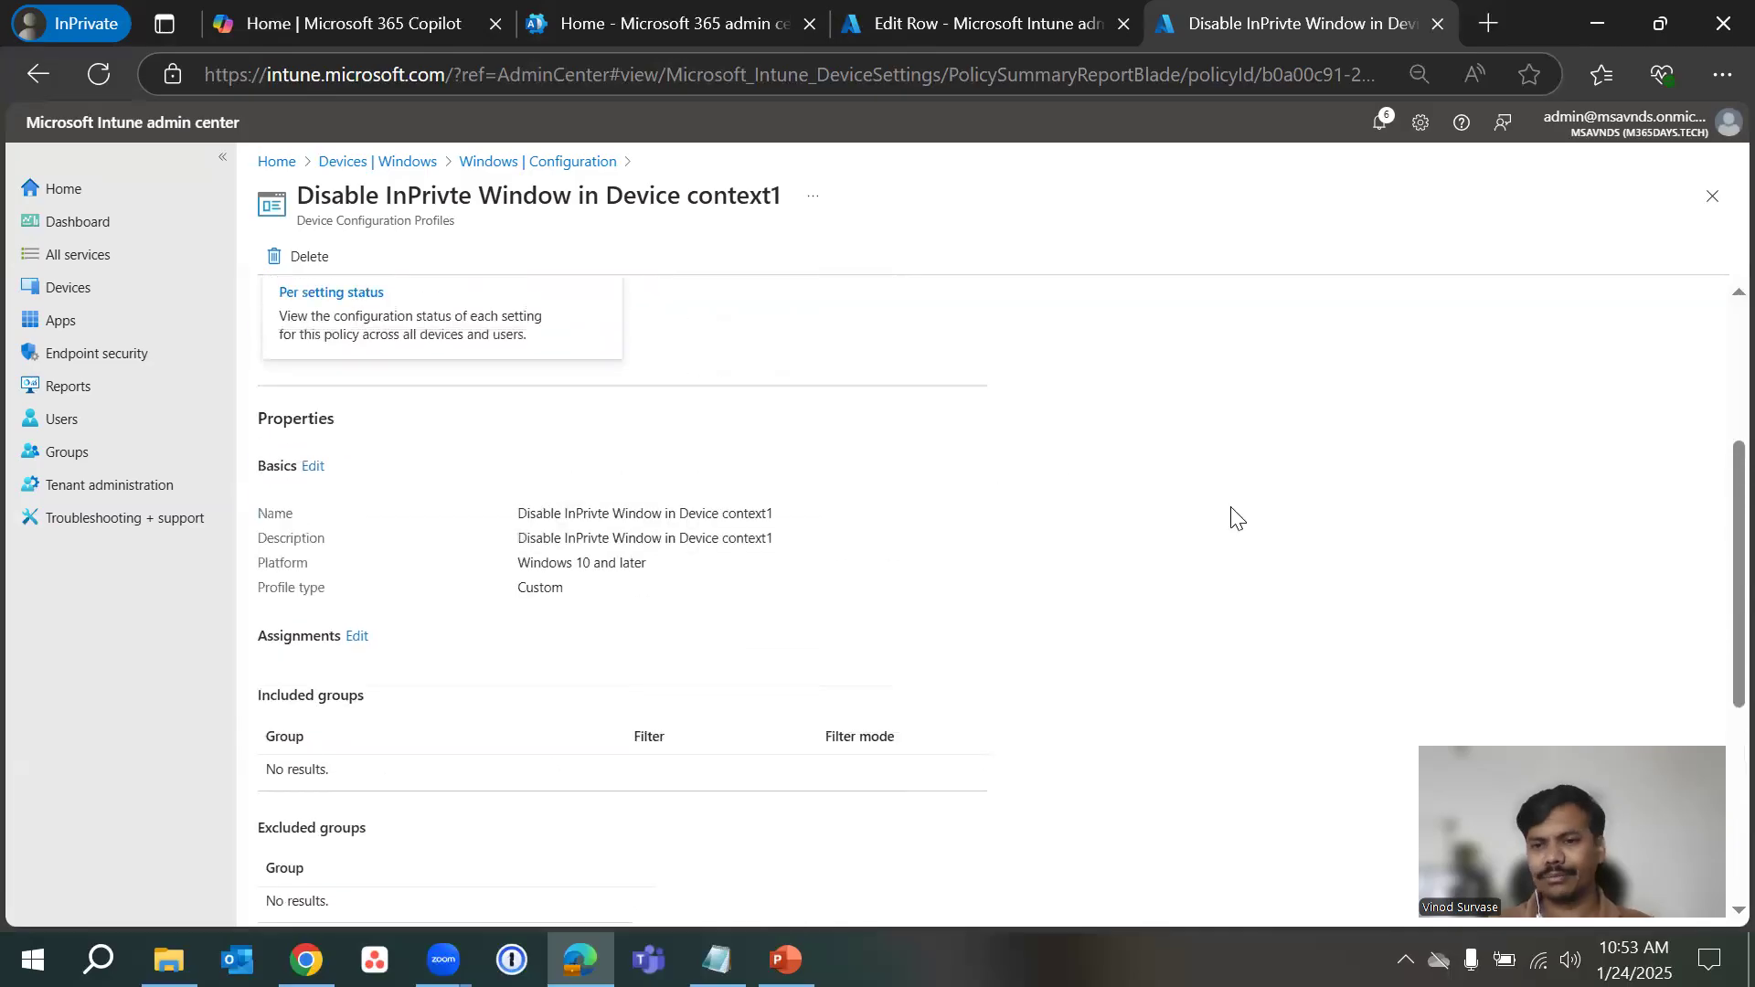
click(514, 163)
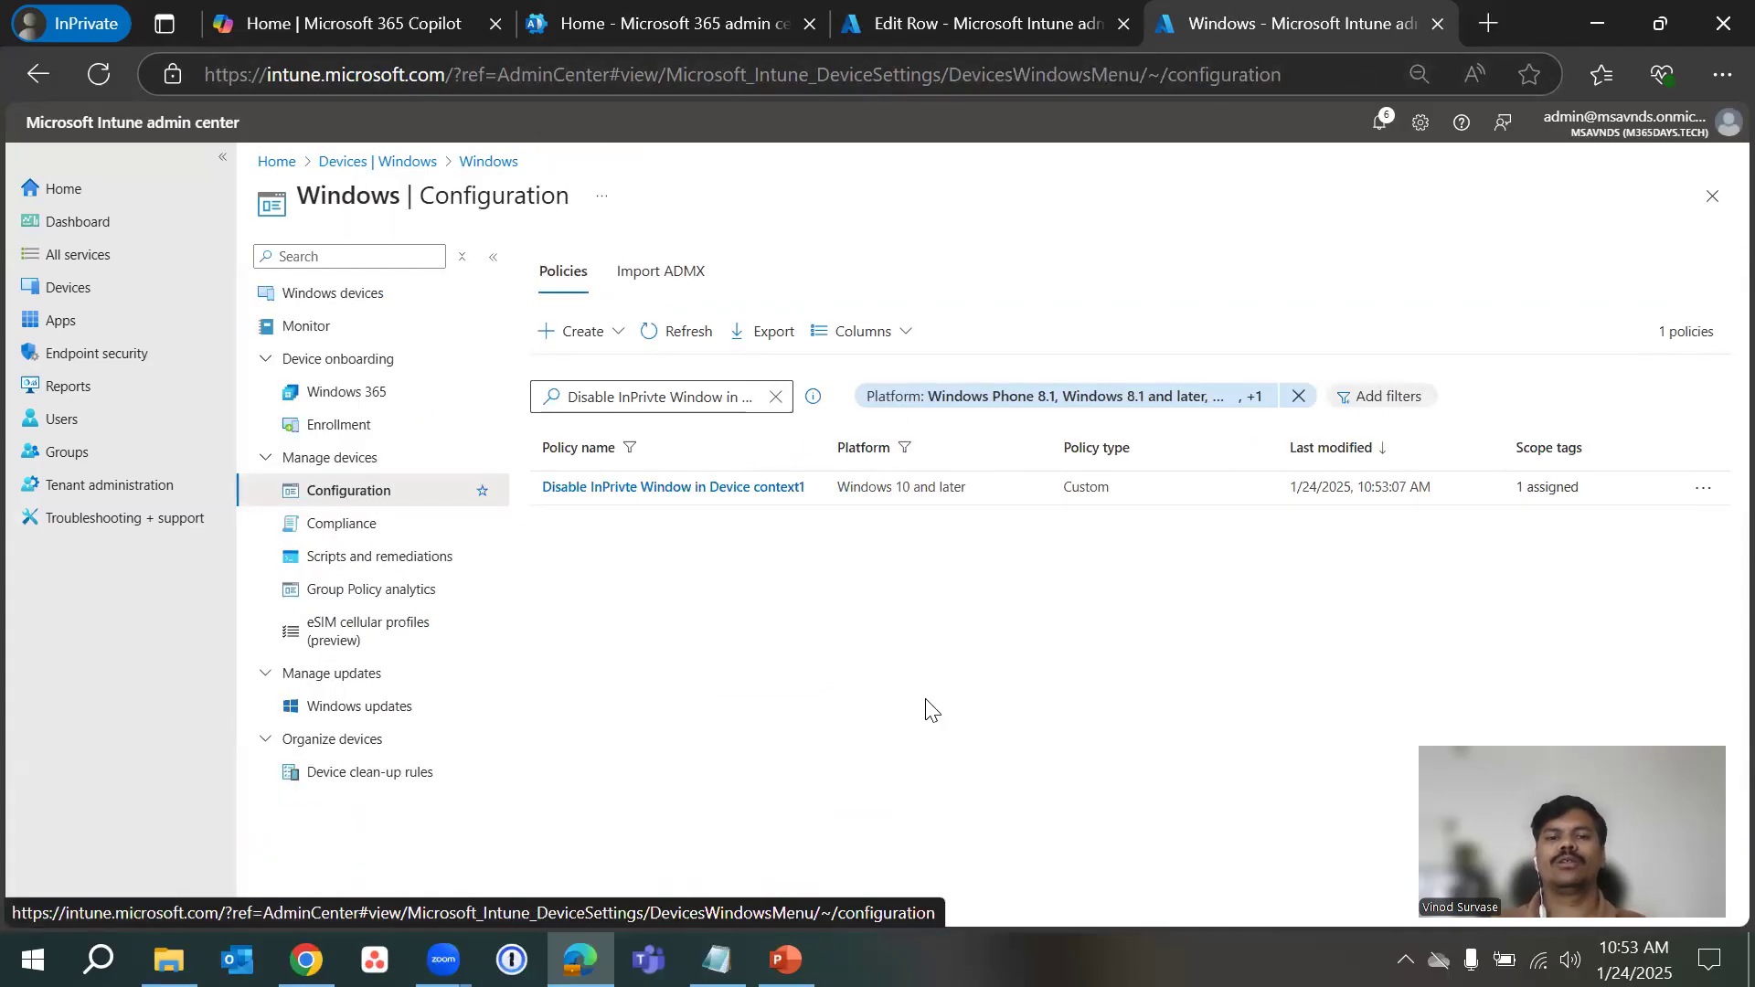
- Reopen "Disable InPrivte Window in Device context1" and examine the OMA-URI path in its custom OMA-URI settings
click(674, 490)
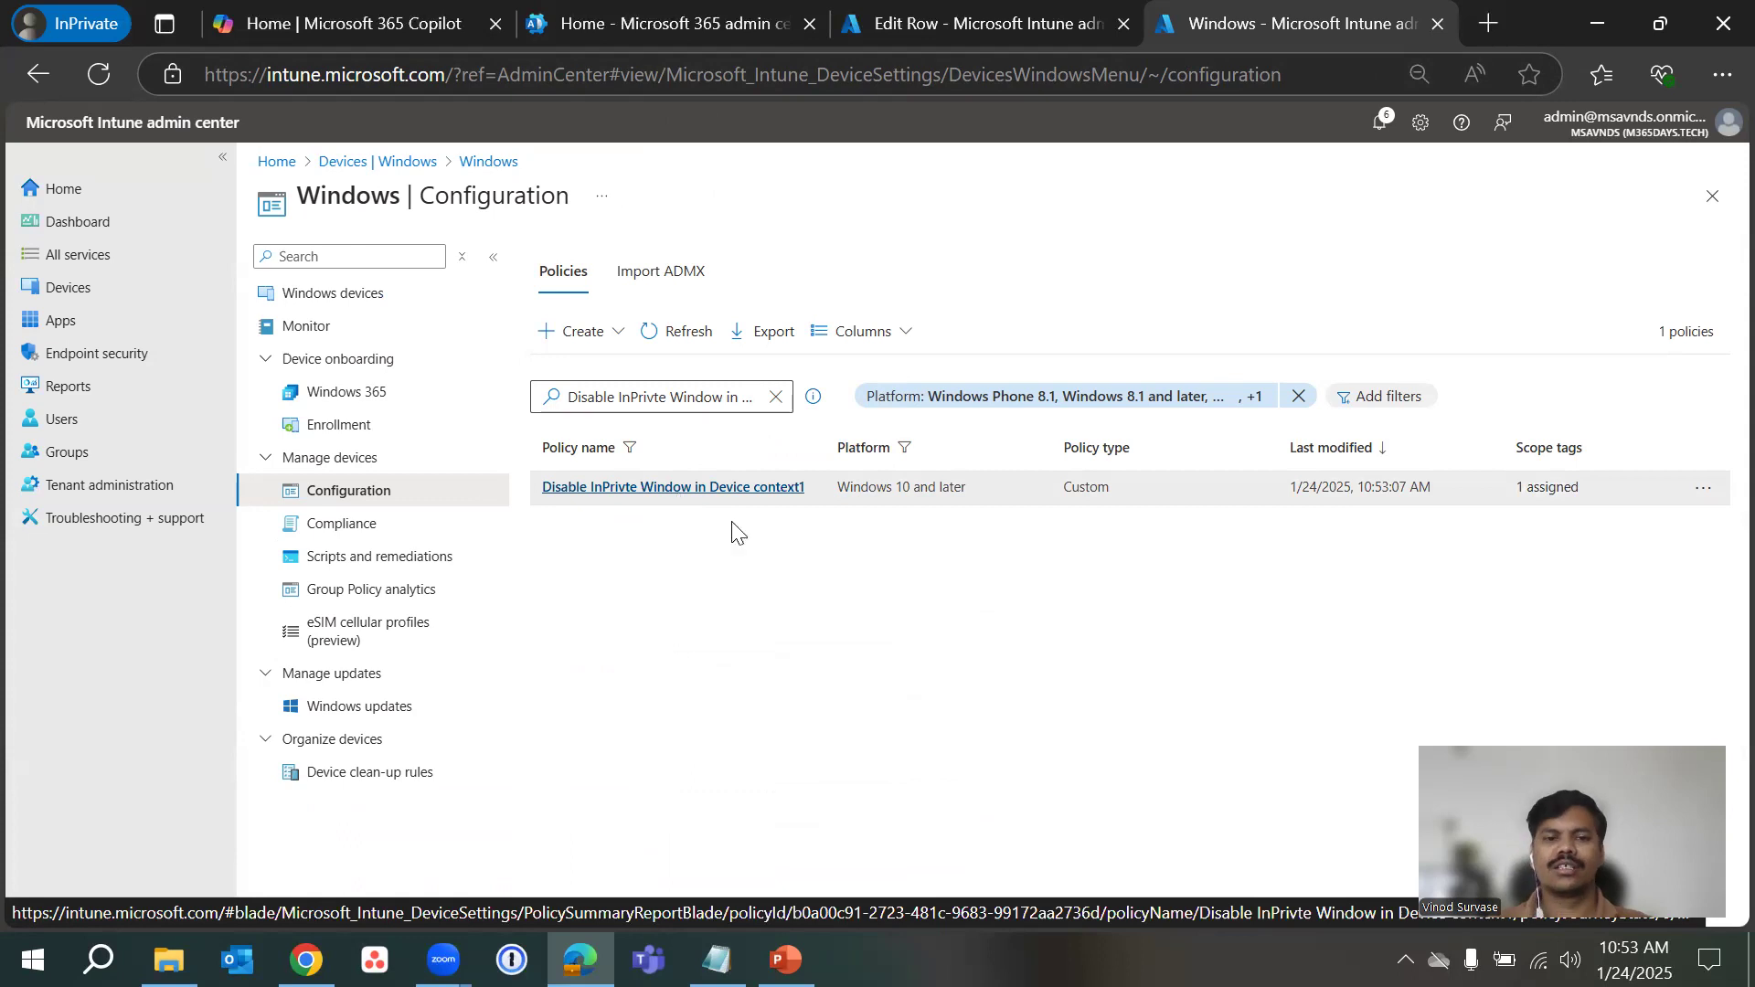
scroll(1093, 432, down, 7)
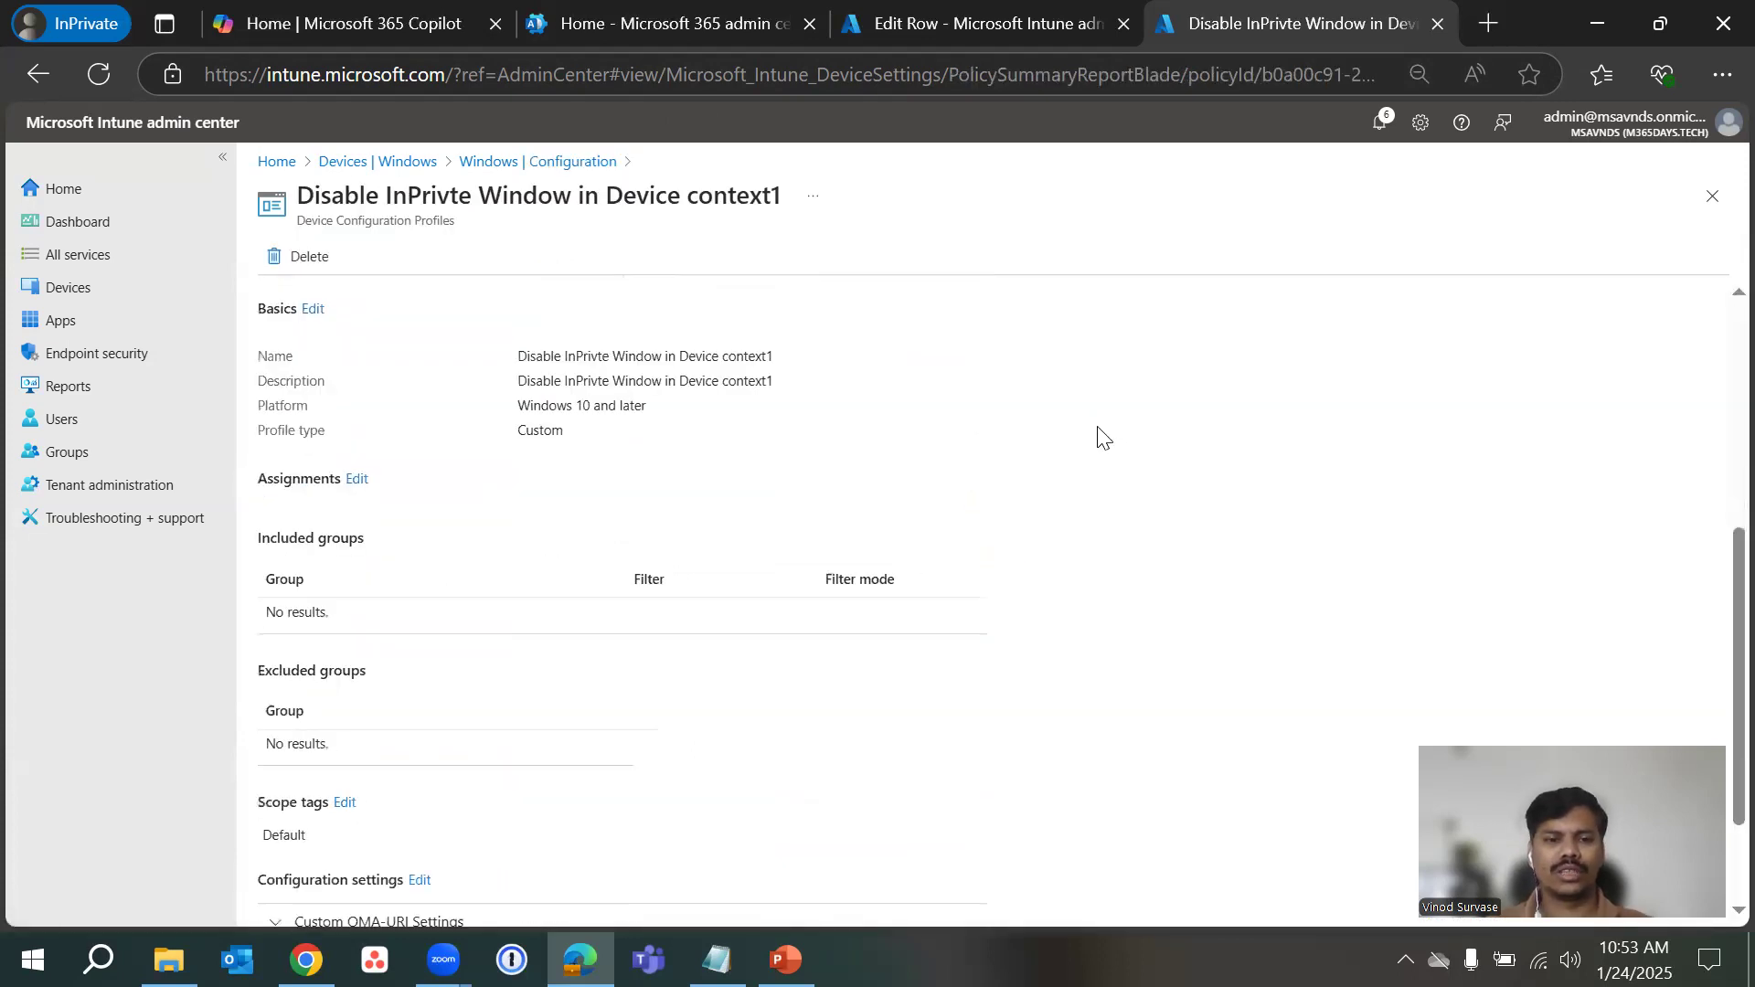
click(395, 772)
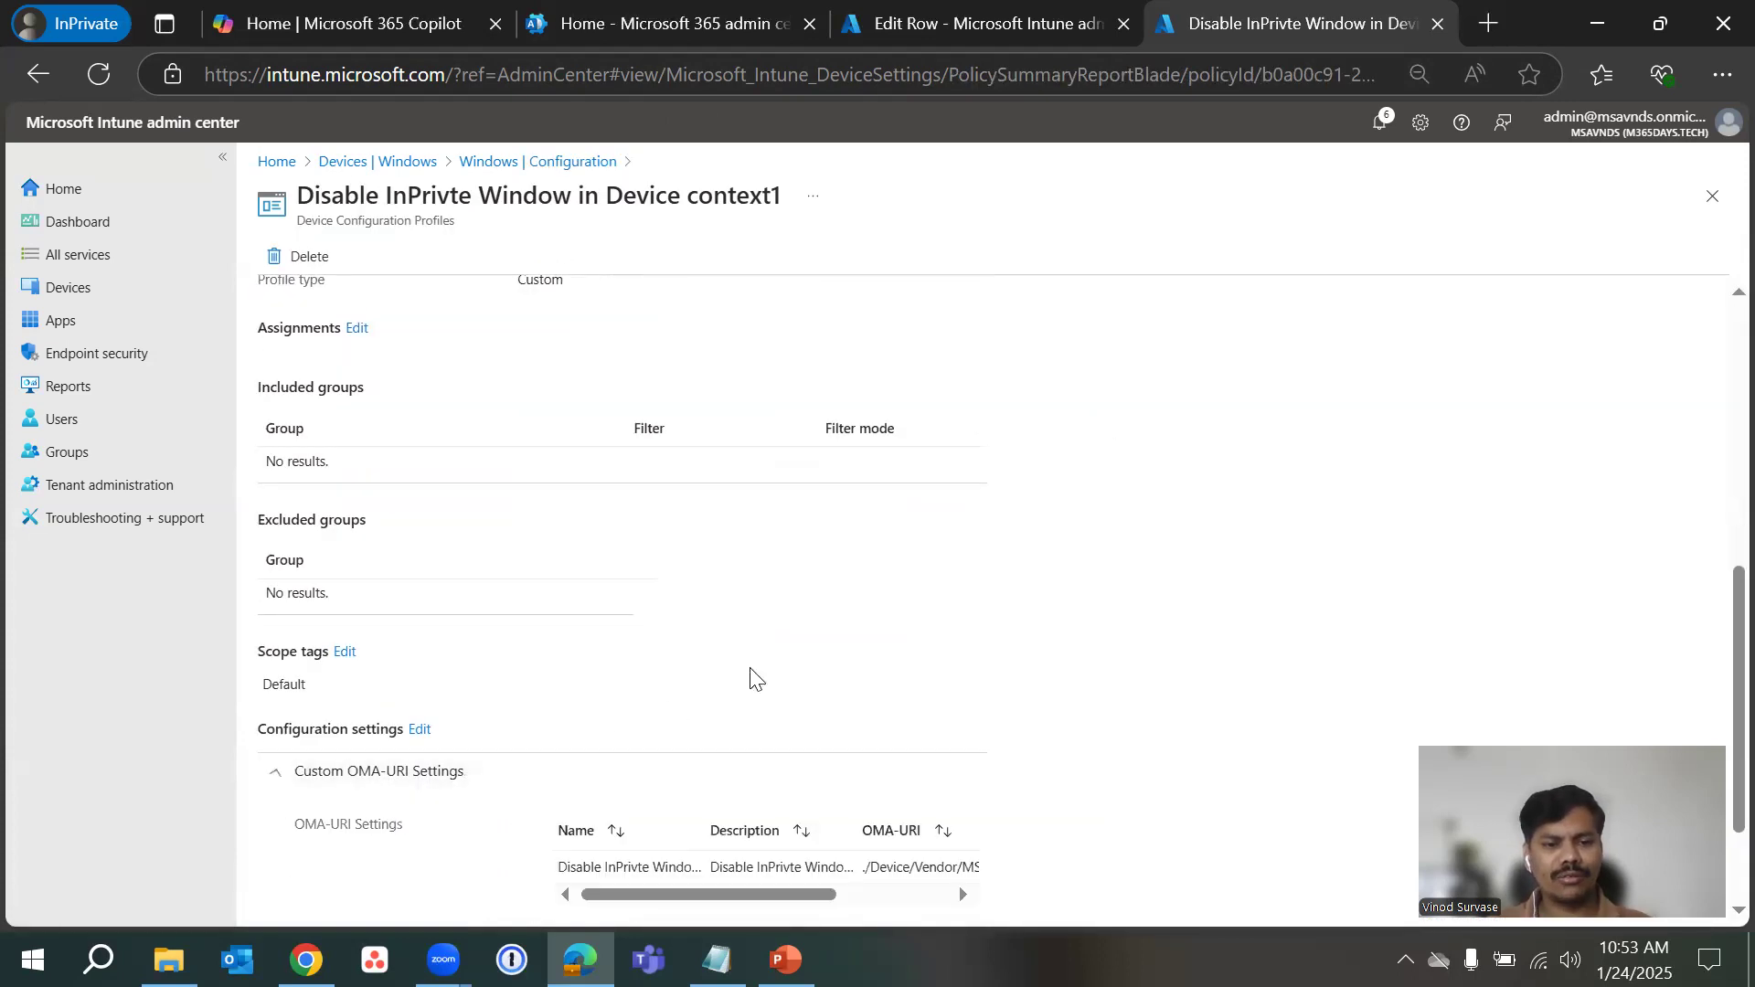
scroll(1146, 559, down, 2)
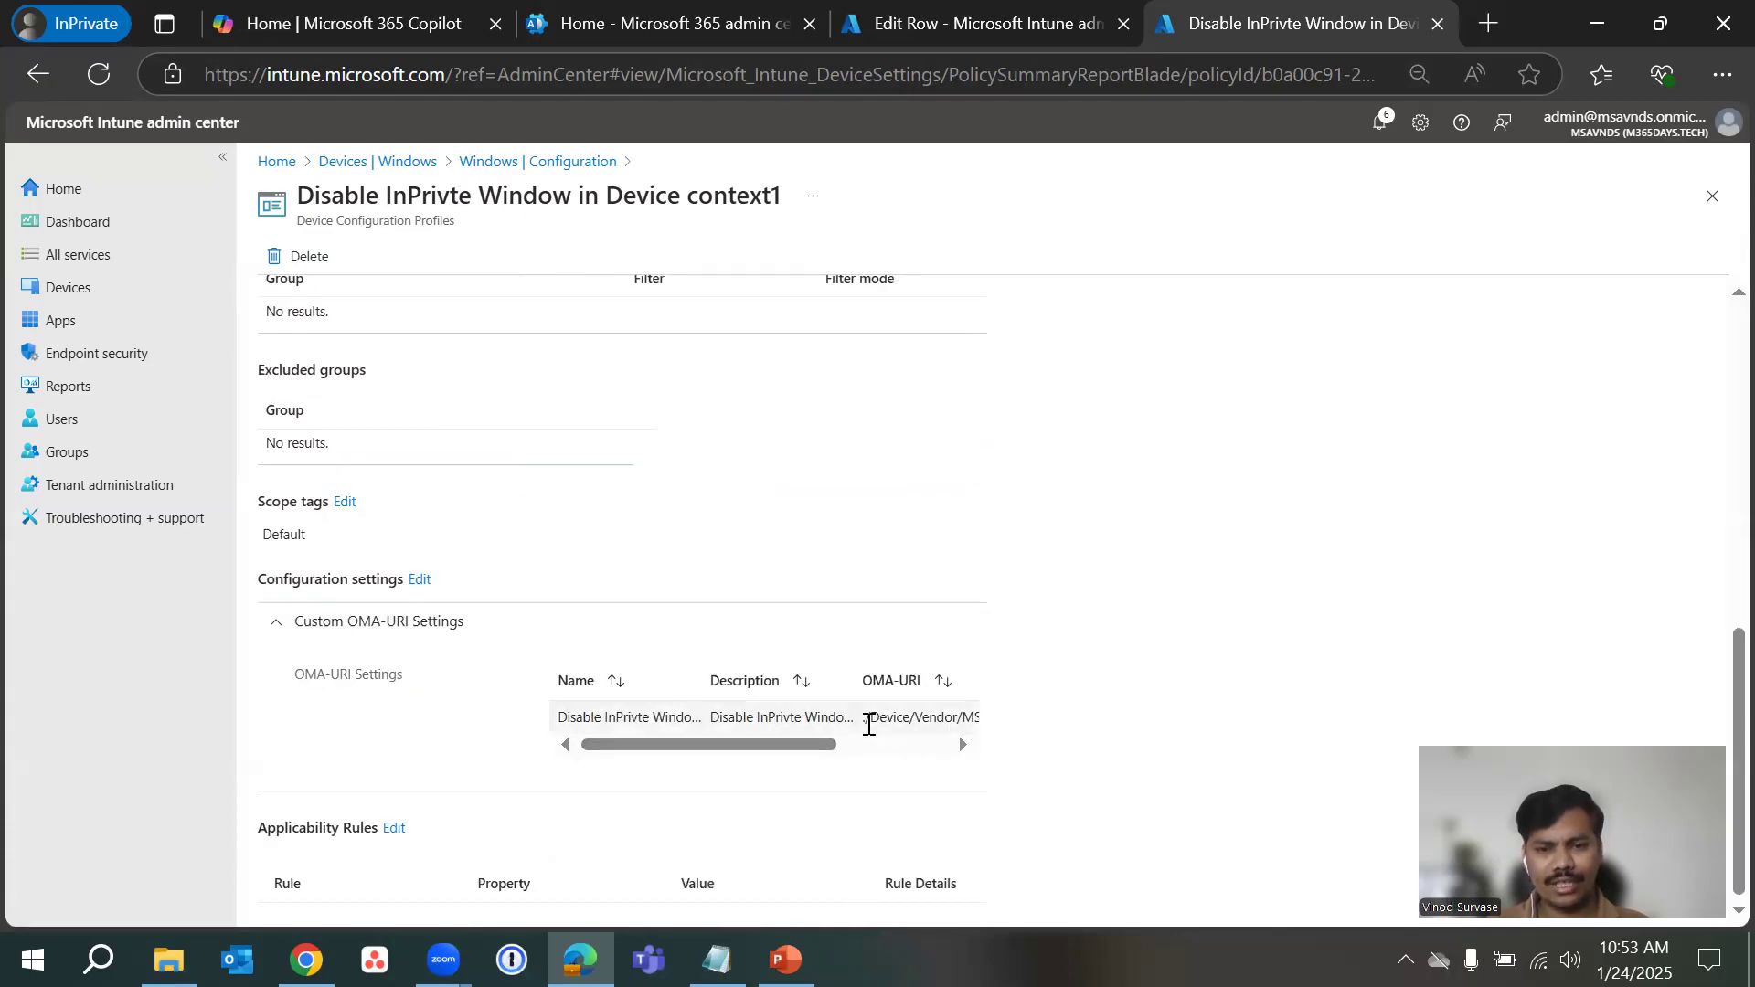
drag(861, 722, 974, 721)
click(1326, 589)
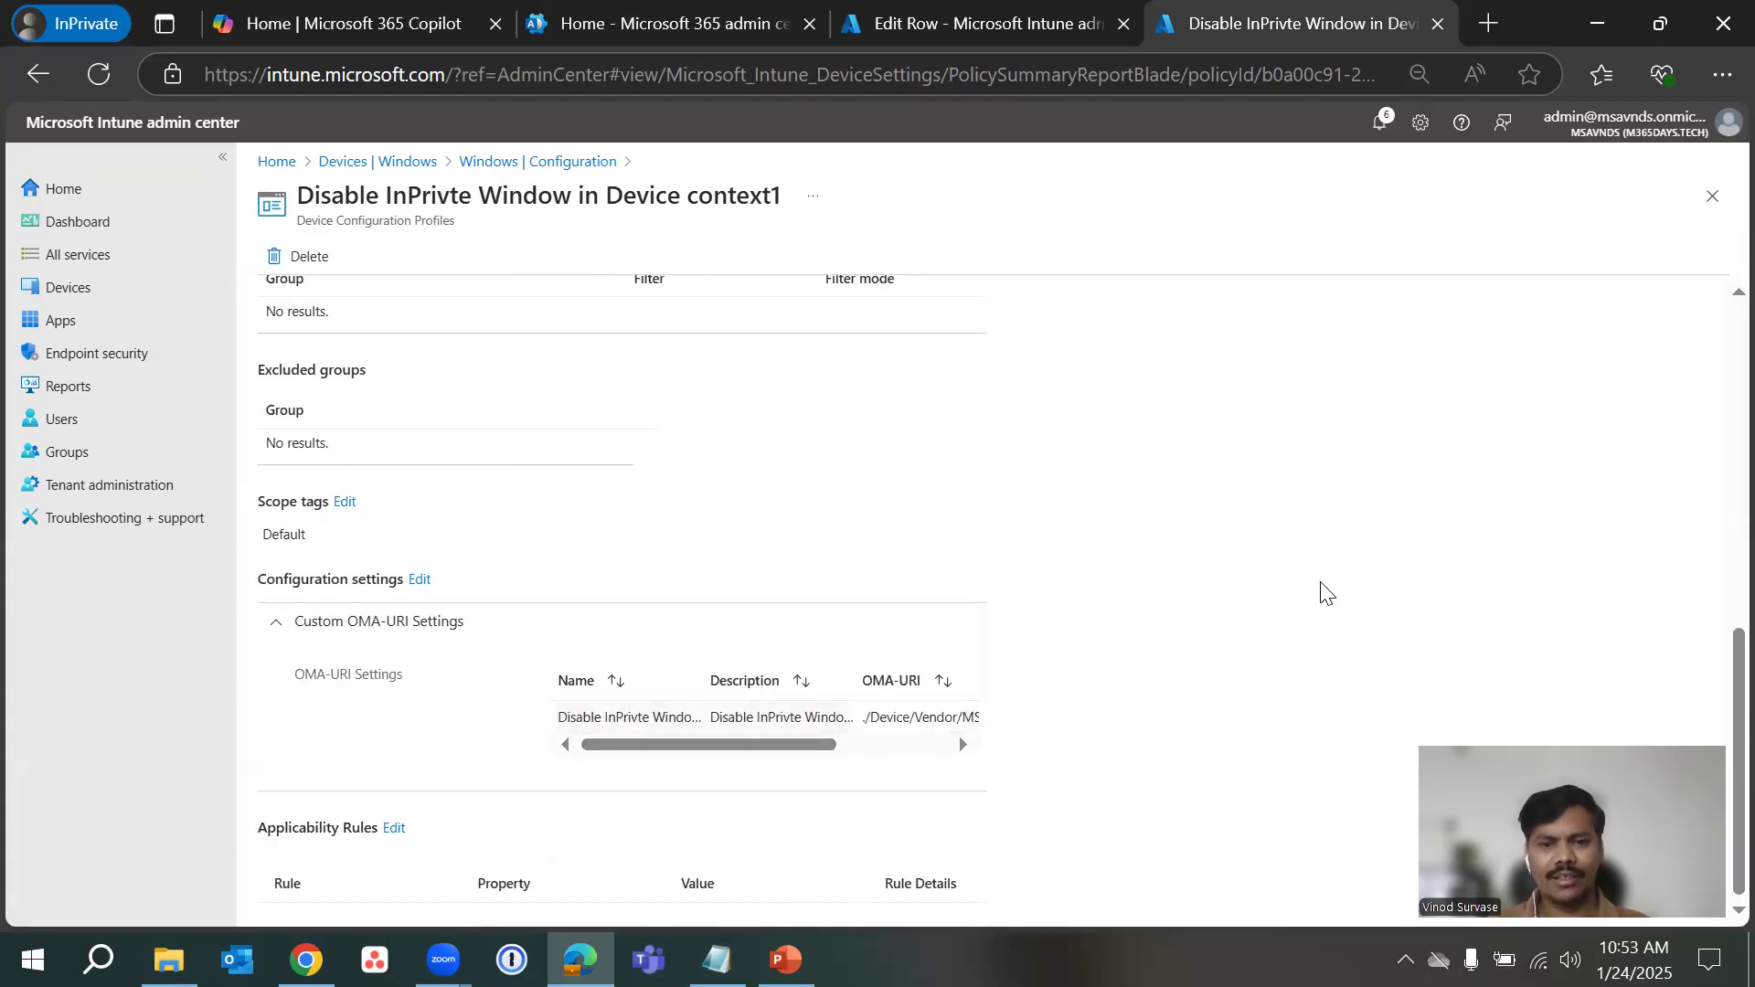
- Open the profile's configuration settings for editing and inspect the full OMA-URI path and value of its row
click(419, 581)
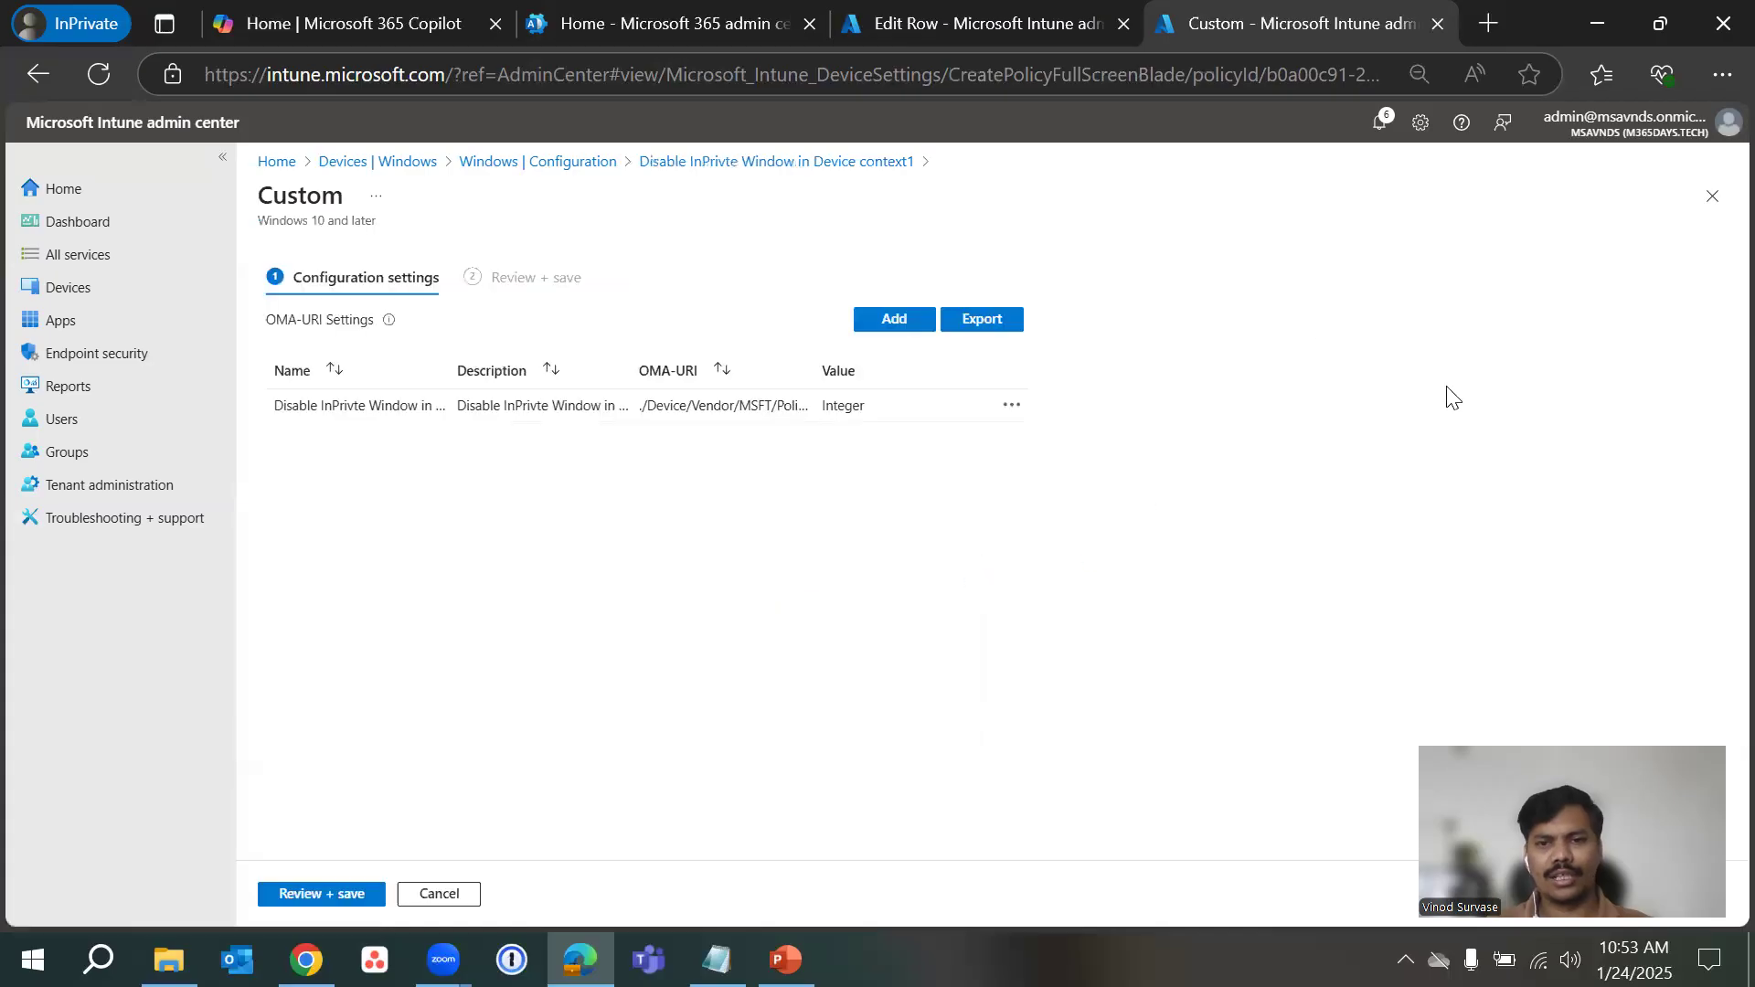
click(1011, 405)
click(1042, 432)
click(1433, 326)
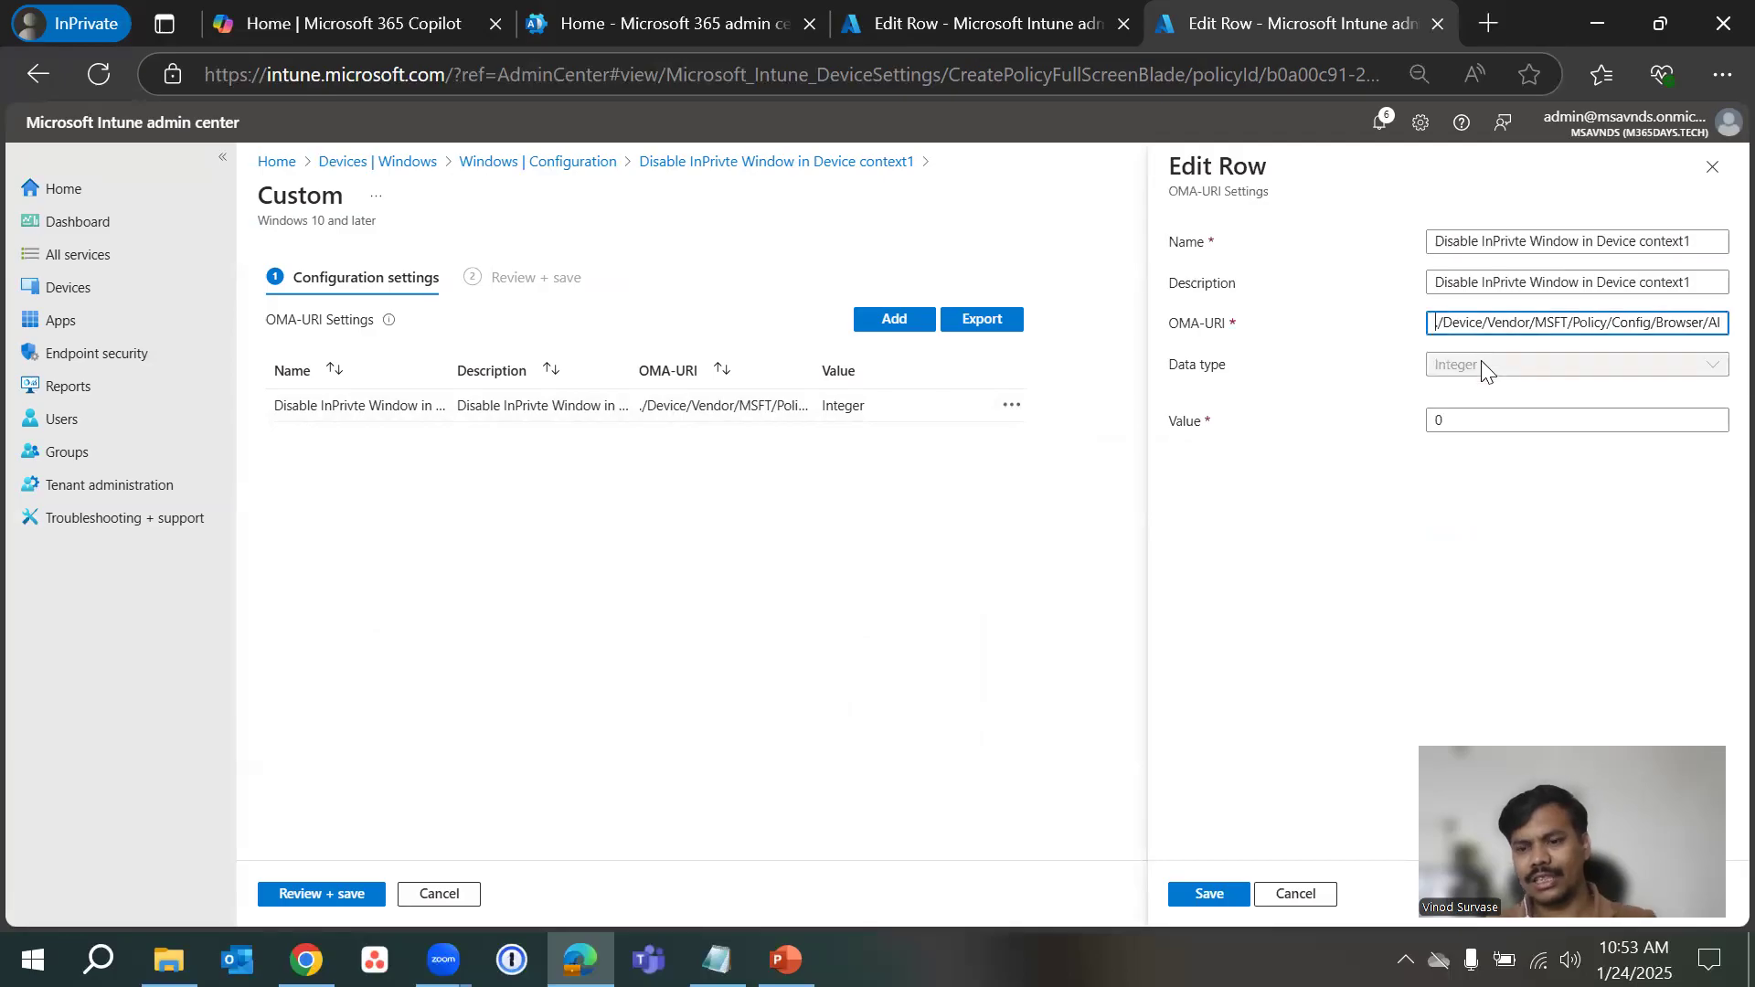
key(End)
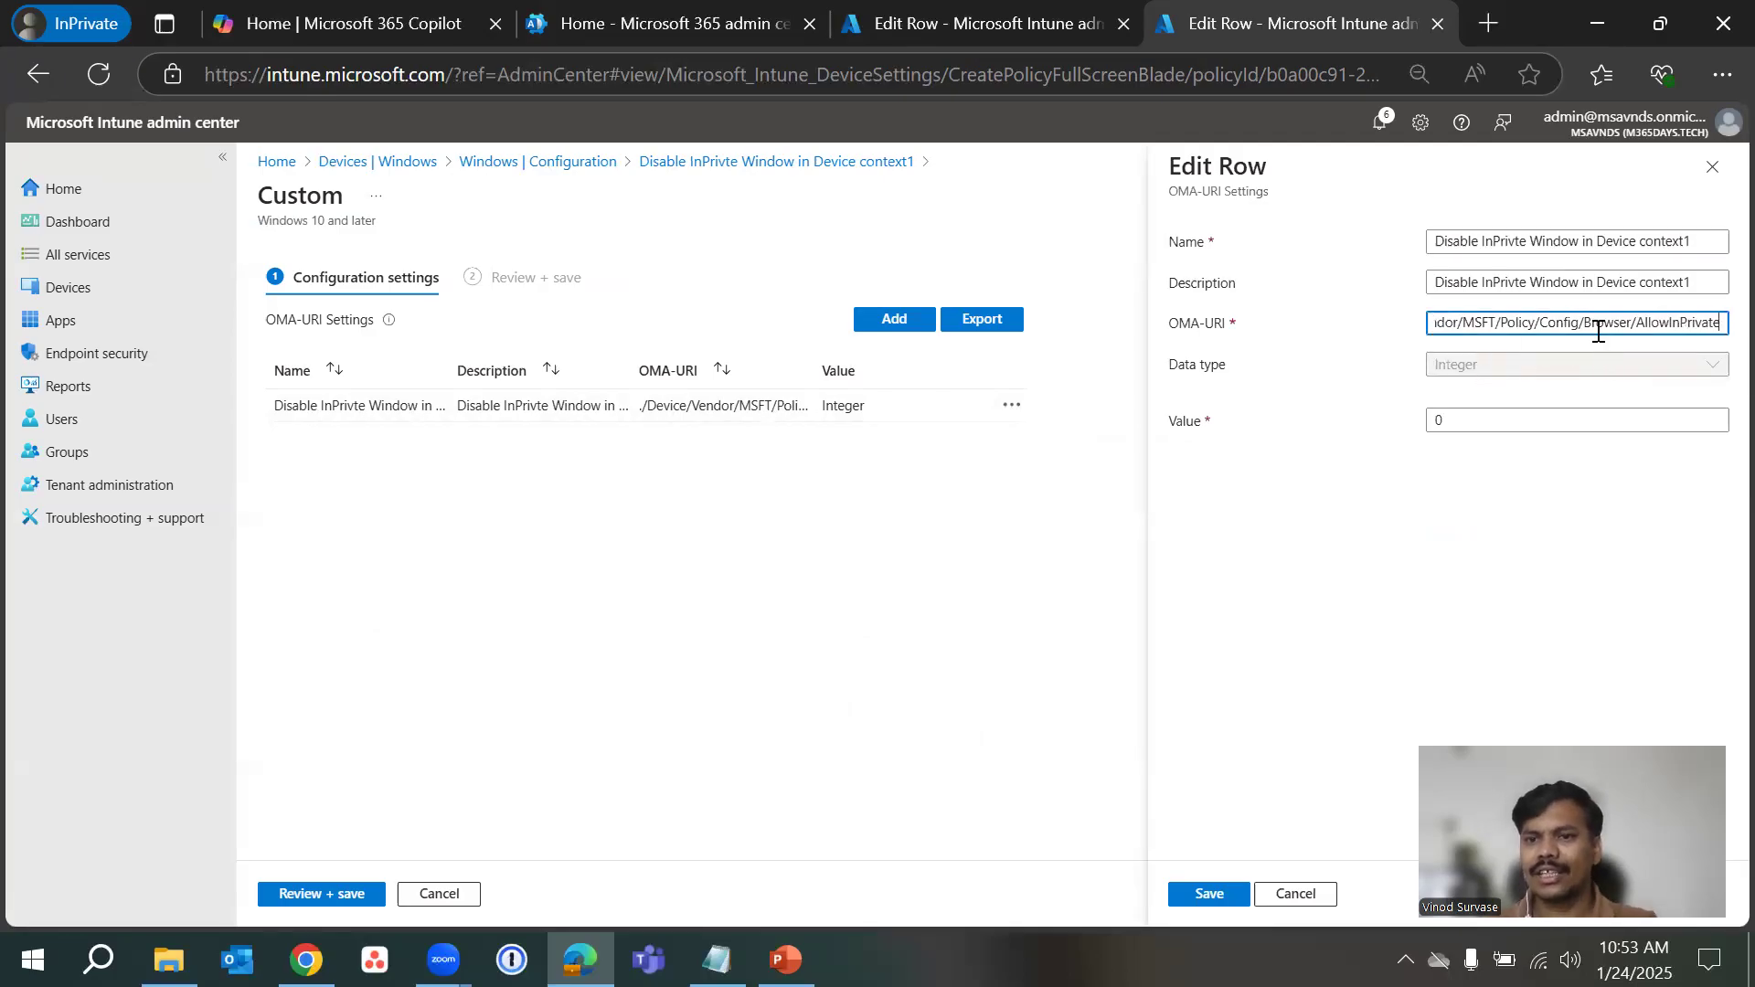
drag(1493, 319, 1716, 323)
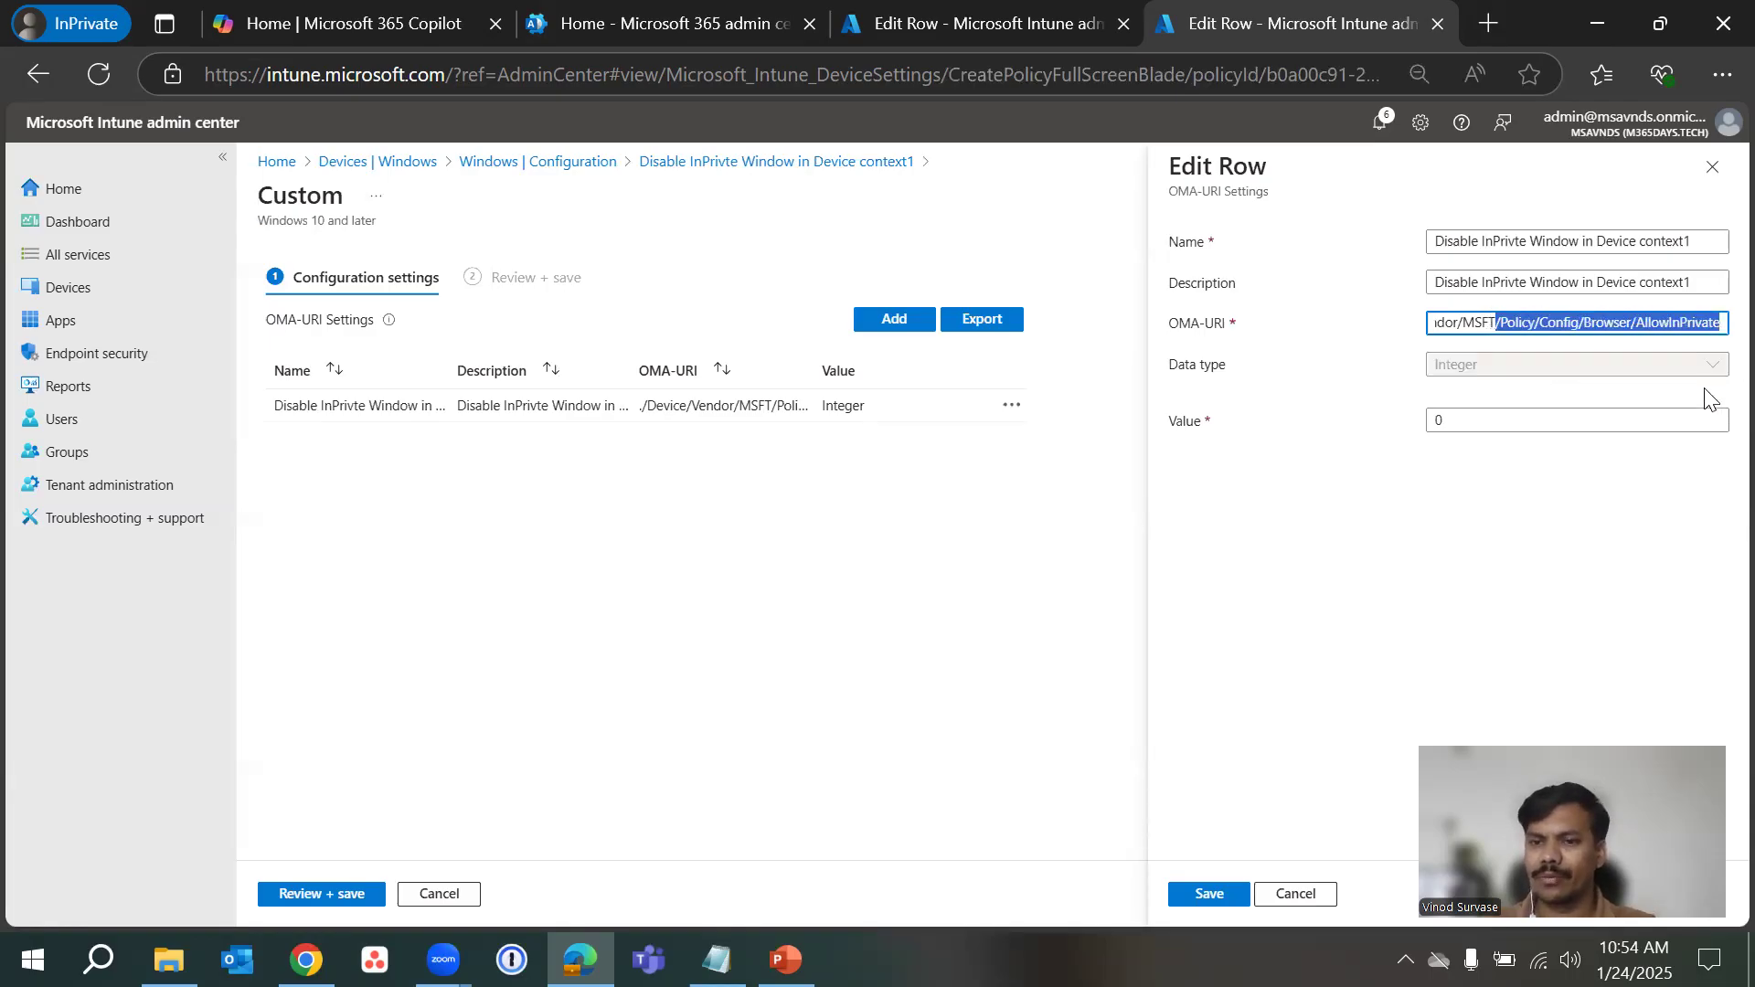
key(Home)
click(1379, 581)
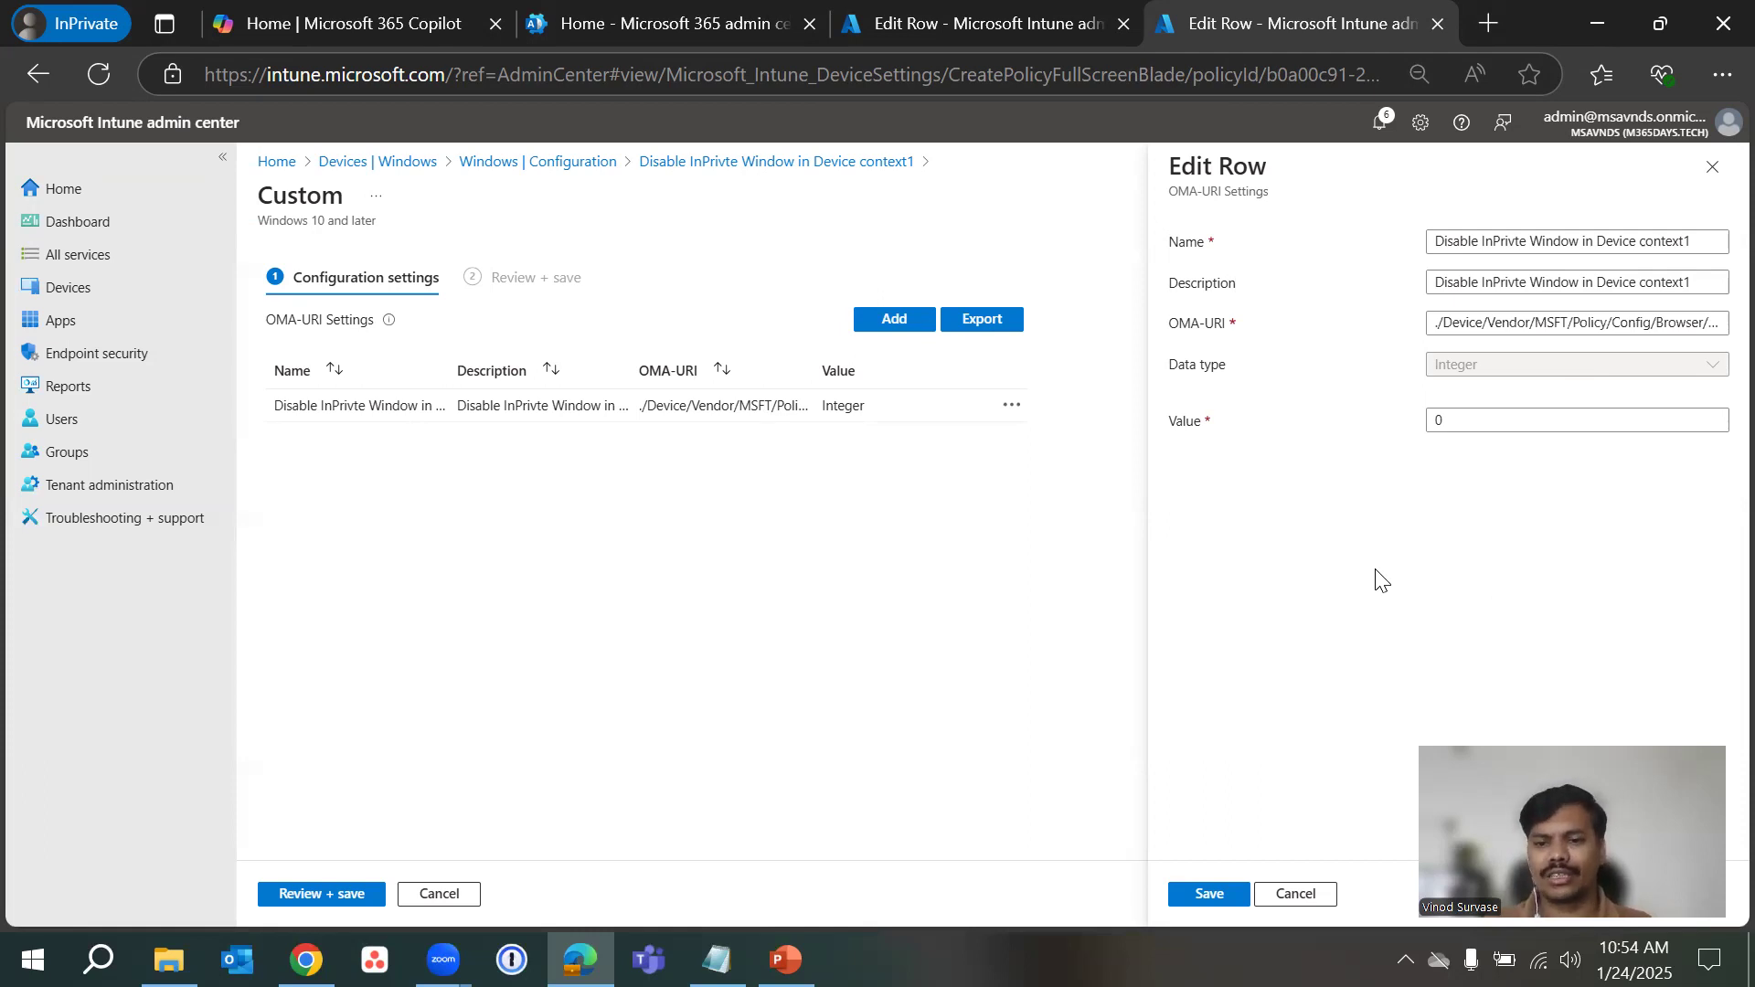
- Cancel the row edit, discard the profile's unsaved edits, and return to the Windows configuration policies
click(1298, 900)
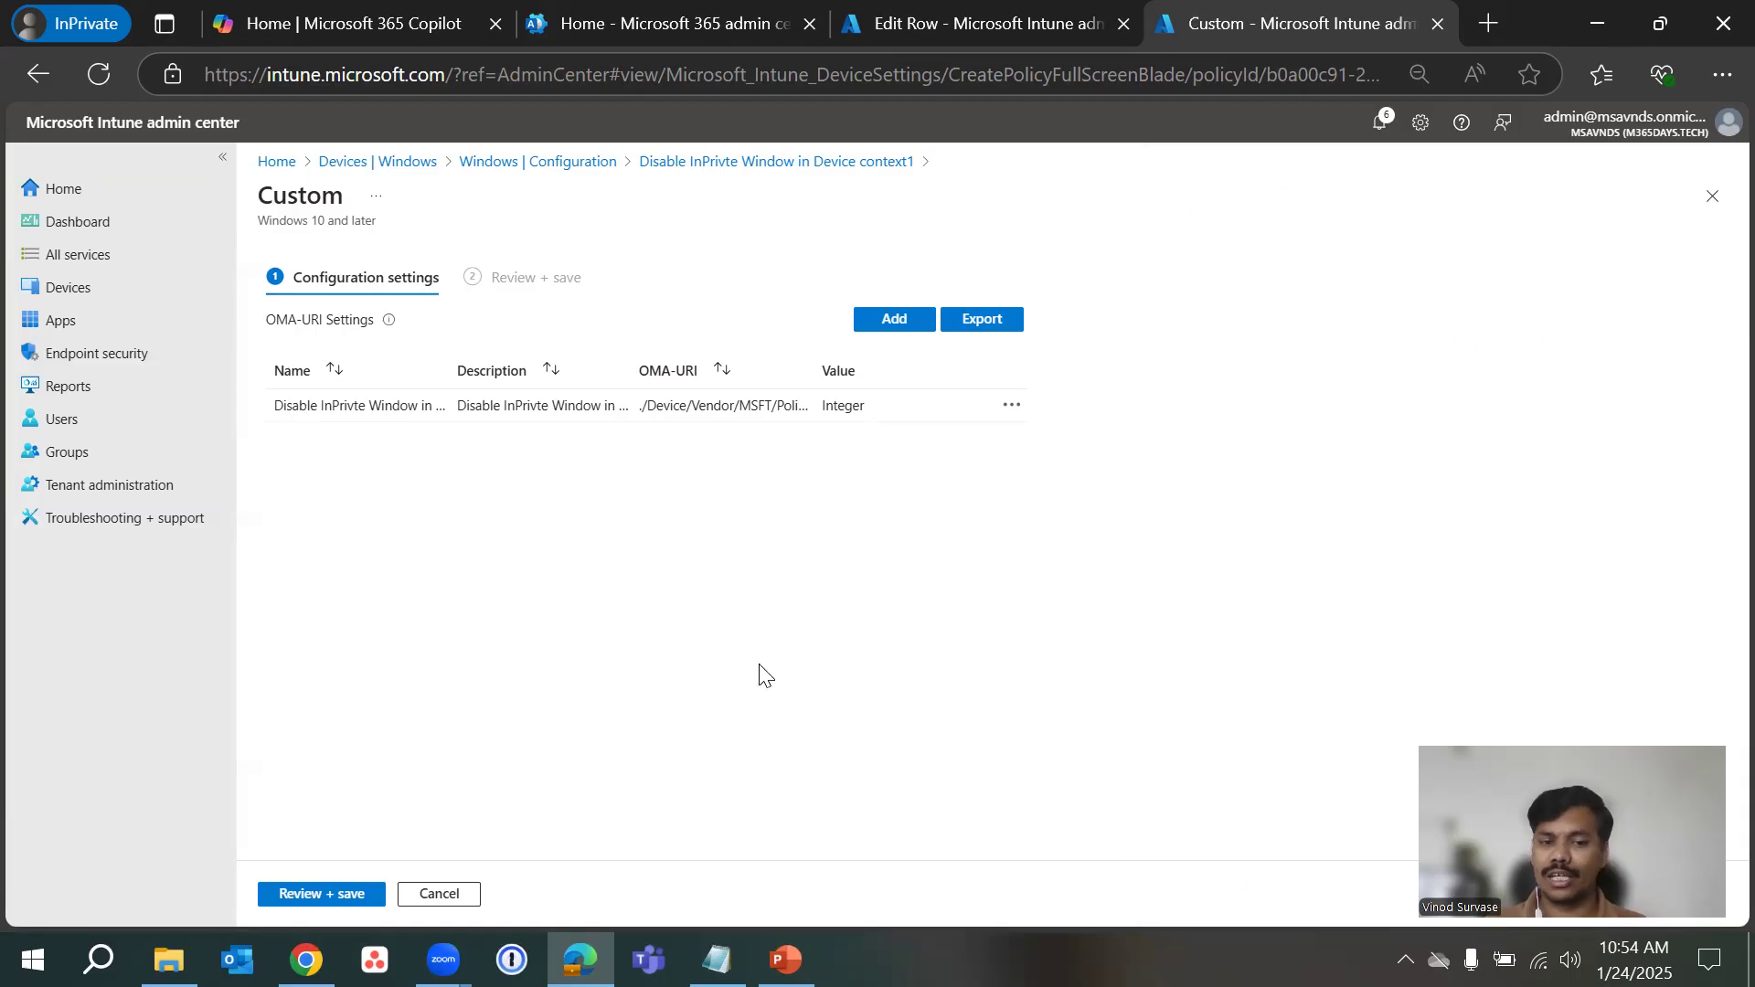
click(721, 162)
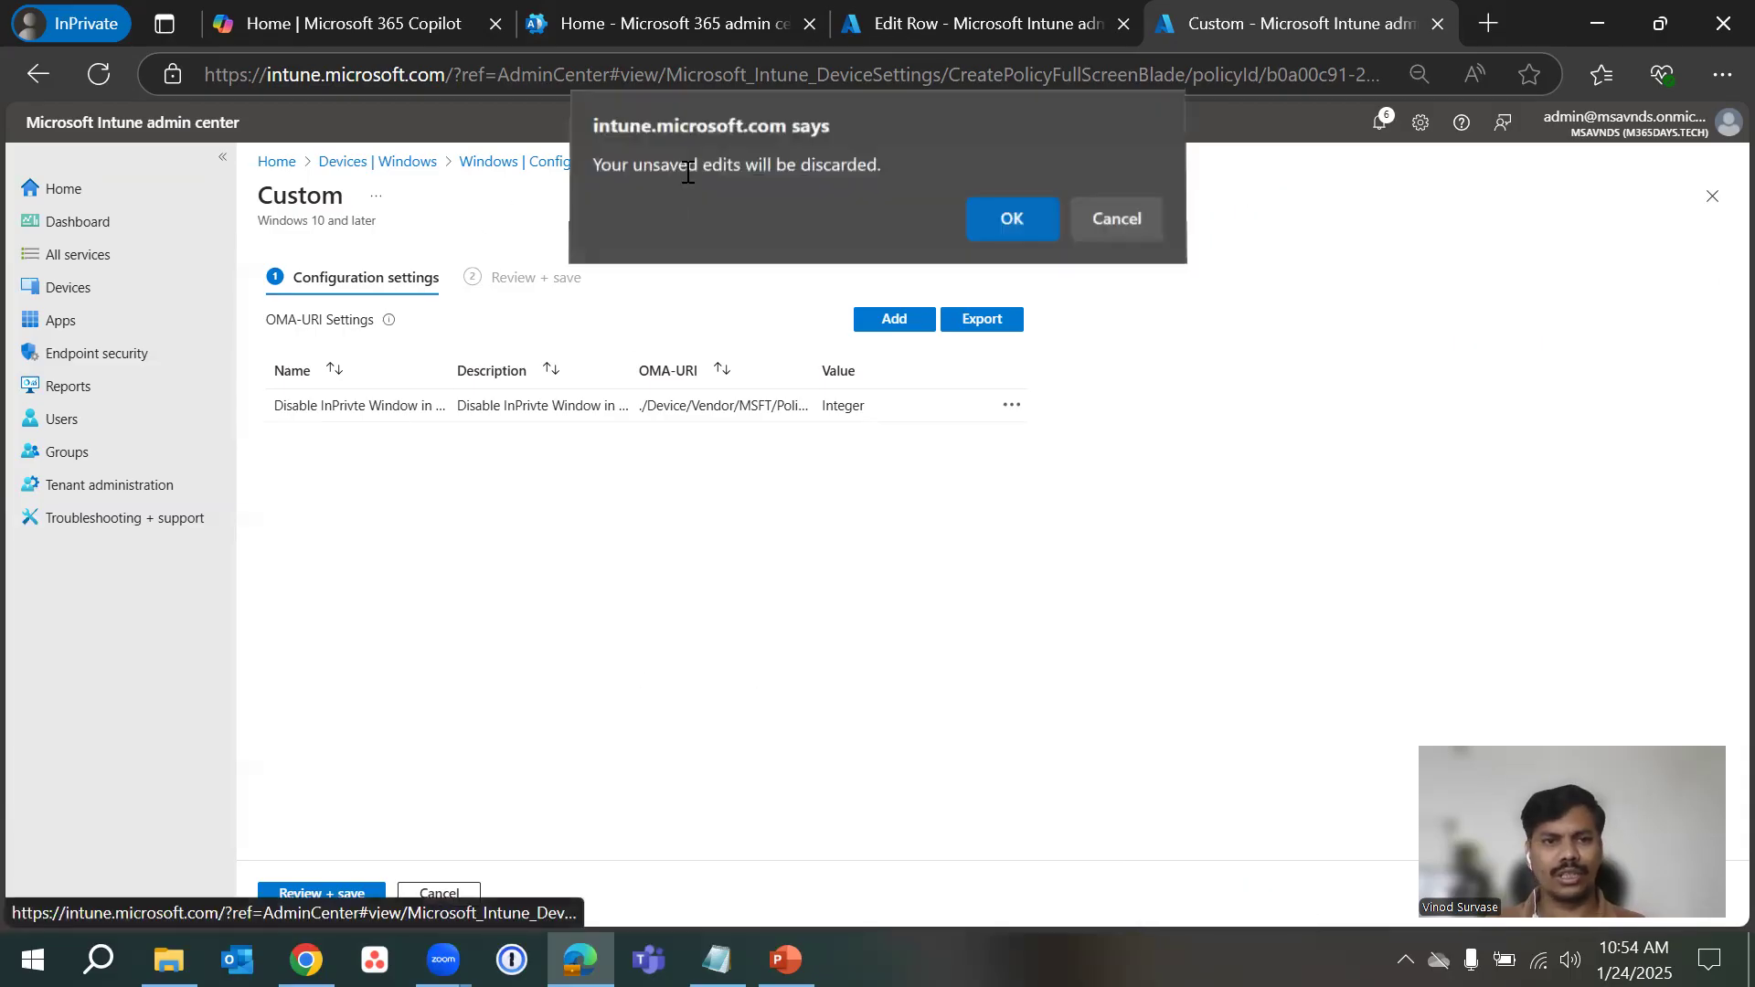
click(1010, 227)
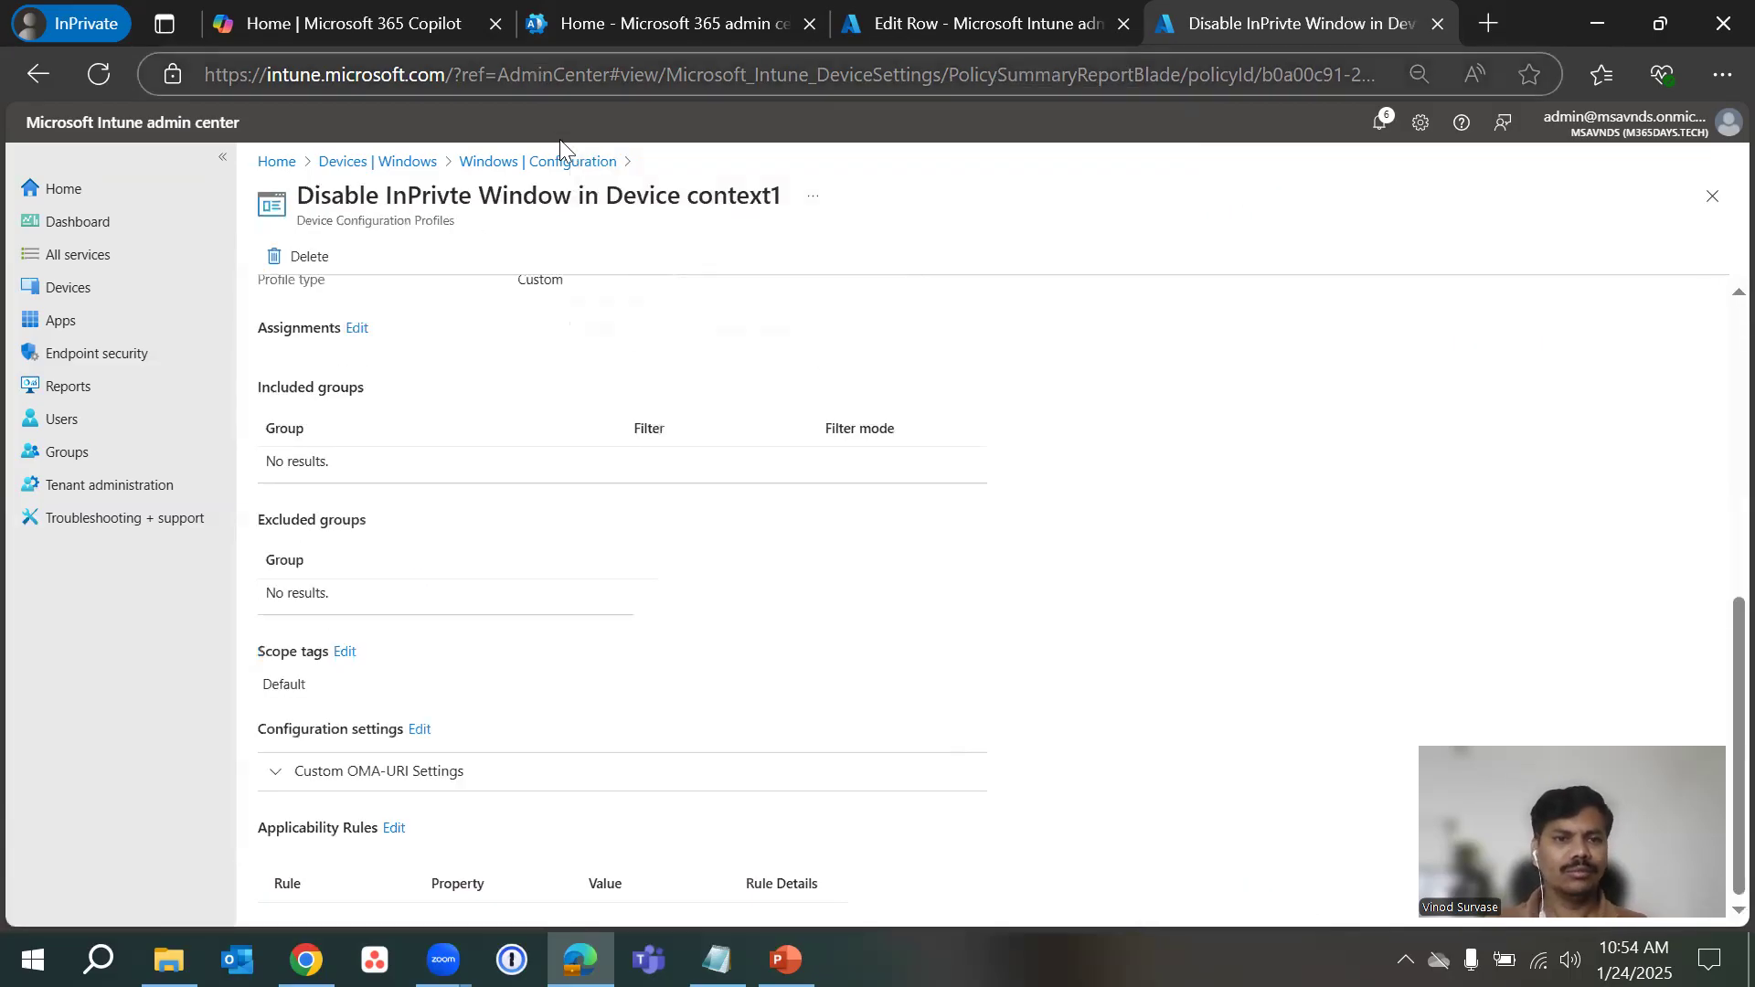
click(524, 167)
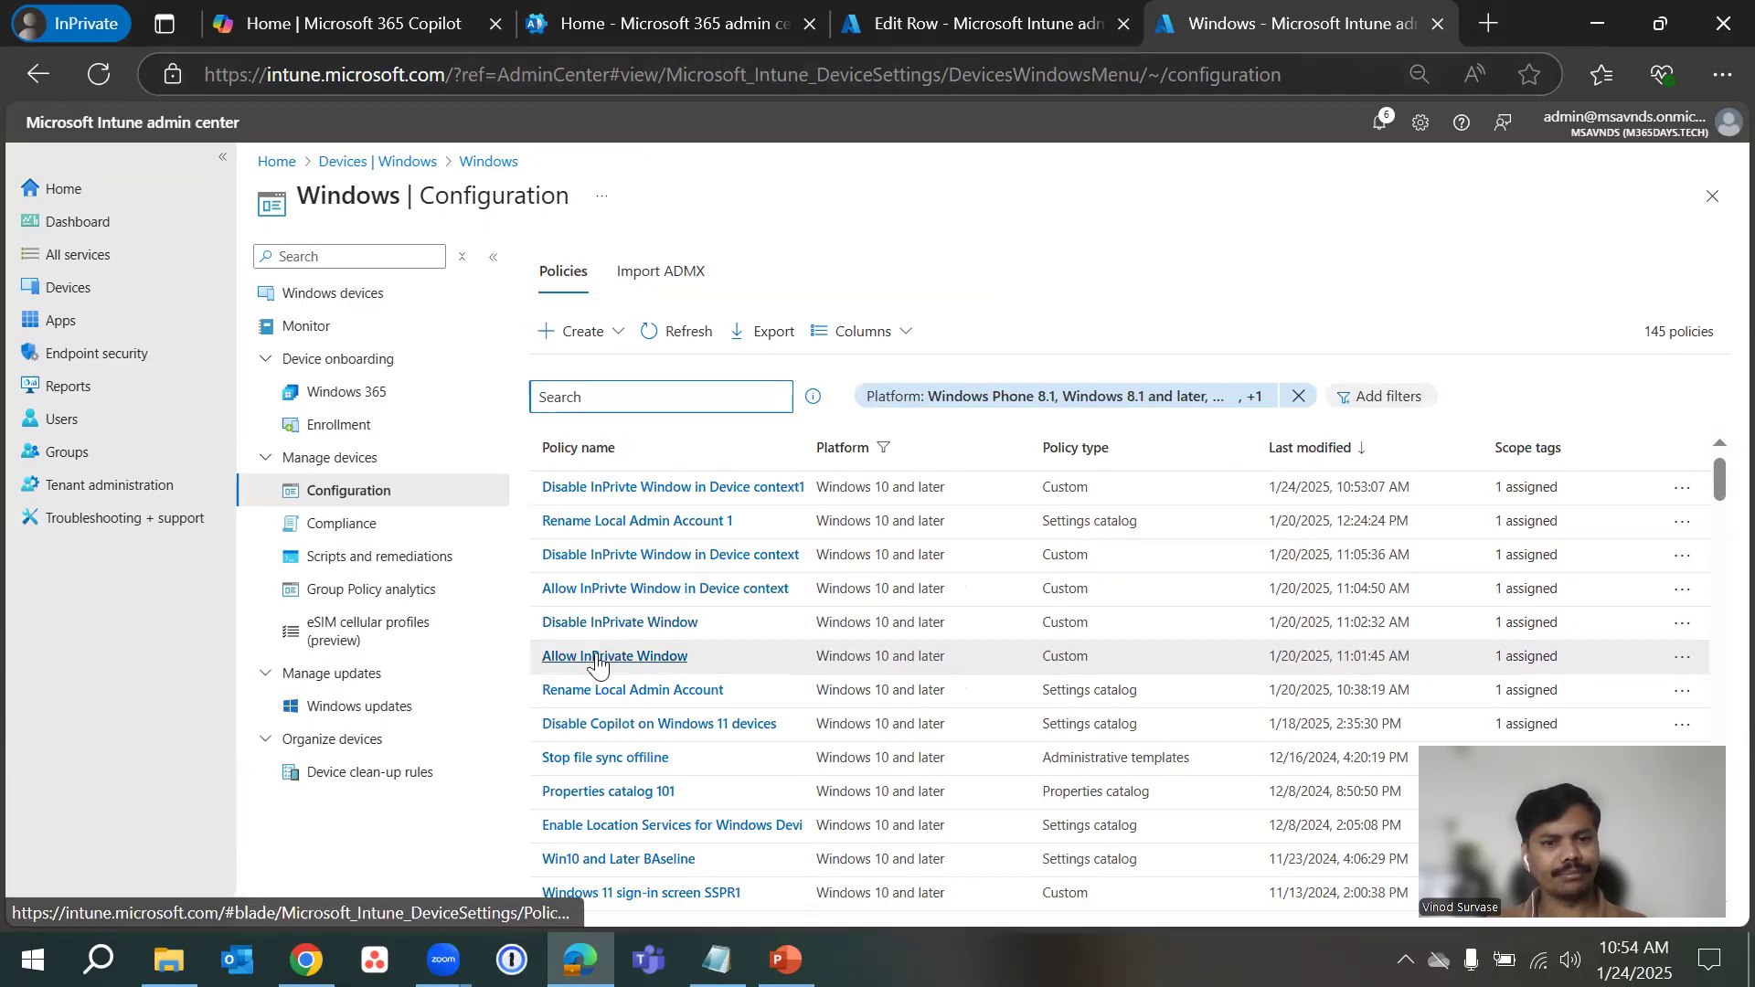
- Open the "Allow InPrivate Window" profile, and in the other Intune tab discard the open row edit and return to the policy list
click(678, 654)
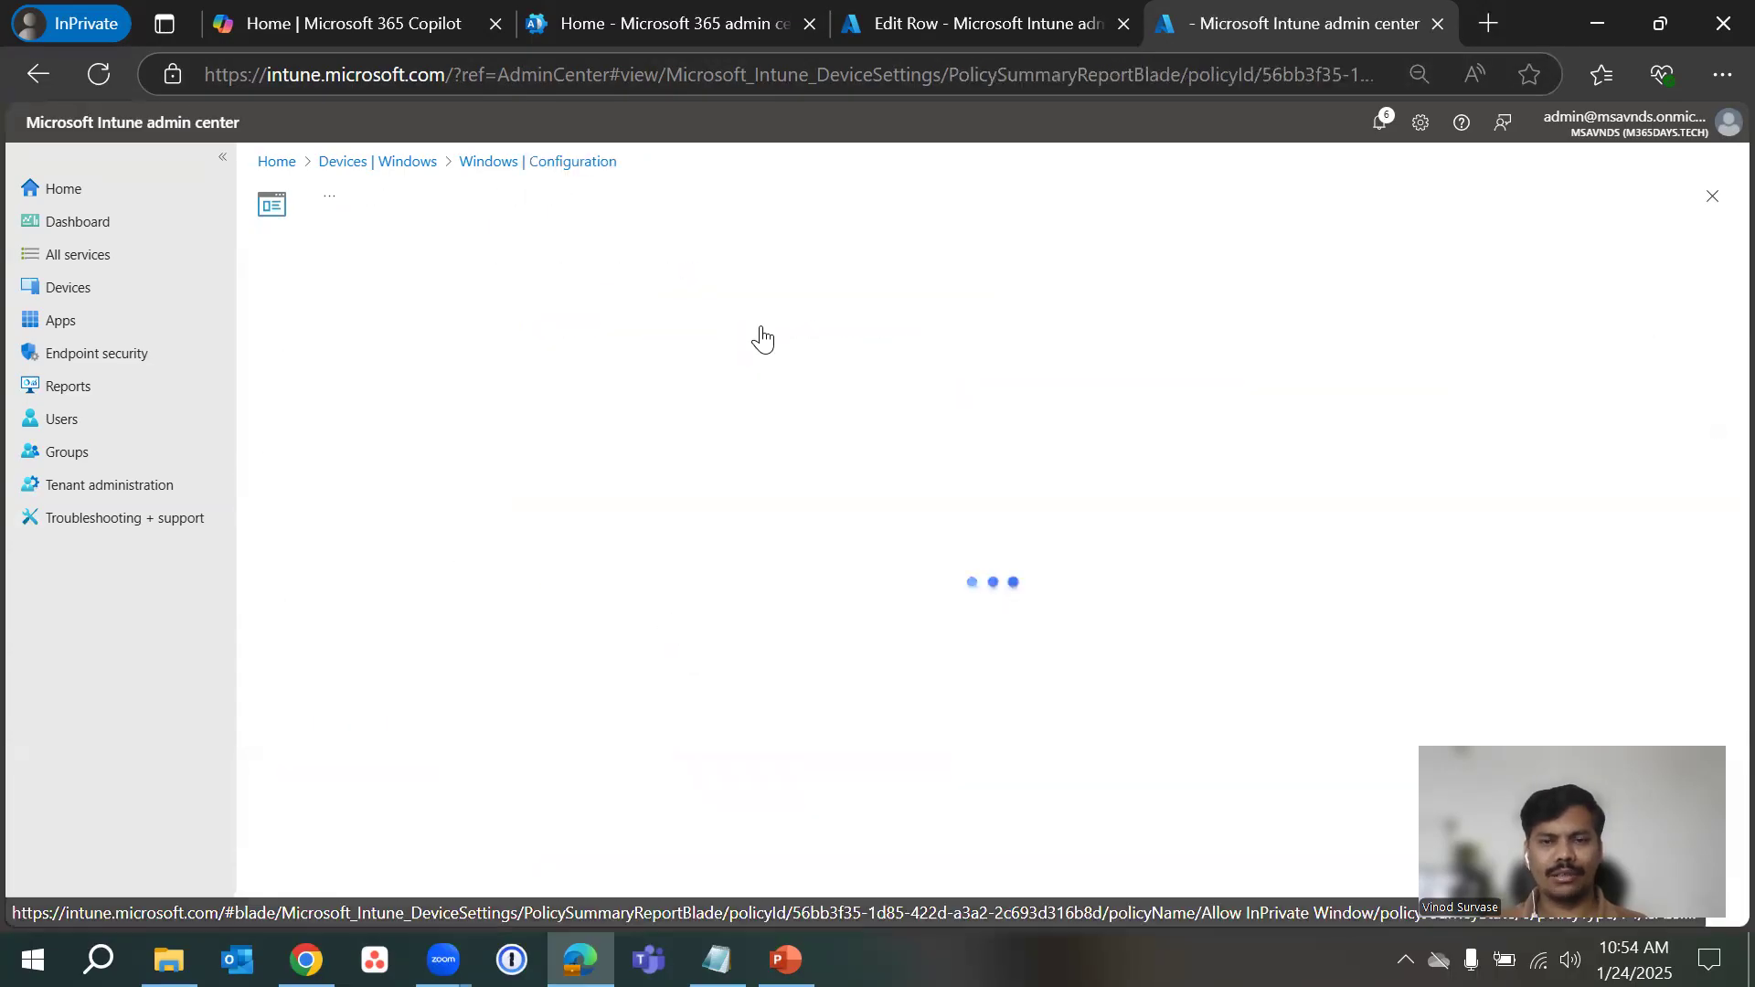
click(1035, 20)
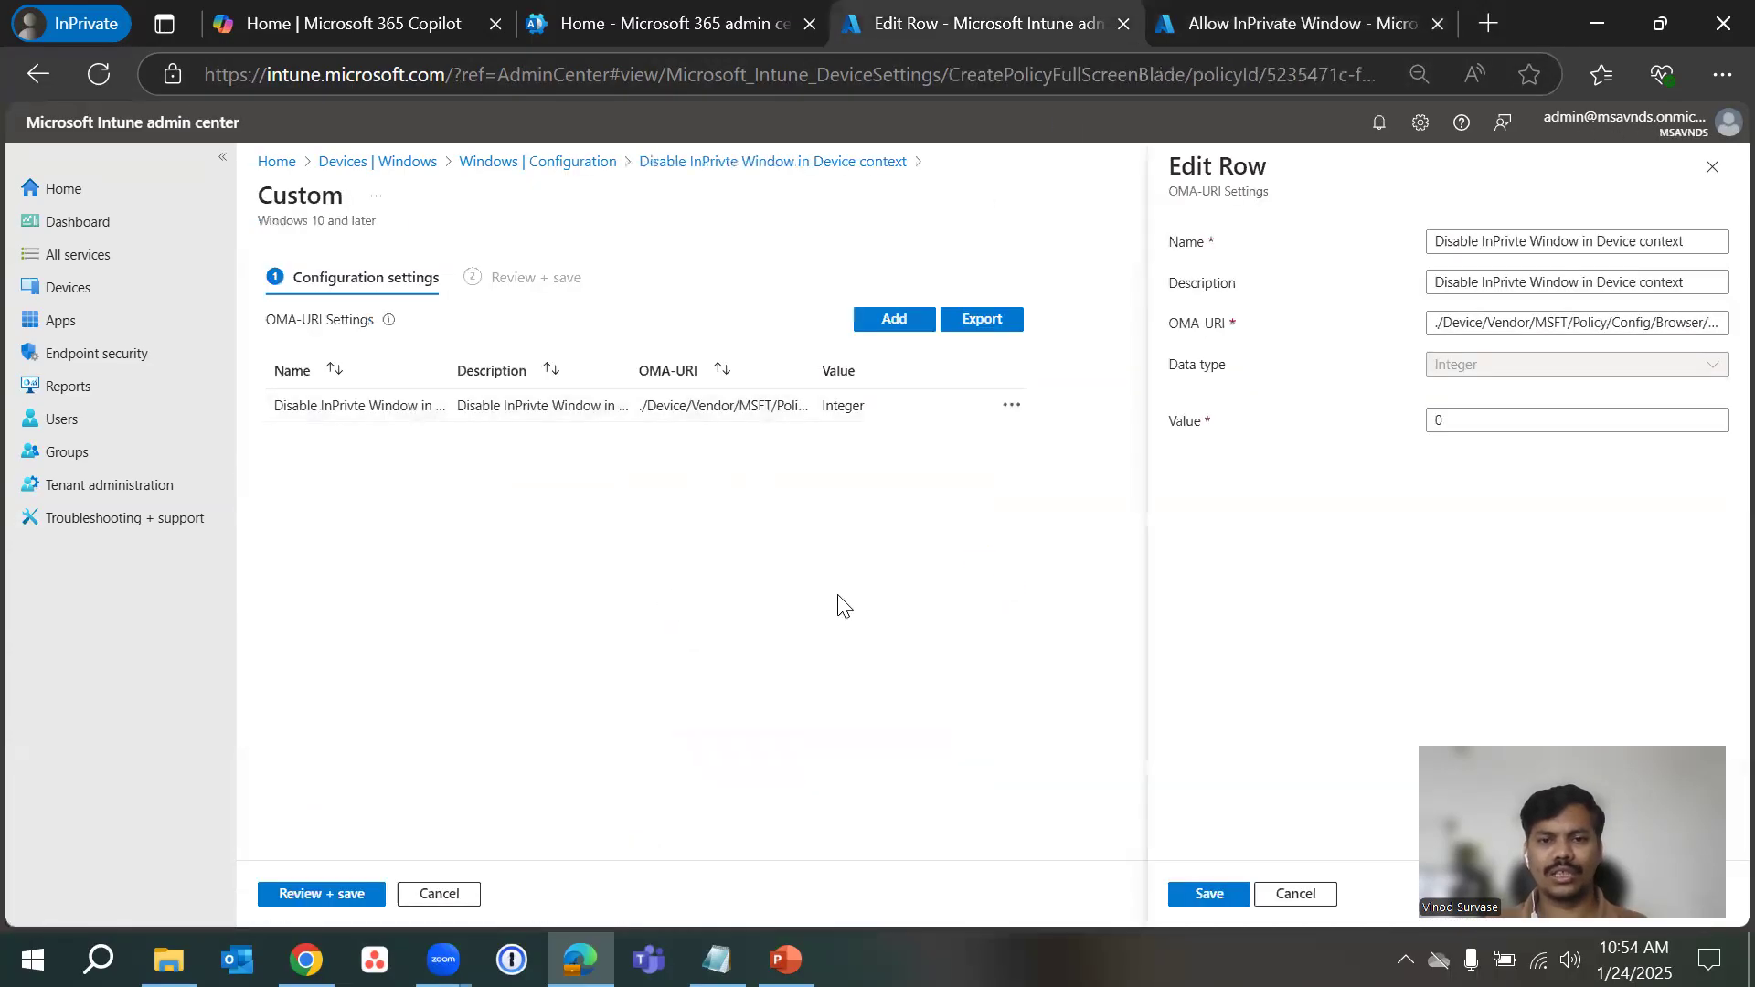
click(1296, 896)
click(676, 163)
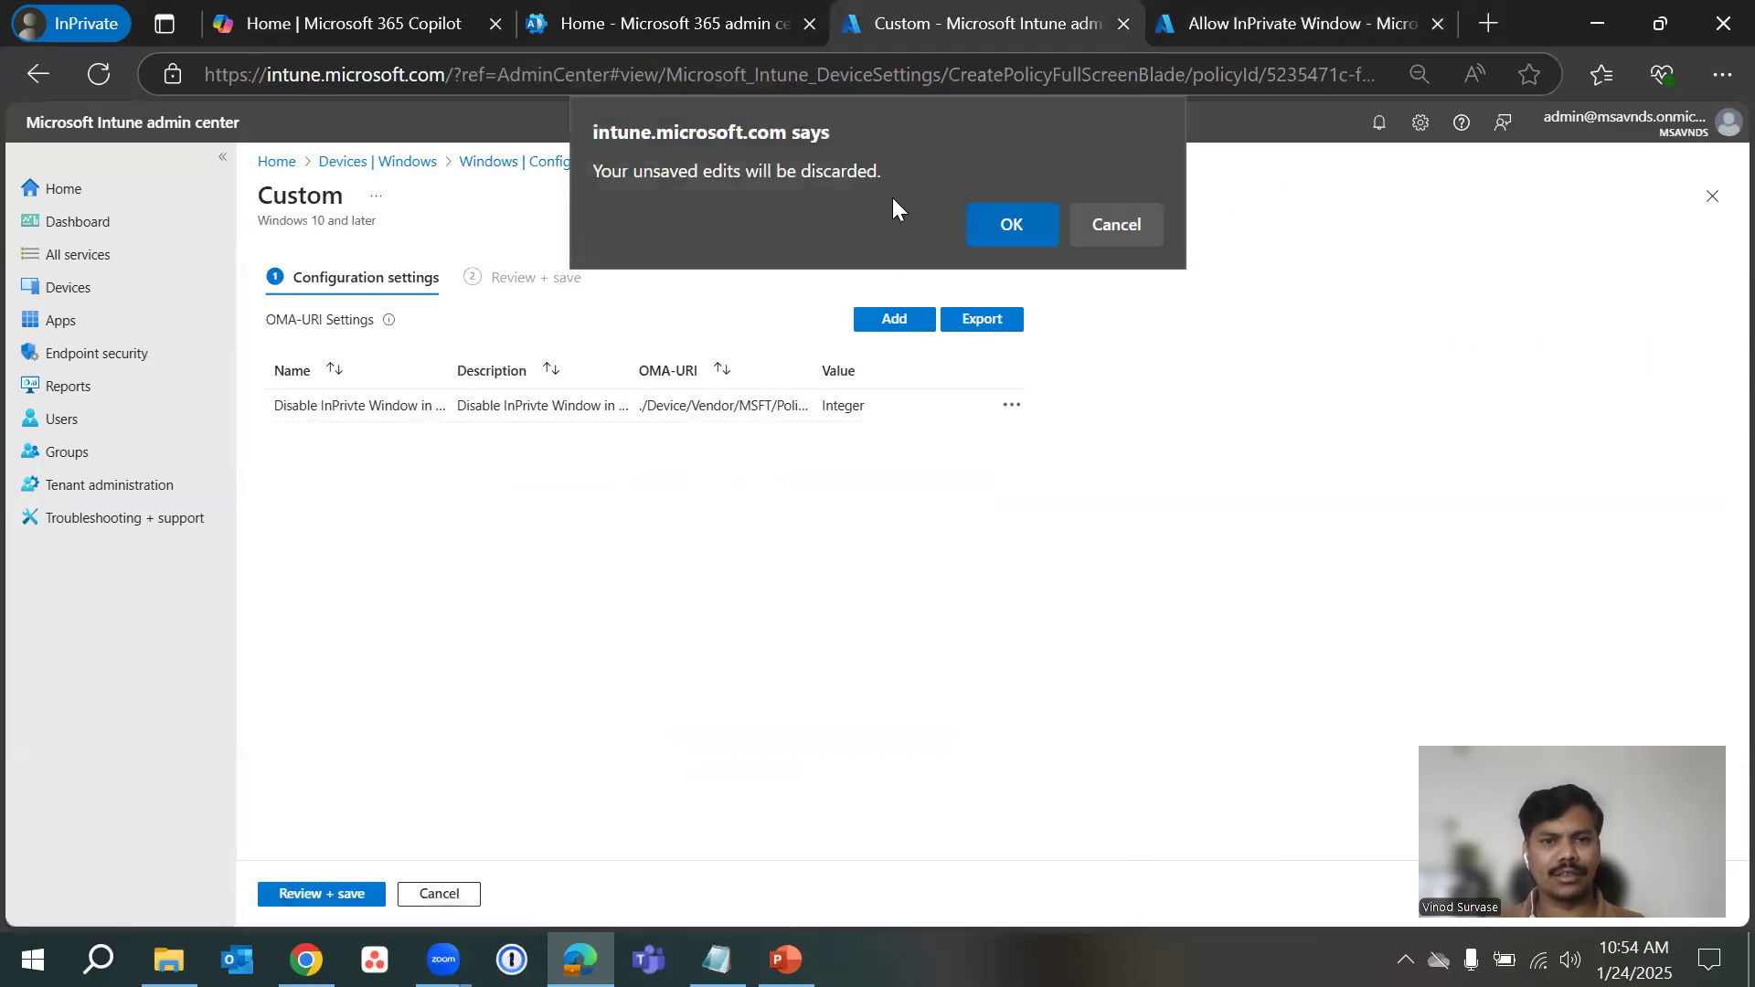
key(Return)
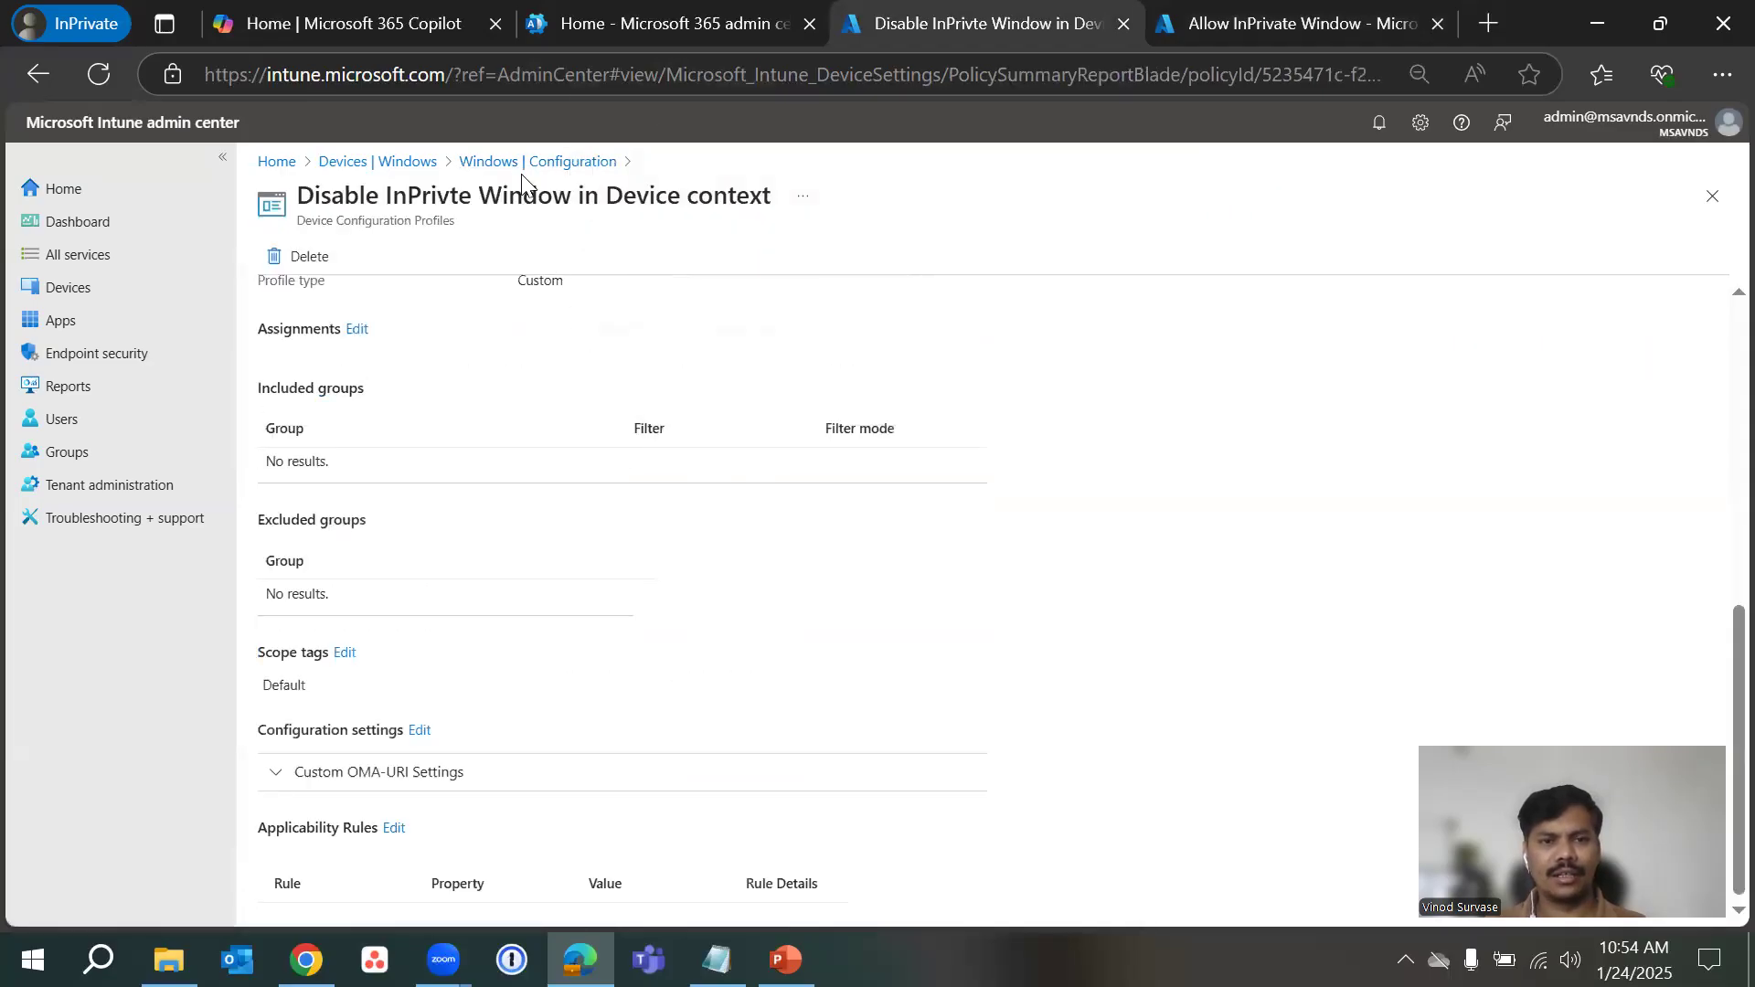
click(576, 162)
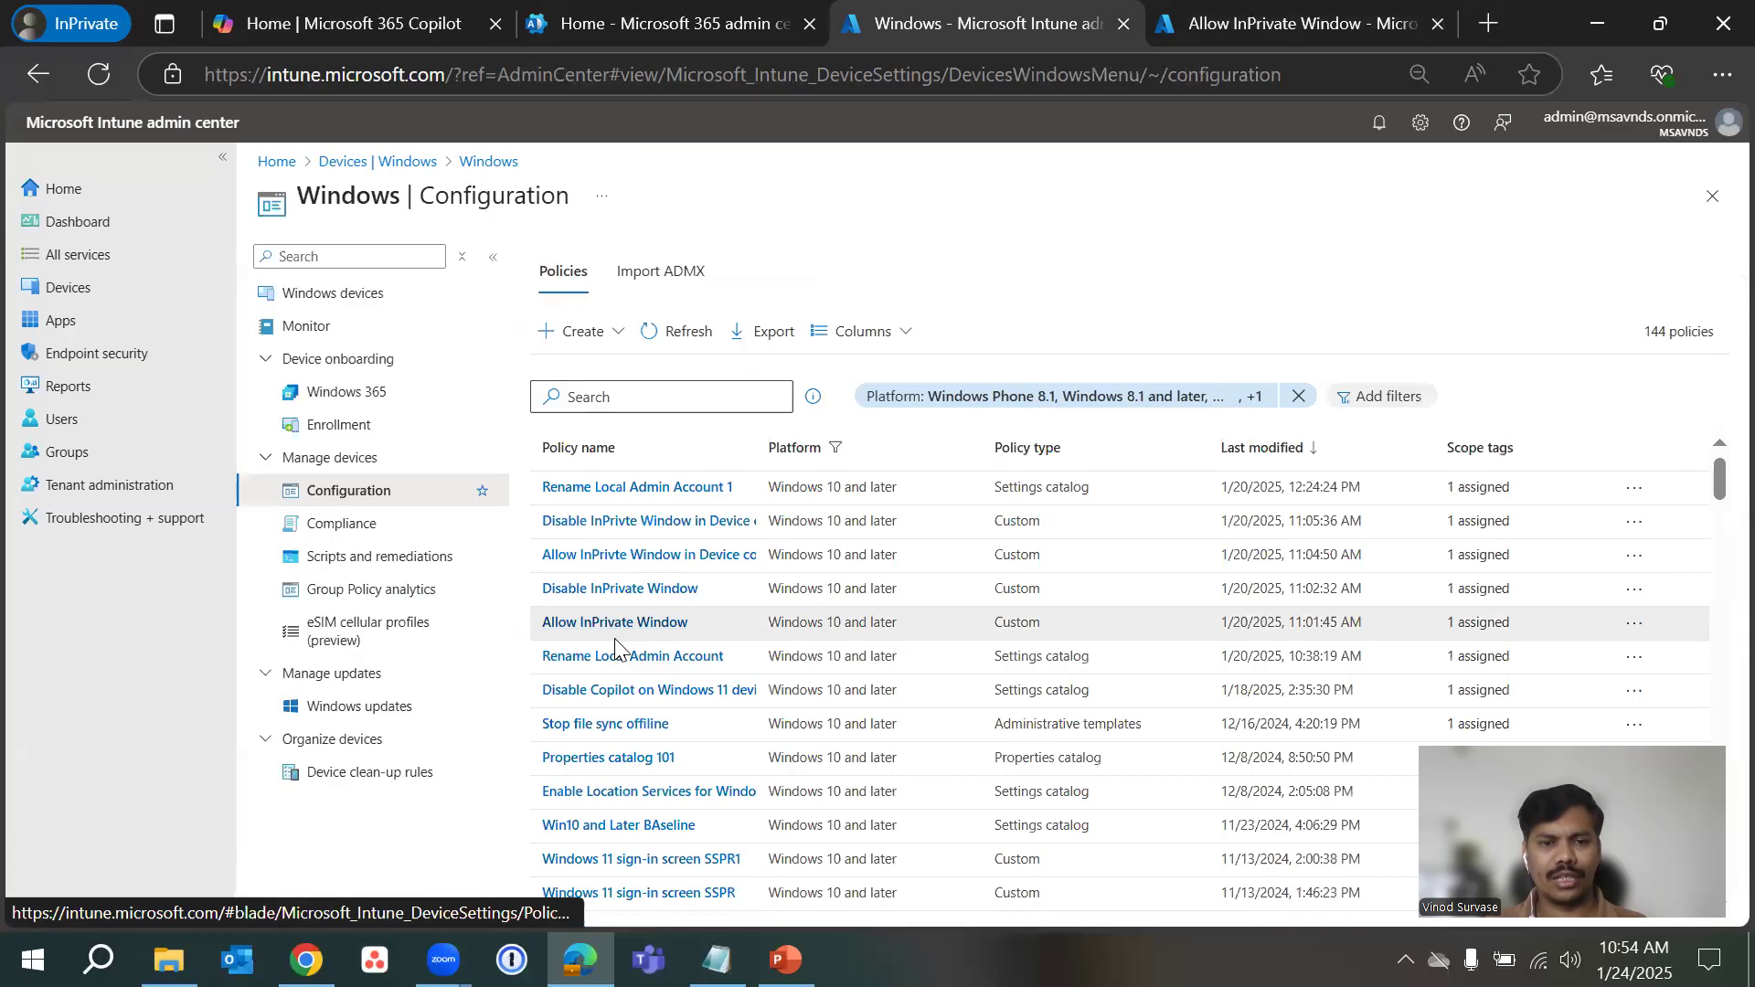
- Open the "Allow InPrivate Window" profile in this tab and examine its user-context custom OMA-URI settings
click(607, 624)
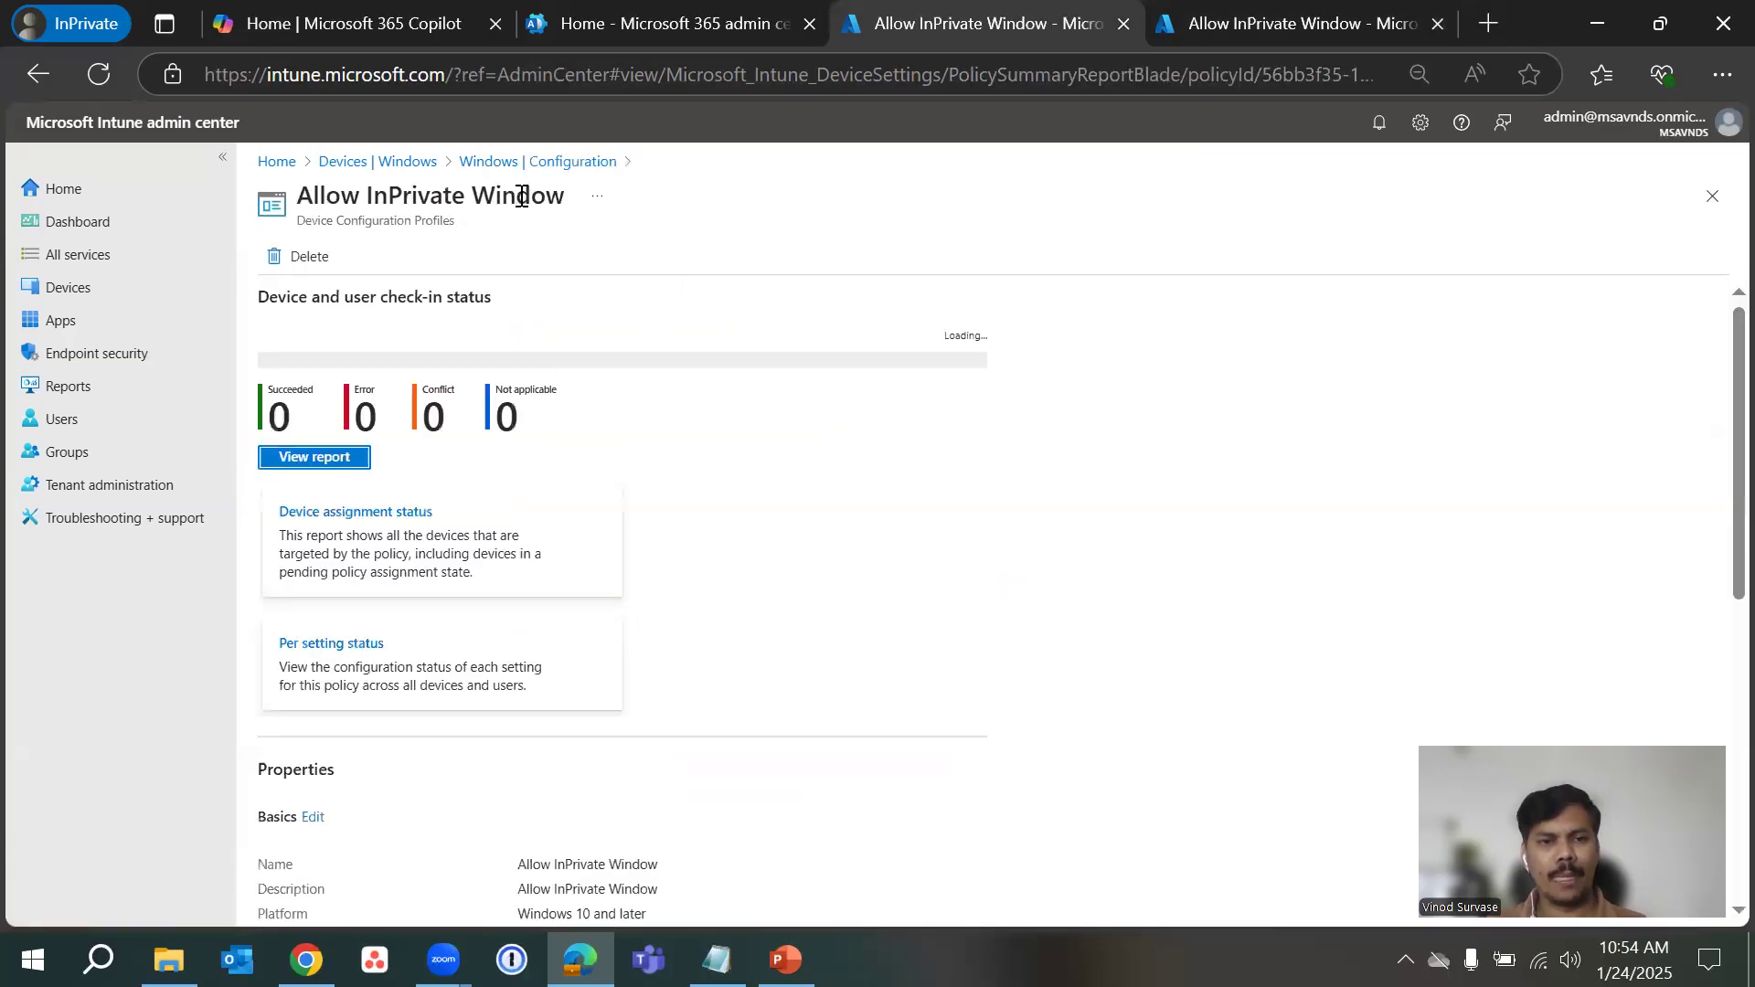
drag(568, 197, 304, 197)
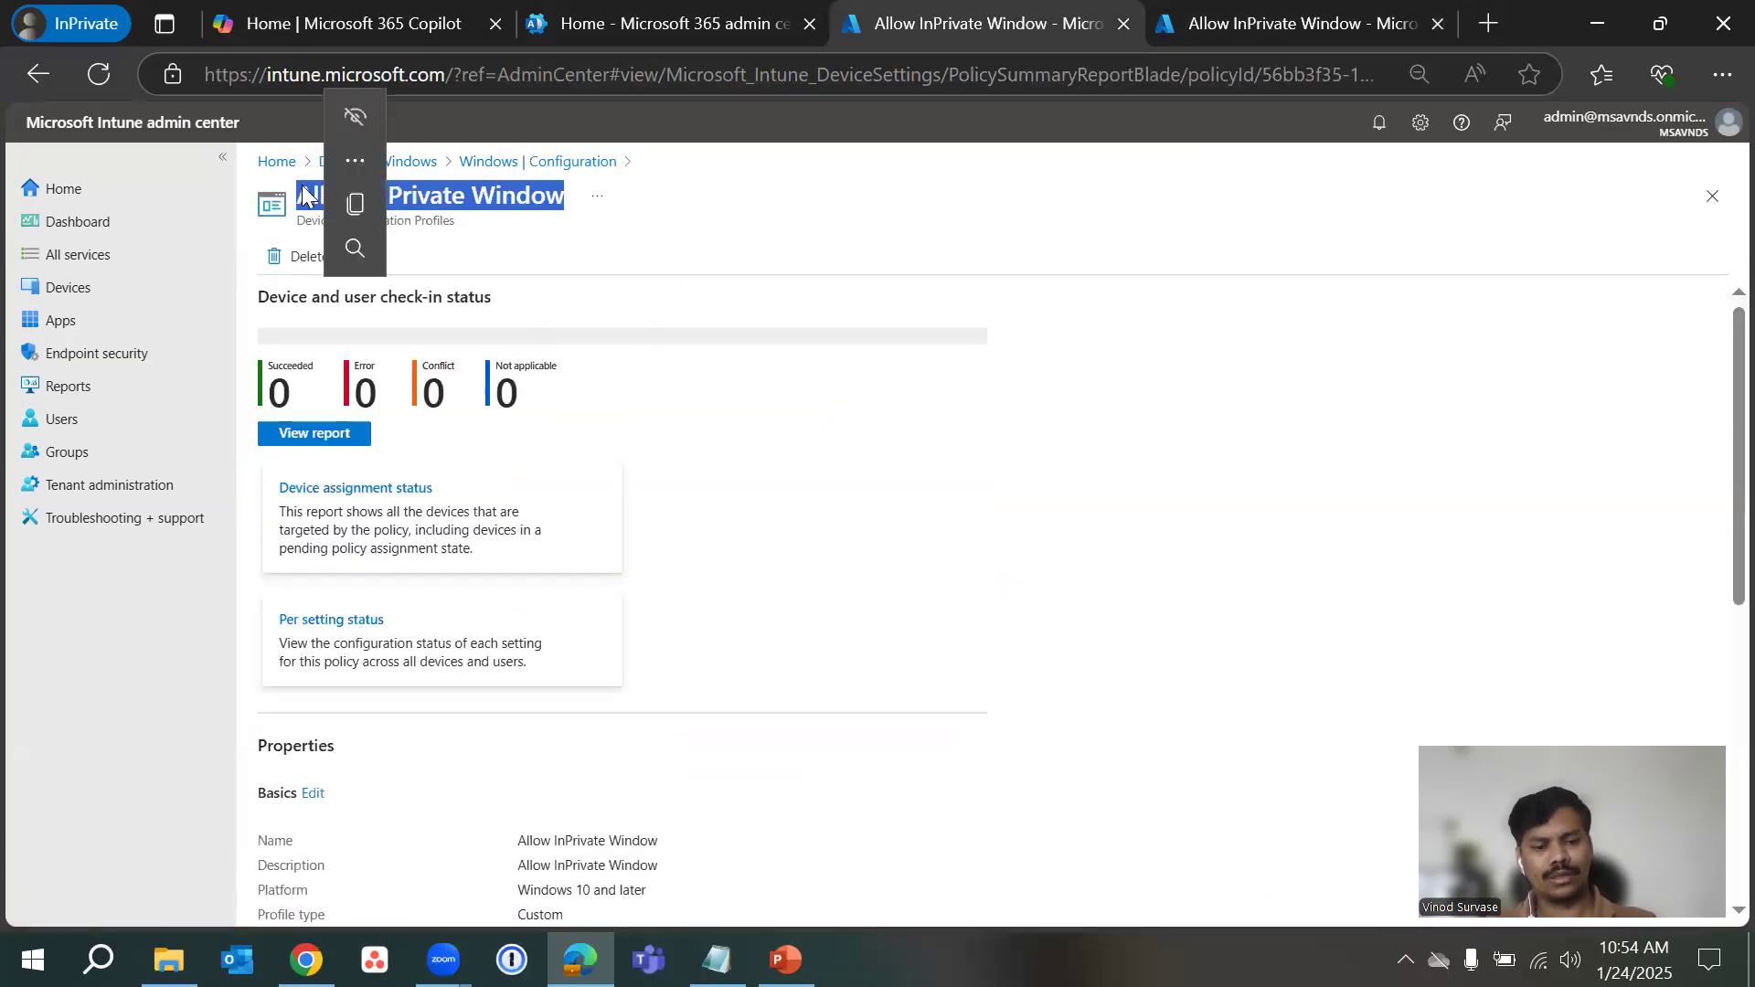
click(1154, 469)
scroll(1154, 469, down, 4)
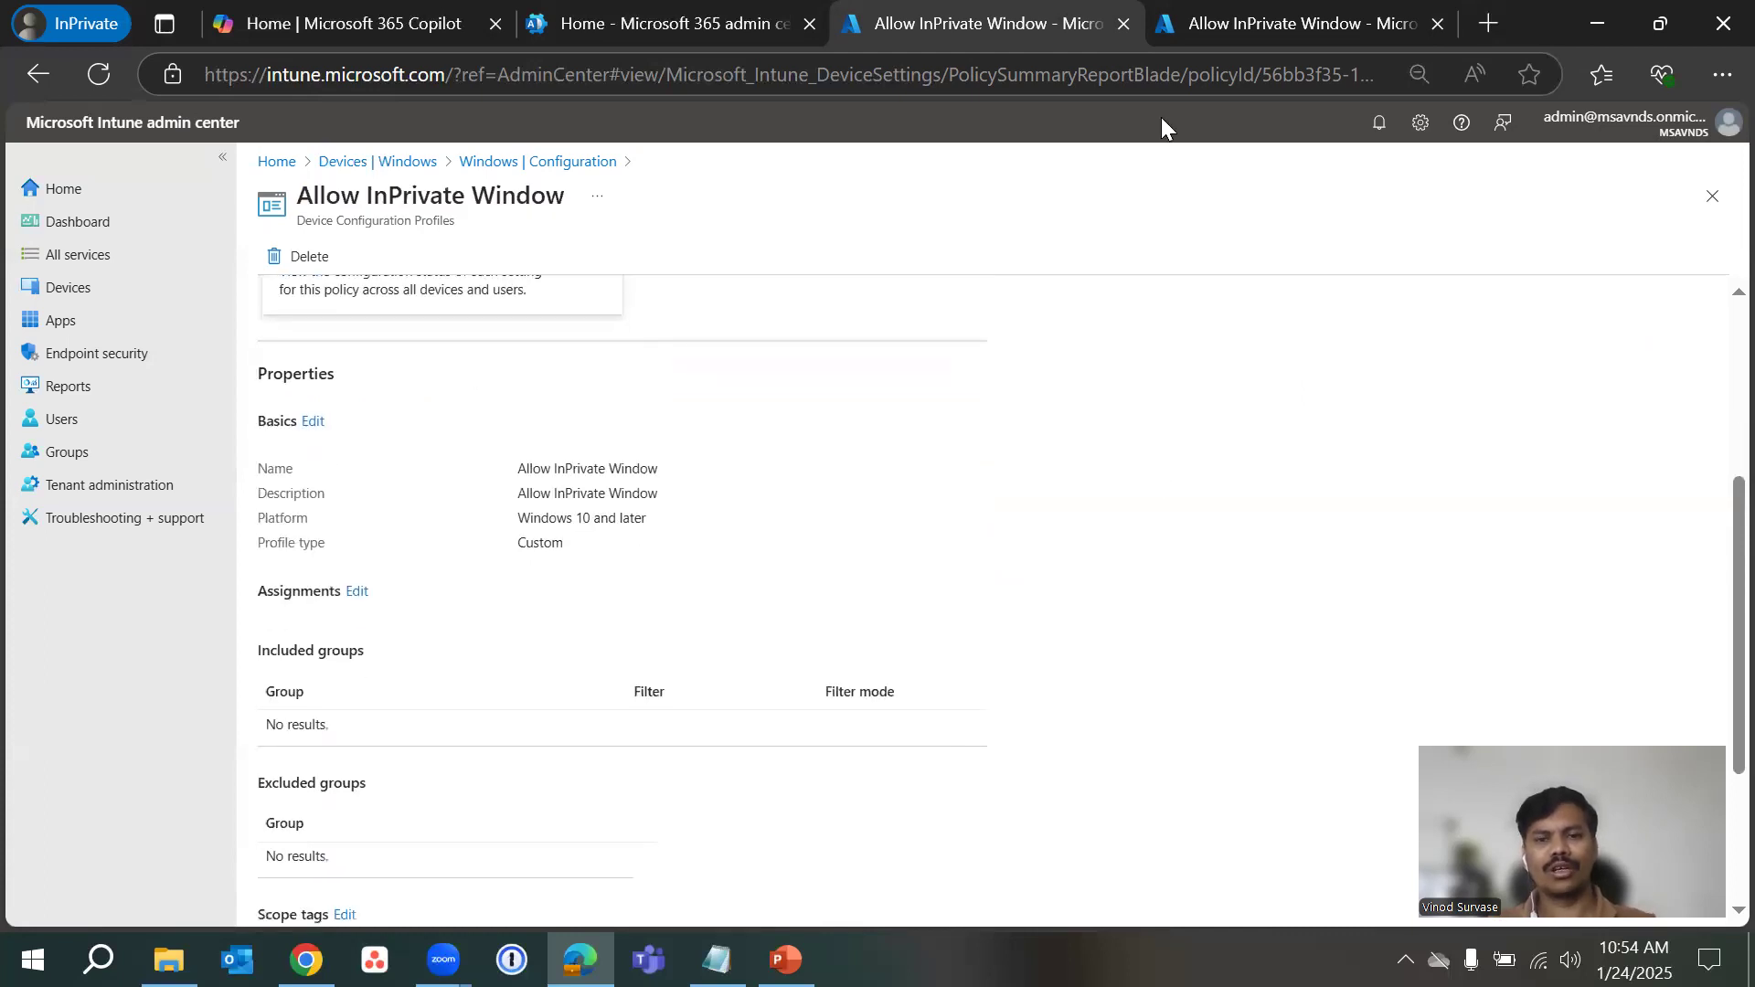
scroll(1212, 532, down, 3)
click(639, 771)
scroll(1097, 576, down, 2)
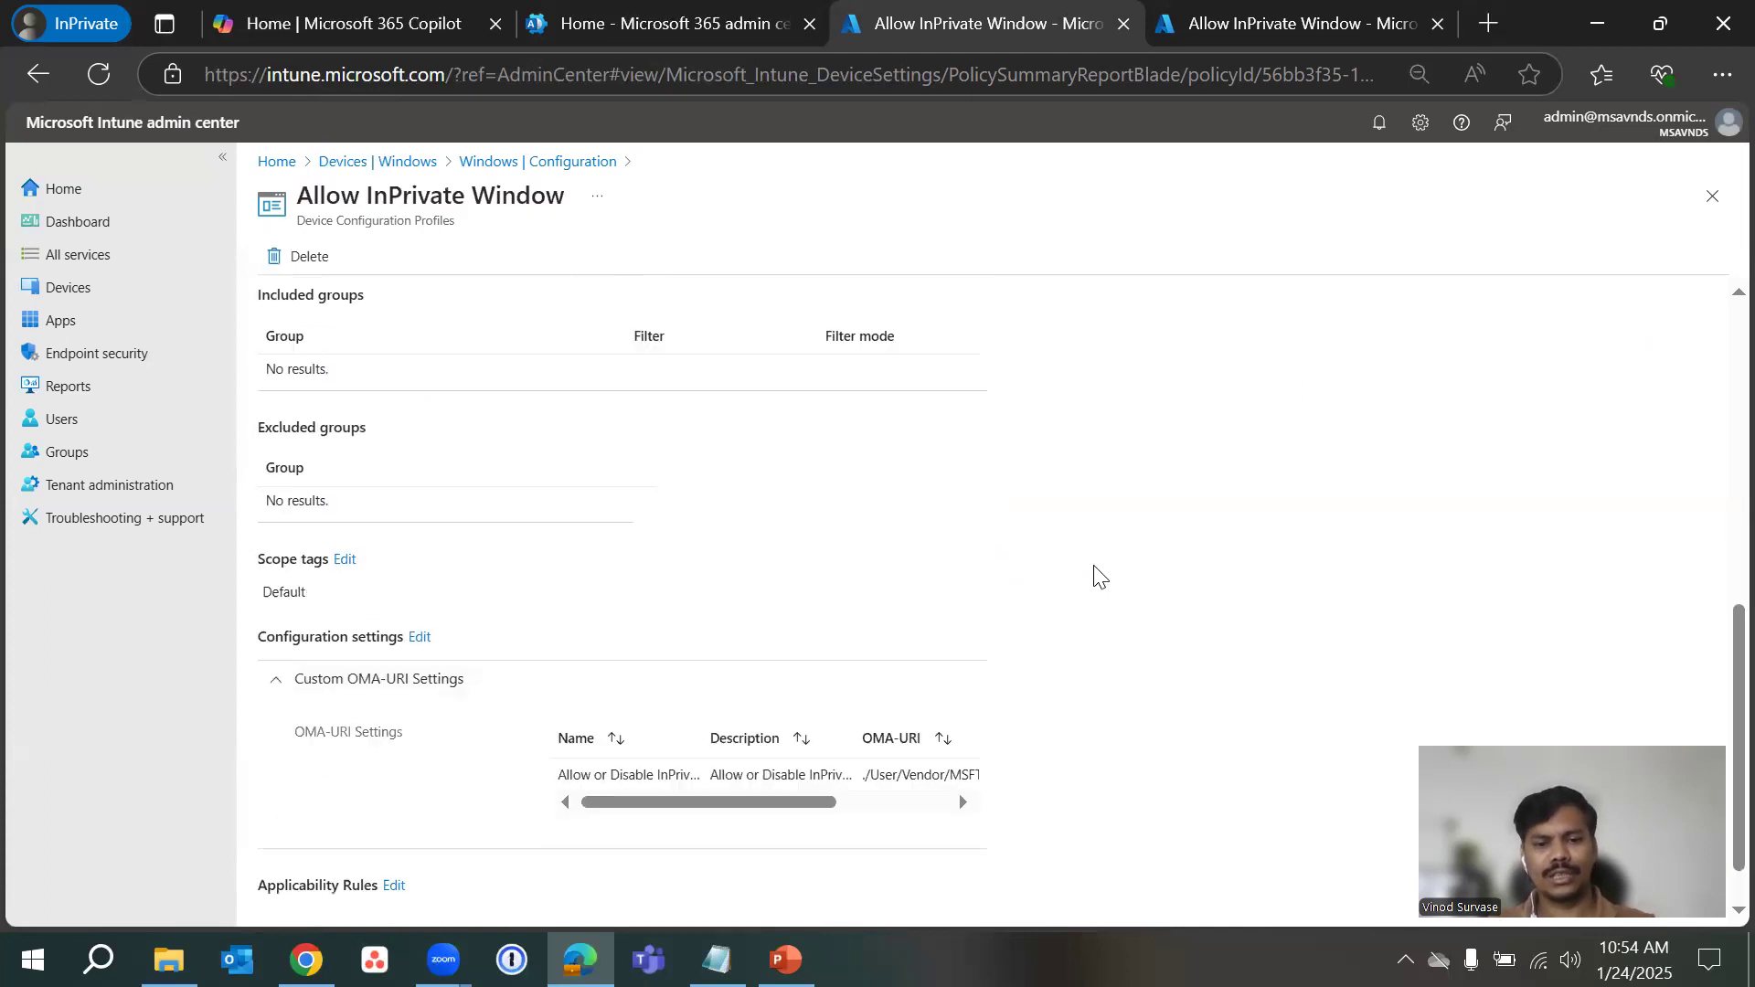
- In the other Intune tab, start a new policy from the Windows configuration list for Windows 10 and later, using the Custom template
click(1275, 27)
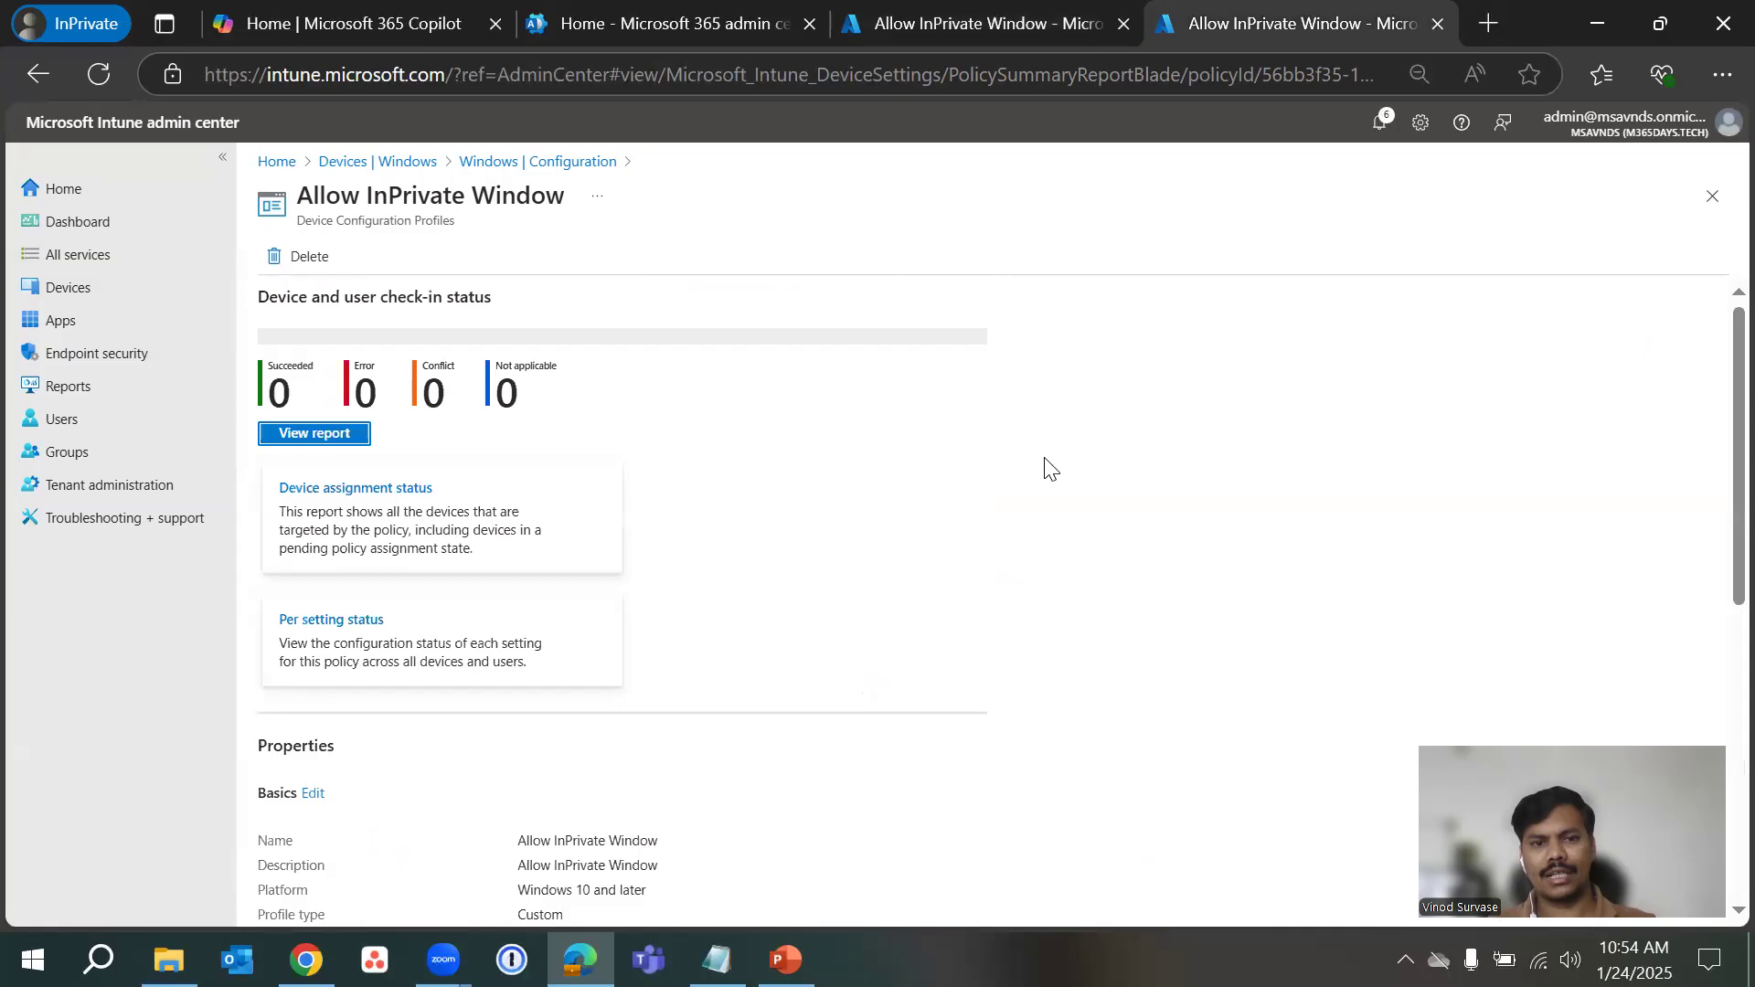
click(477, 174)
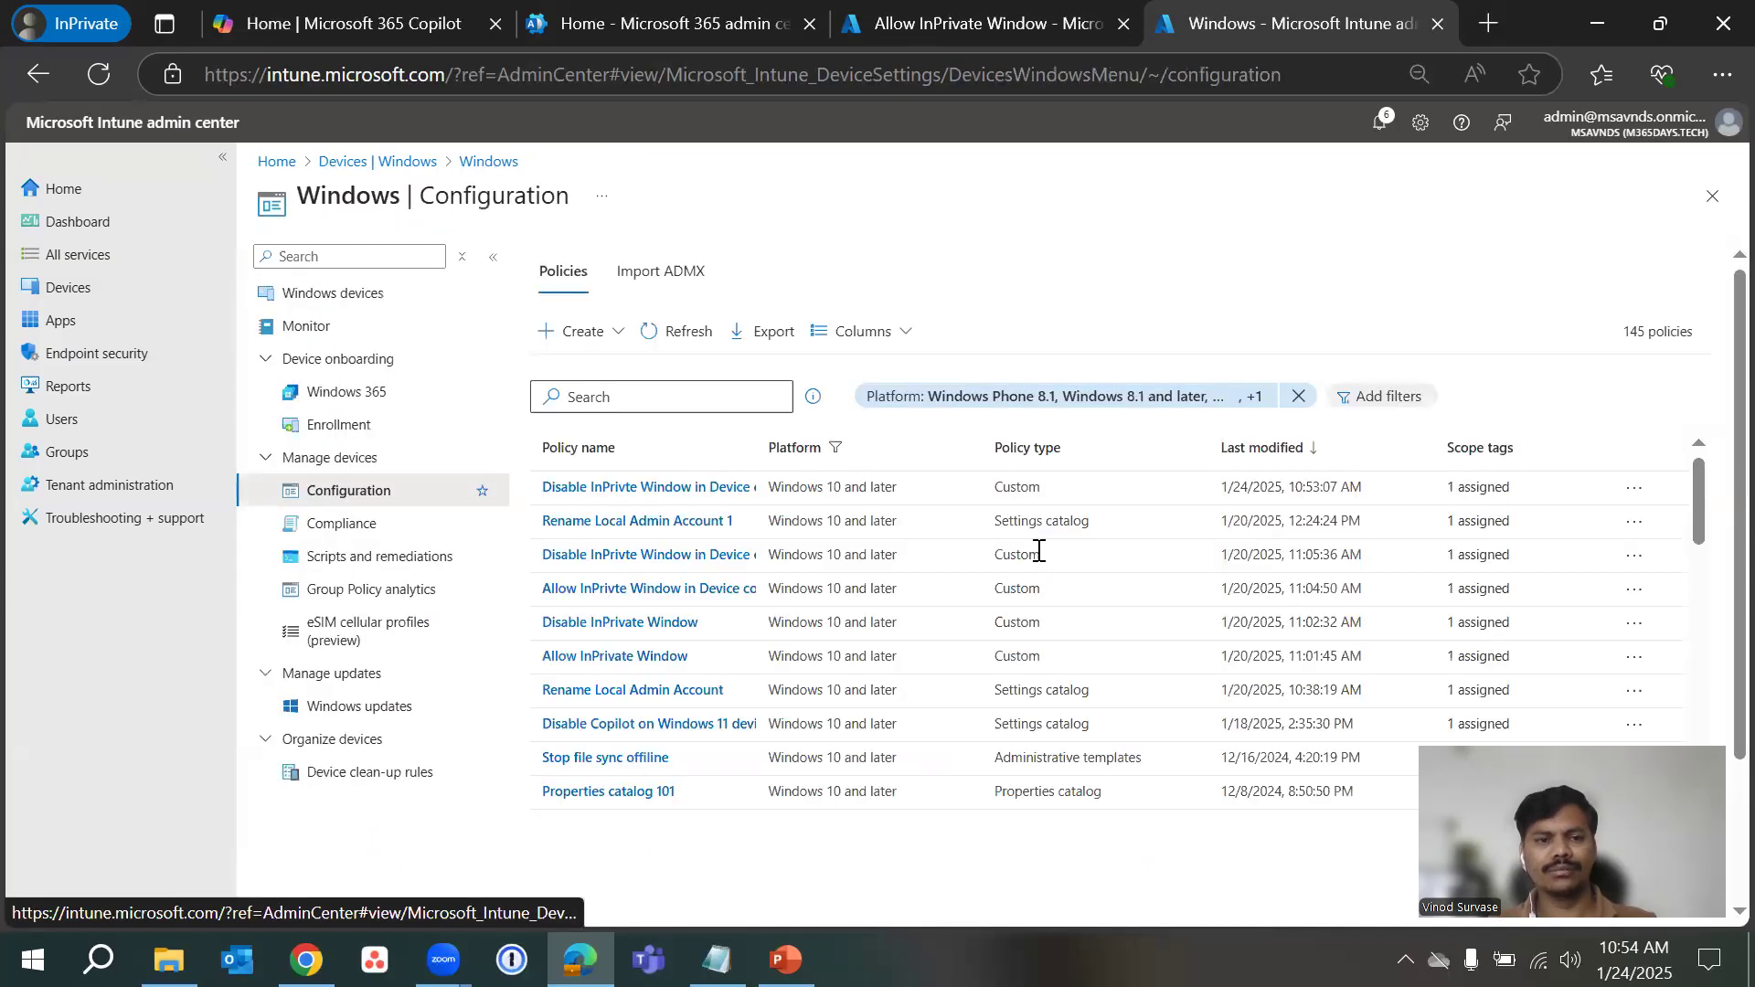
click(604, 334)
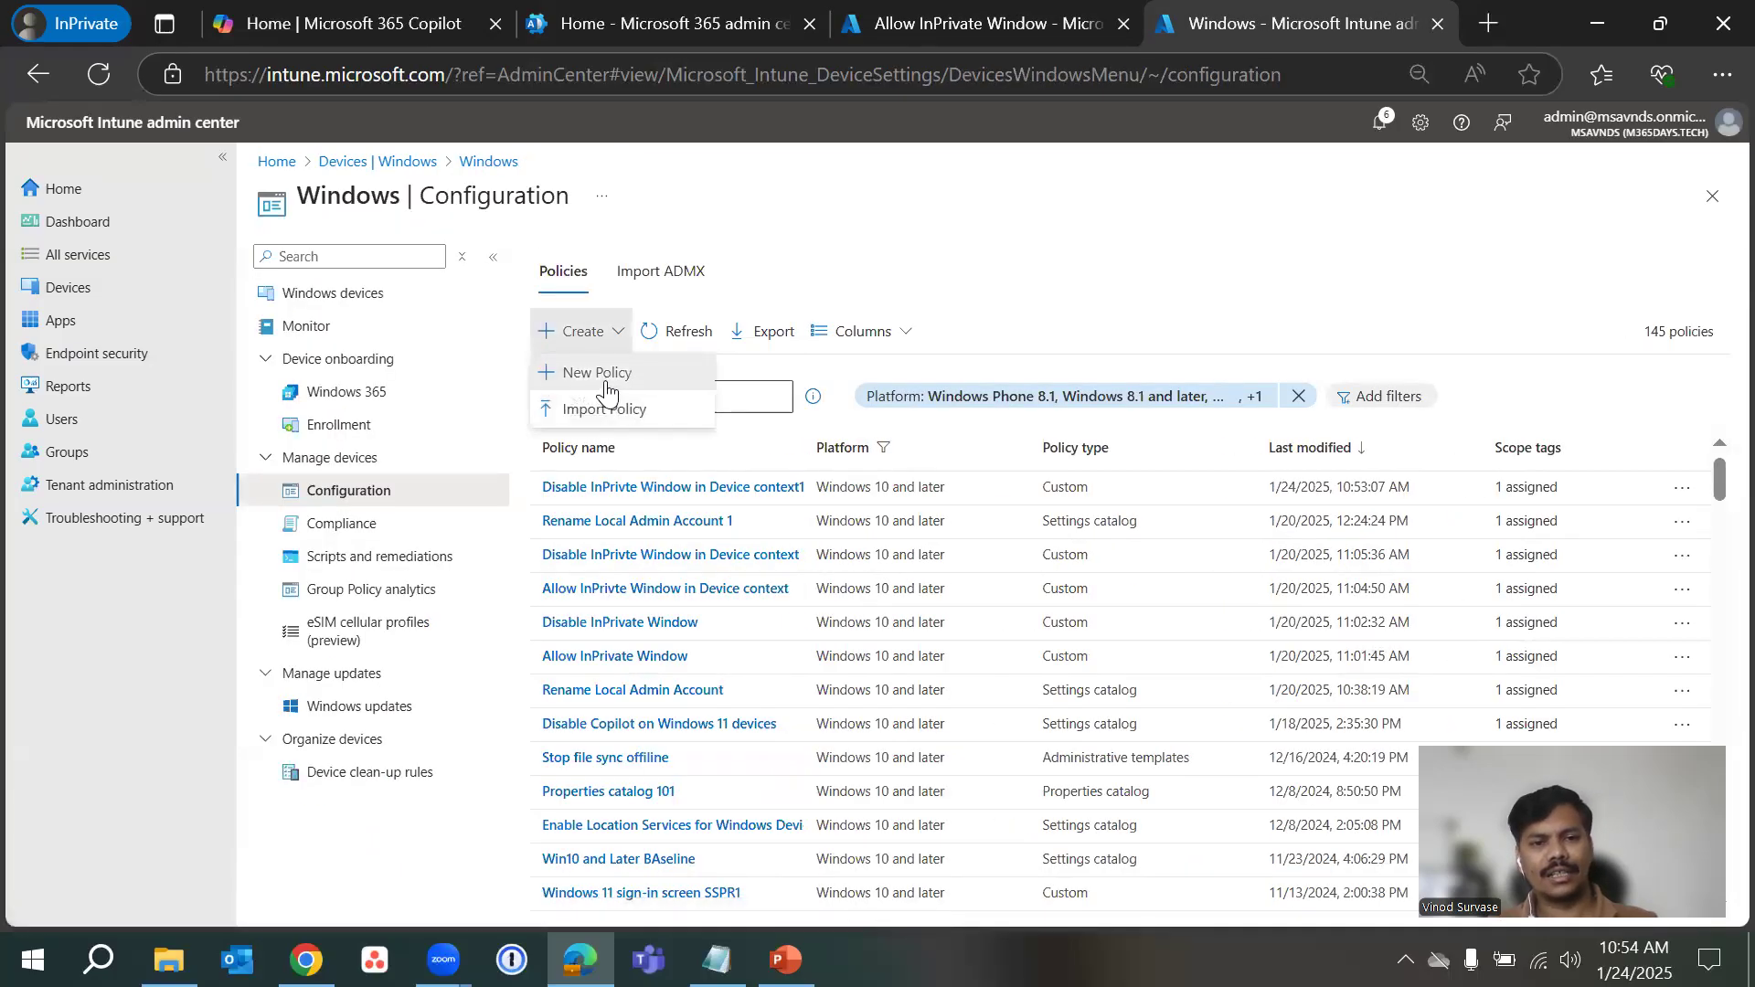
click(599, 375)
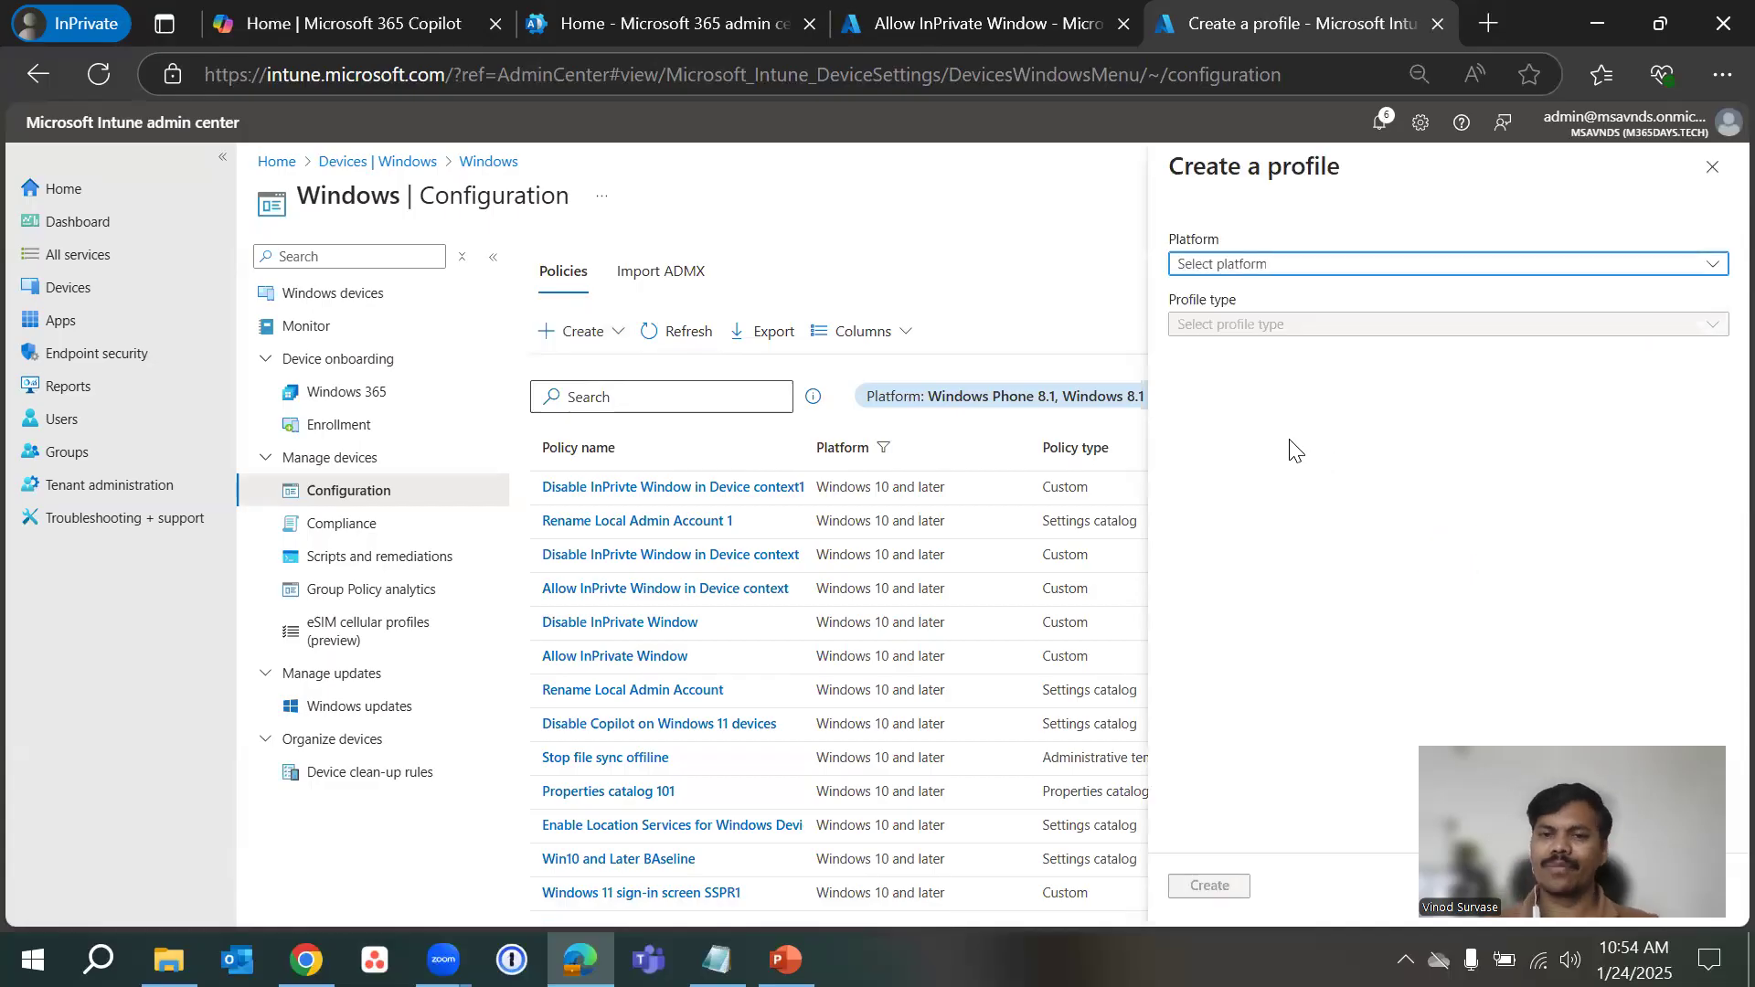
click(1262, 265)
click(1296, 292)
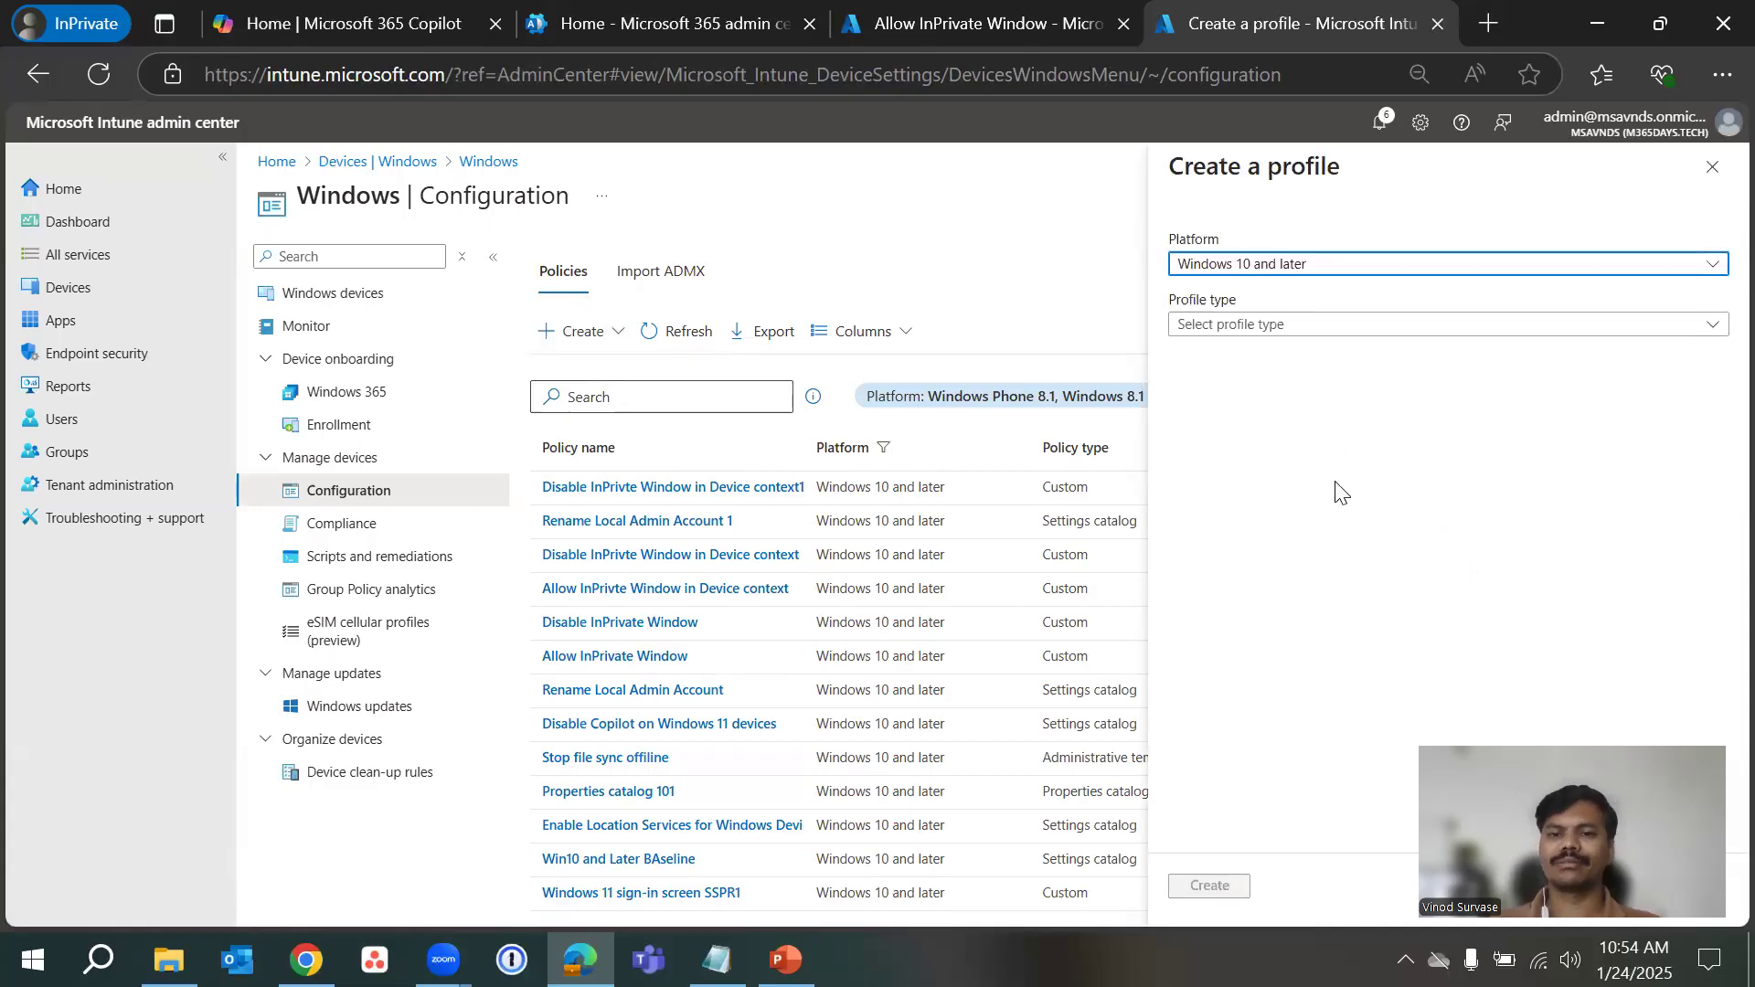
click(1289, 327)
click(1260, 425)
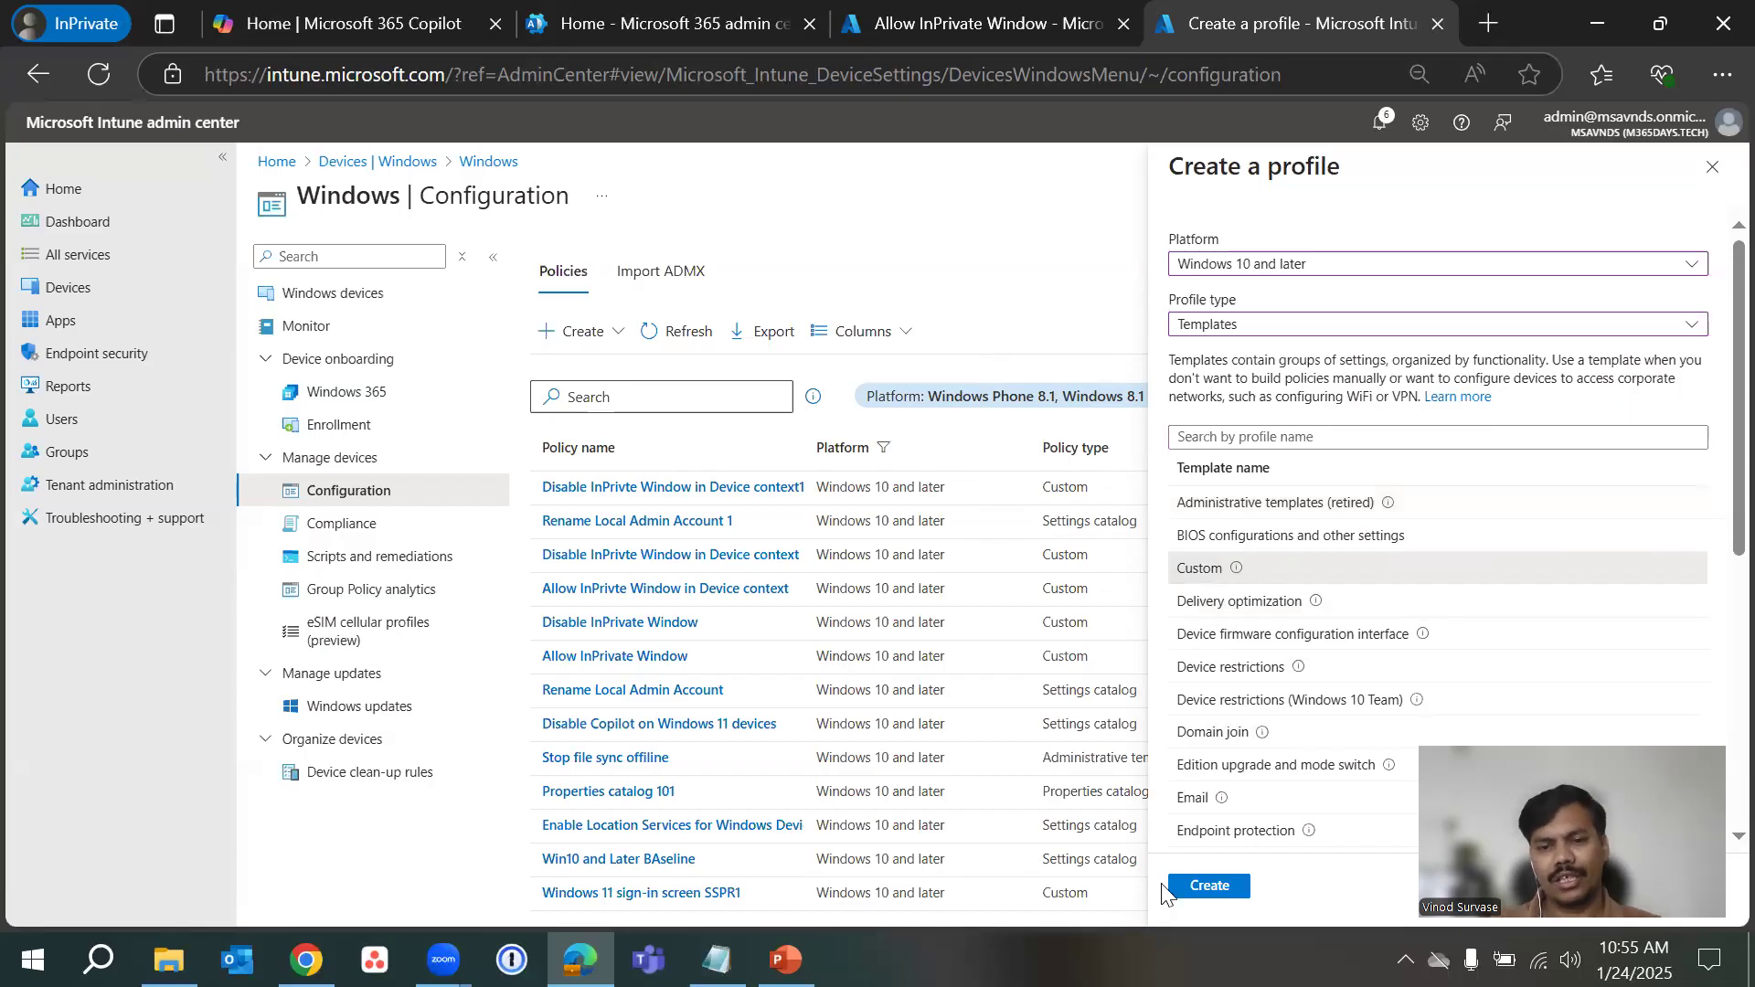
click(1193, 888)
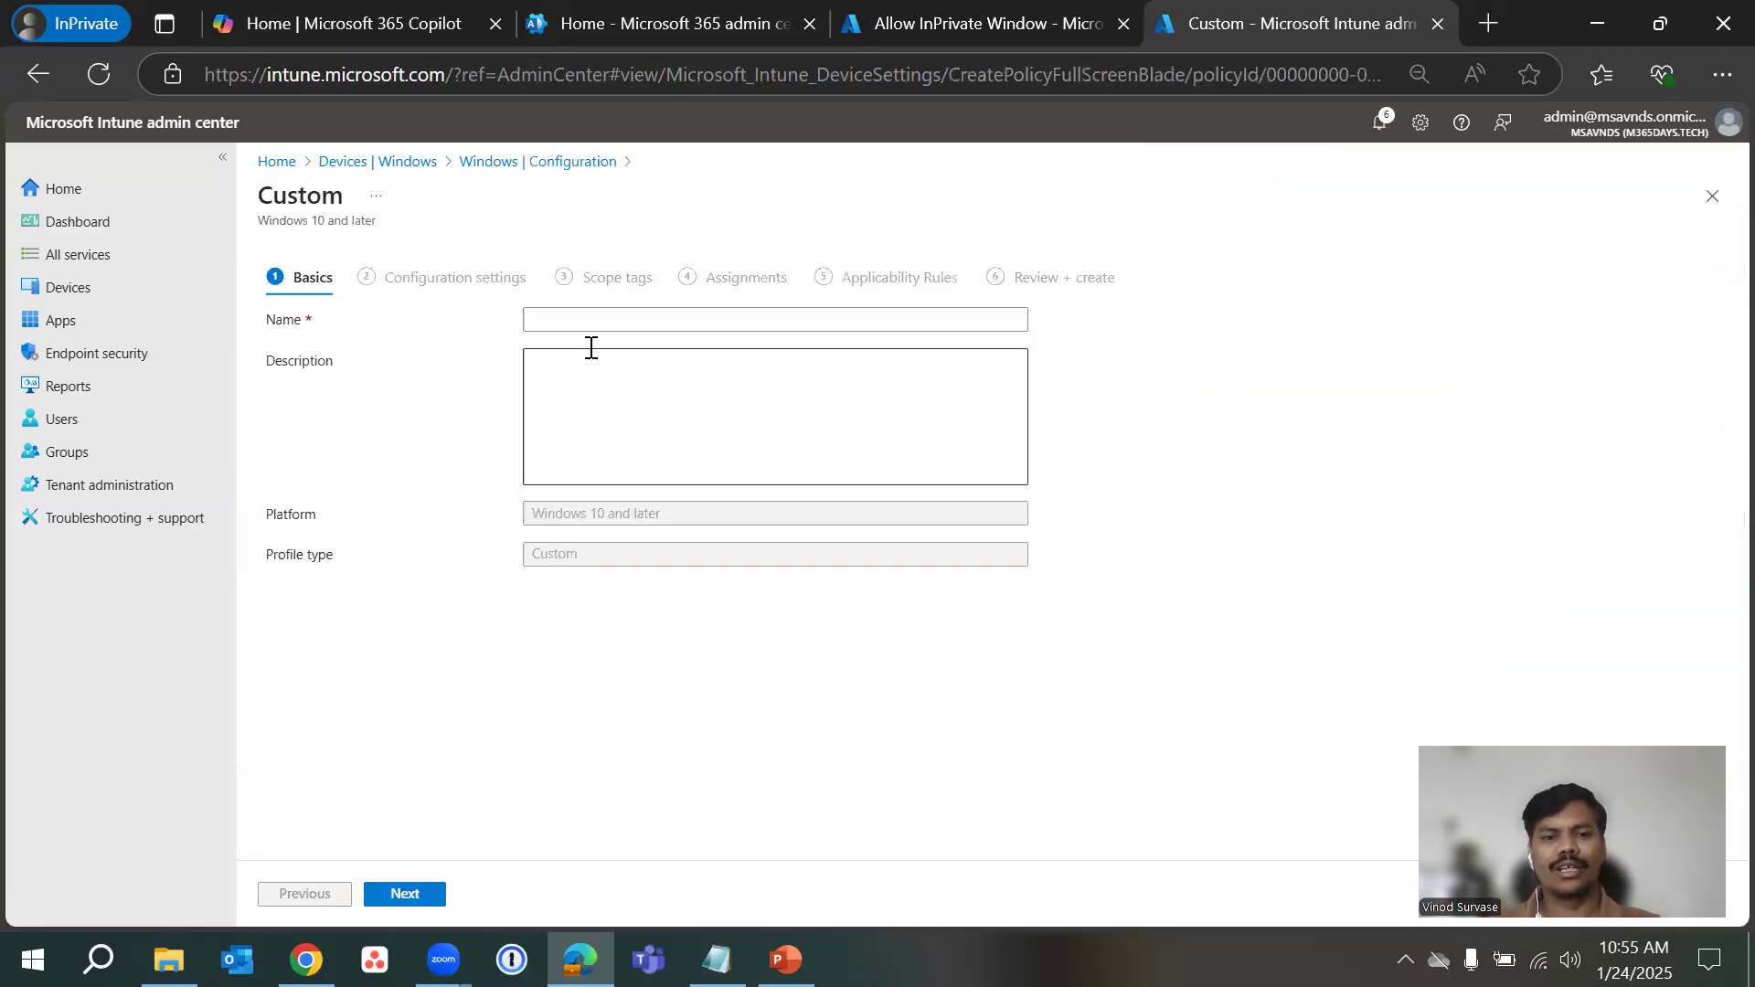
- Enter "Allow InPrivate Window1" as the profile's name and description, and continue to the configuration settings
click(602, 323)
text(Allow InPrivate Window)
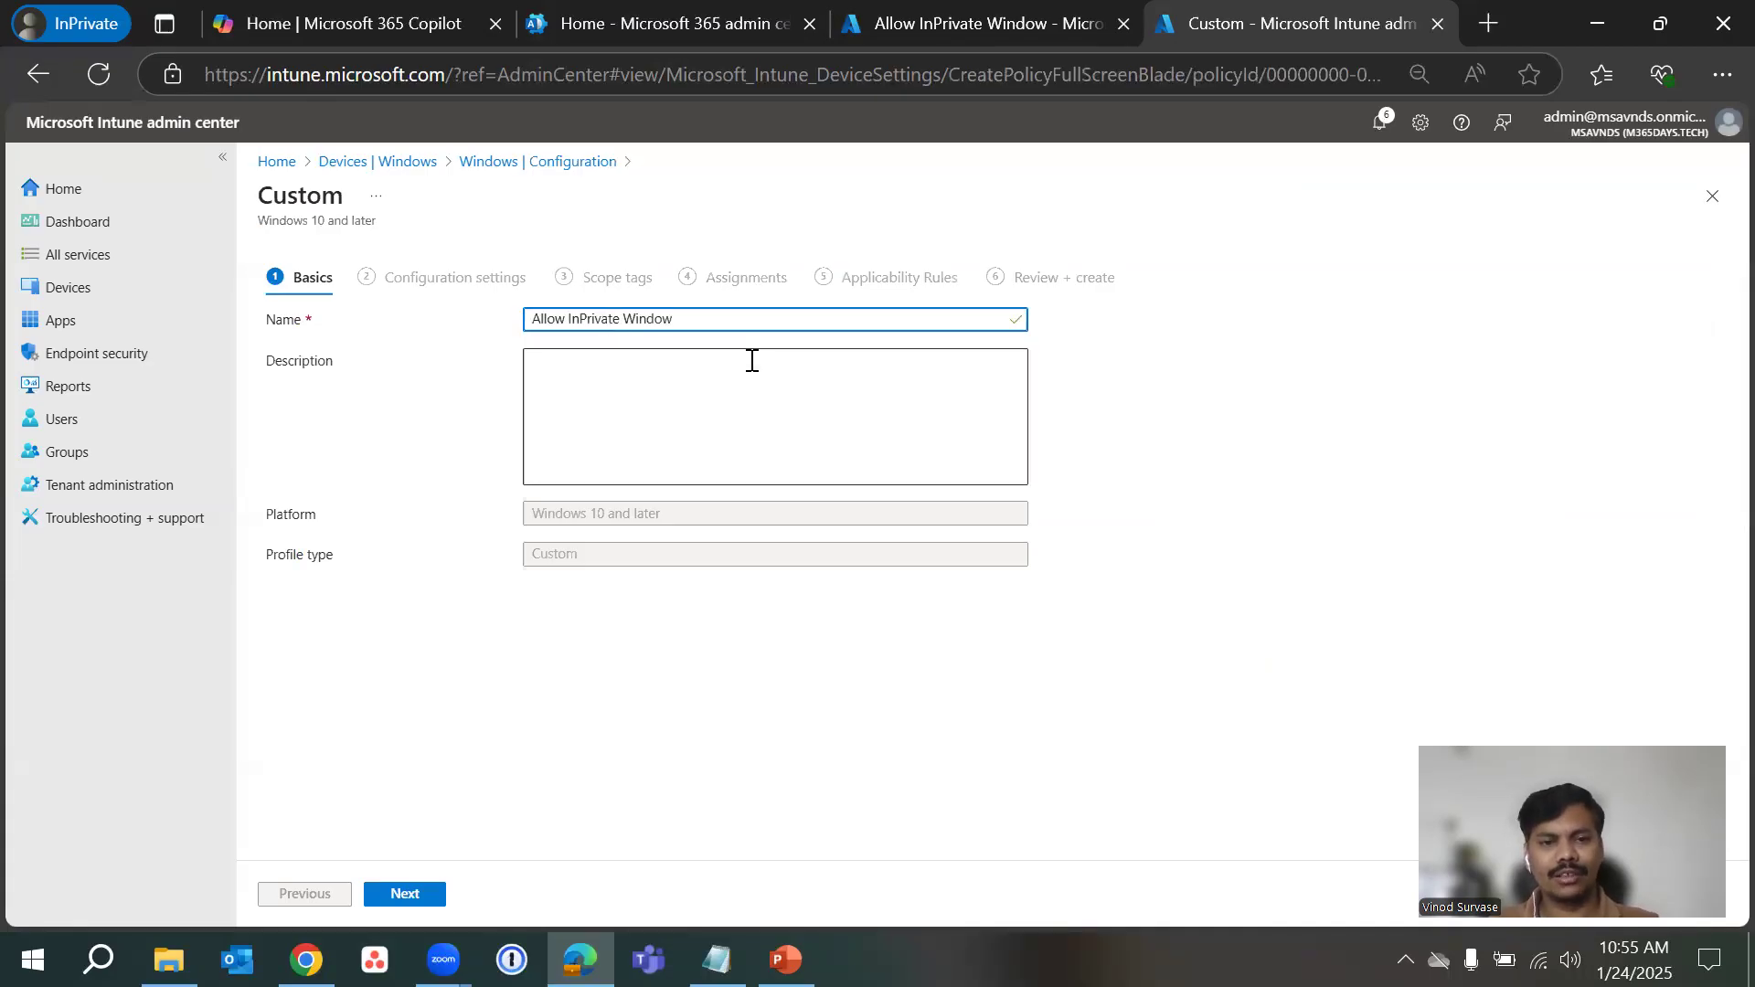
text(1)
key(ctrl+a)
key(ctrl+c)
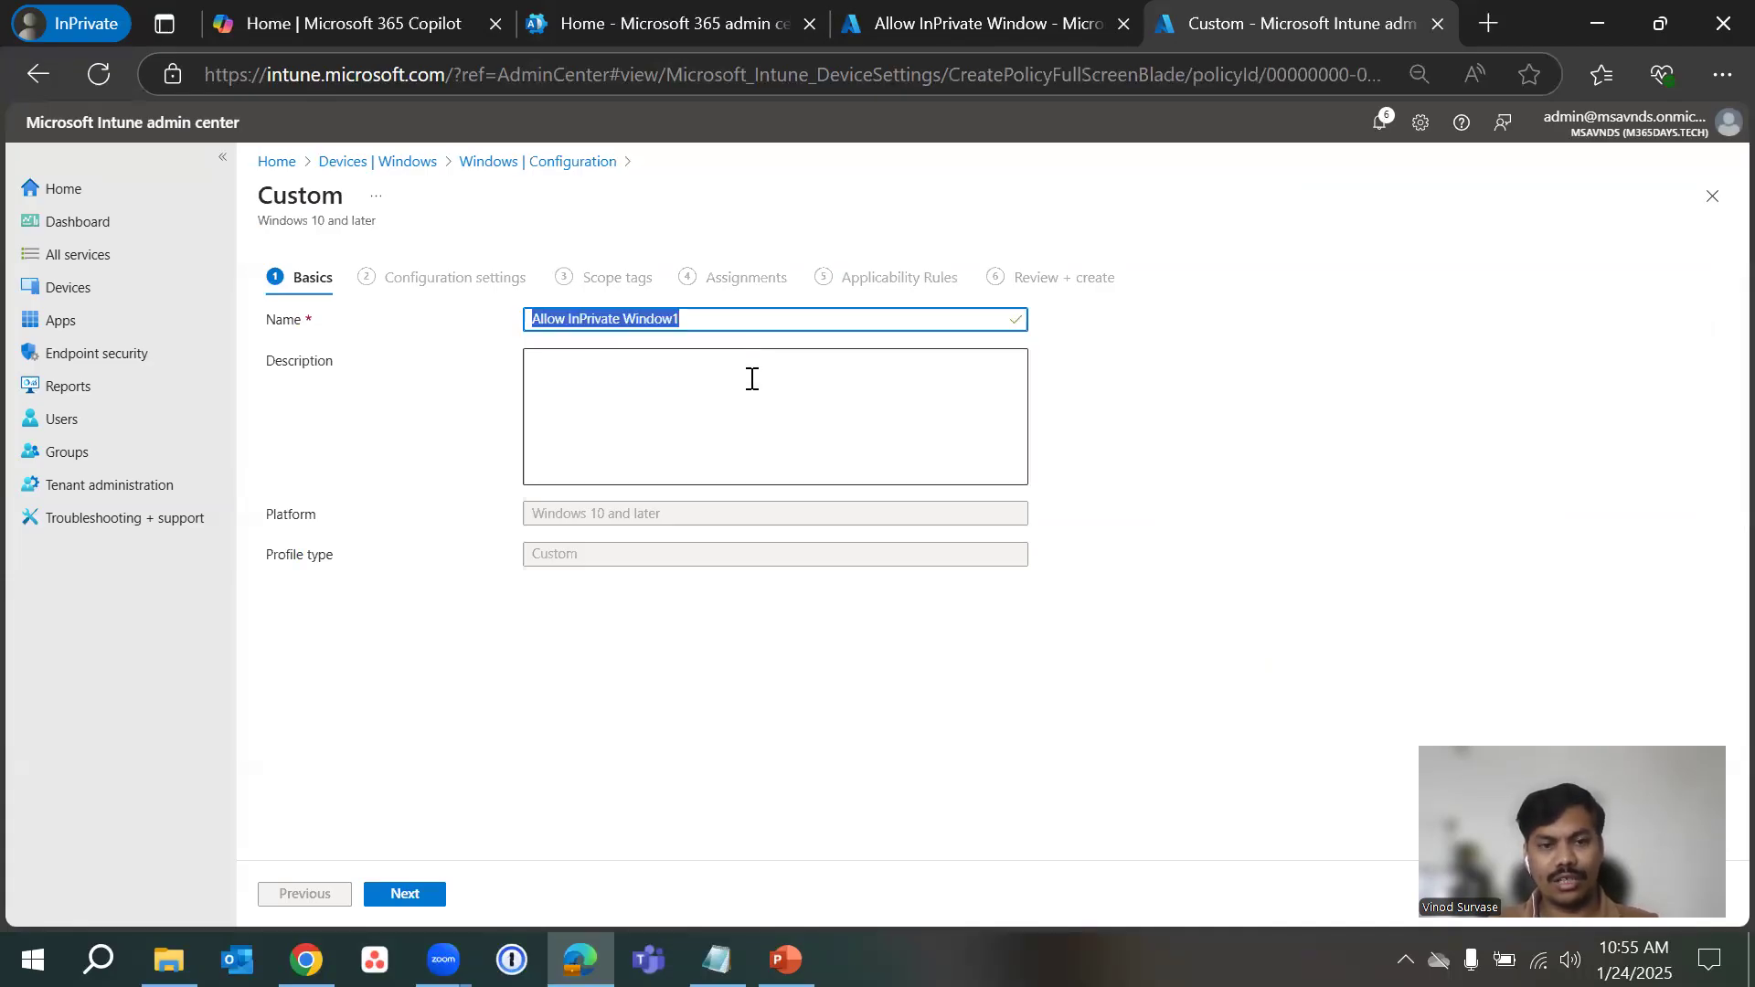
click(670, 417)
key(ctrl+v)
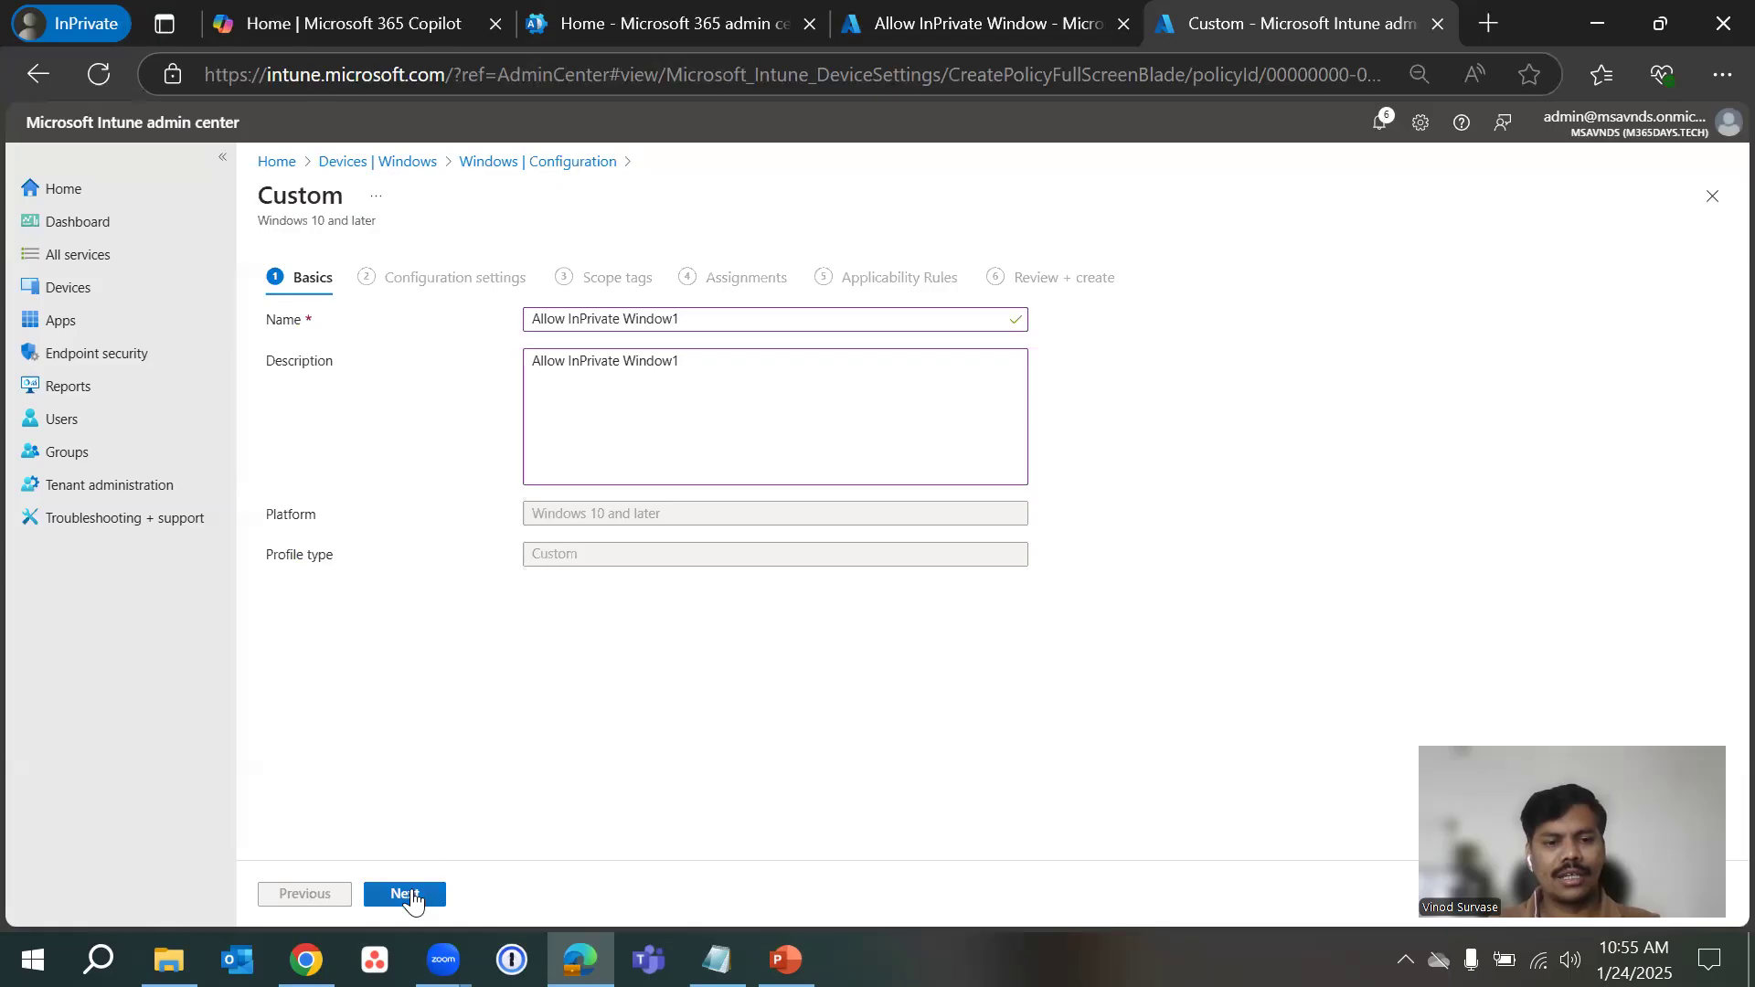
click(400, 891)
- Add an OMA-URI row with "Allow InPrivate Window1" as its name and description
click(885, 322)
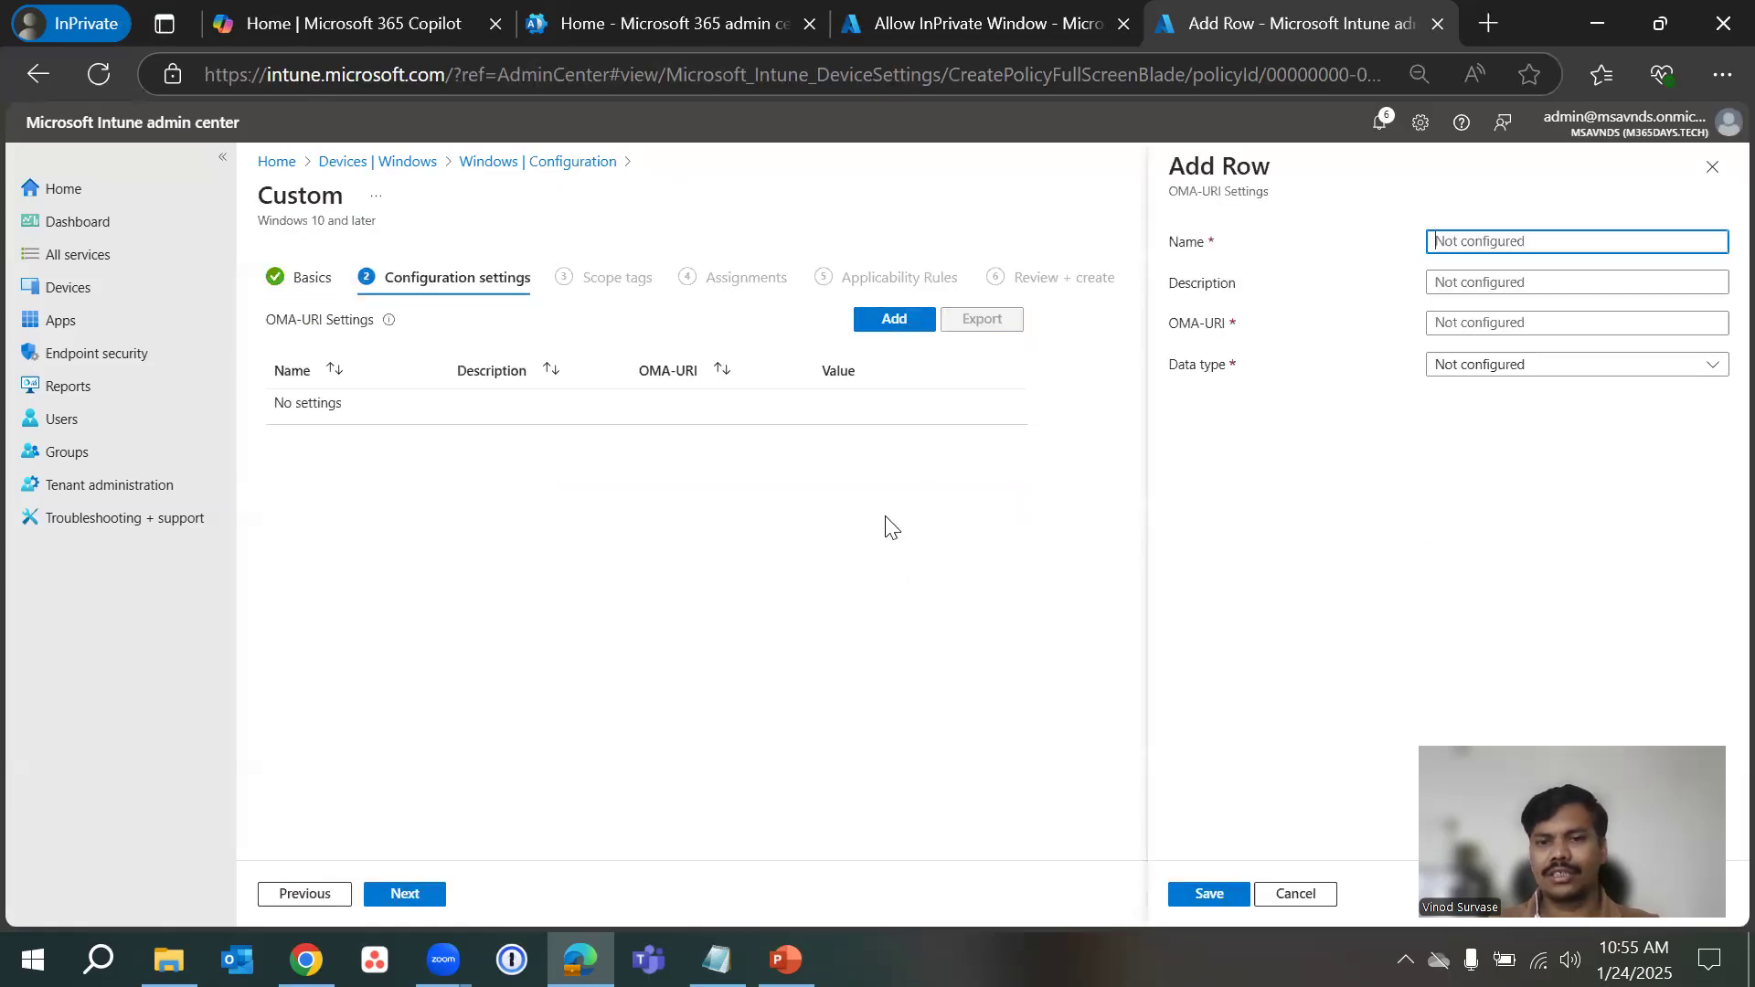
key(ctrl+v)
click(1481, 281)
key(ctrl+v)
- In the tab with the existing "Allow InPrivate Window" profile, open its OMA-URI row for editing and copy the full OMA-URI path
click(992, 24)
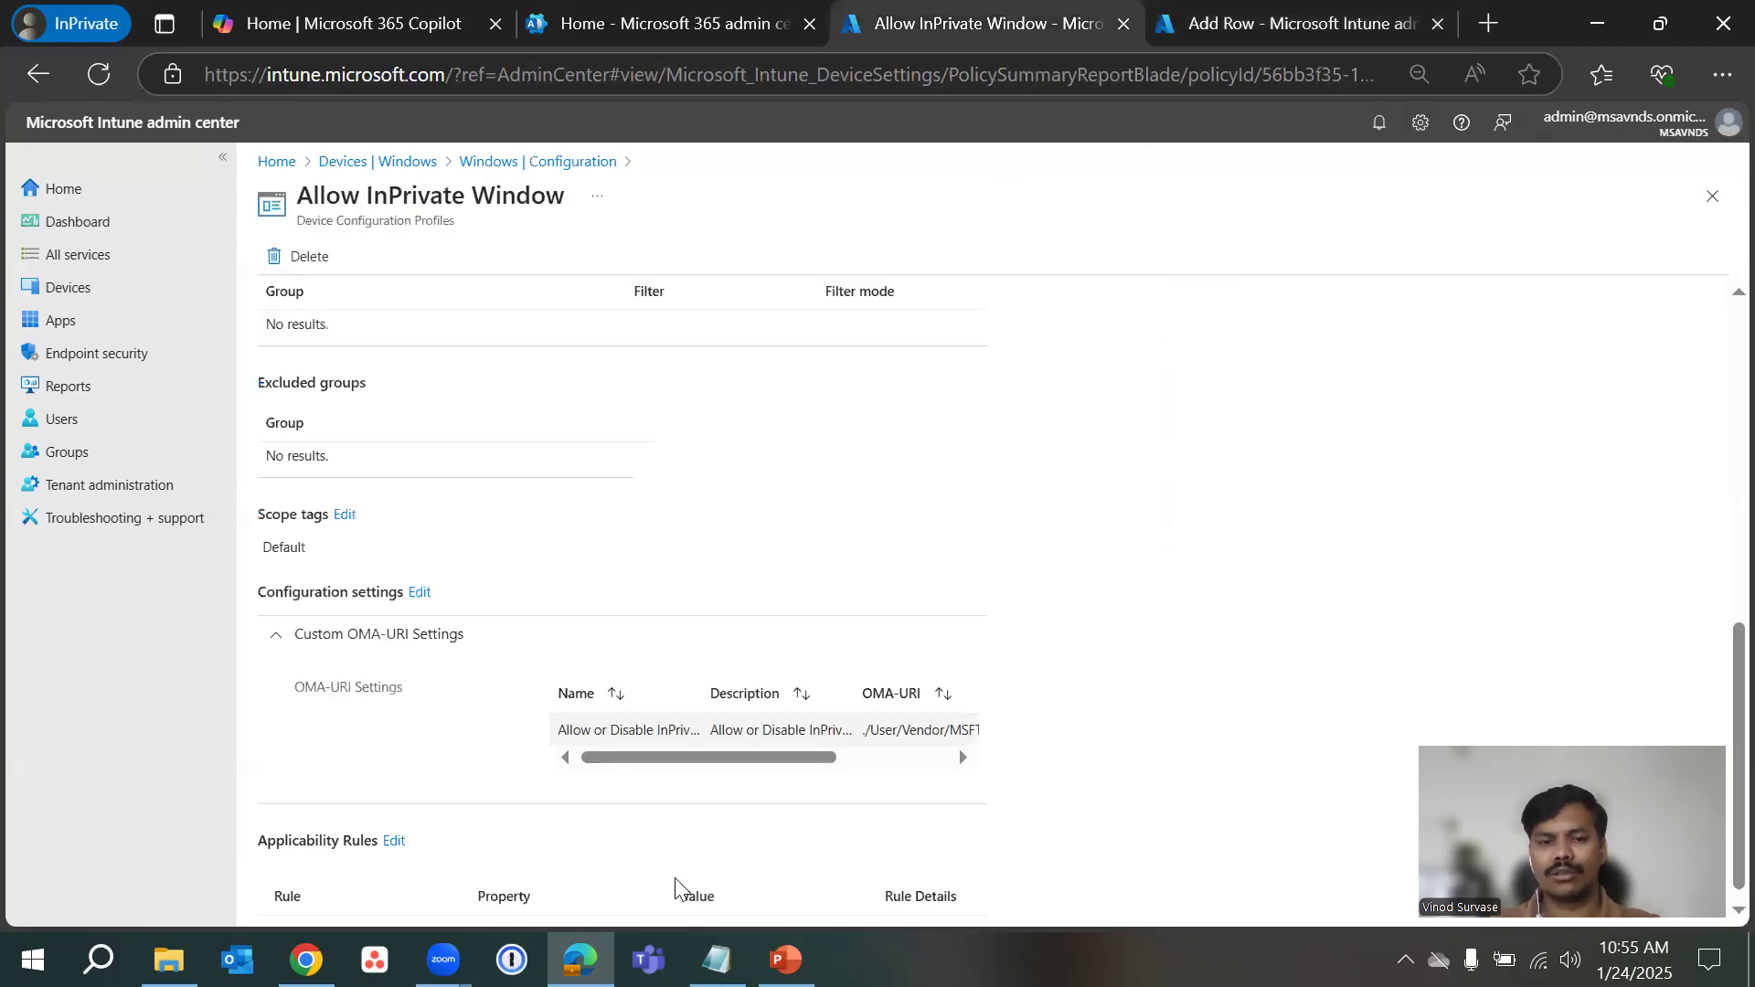
click(419, 591)
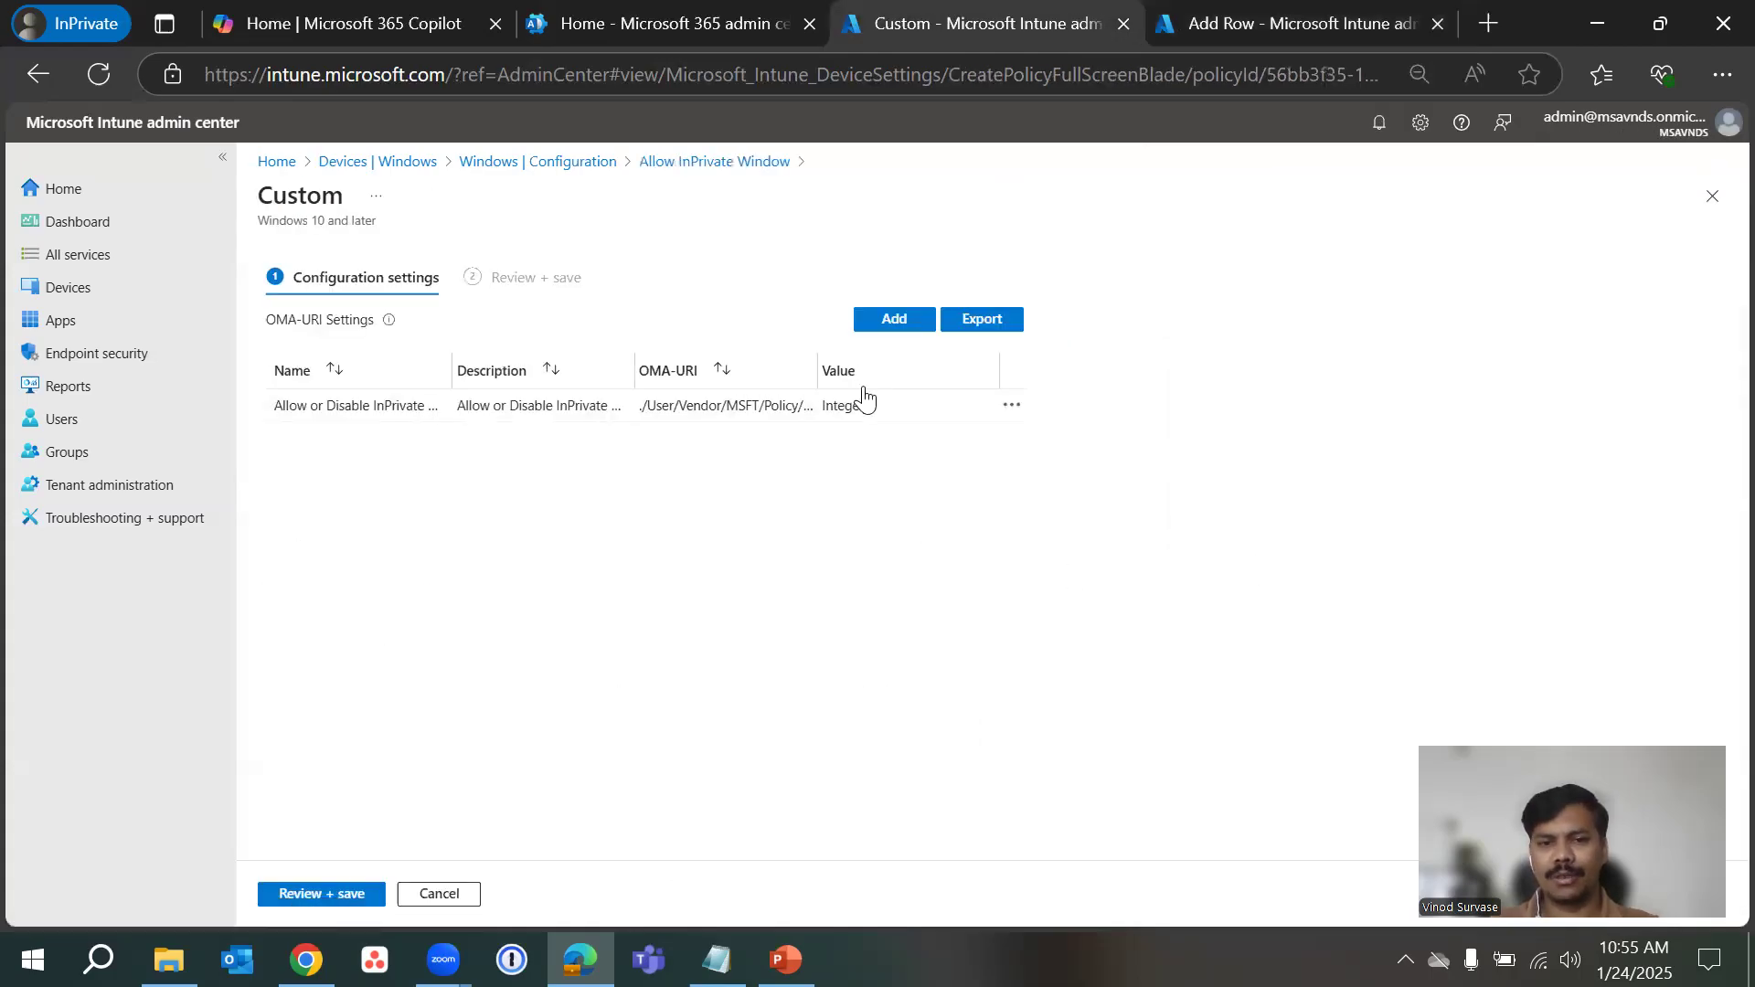
click(1010, 410)
click(1035, 422)
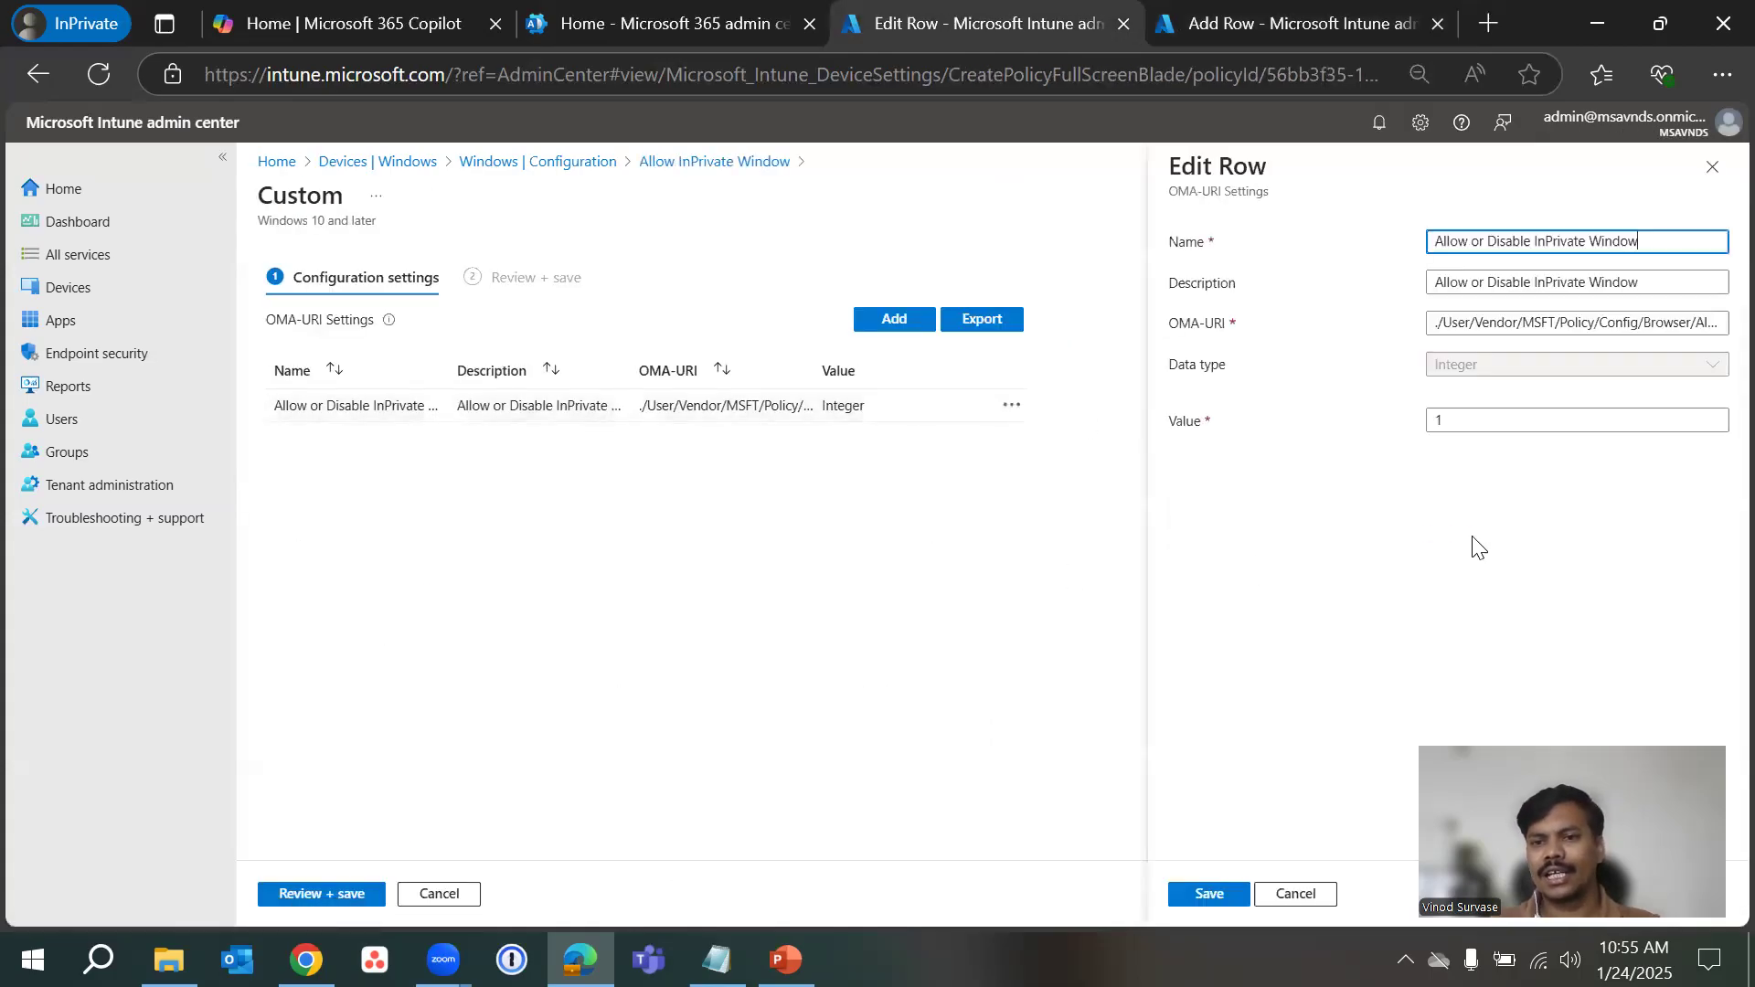
click(1572, 316)
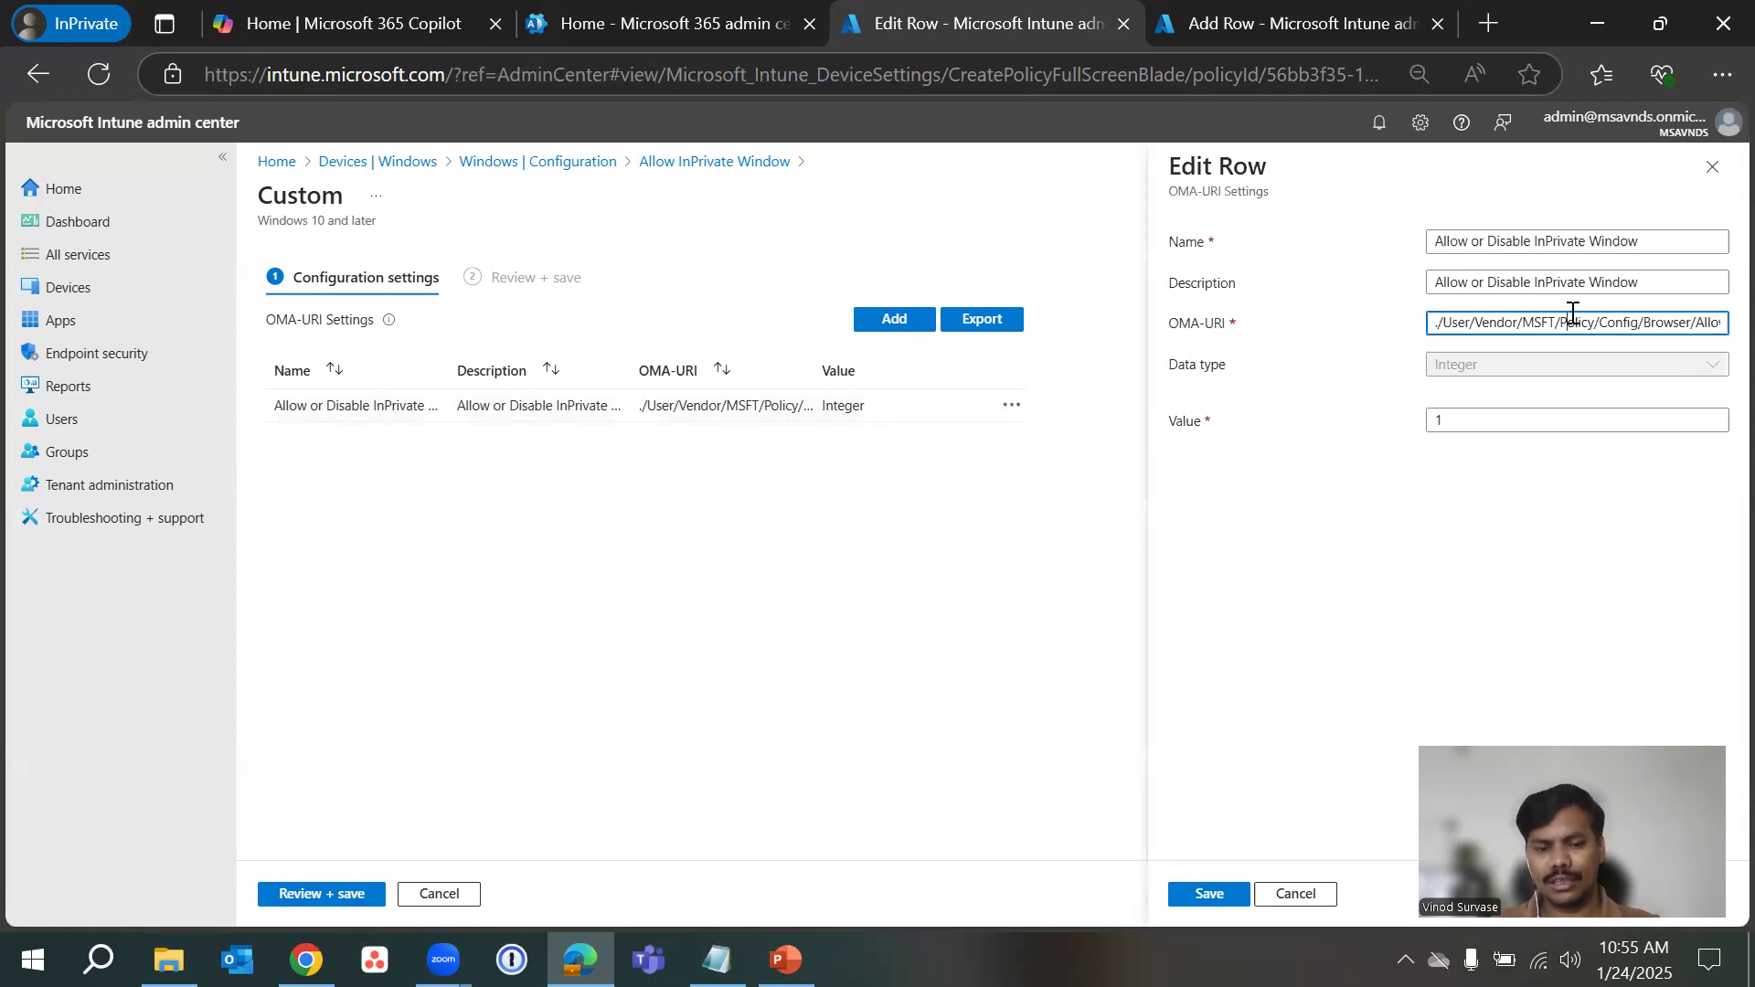
key(ctrl+a)
key(ctrl+c)
click(1411, 557)
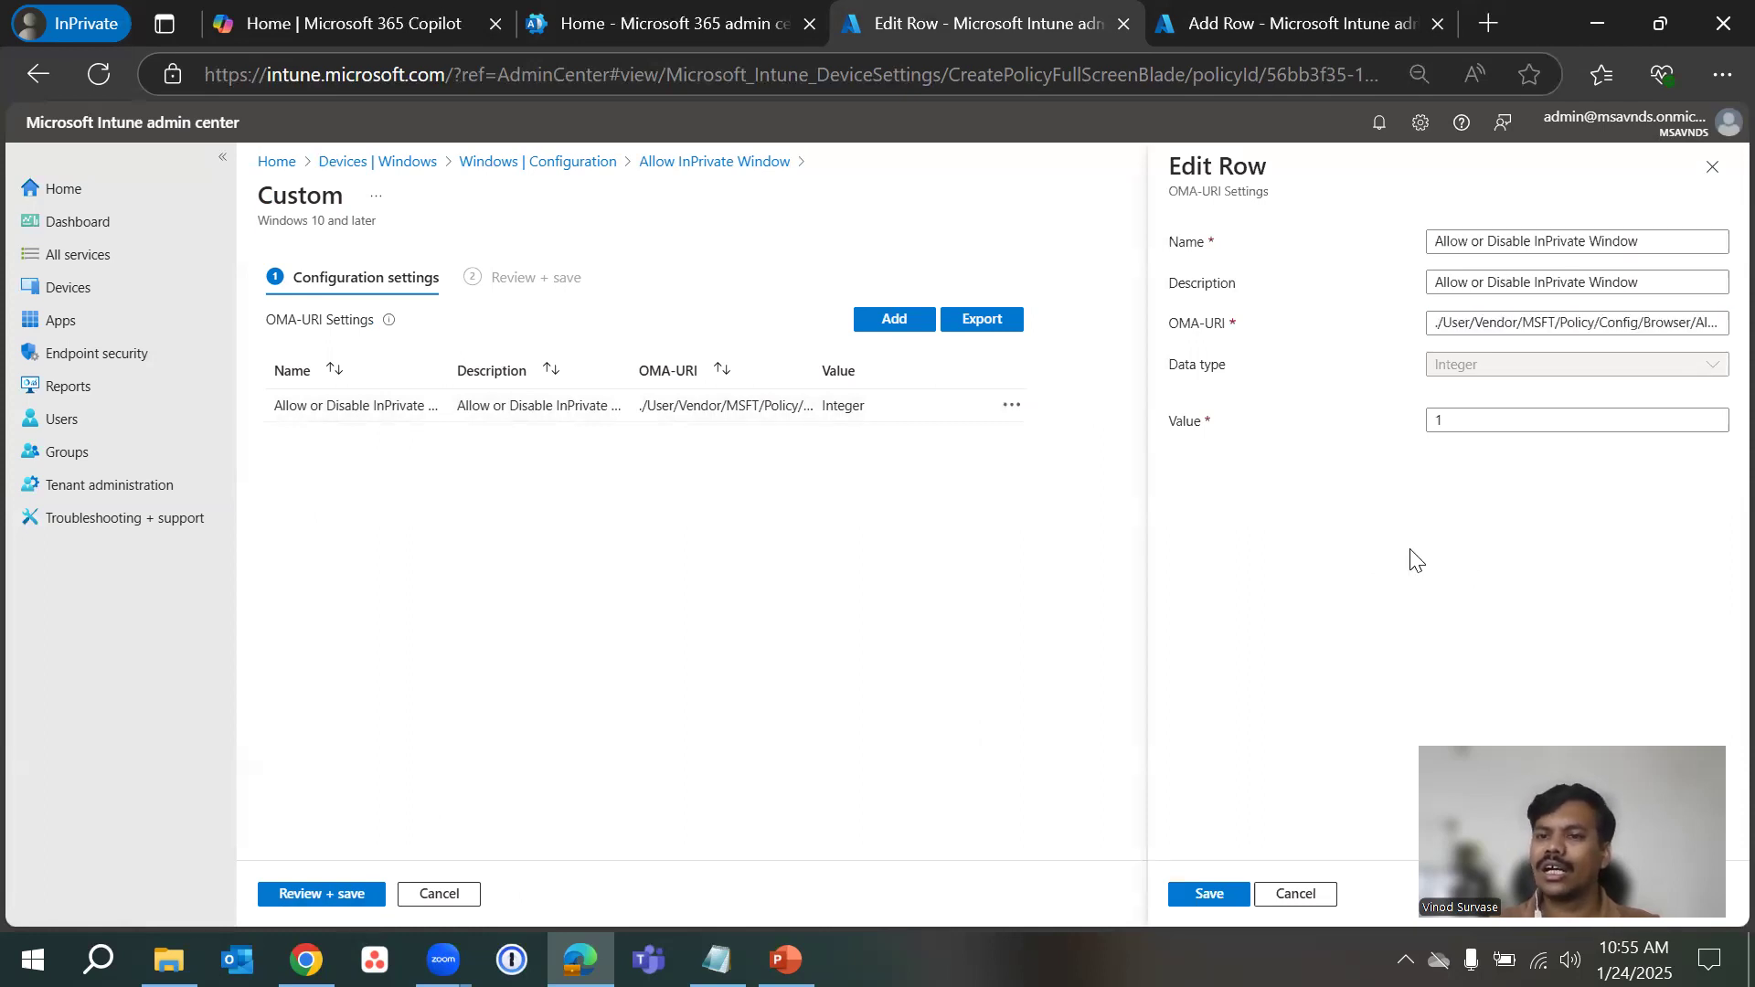
- Back in the new profile's row, paste ./User/Vendor/MSFT/Policy/Config/Browser/AllowInPrivate as the OMA-URI and check the path from start to end
click(1339, 14)
click(1520, 320)
key(ctrl+v)
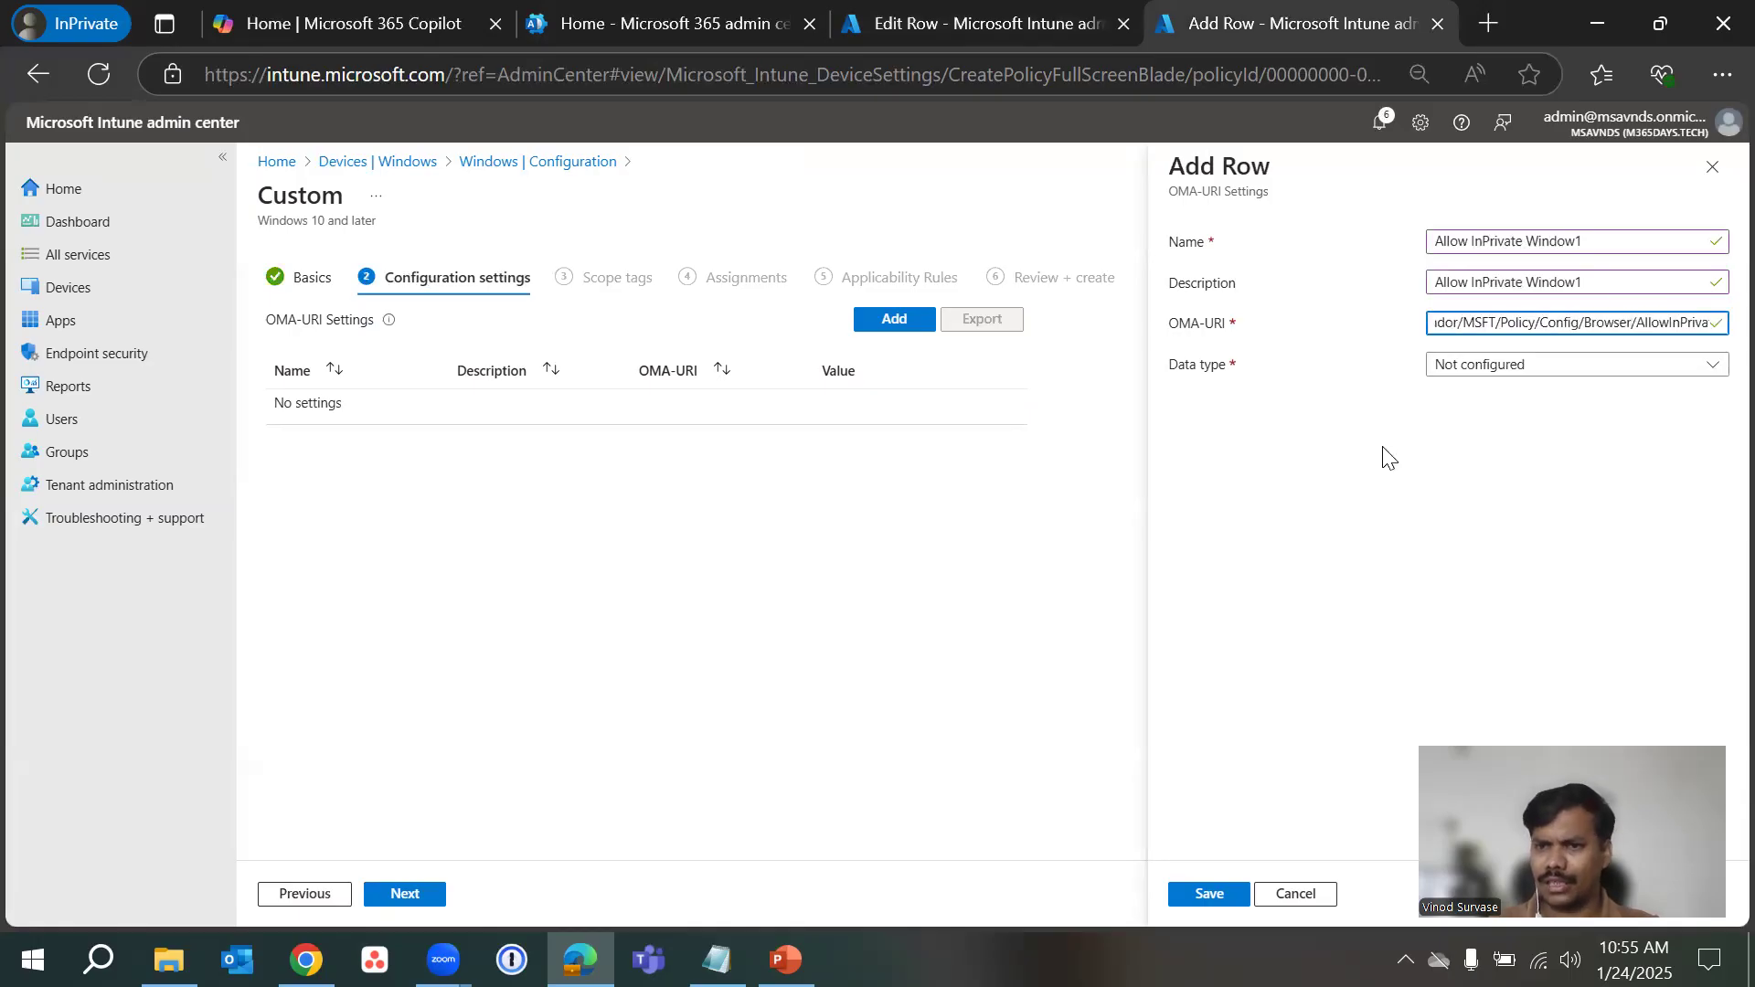
key(Home)
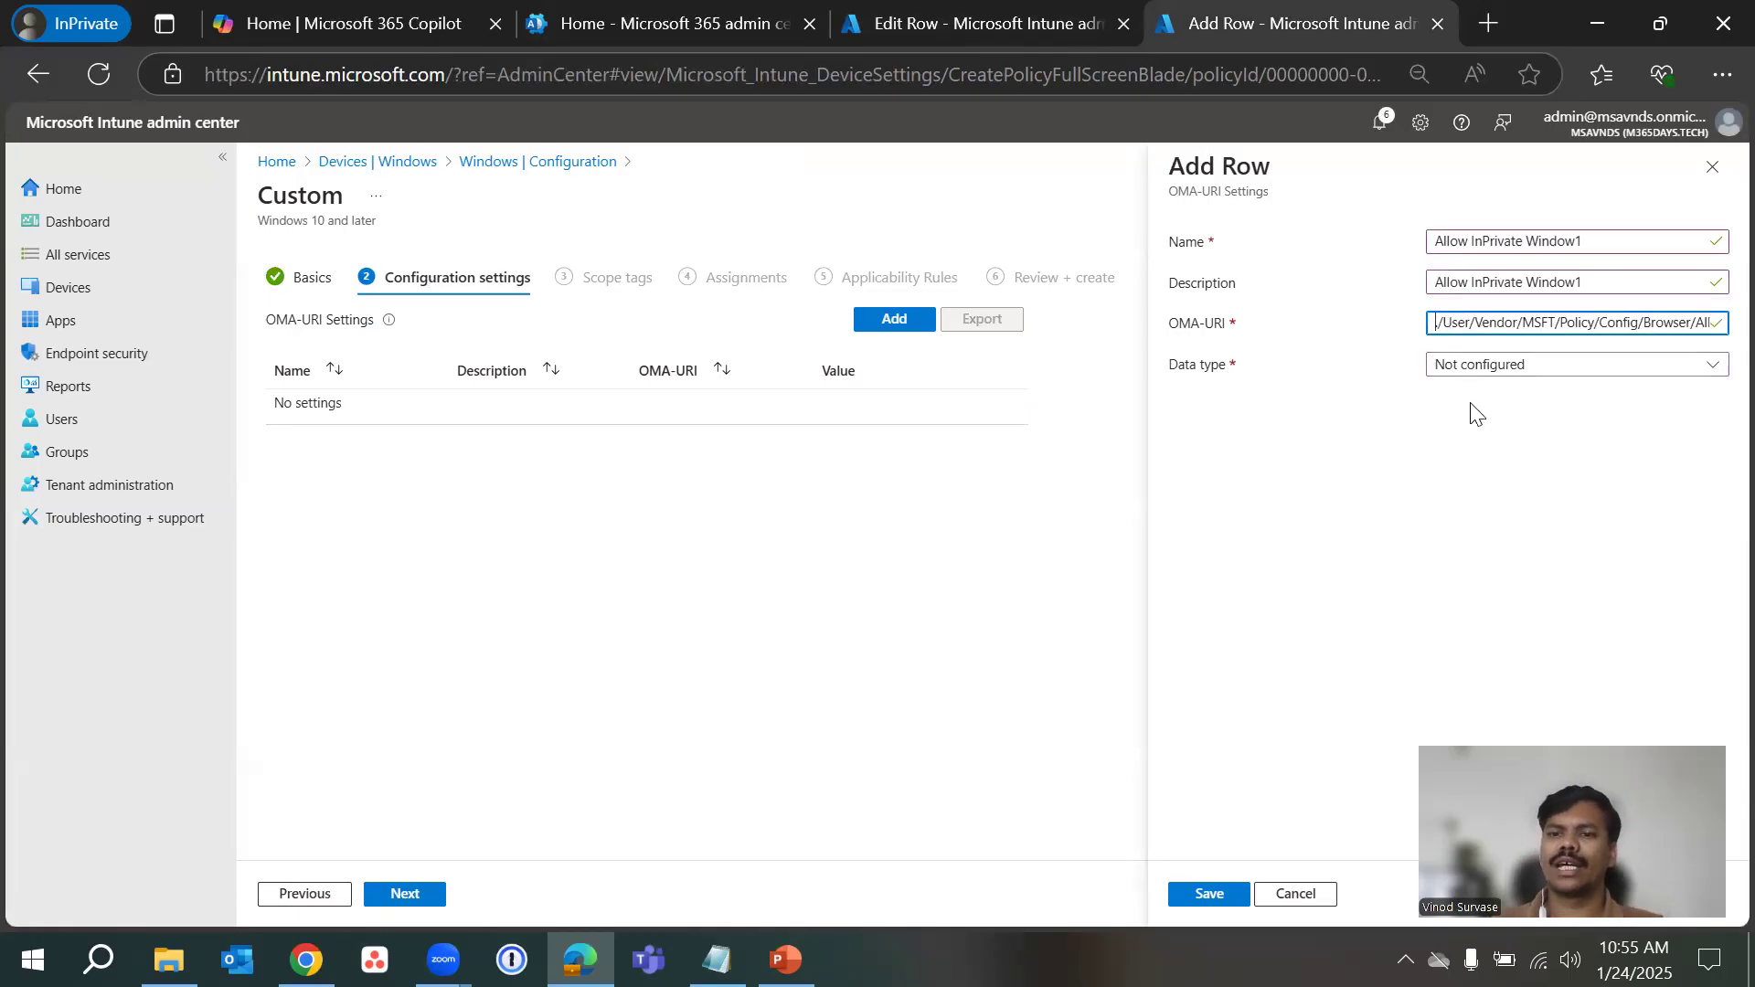
drag(1429, 322, 1469, 323)
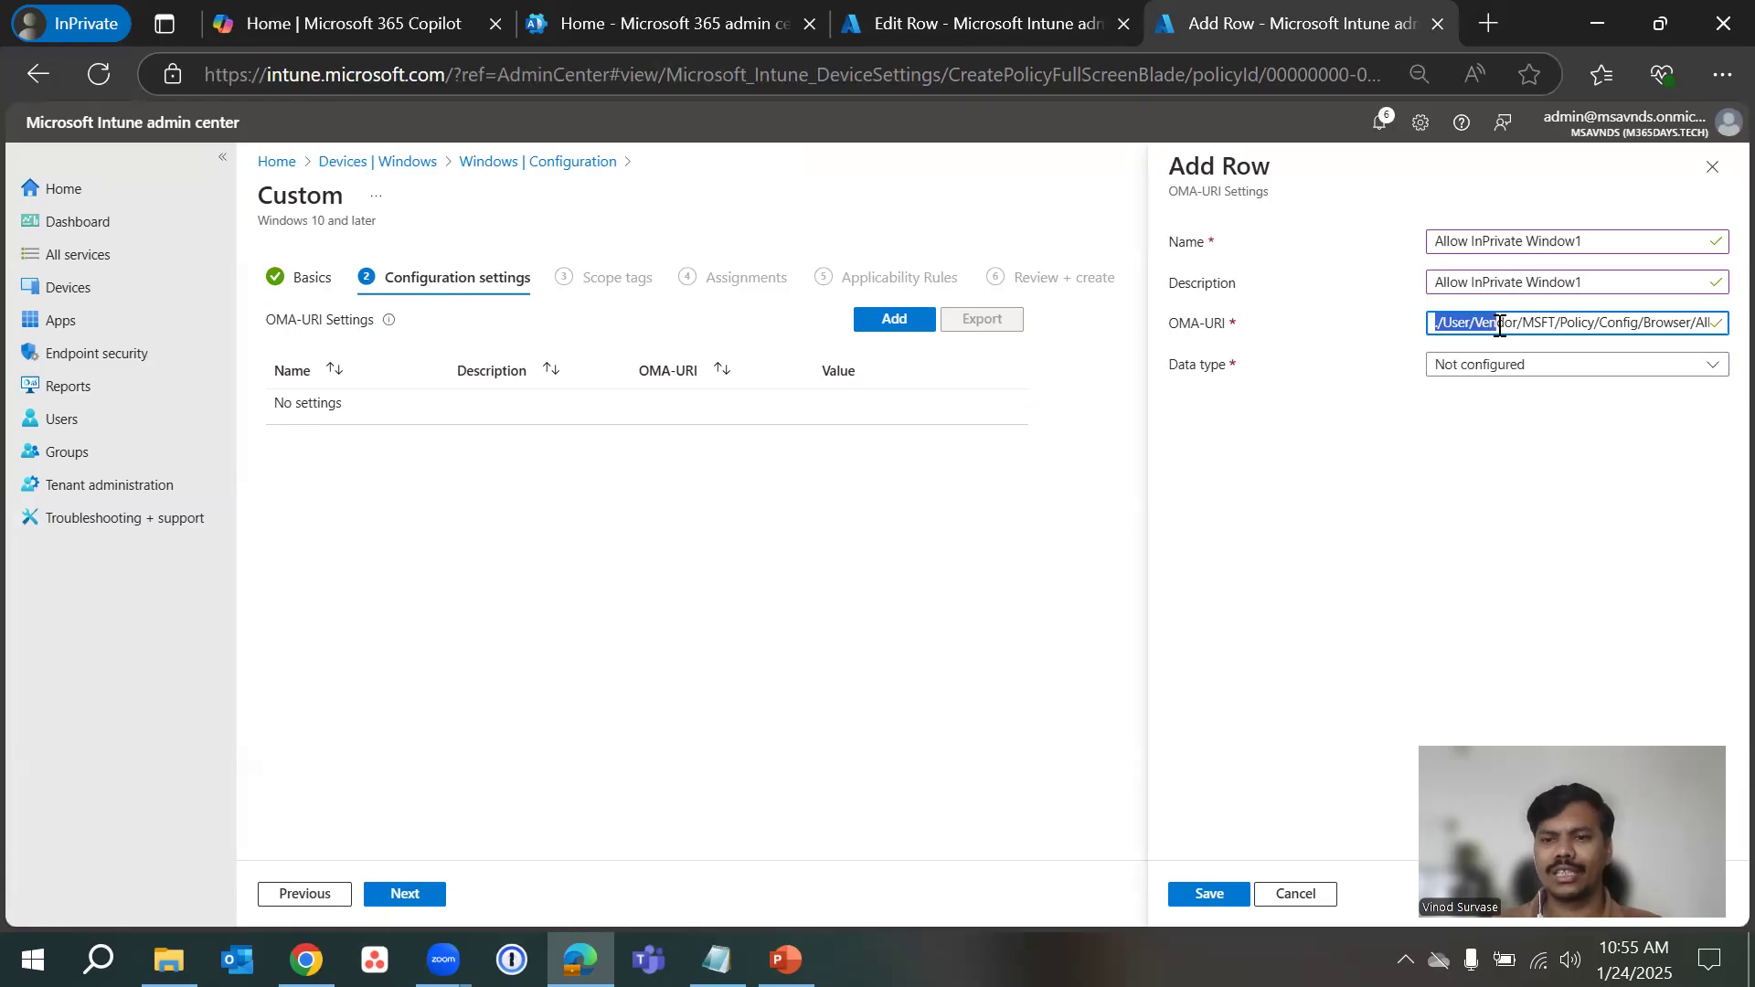
click(1438, 520)
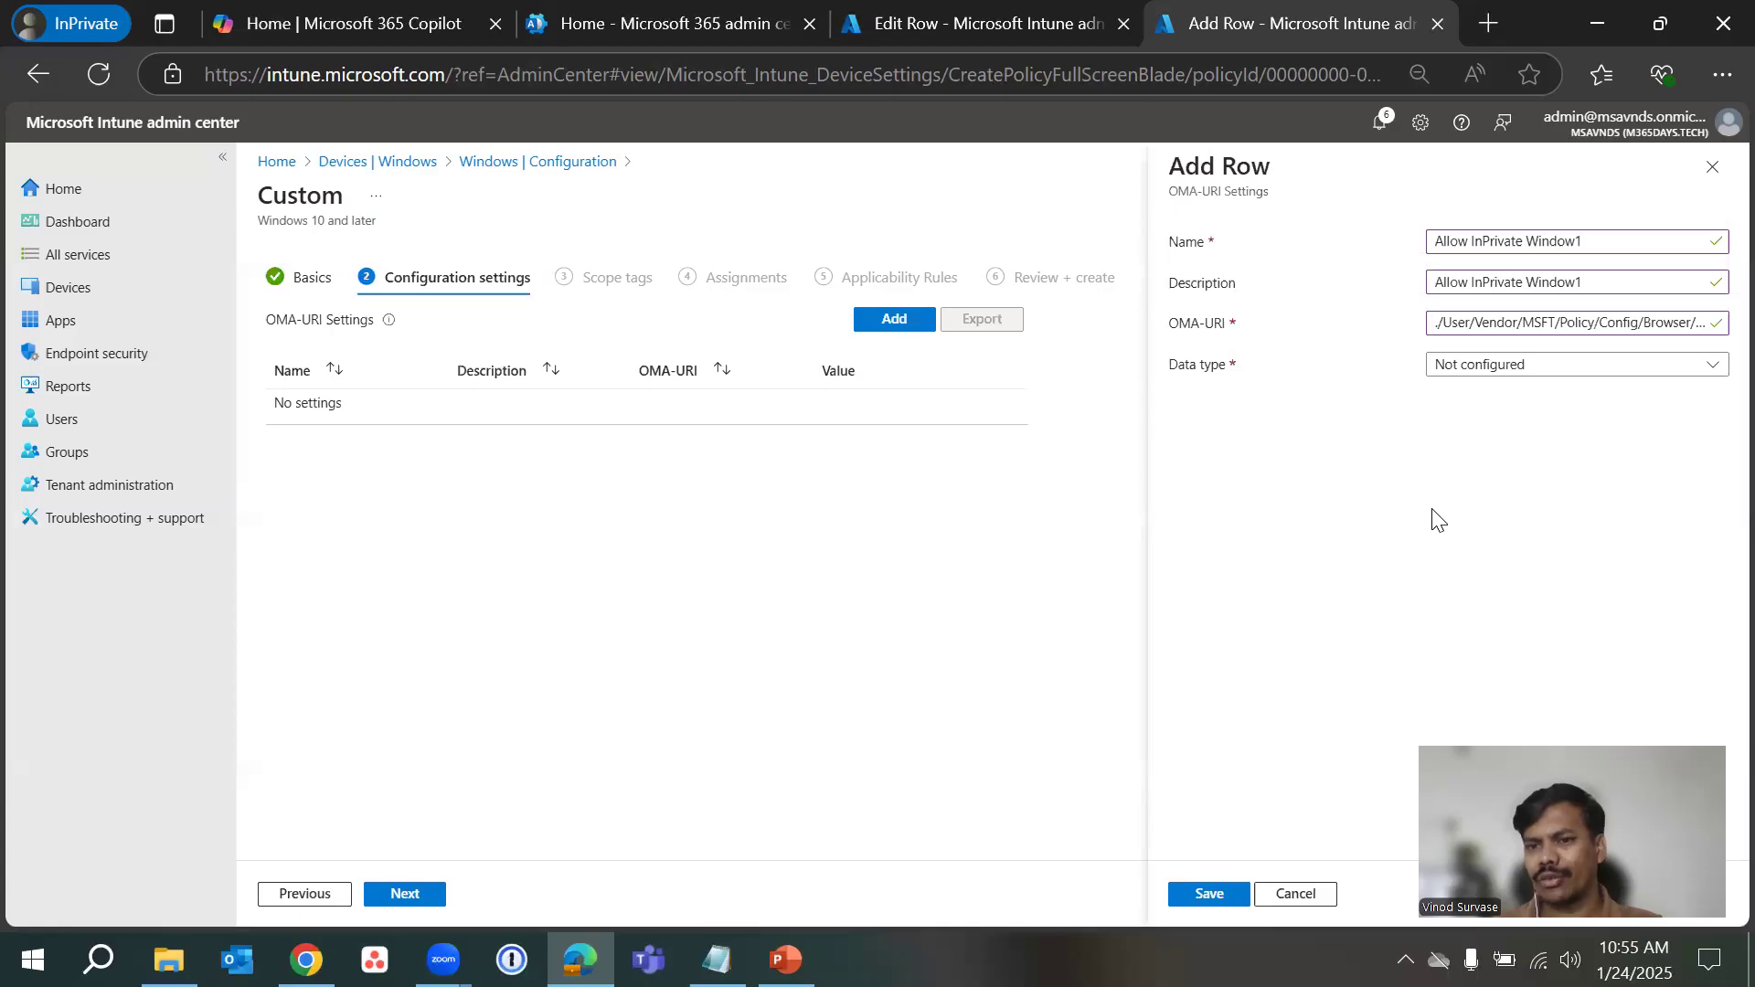
click(1447, 325)
key(End)
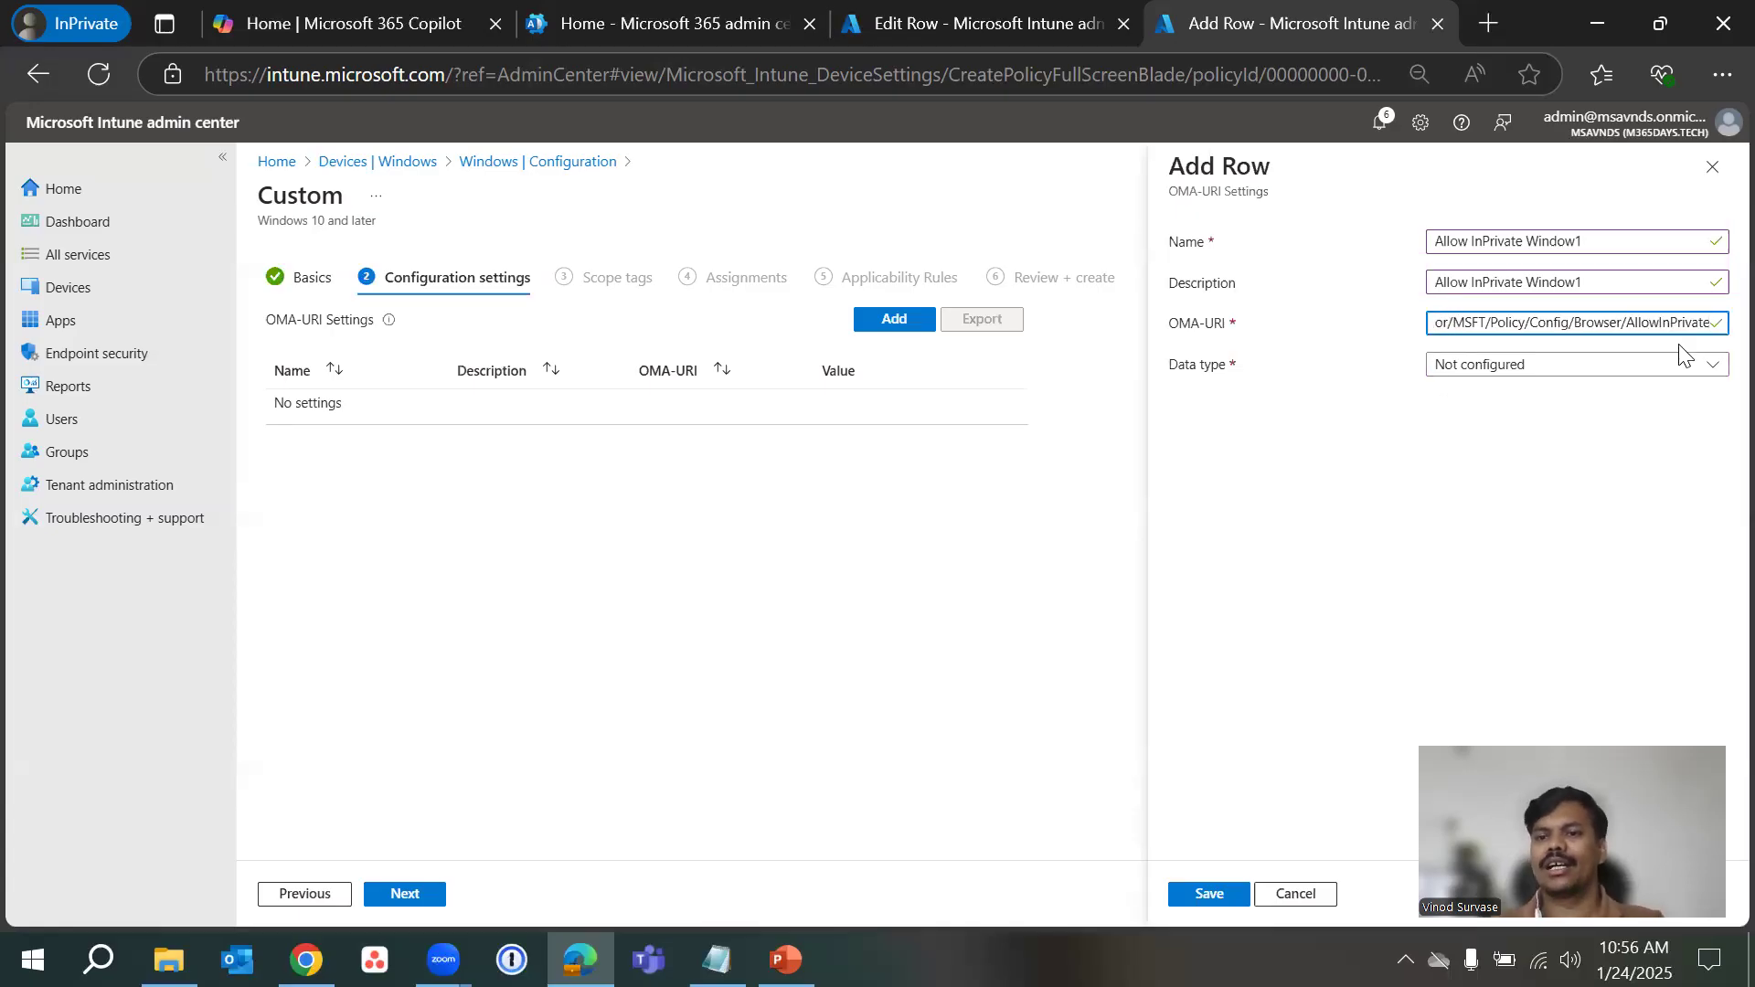
- Set the row's data type to Integer and its value to 1, and save the row
click(1558, 371)
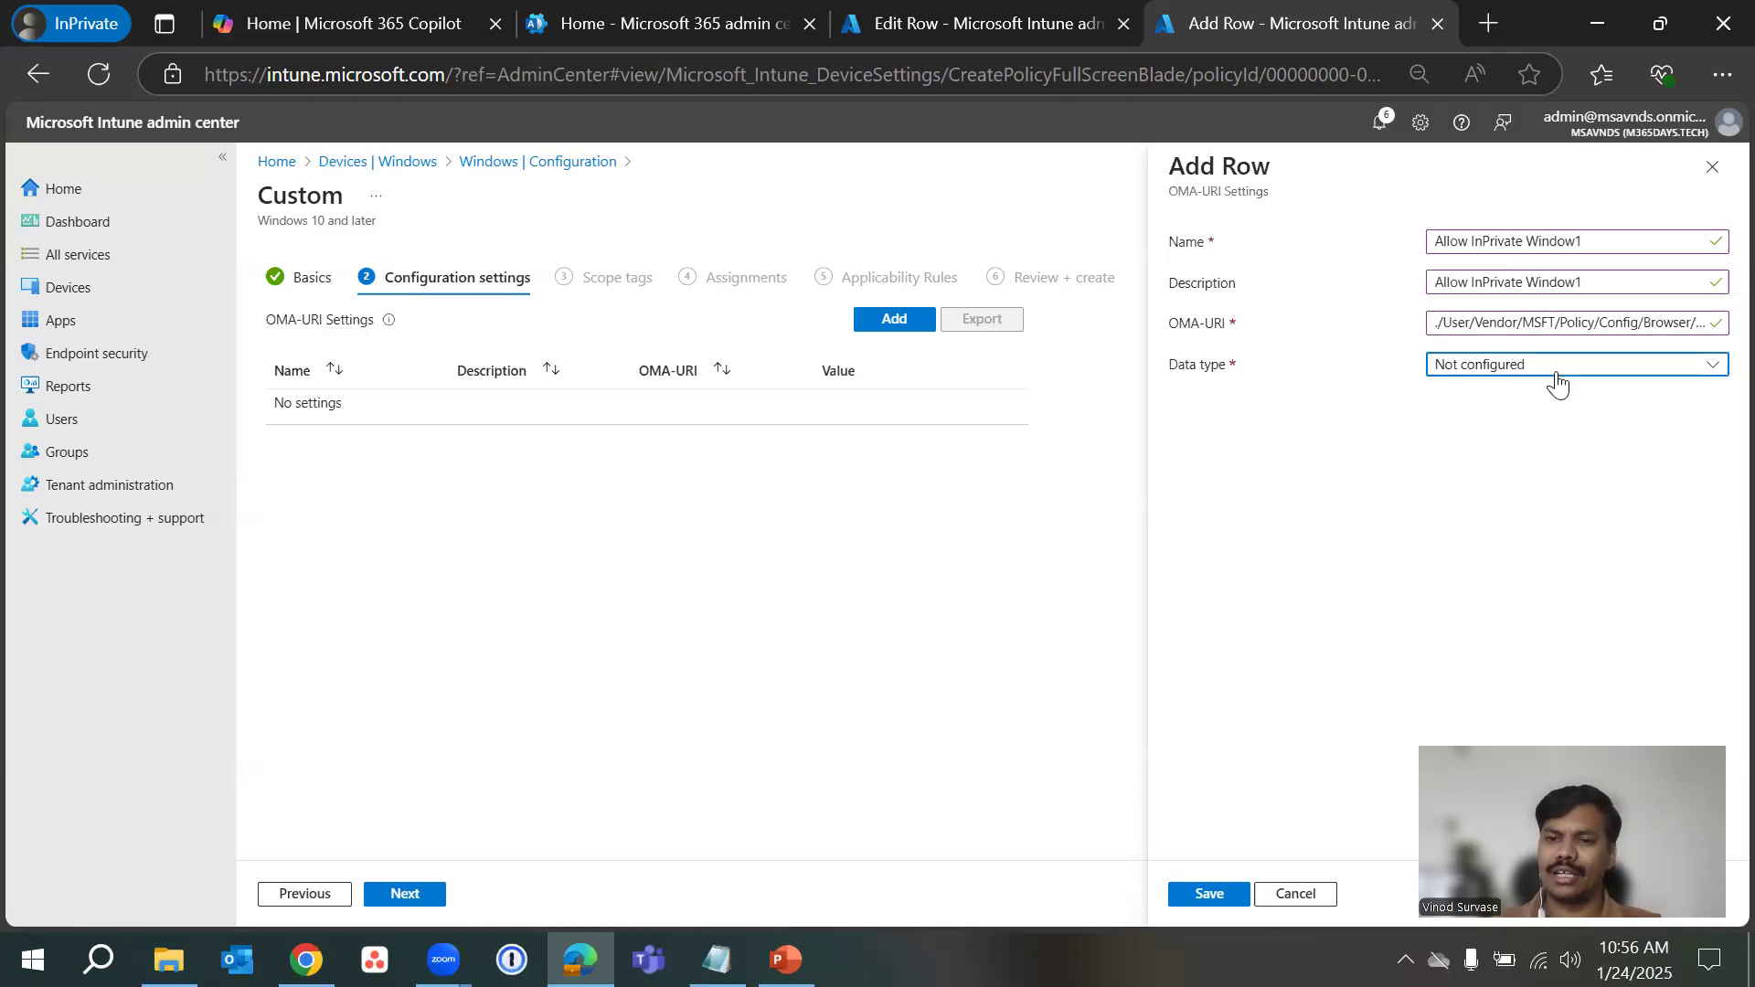
click(1500, 525)
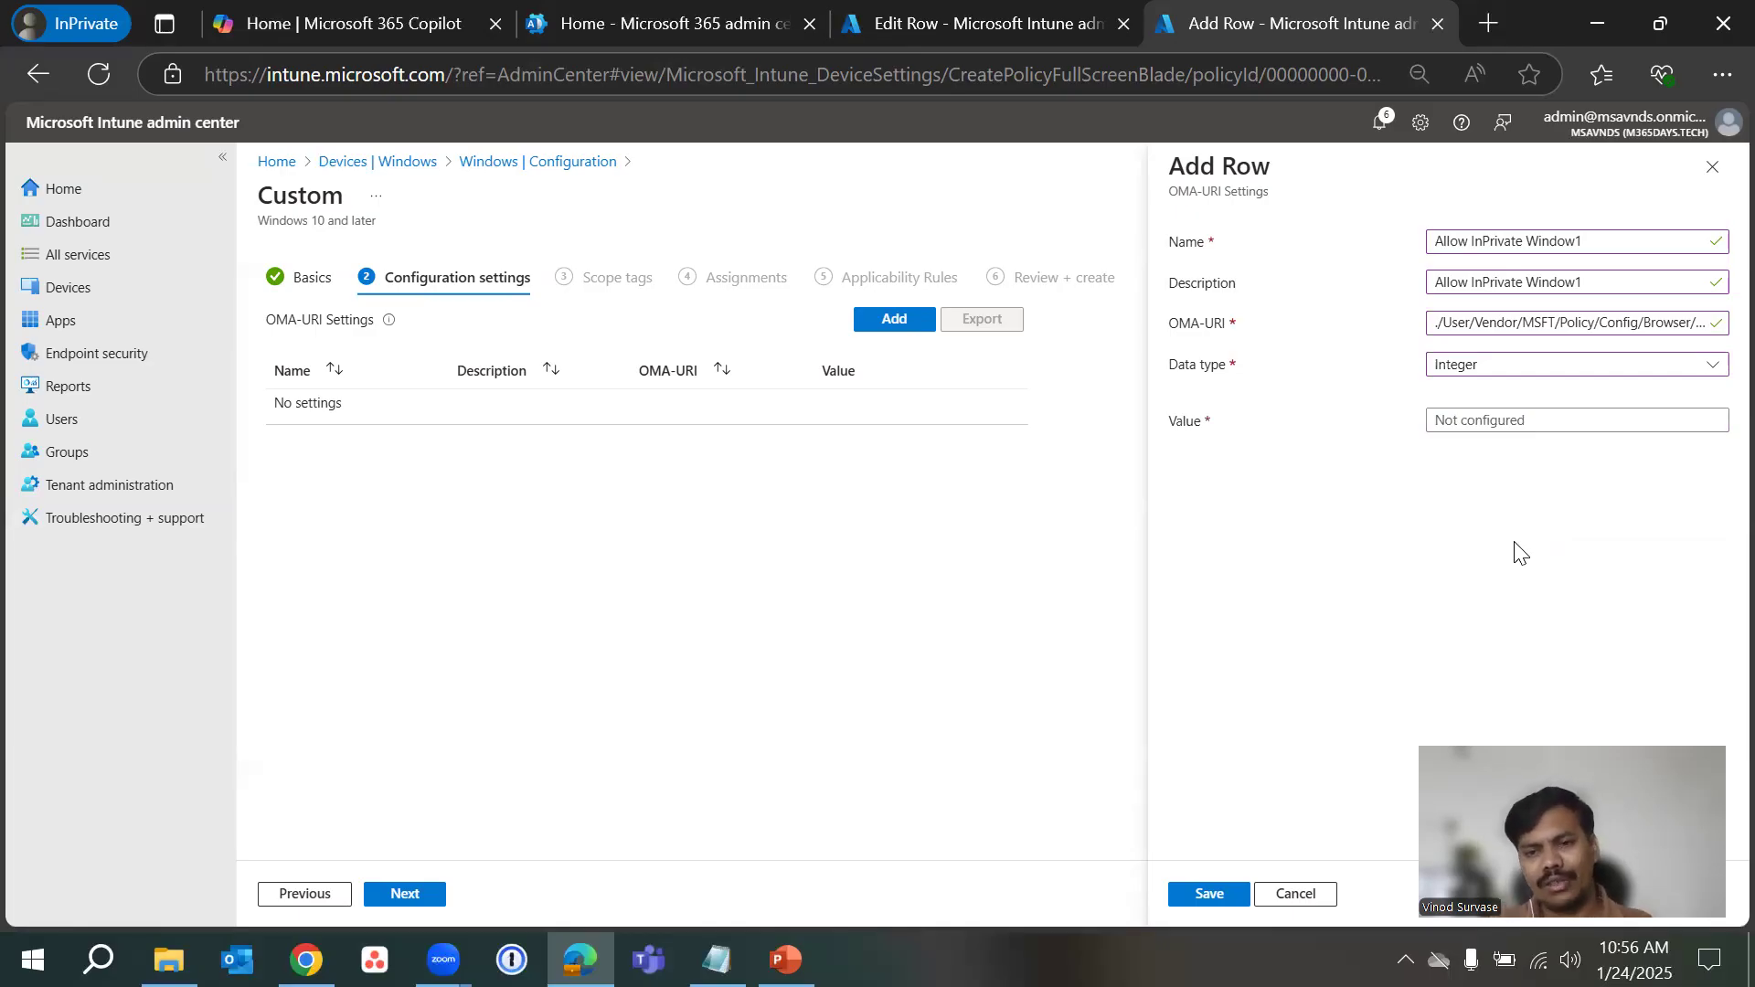
click(1501, 423)
text(0)
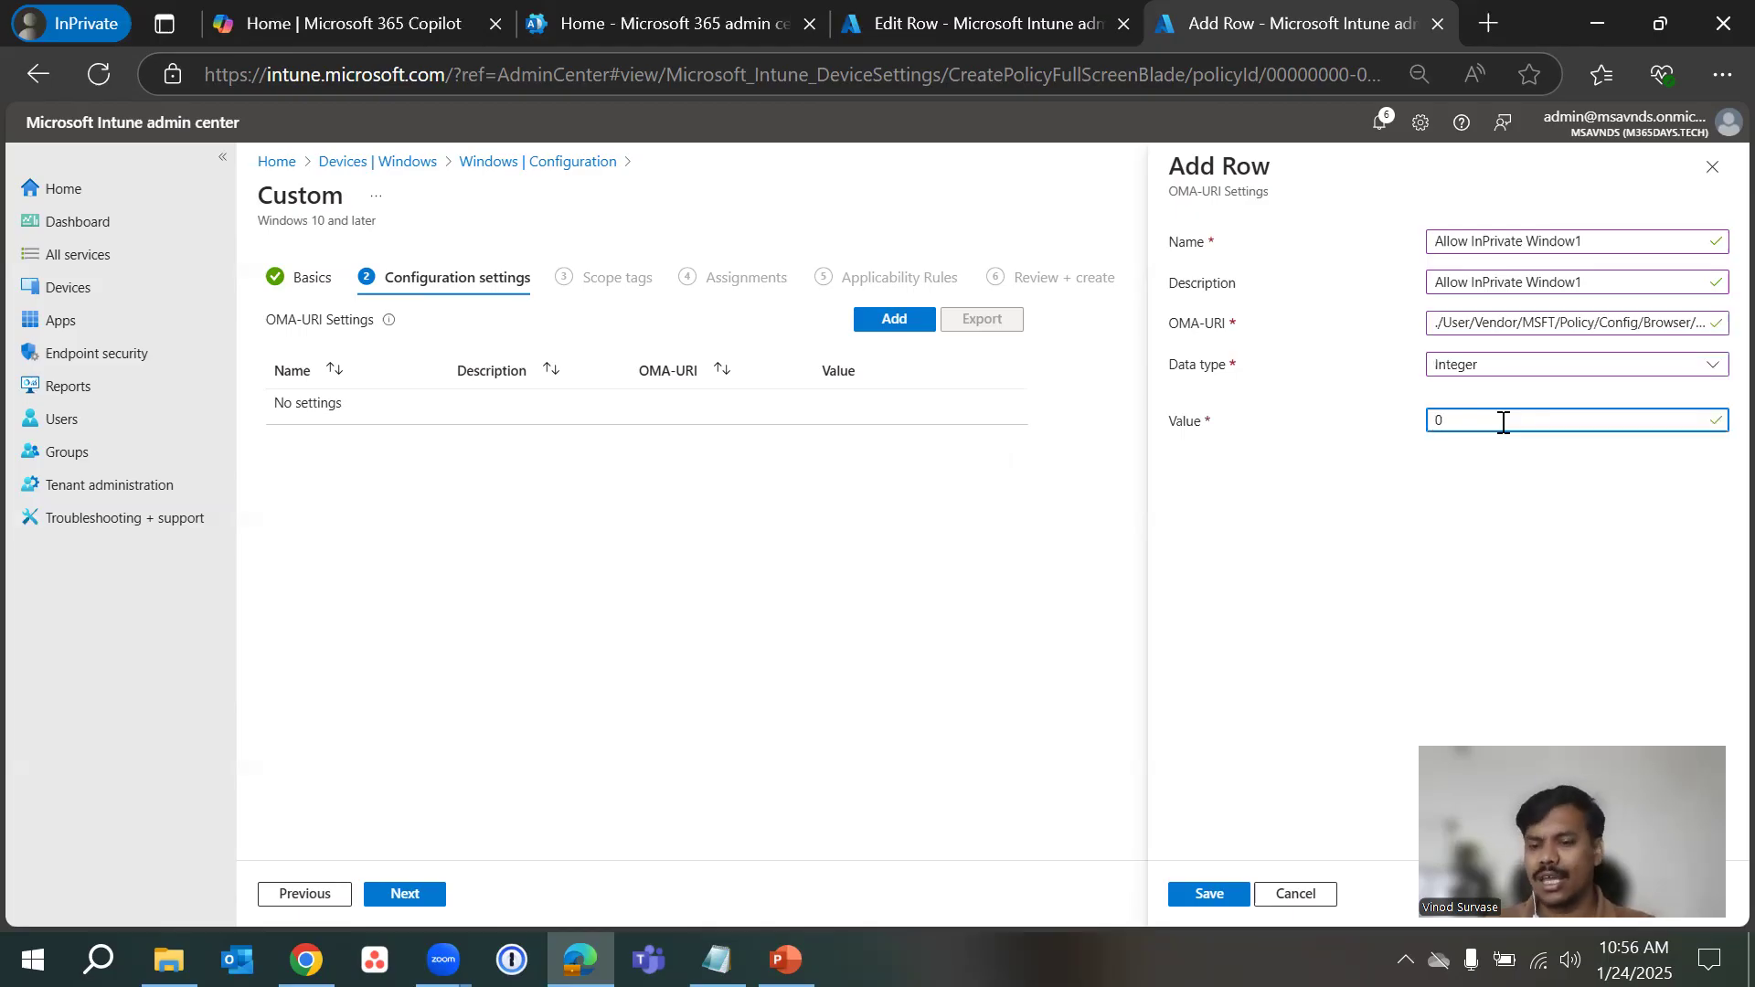
key(BackSpace)
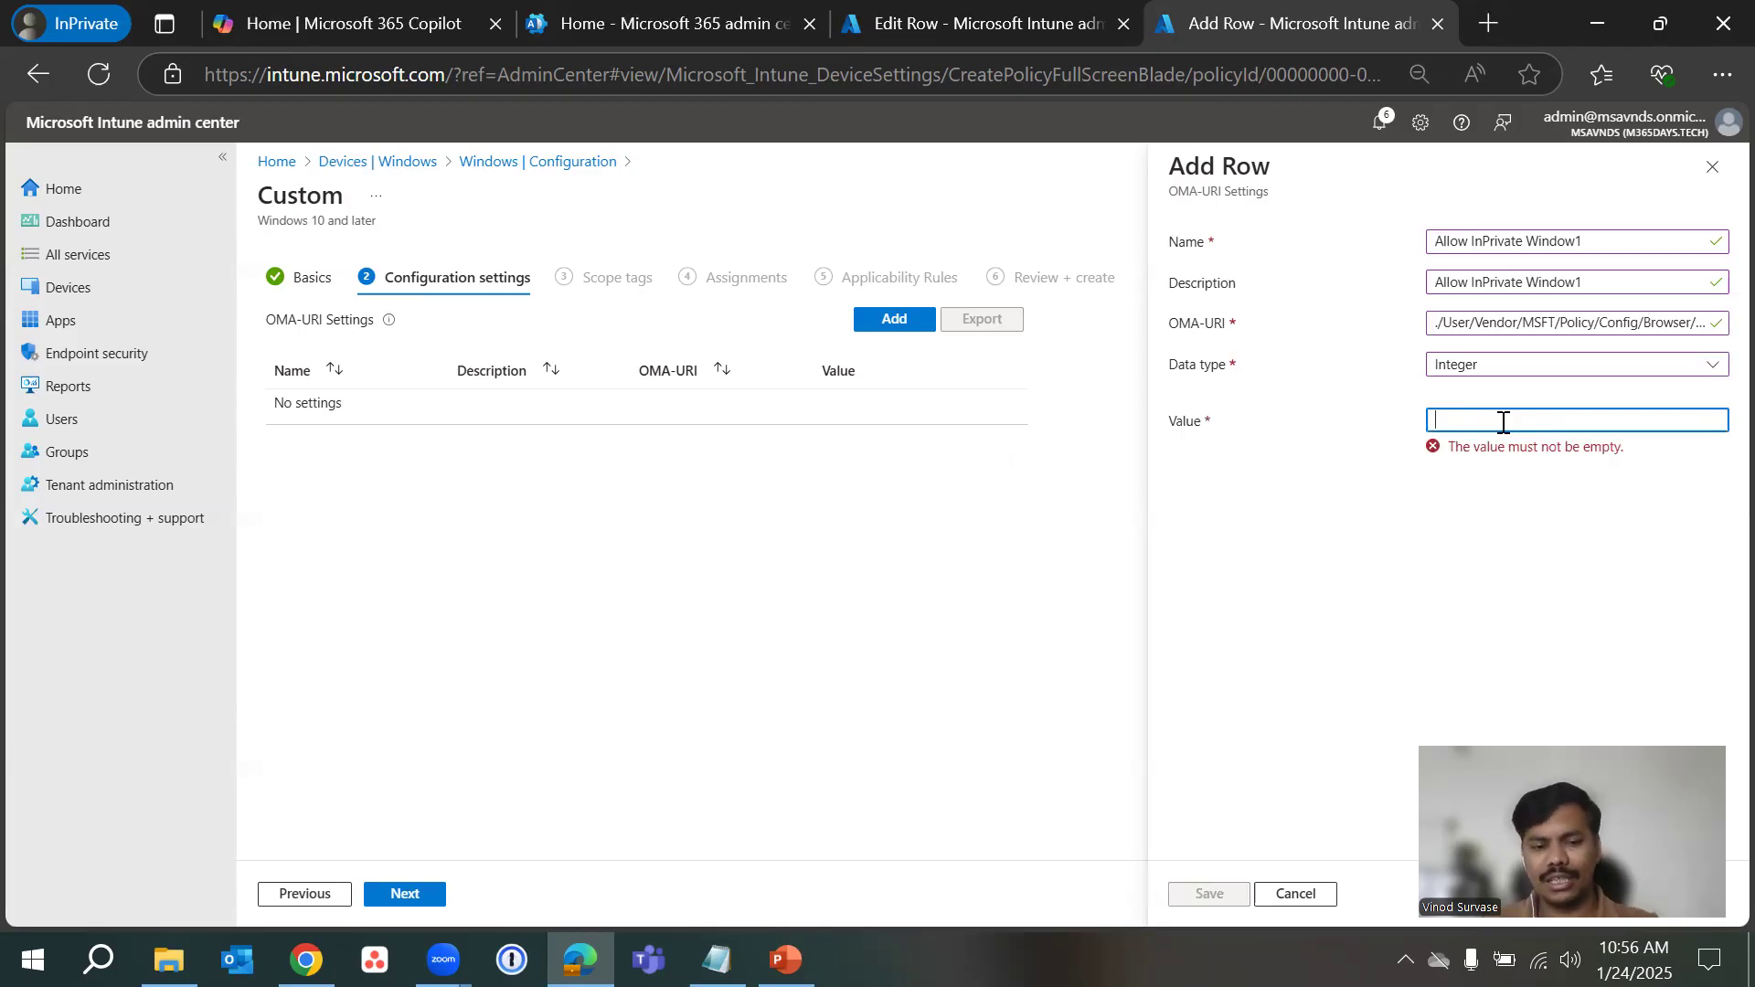
text(1)
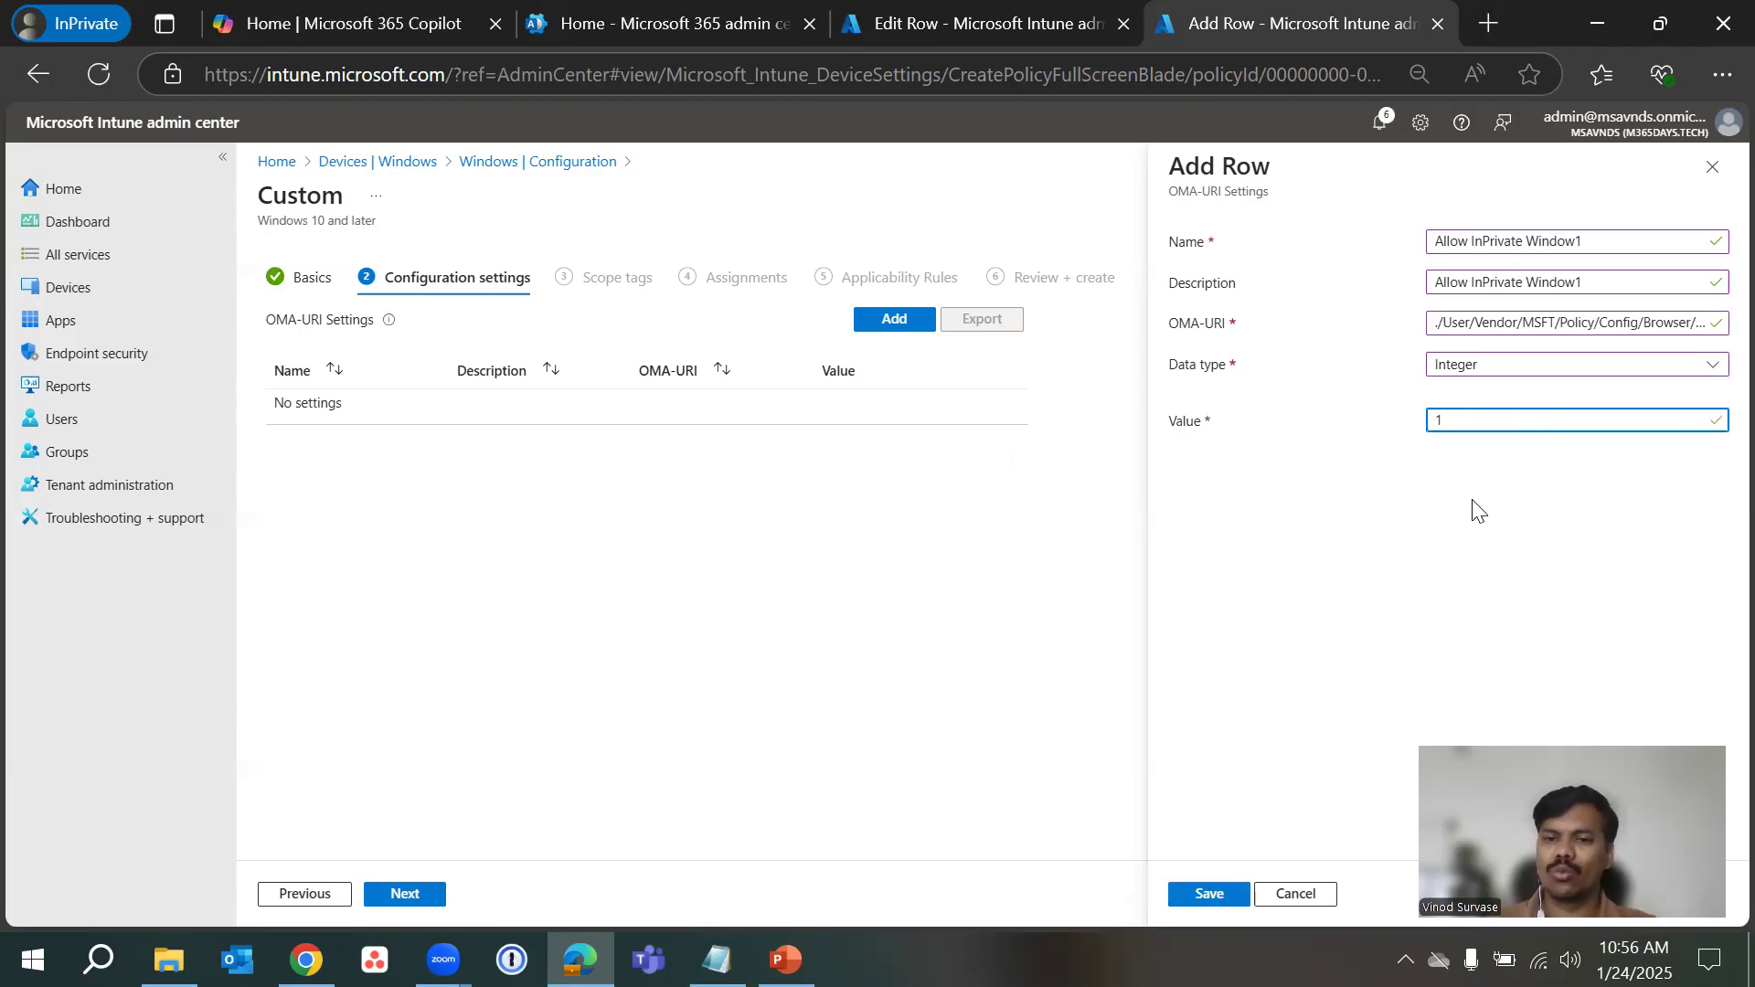
click(1374, 543)
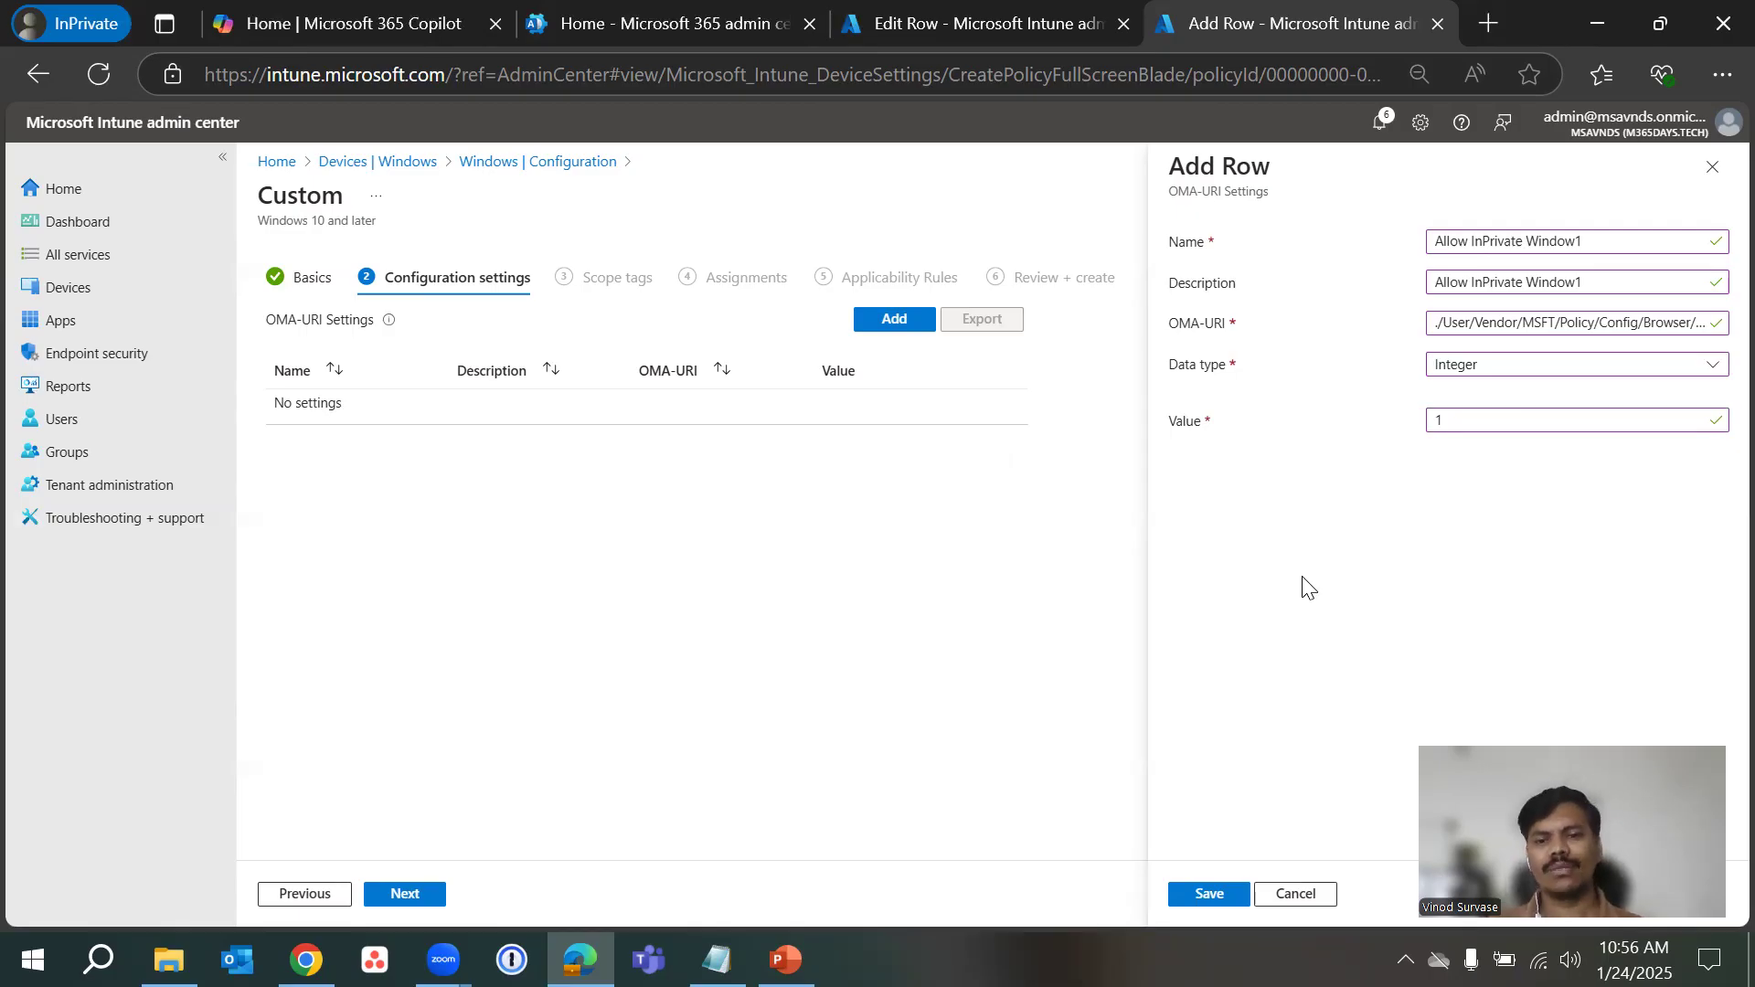
click(1209, 894)
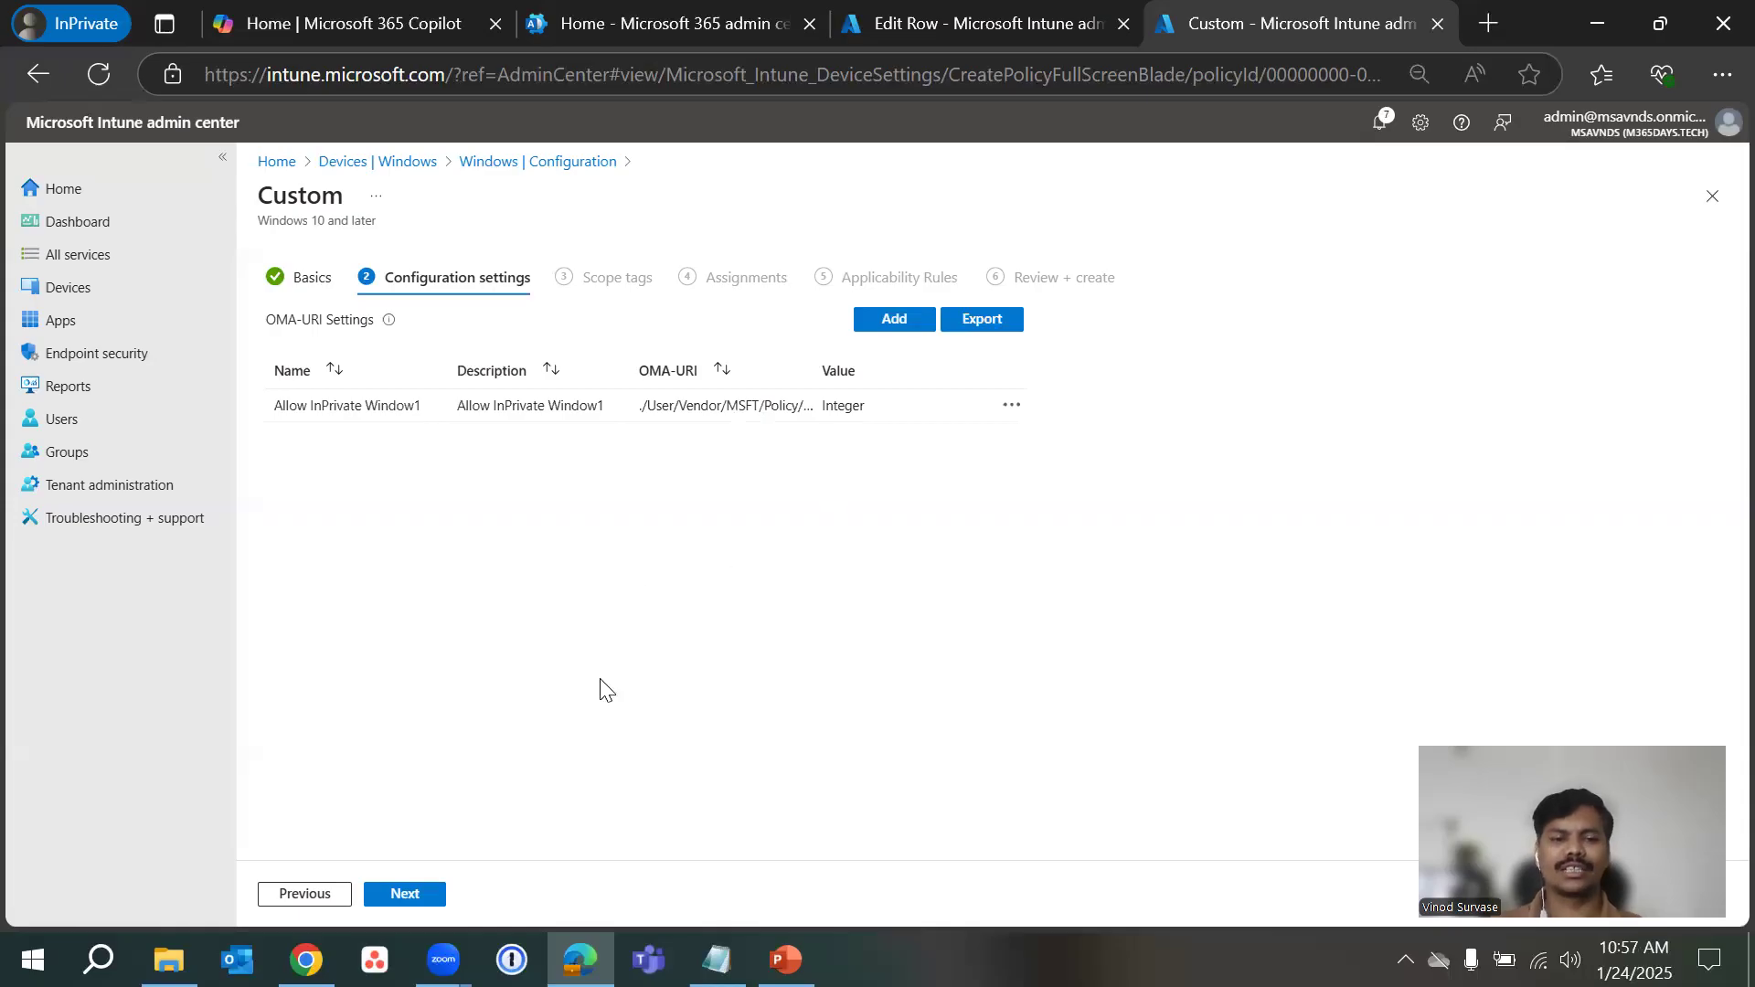
- Keep the default scope tag, leave assignments and applicability rules empty, review the summary, and create the profile
click(405, 894)
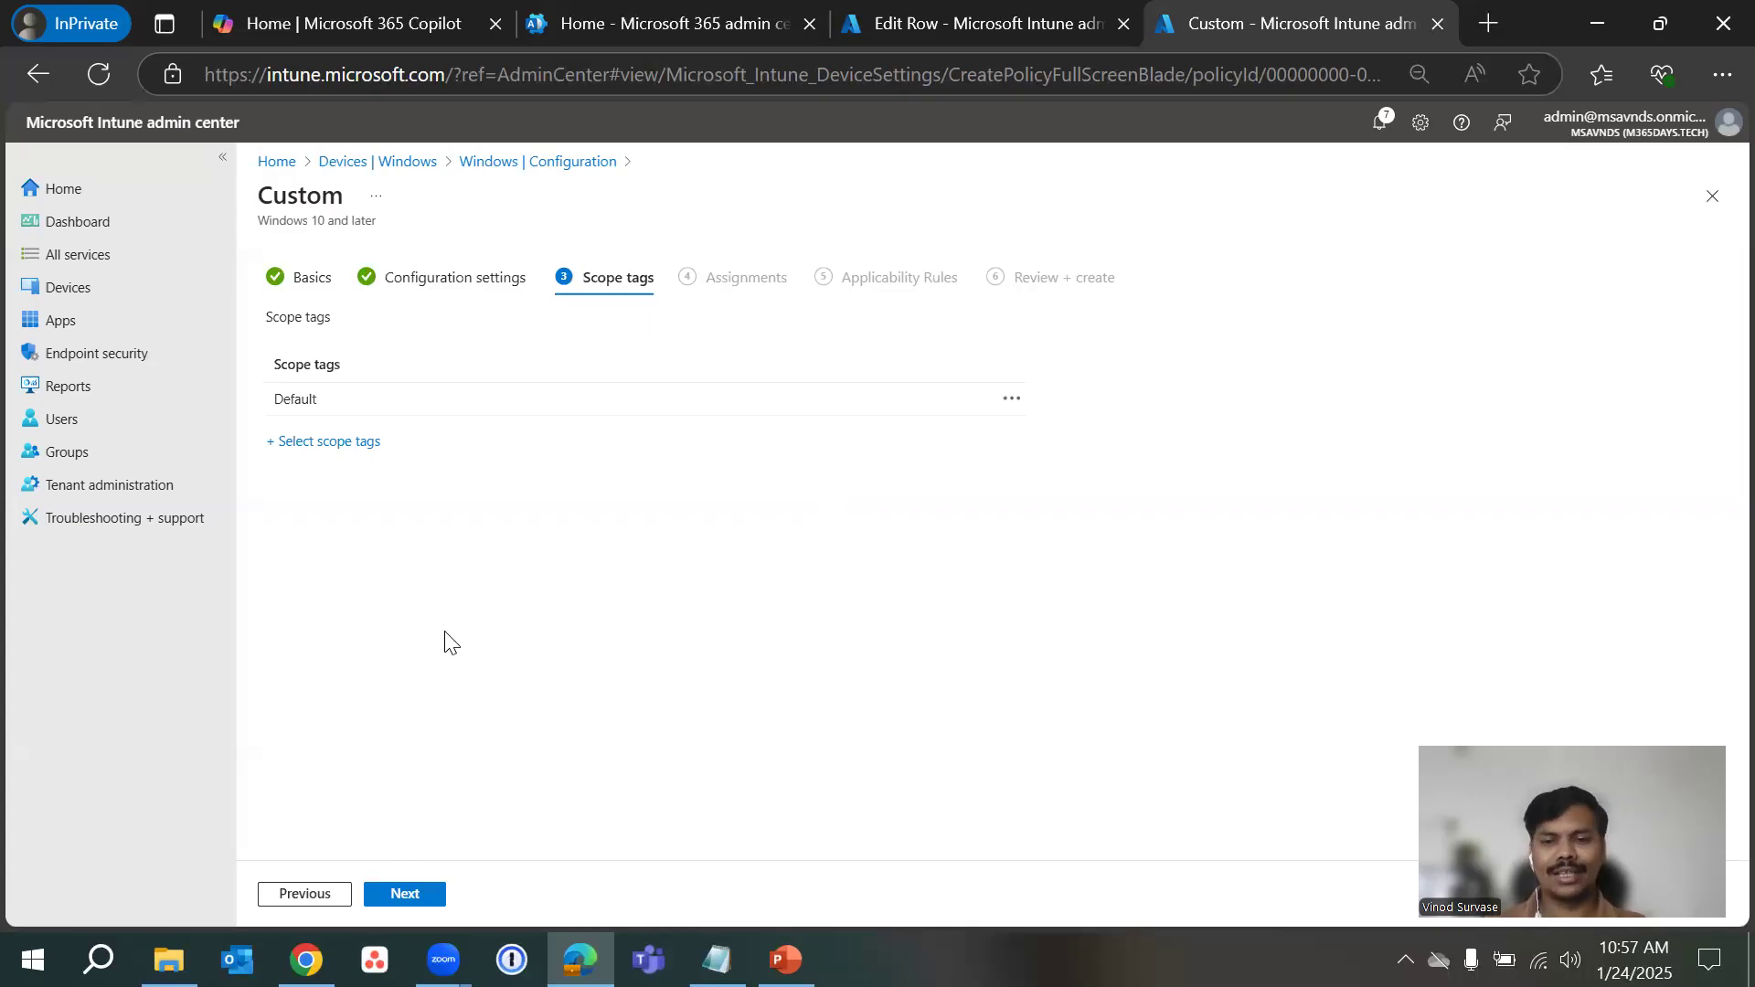
click(392, 898)
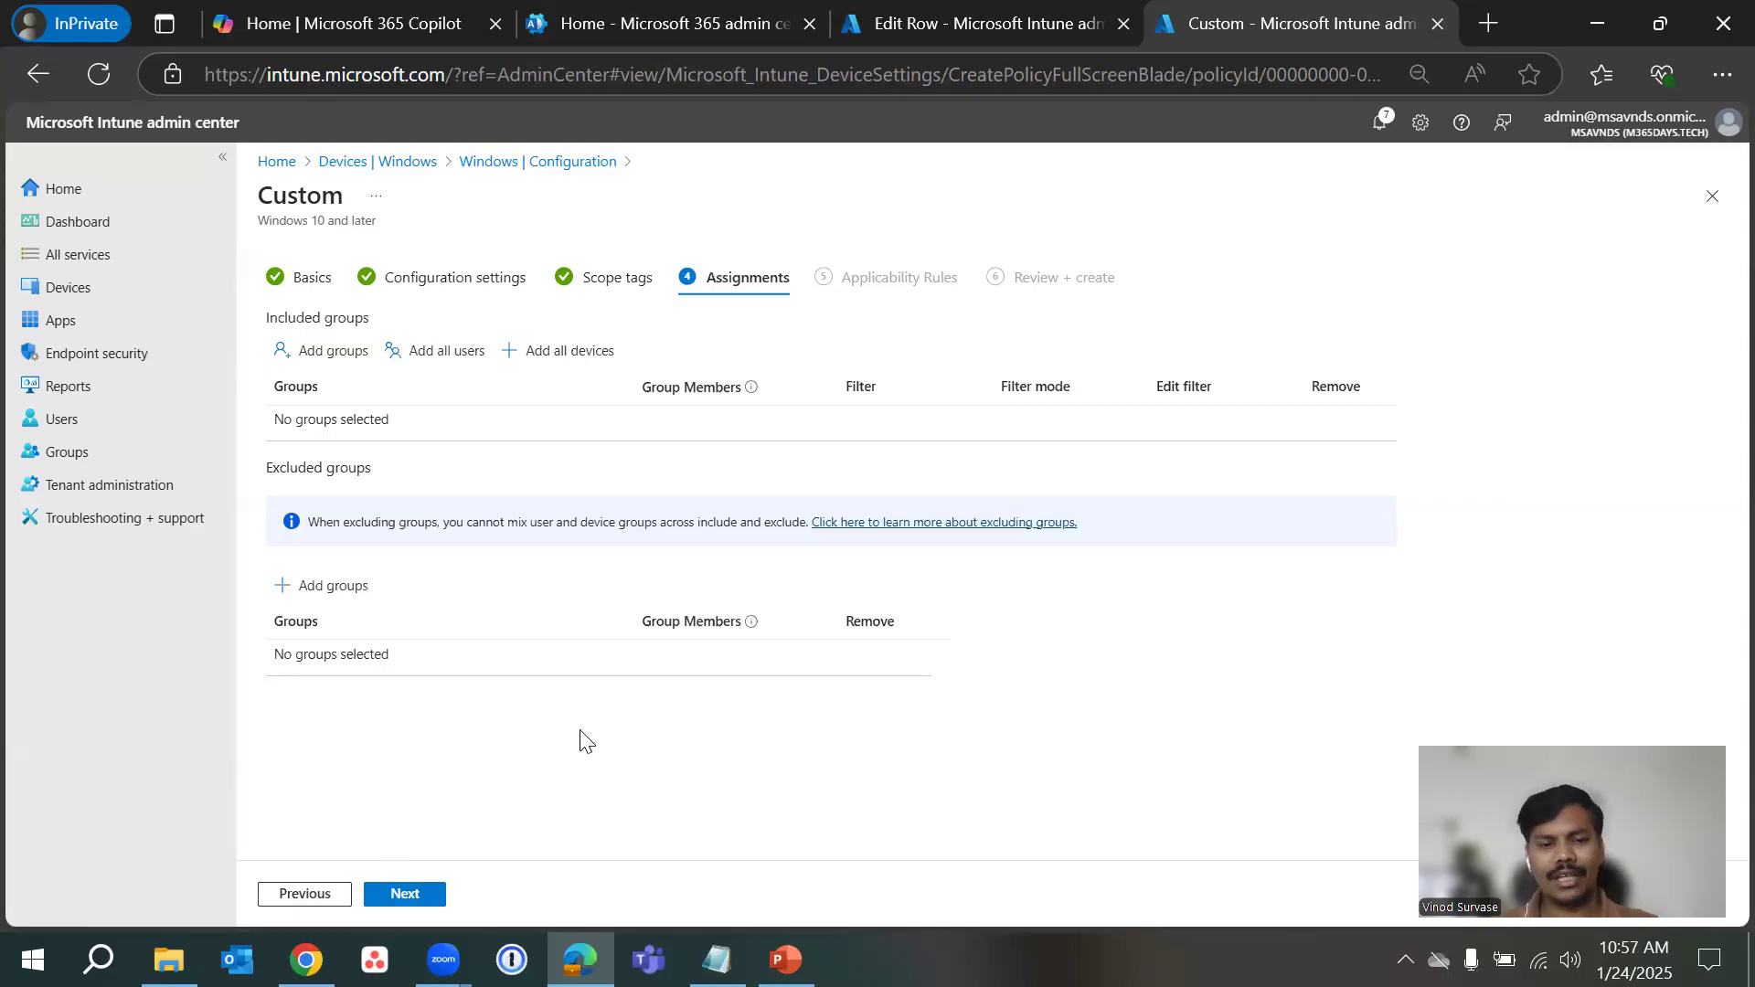
click(403, 893)
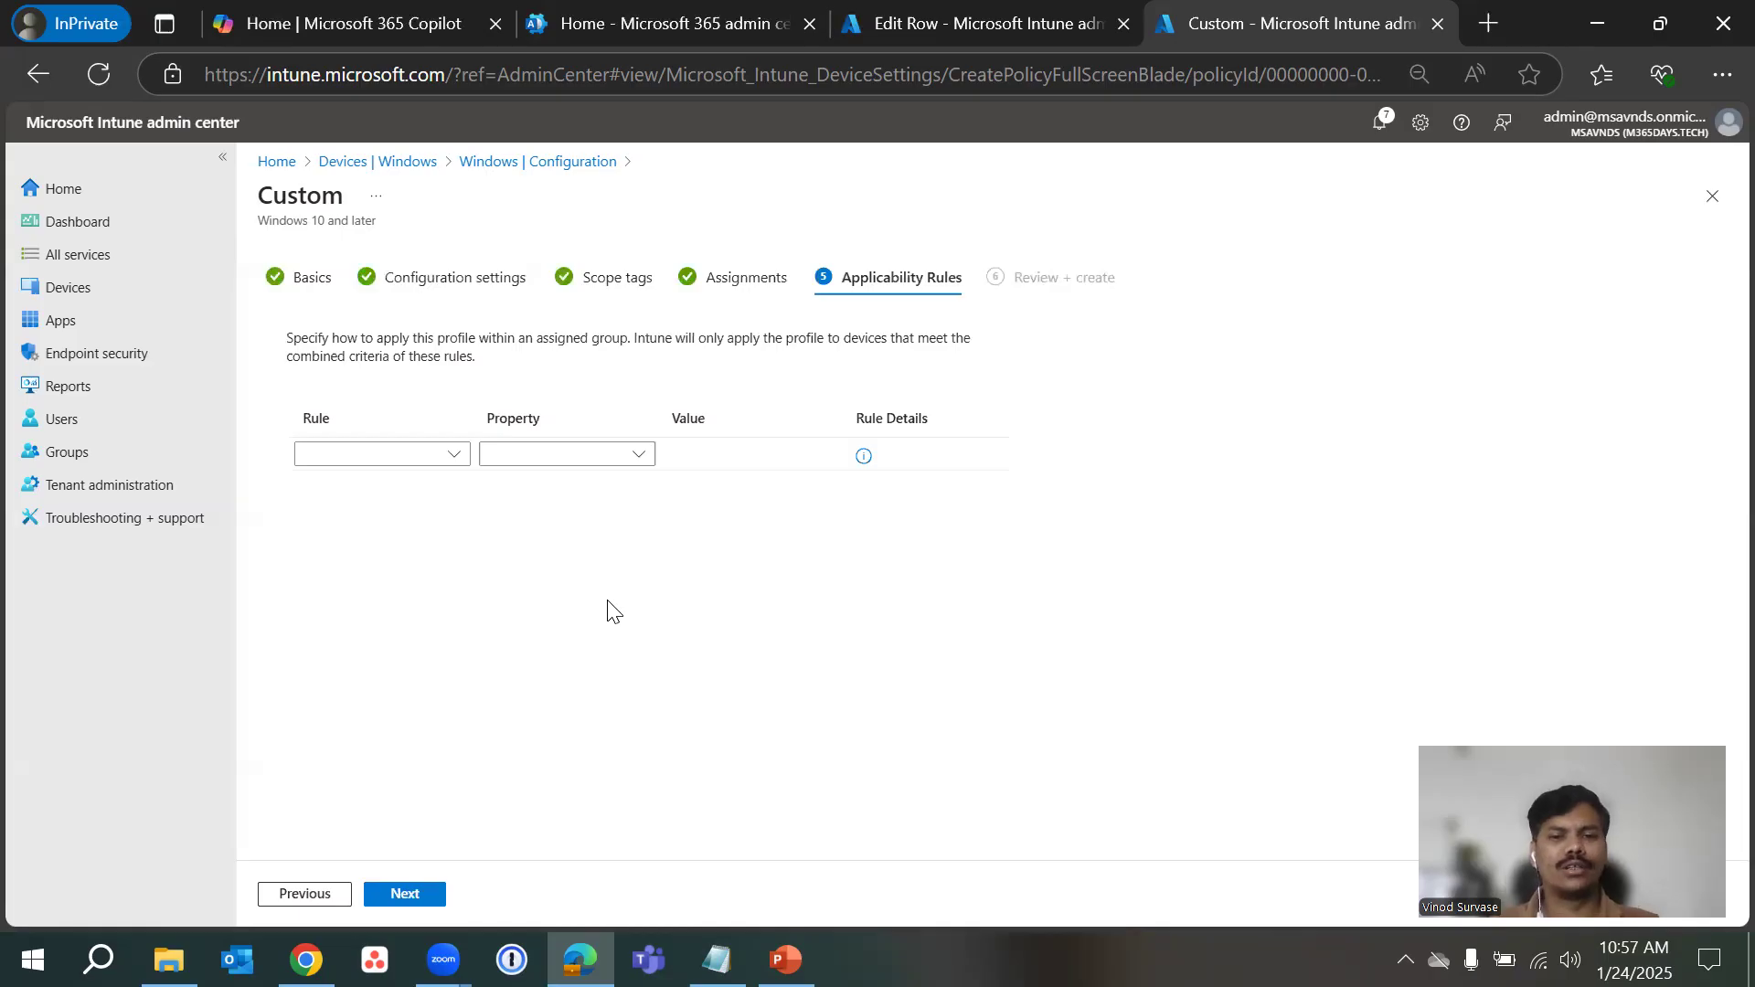
click(403, 893)
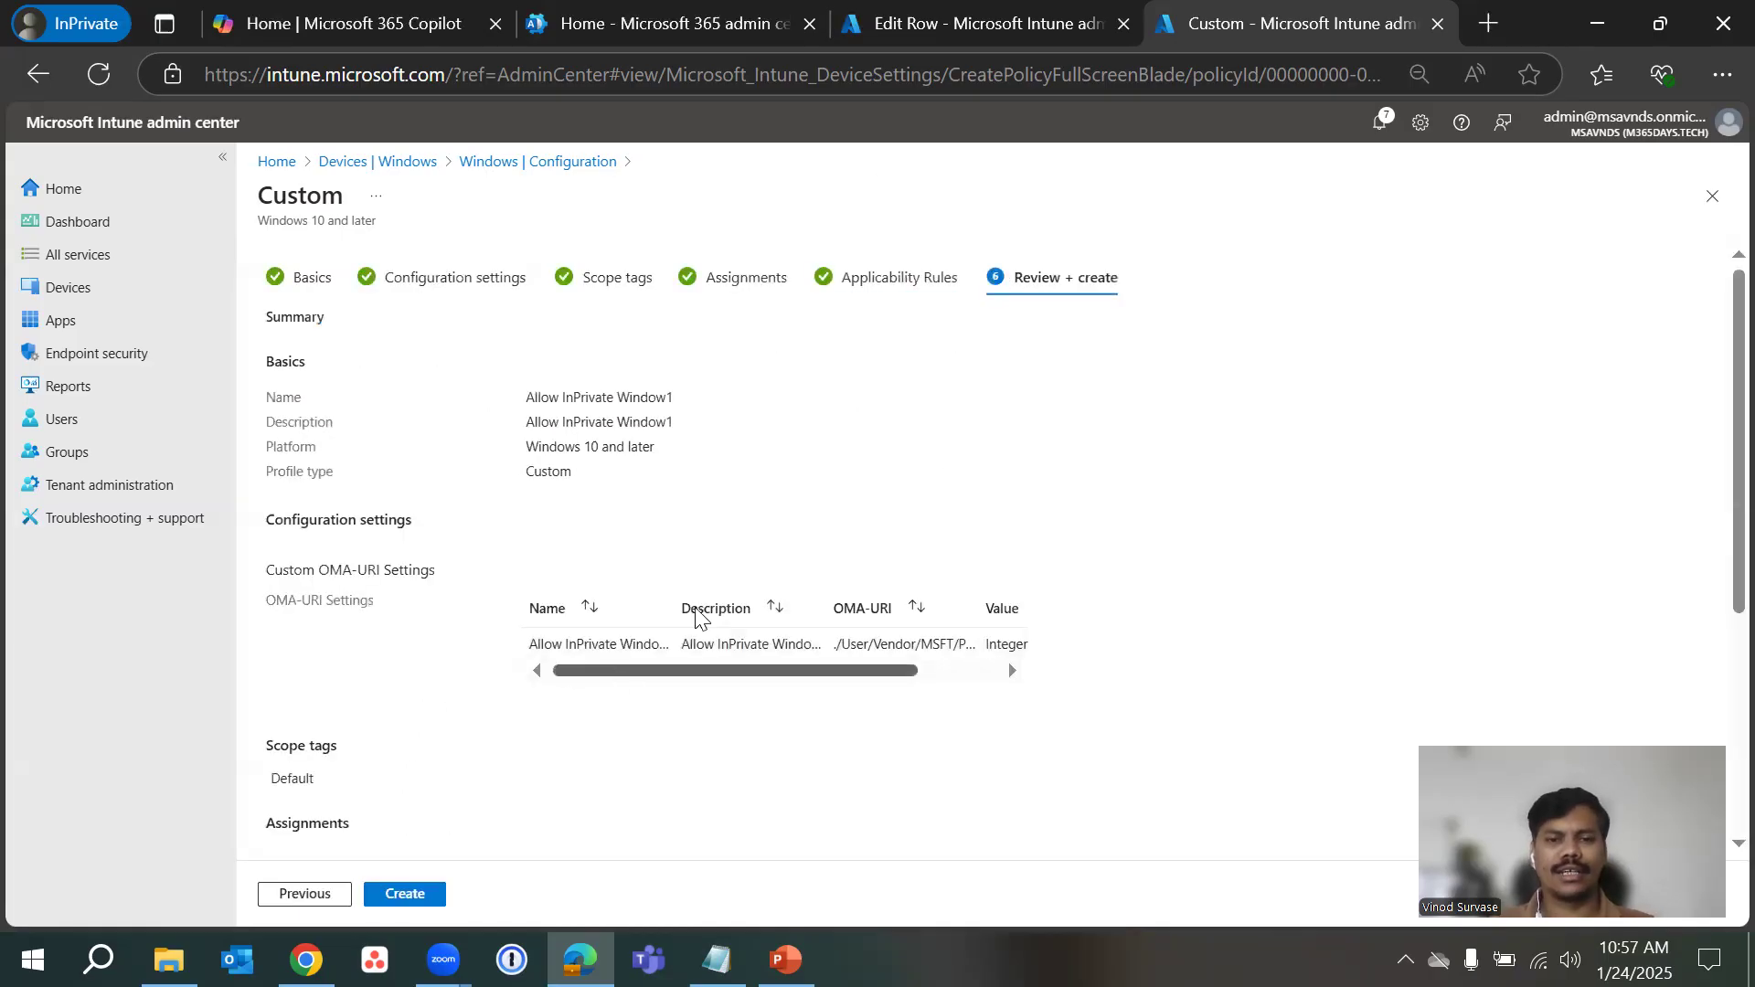
scroll(1331, 454, down, 5)
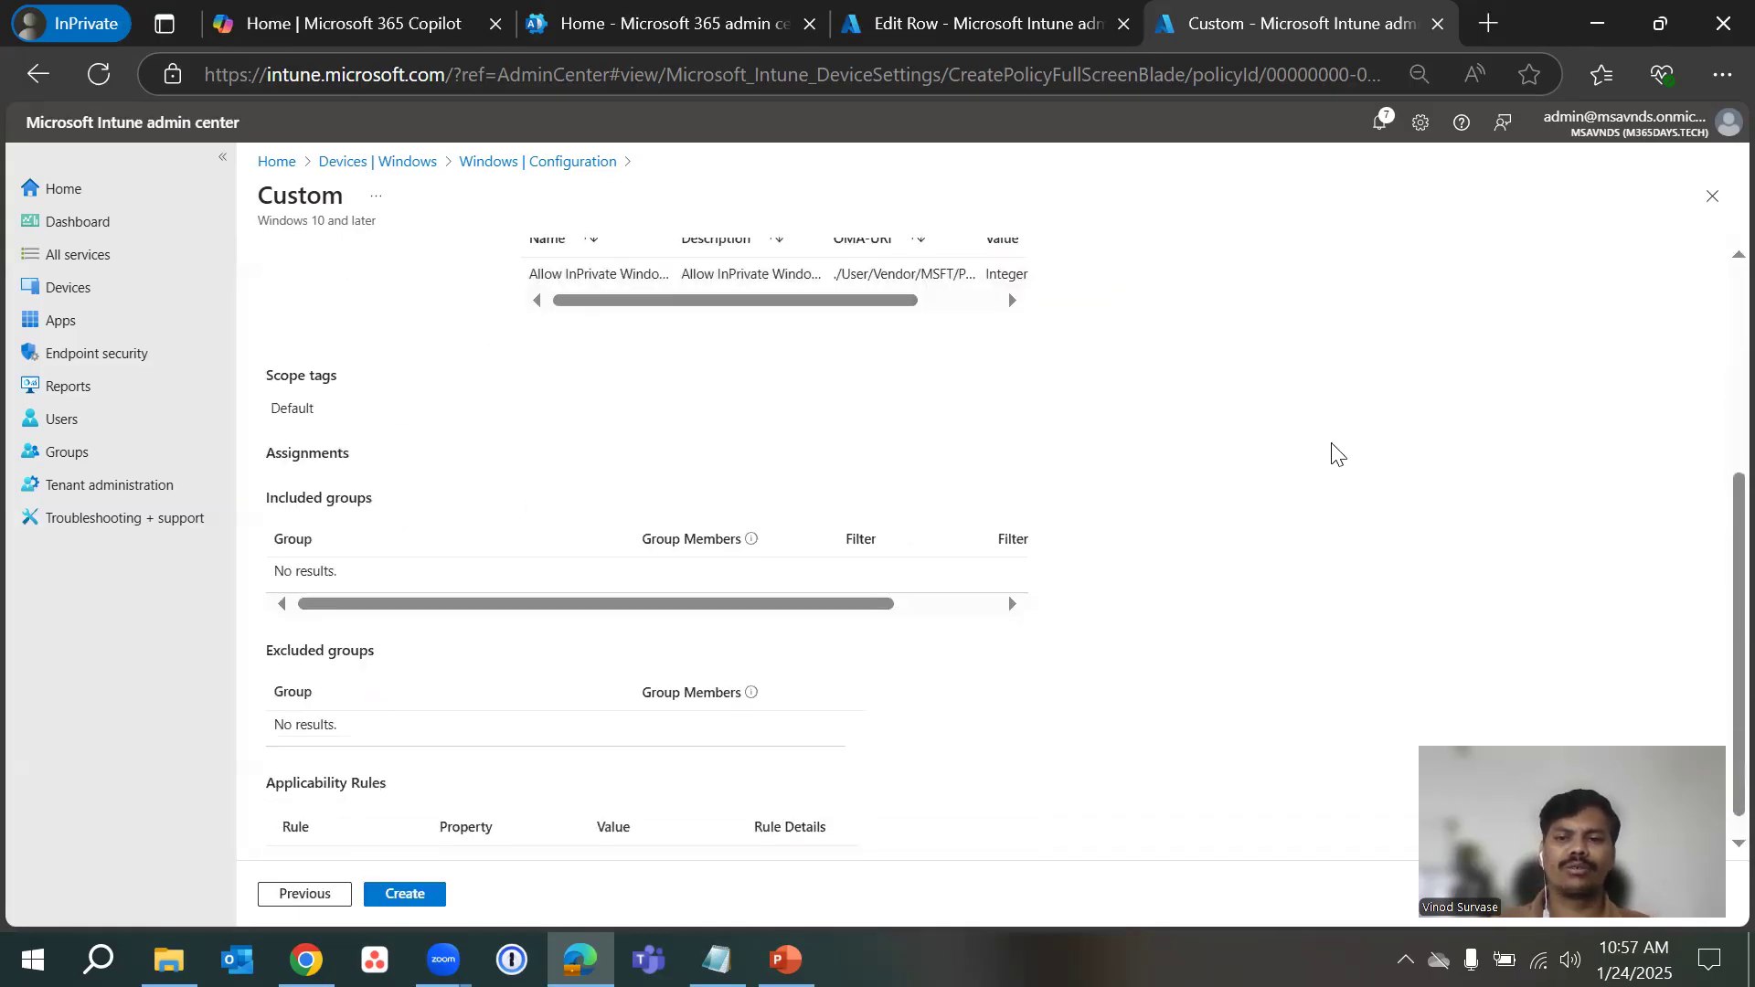
scroll(1331, 454, up, 5)
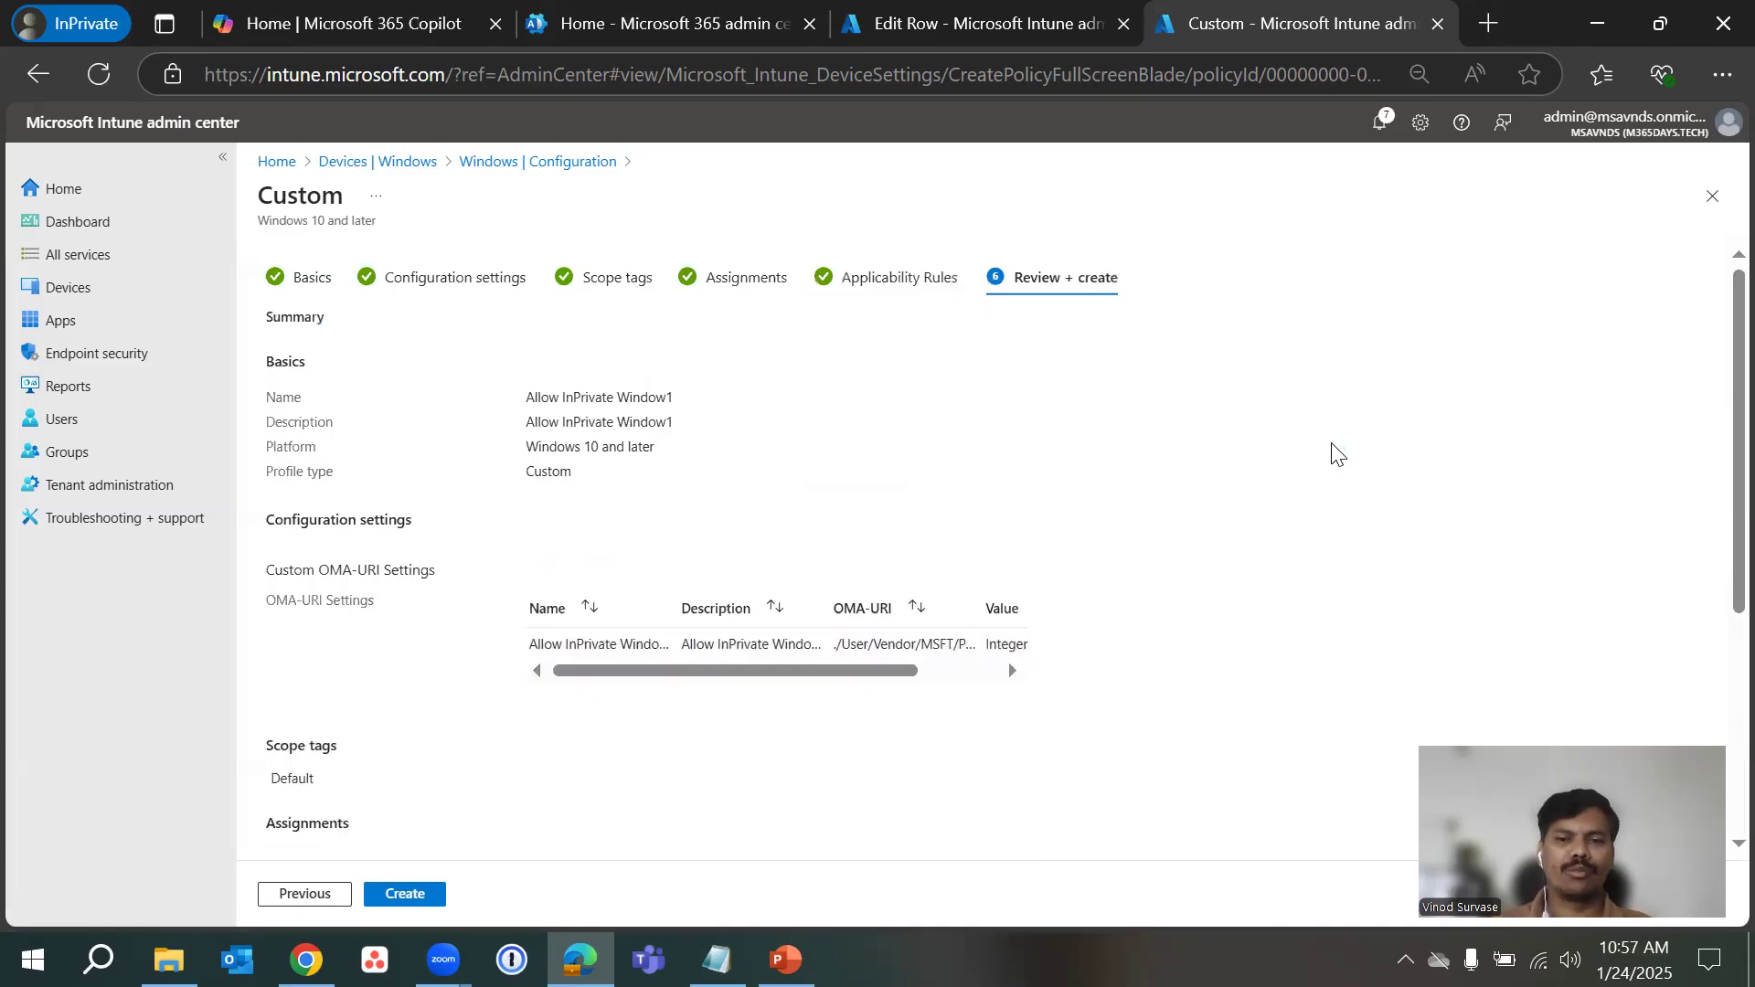
scroll(1332, 454, down, 5)
click(404, 893)
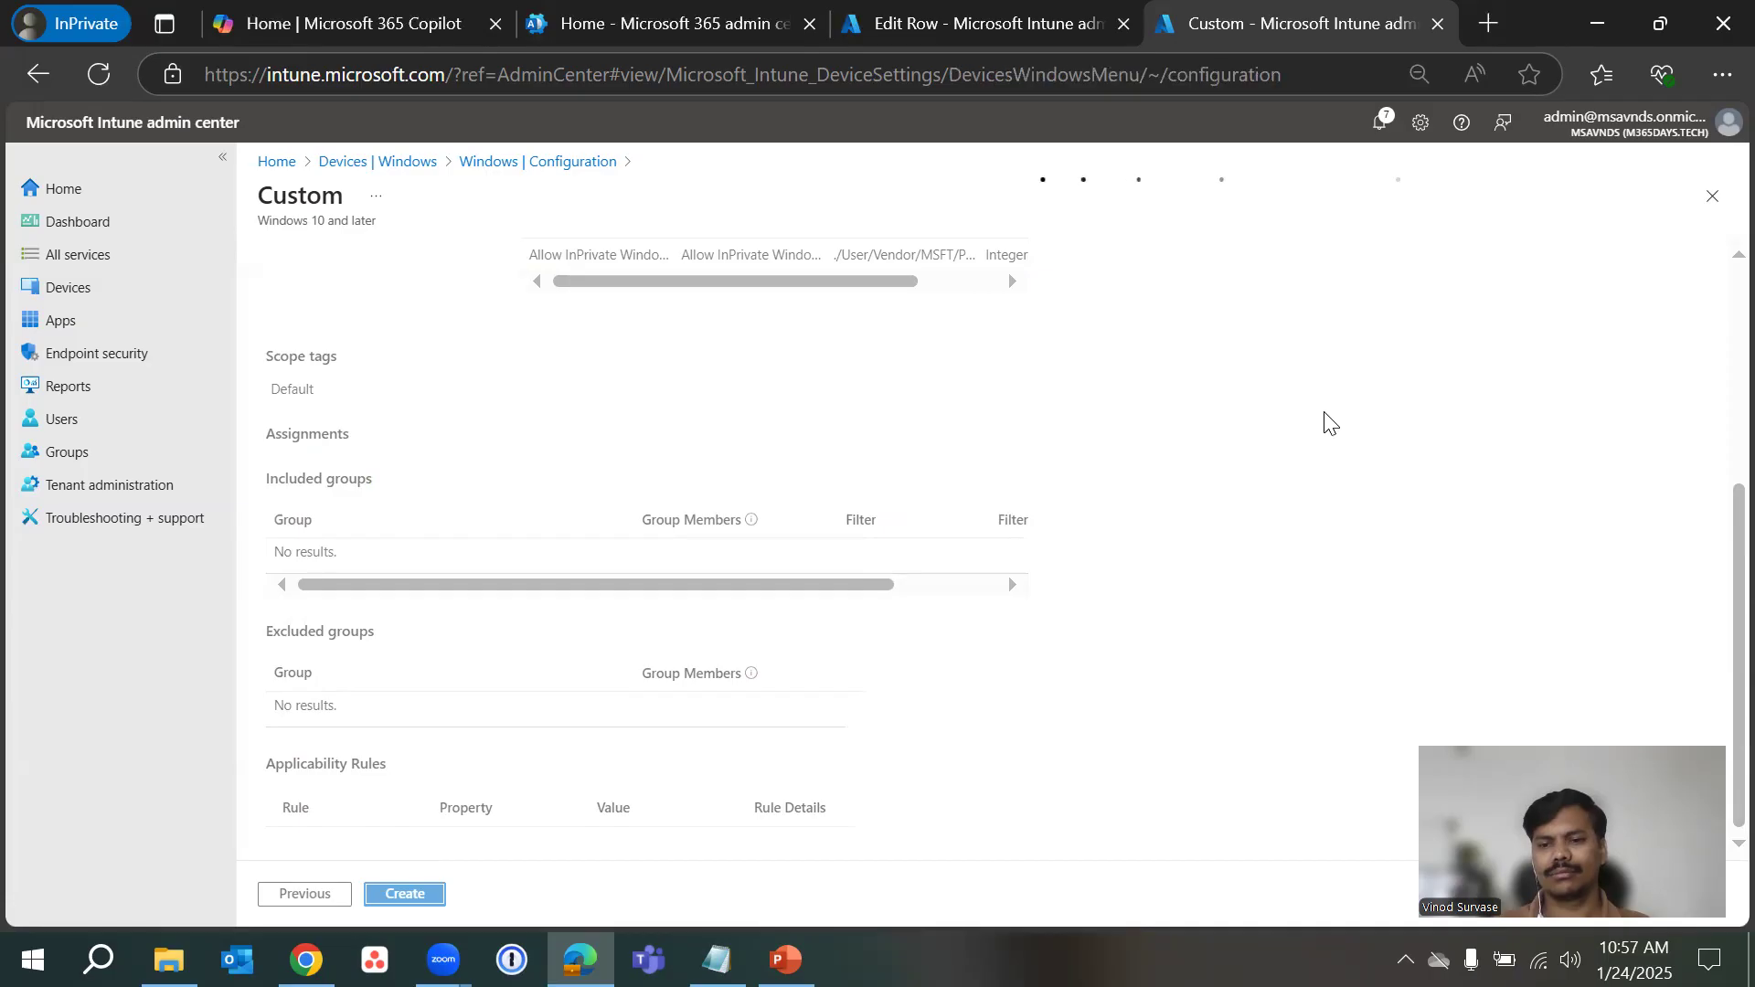
- Refresh the Windows configuration policy list to include the newly created profile
click(712, 400)
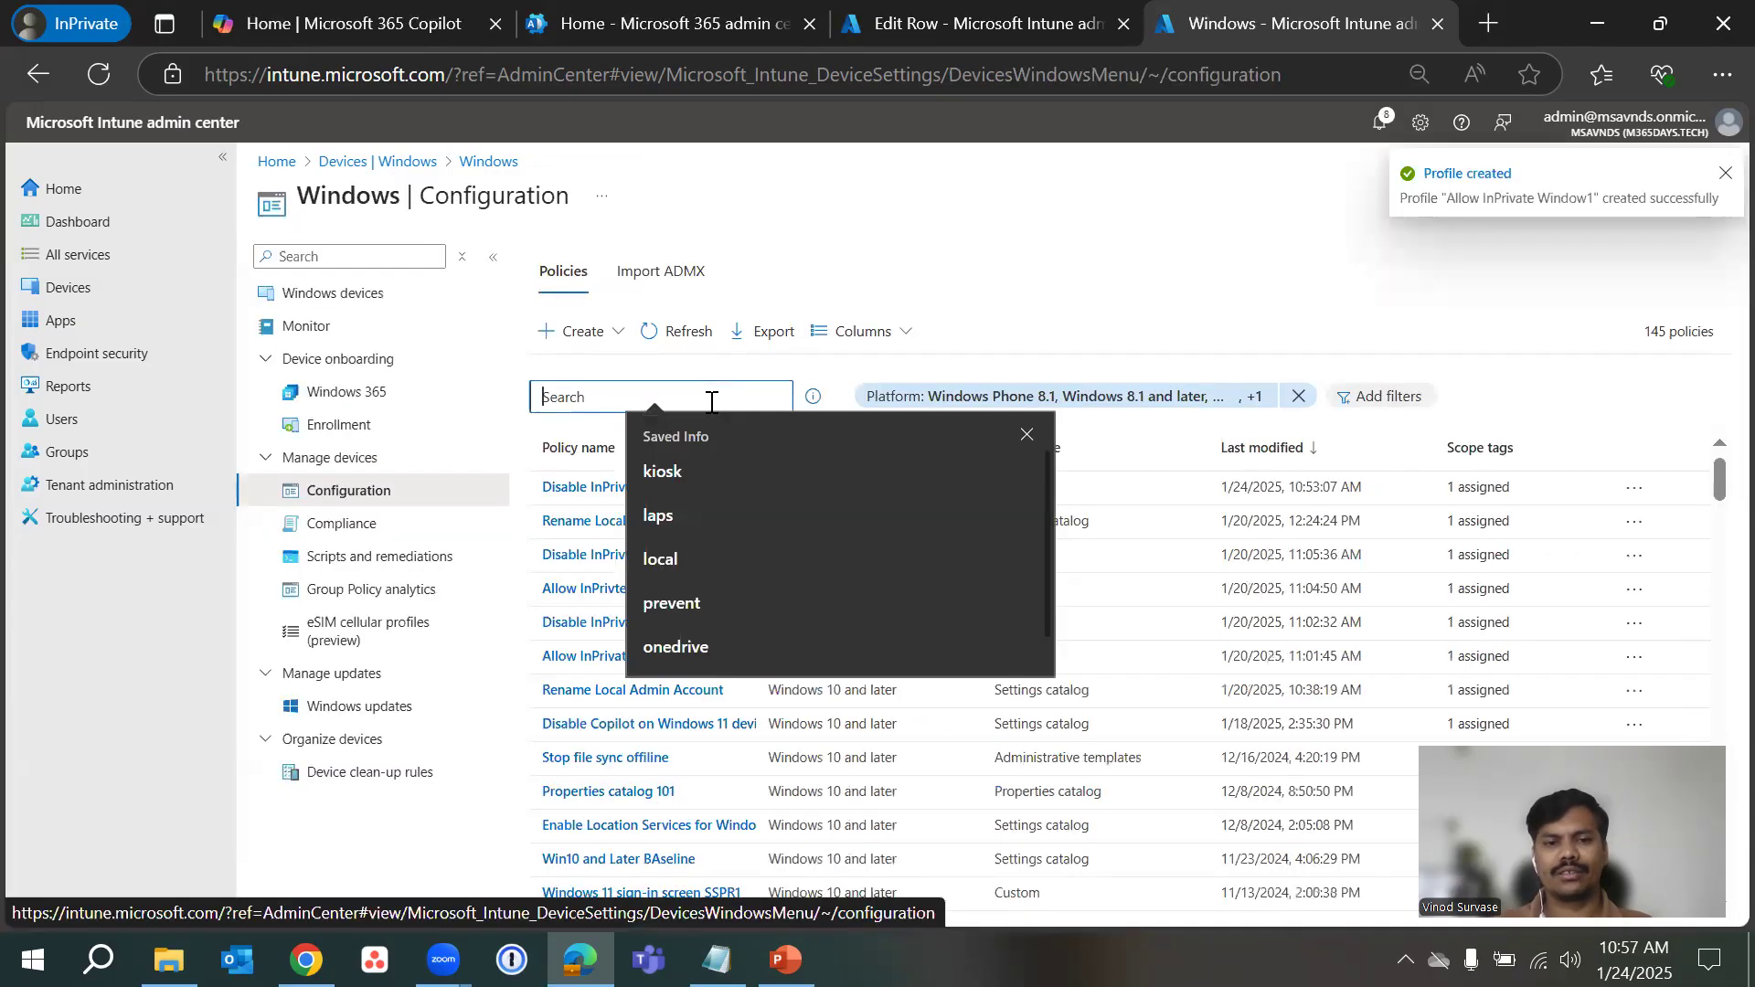
click(686, 334)
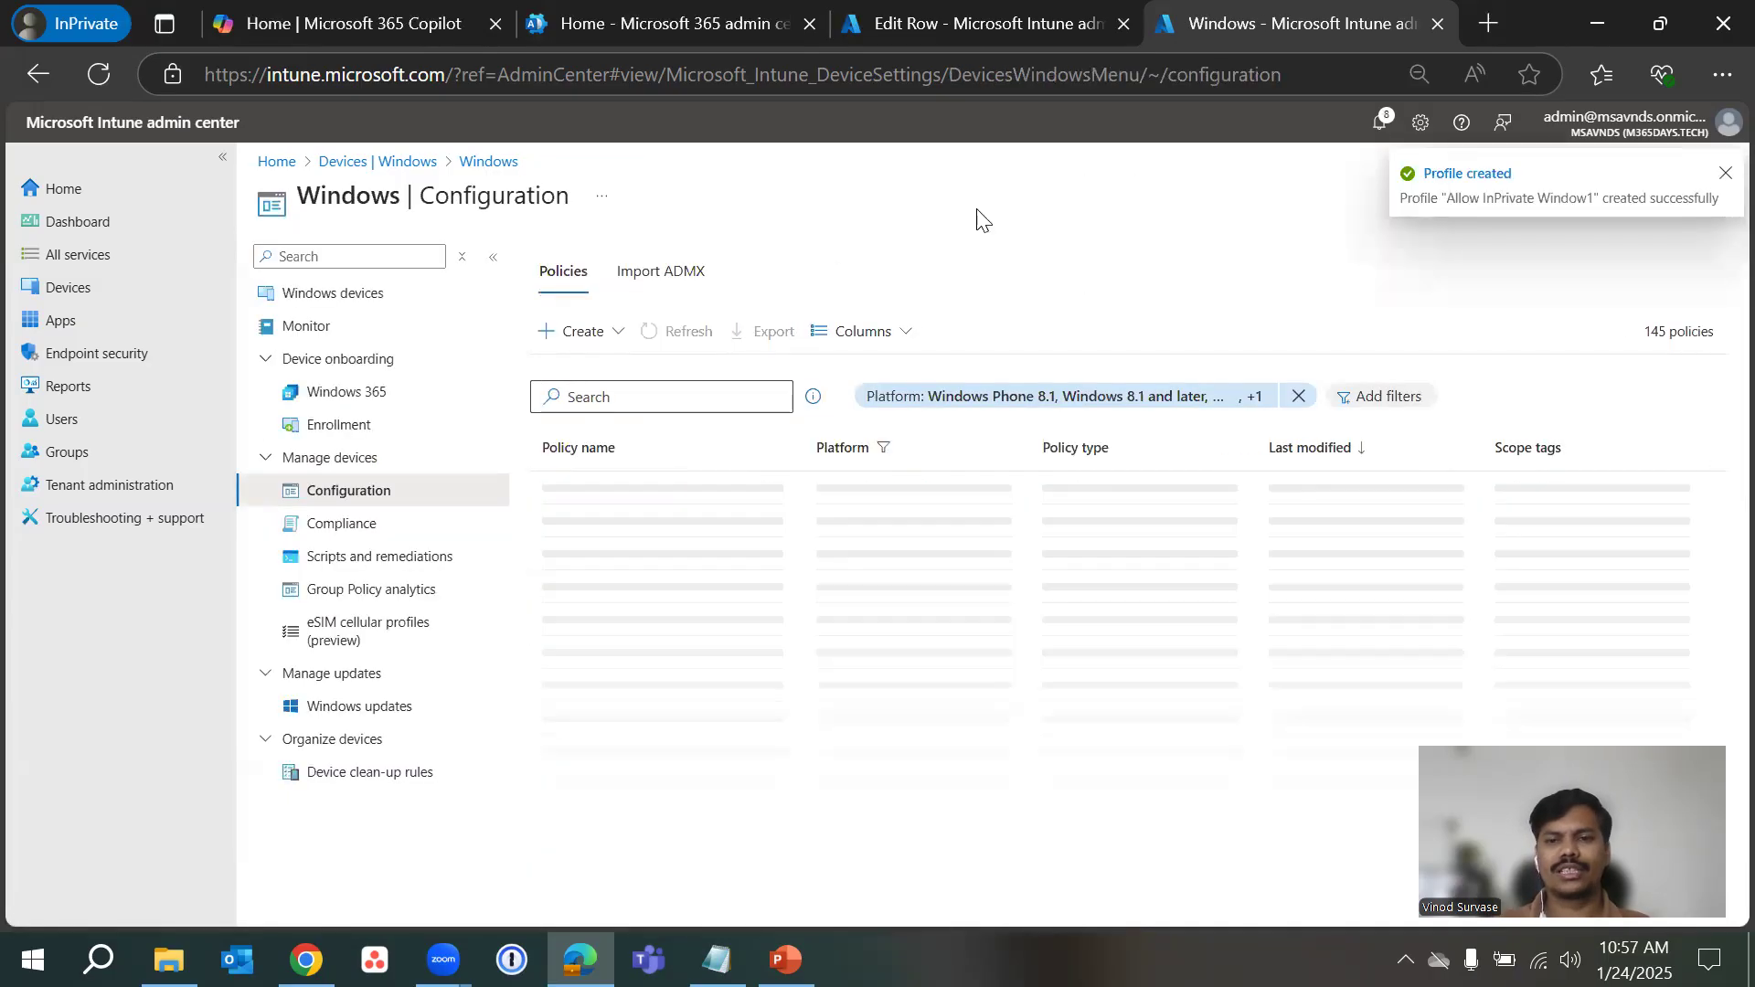
click(653, 396)
text(licy/Config/Browser/AllowInPrivate)
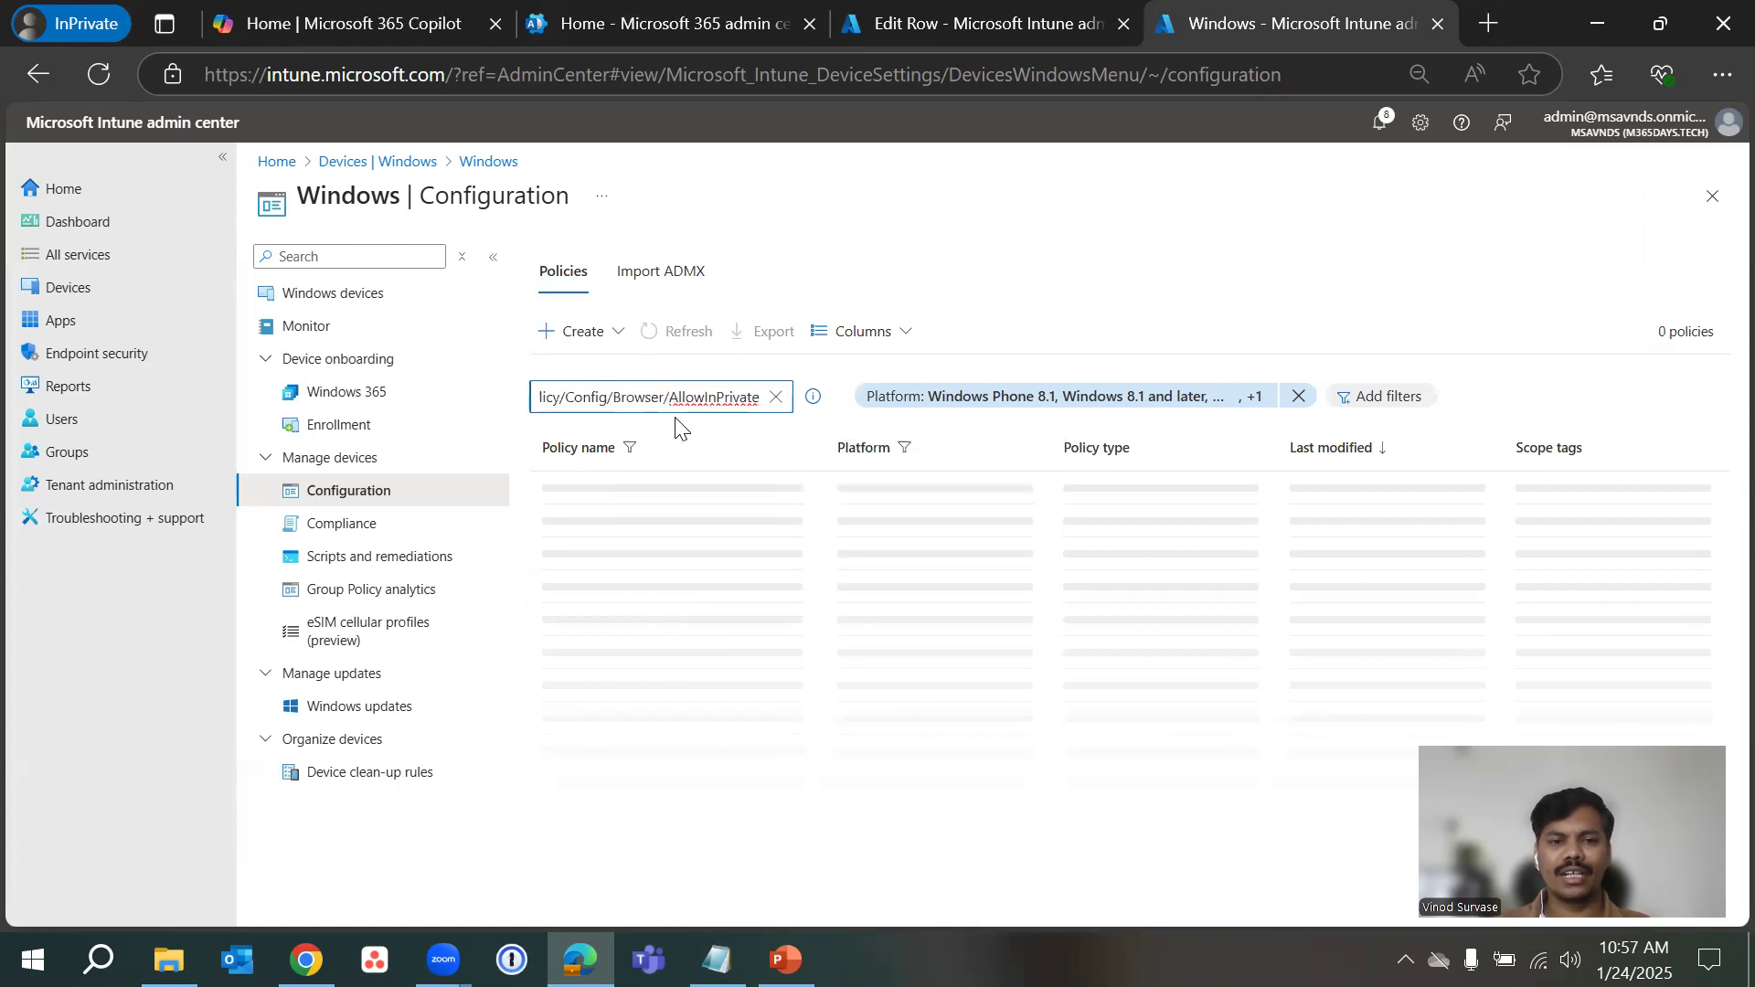
key(ctrl+a)
key(BackSpace)
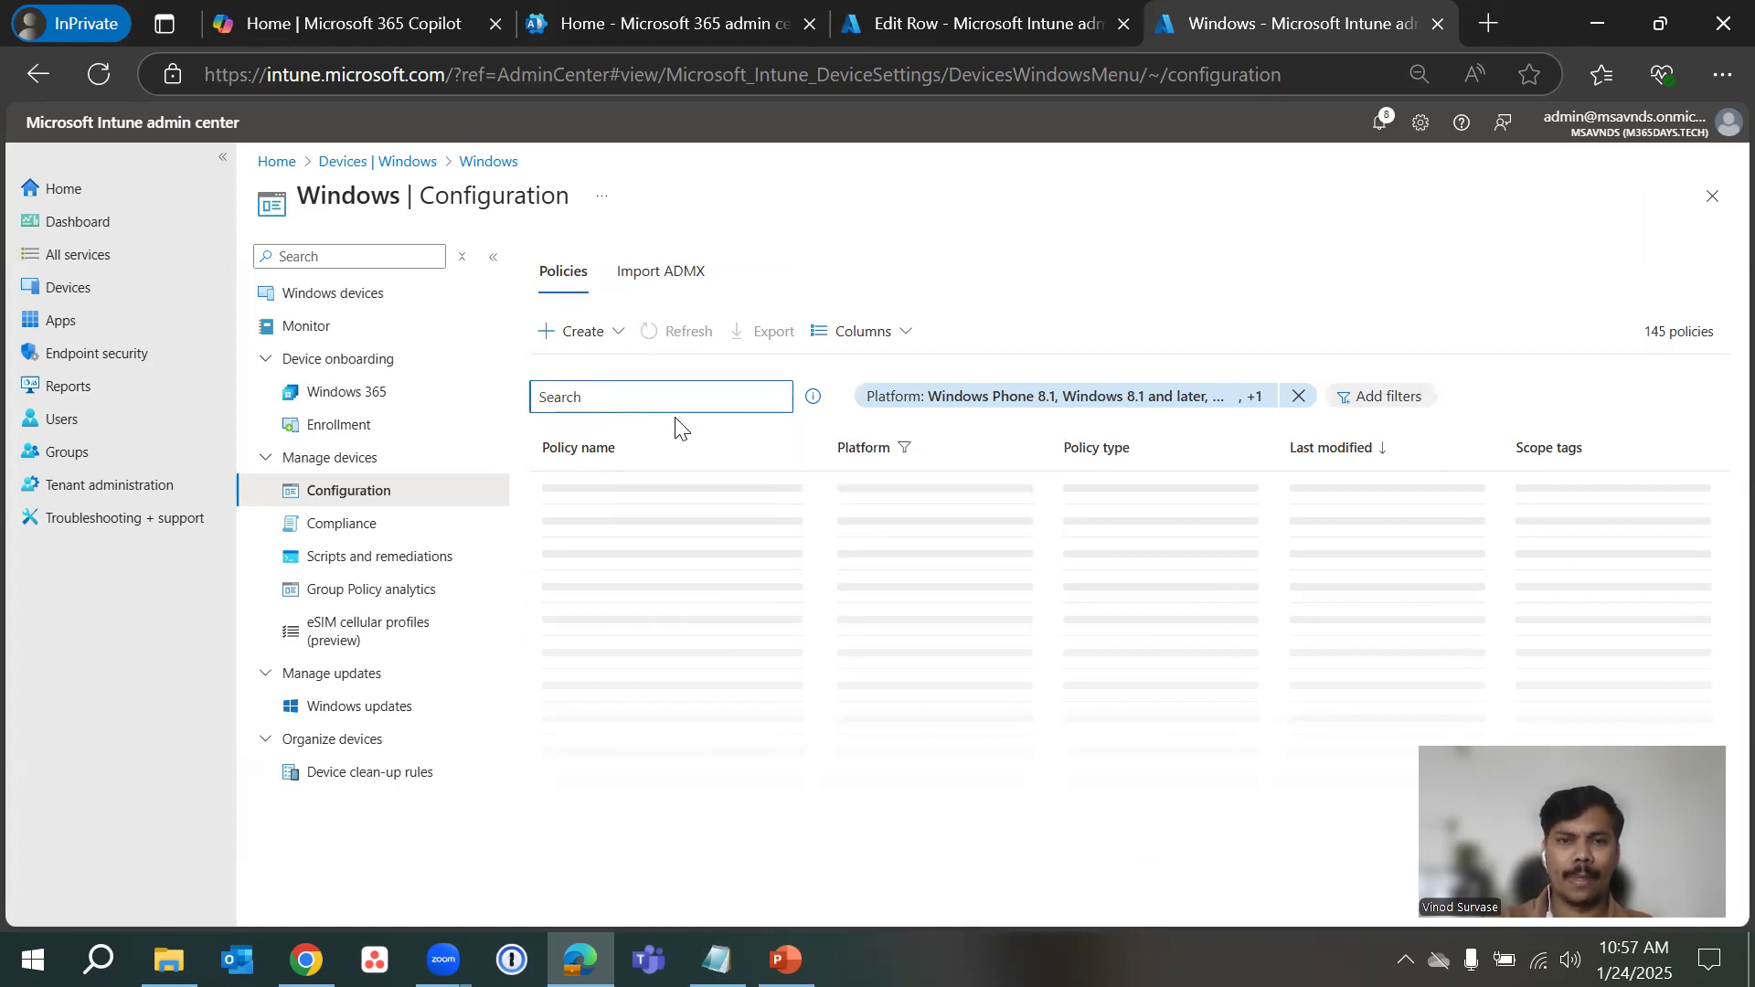
- Copy the row name from the existing profile's tab and try searching the policy list for "Allow or Disable InPrivate Window1"
key(ctrl+shift+Tab)
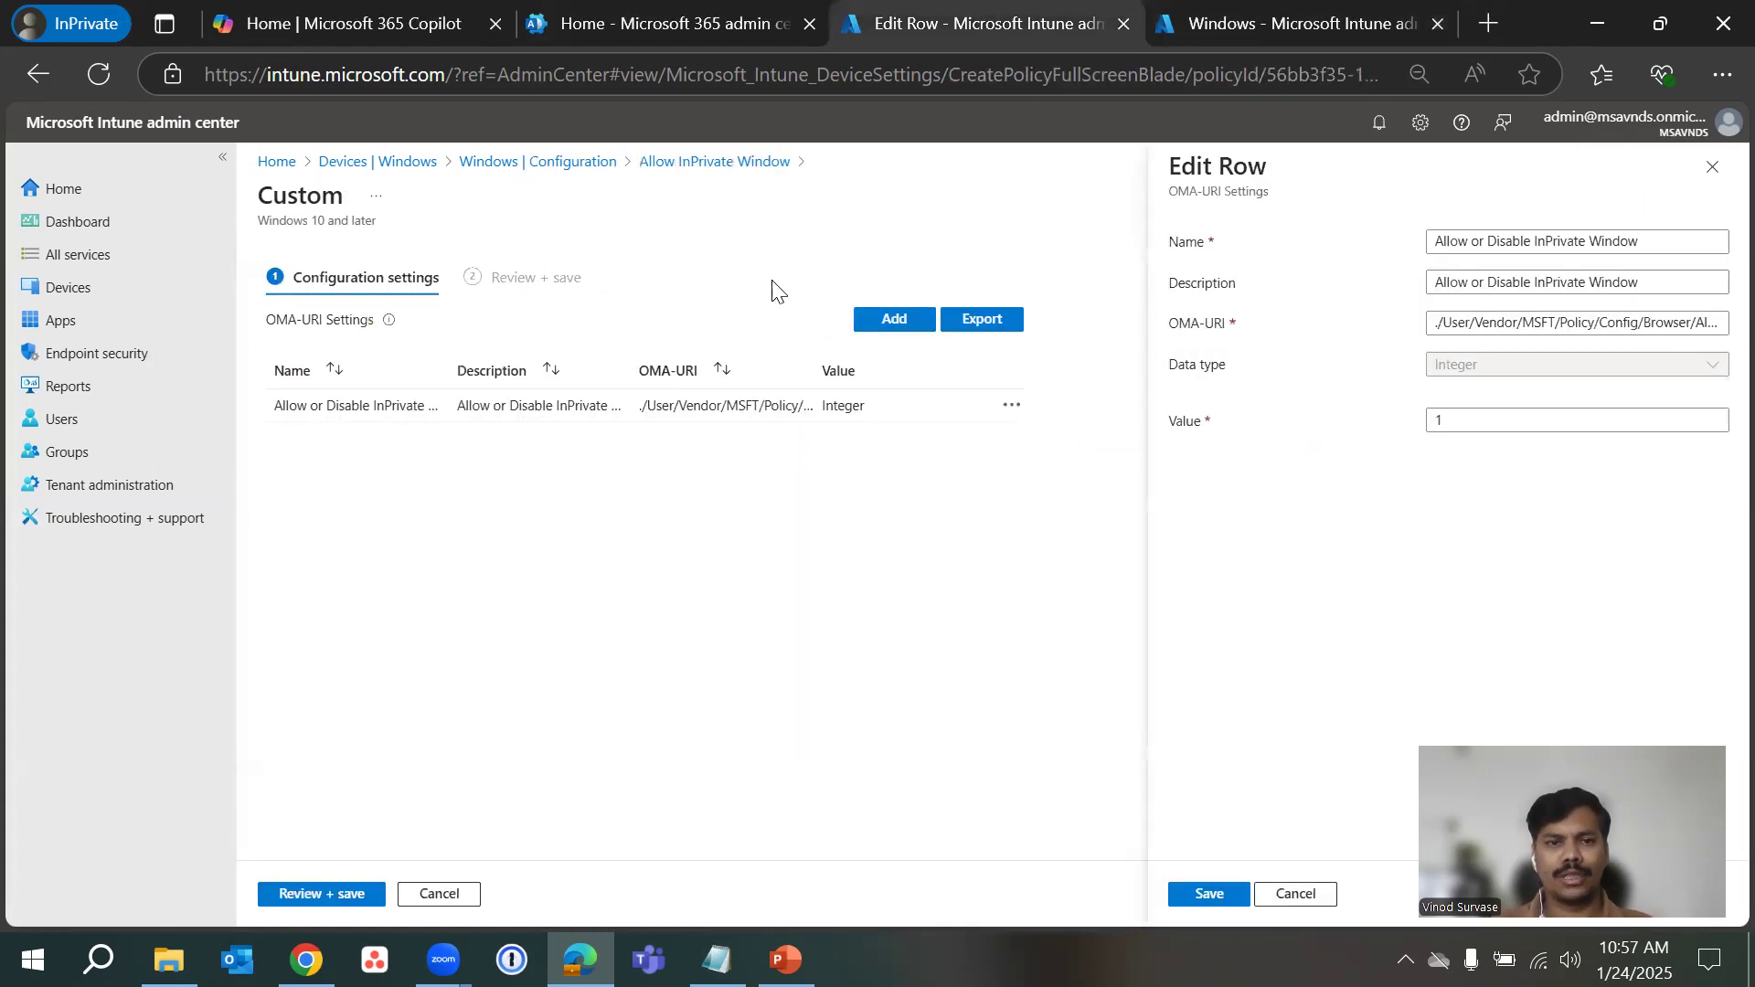
click(1587, 241)
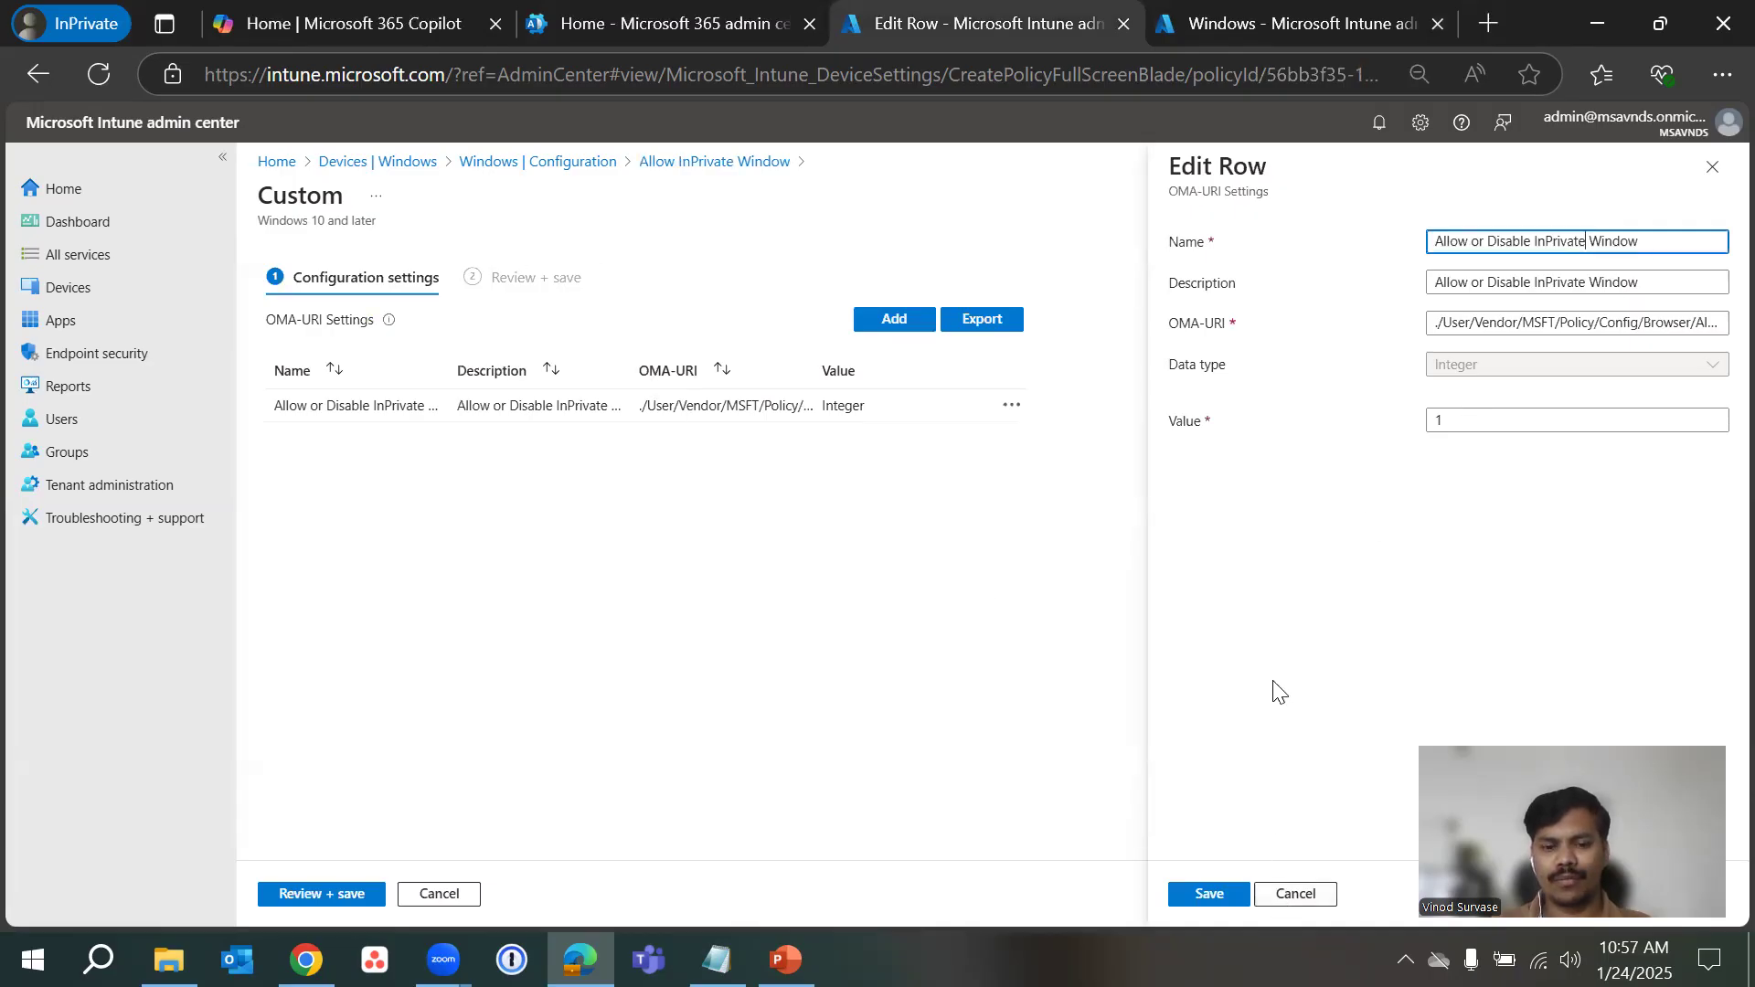
key(ctrl+a)
key(ctrl+c)
click(1303, 21)
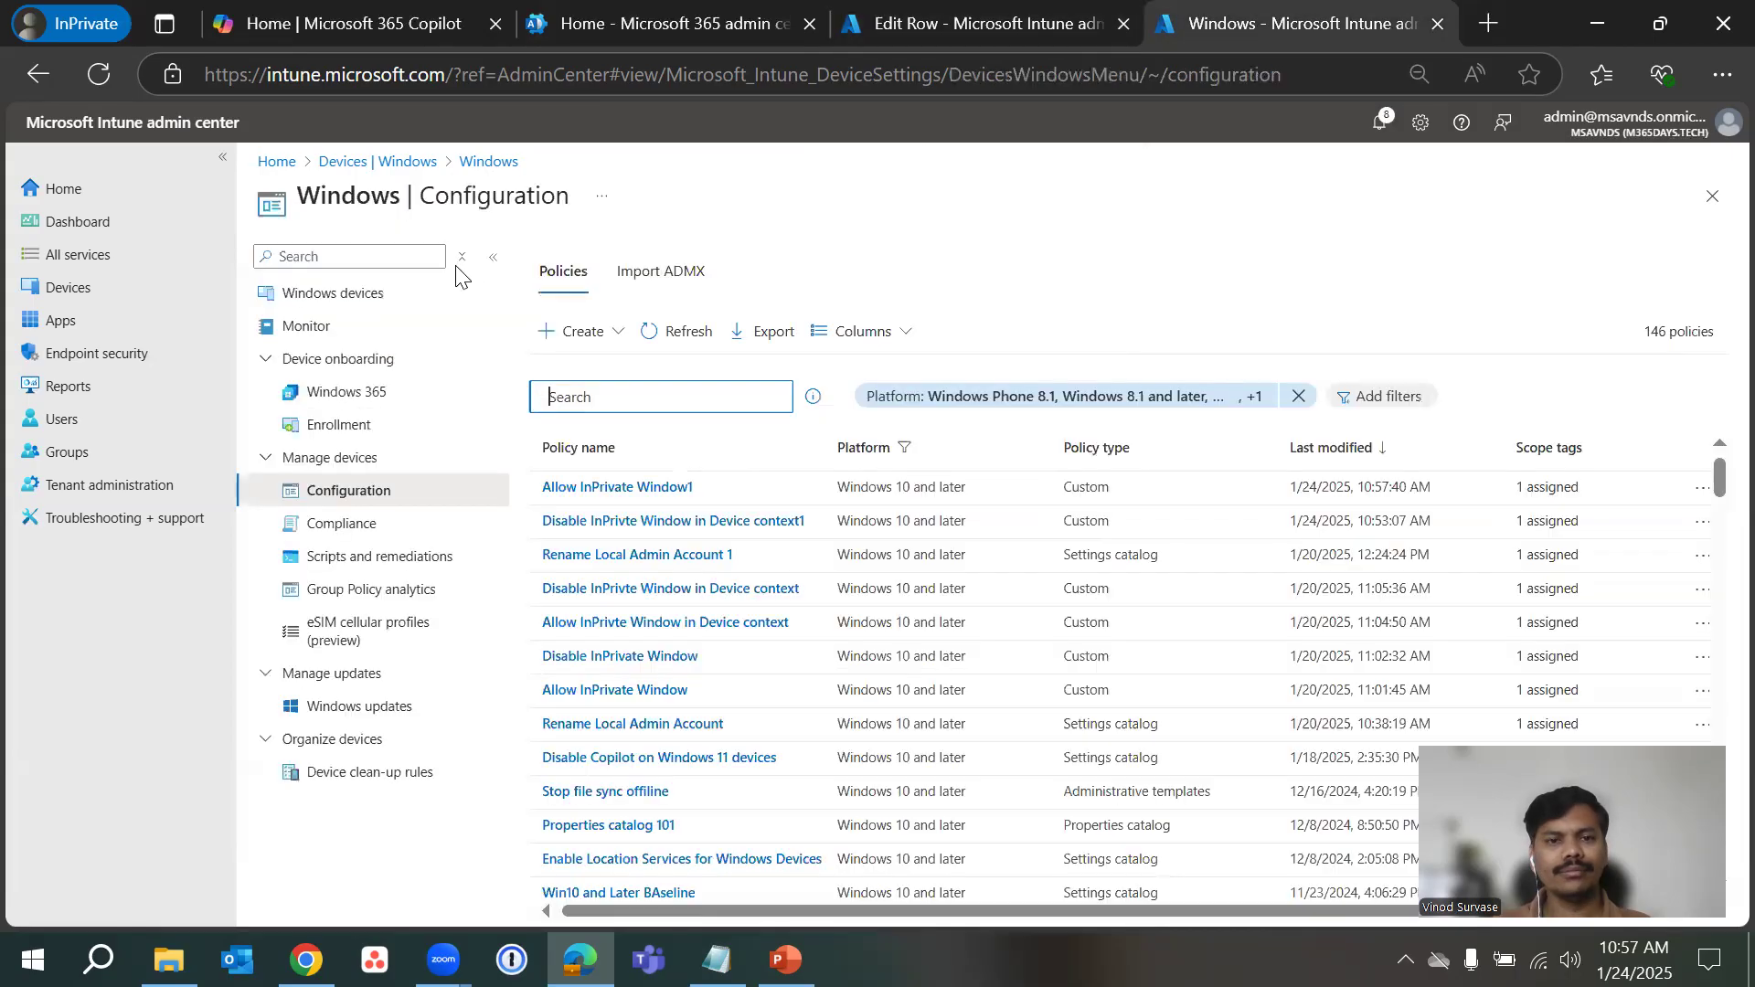
click(622, 398)
key(ctrl+v)
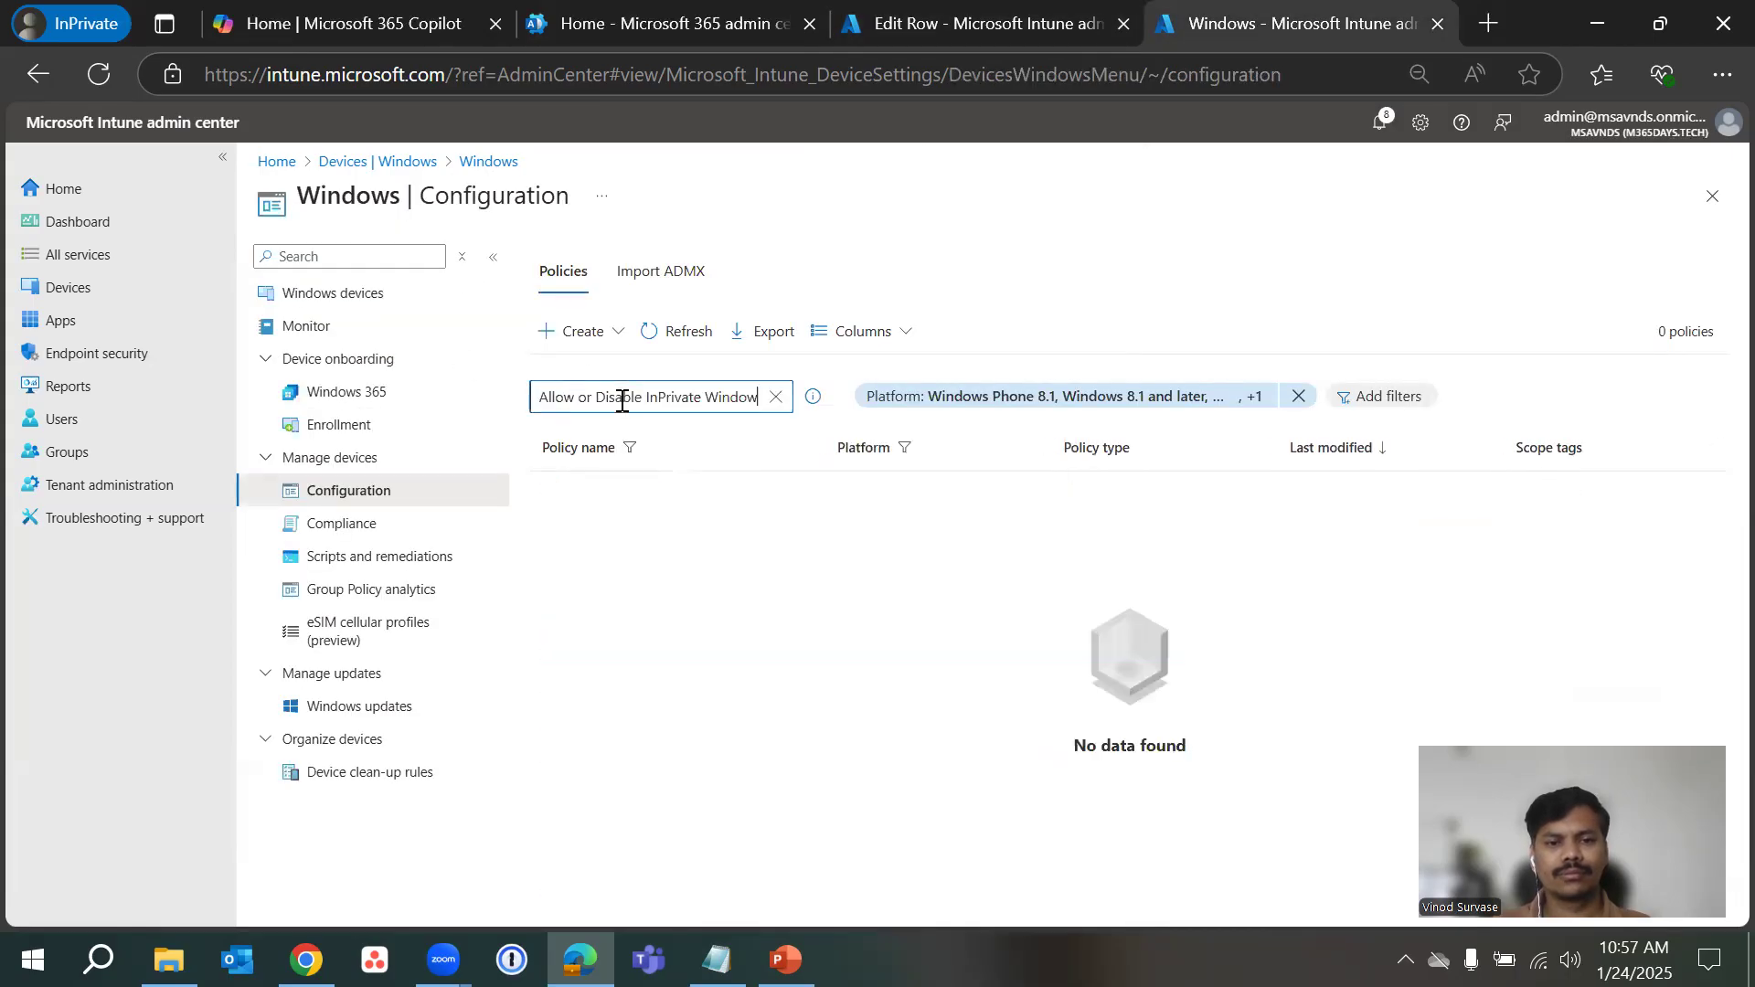
text(1)
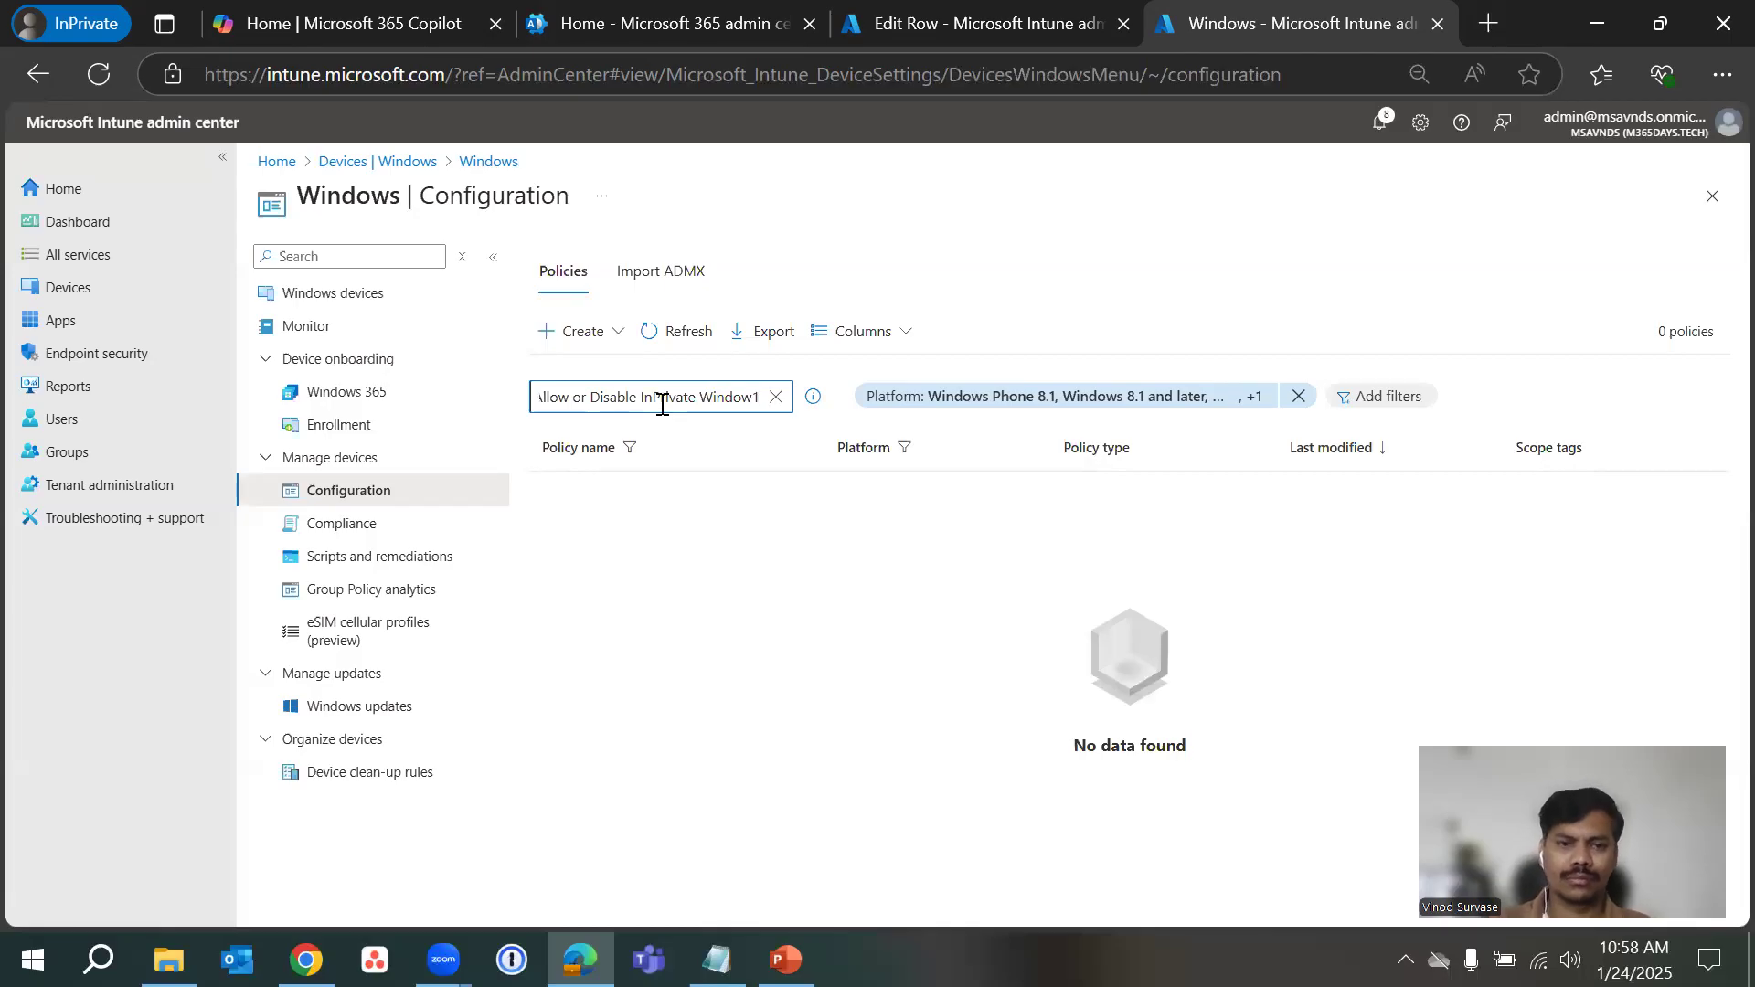
click(775, 396)
- Leave the existing profile's row editor without saving, copy the profile title, and search the policy list for "Allow InPrivate Window"
key(ctrl+shift+Tab)
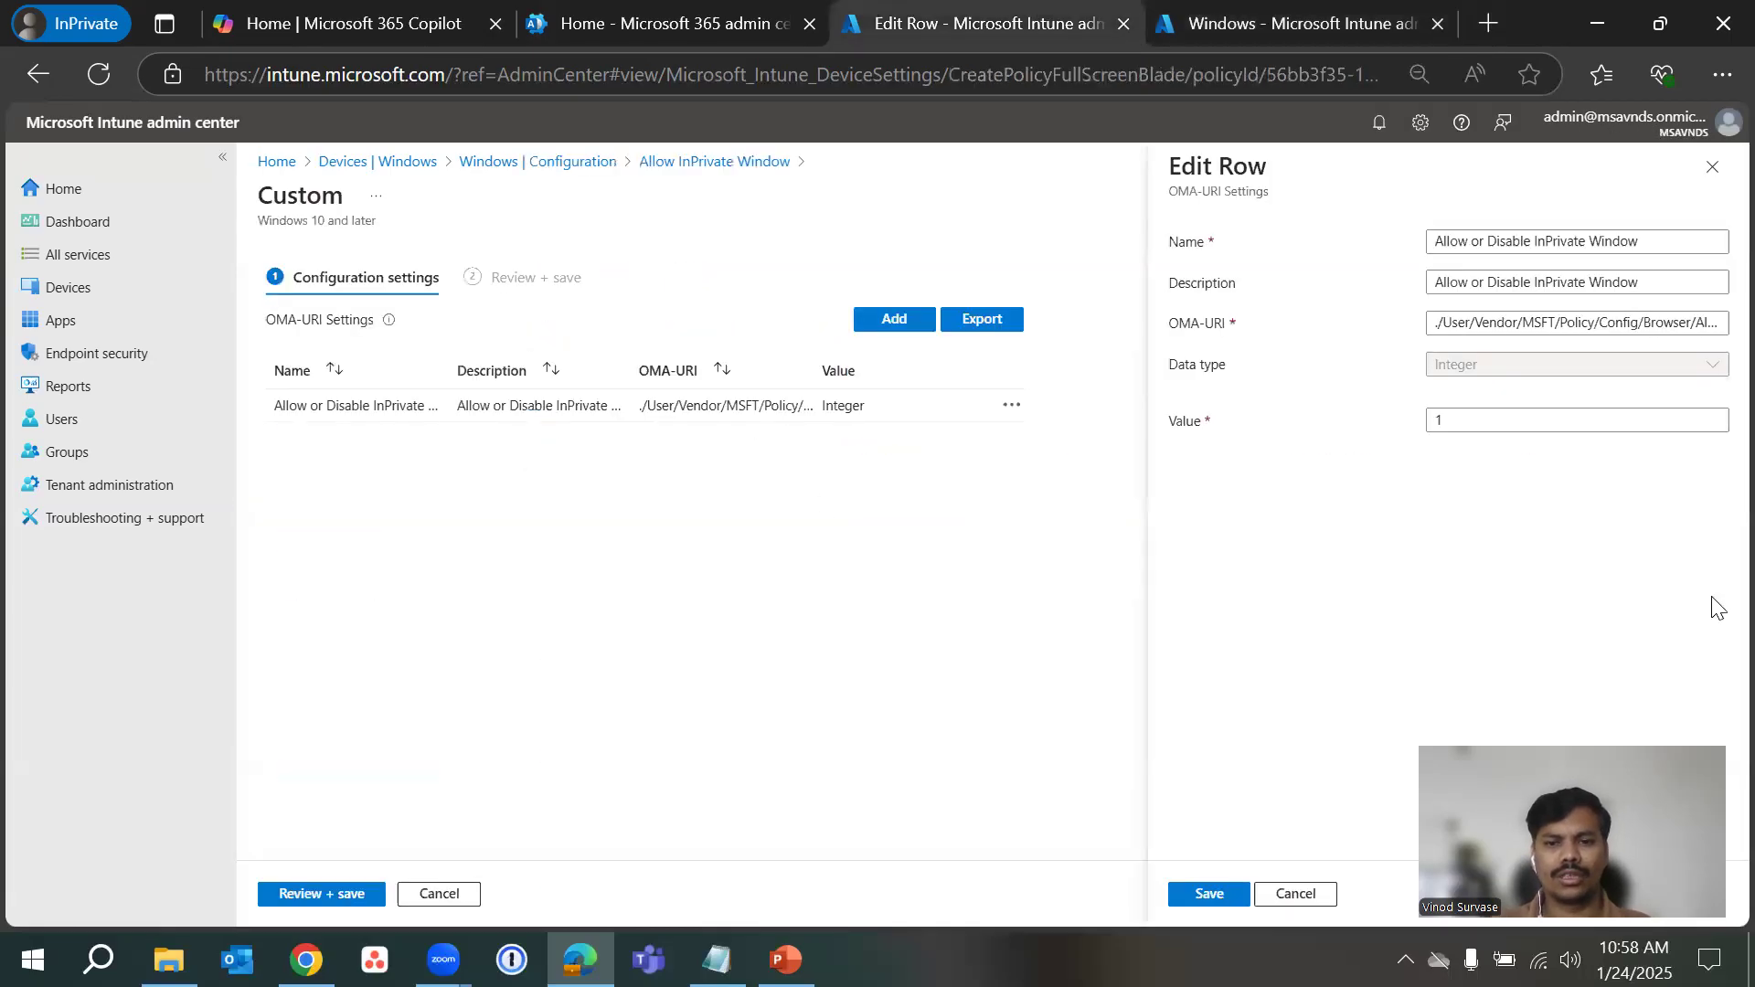
click(705, 165)
click(987, 229)
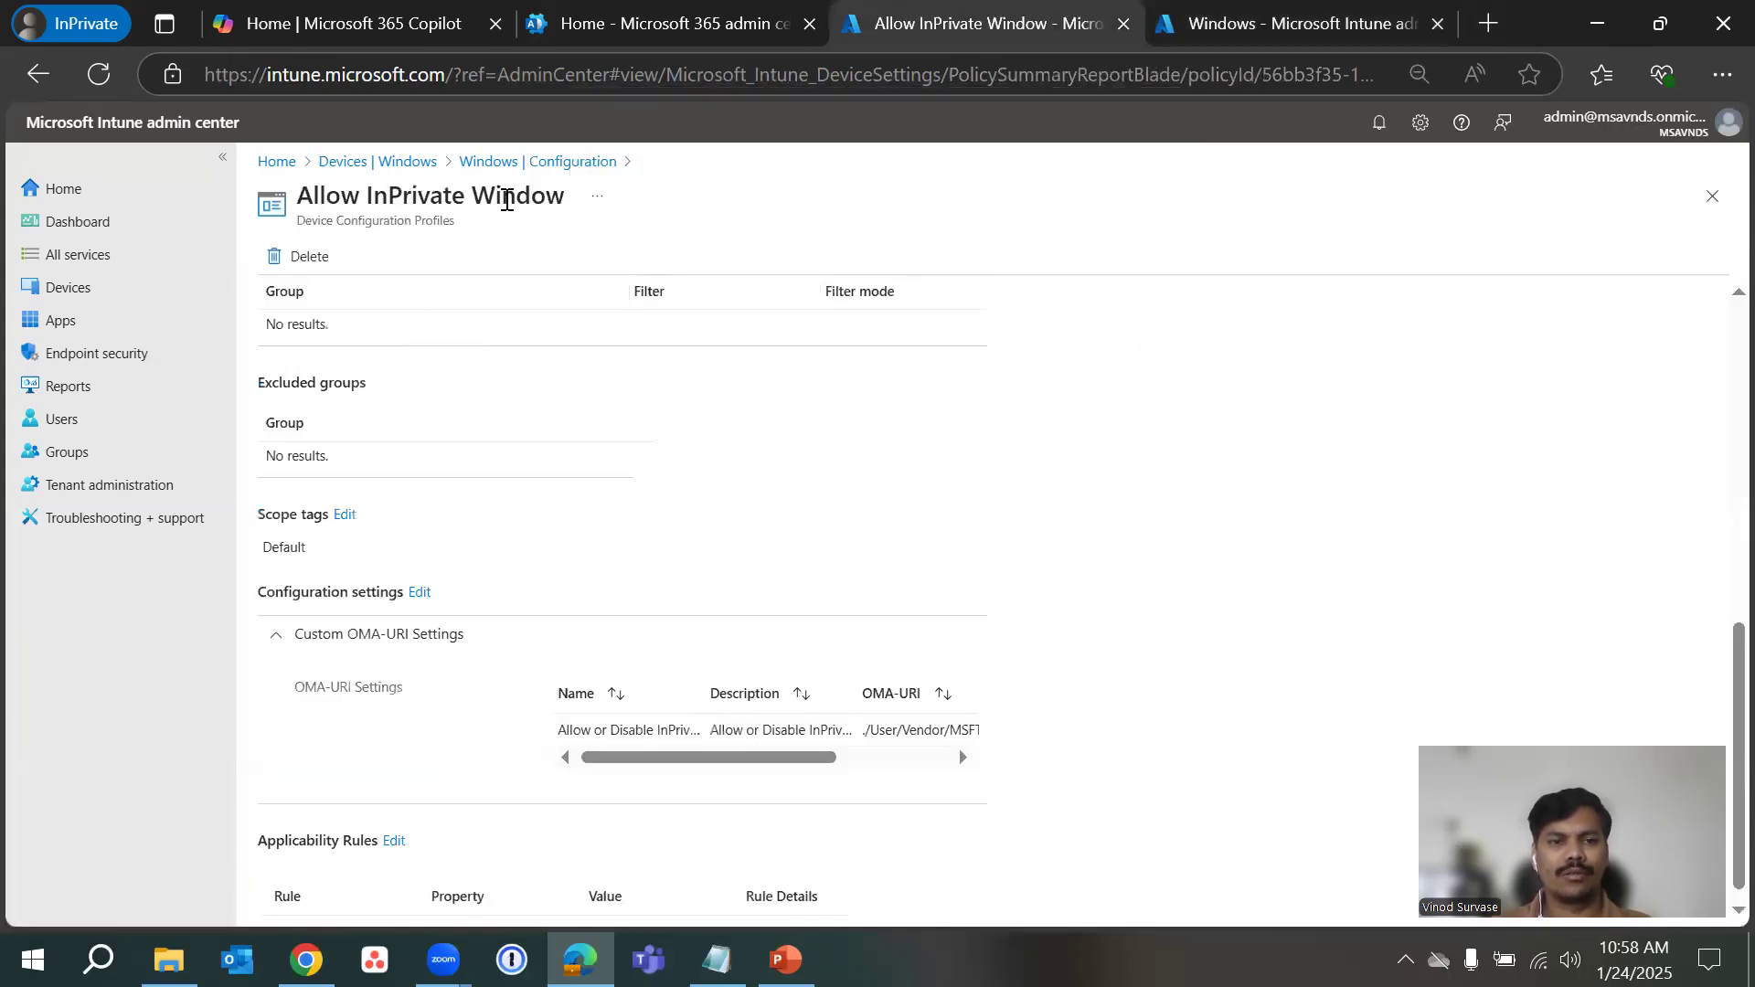
triple_click(505, 198)
key(ctrl+c)
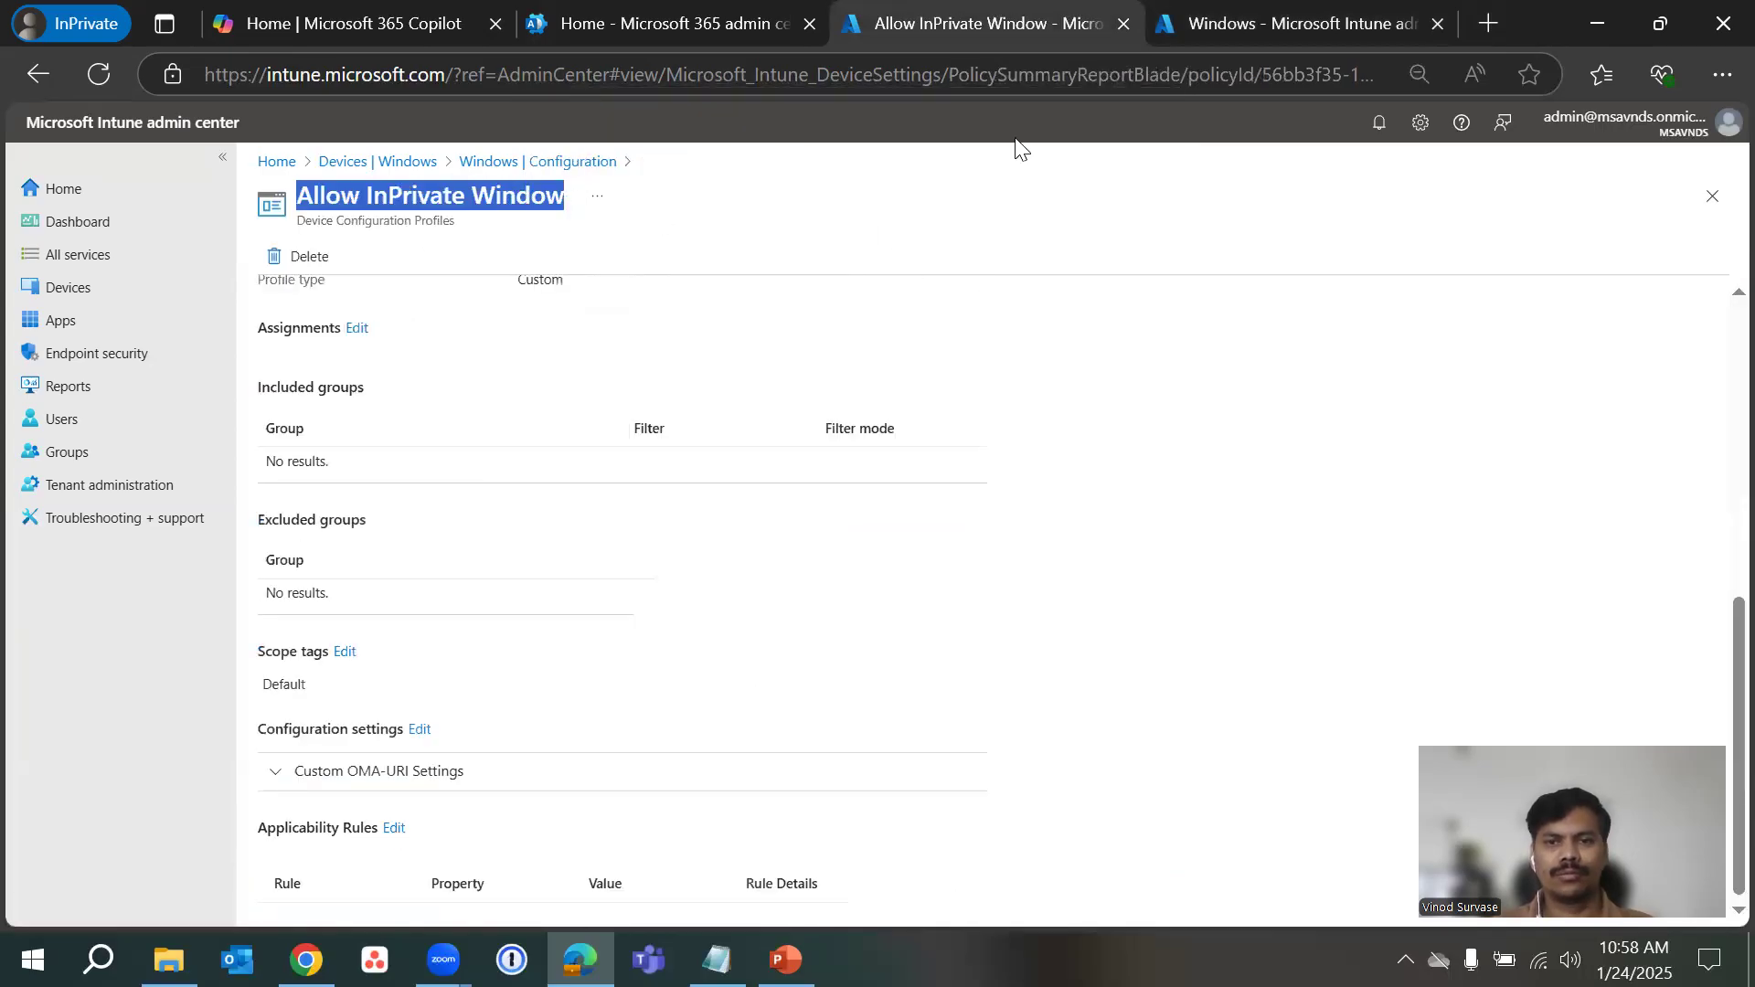
click(1298, 23)
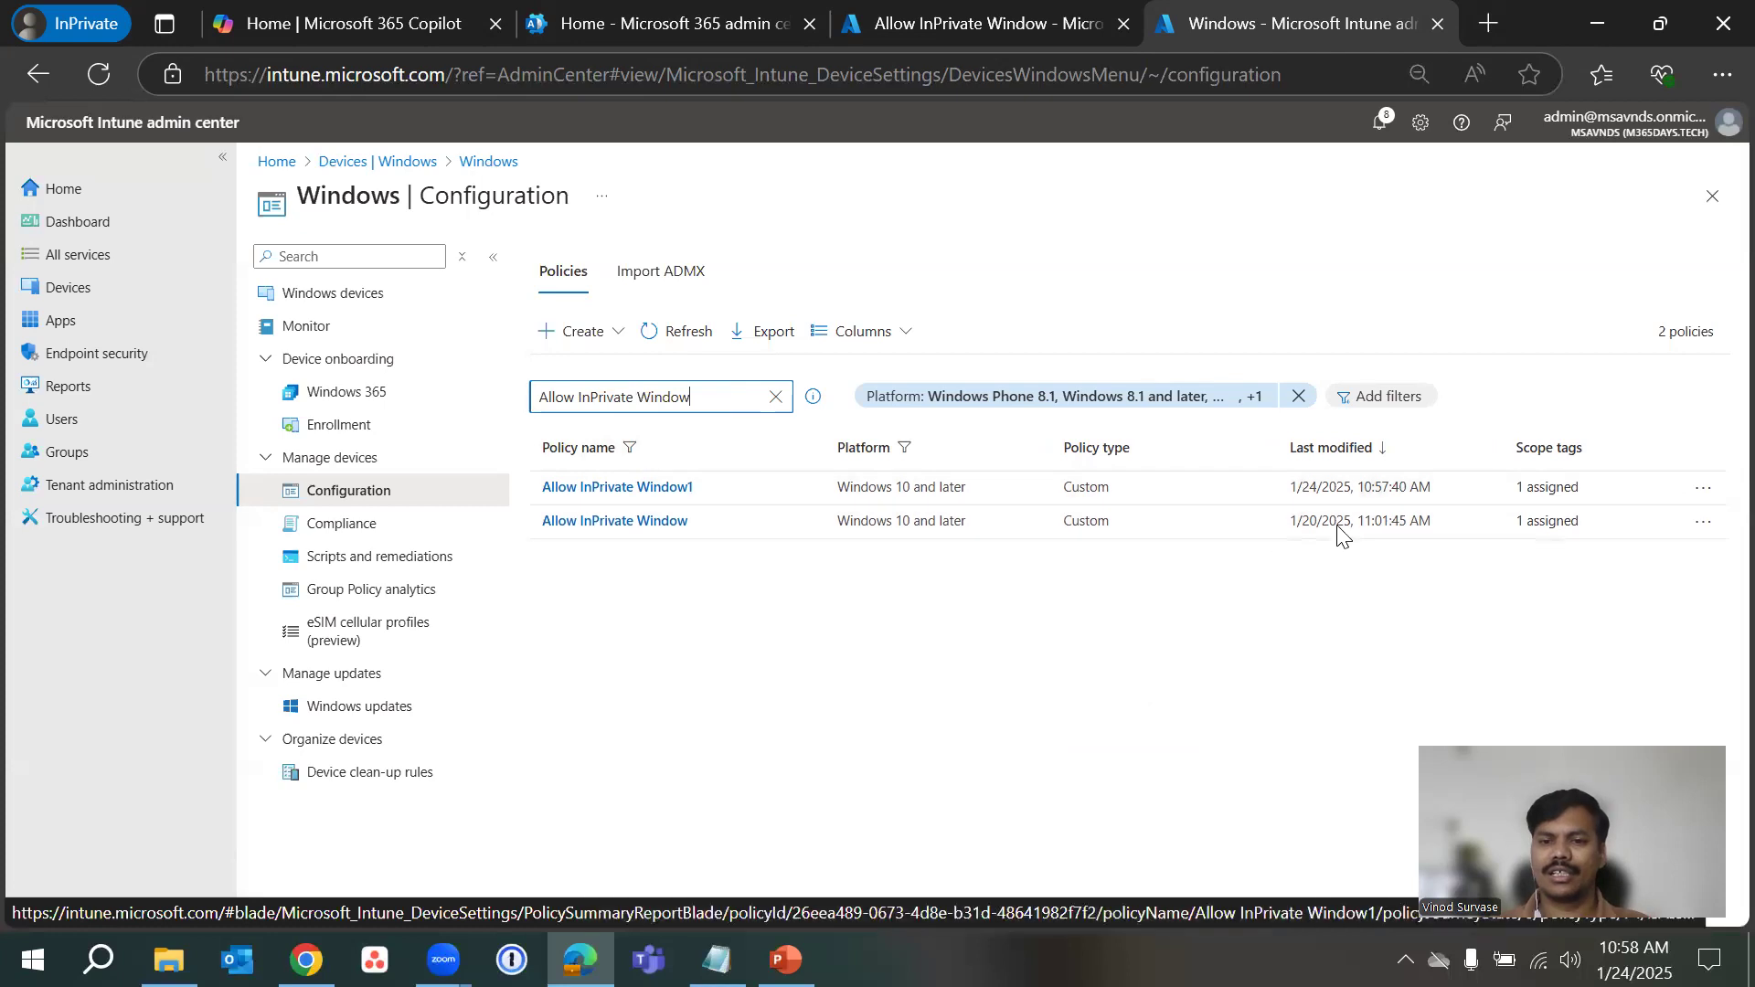
- Open the Allow InPrivate Window1 profile, review its properties and custom OMA-URI settings, and return to the unfiltered policy list
click(644, 490)
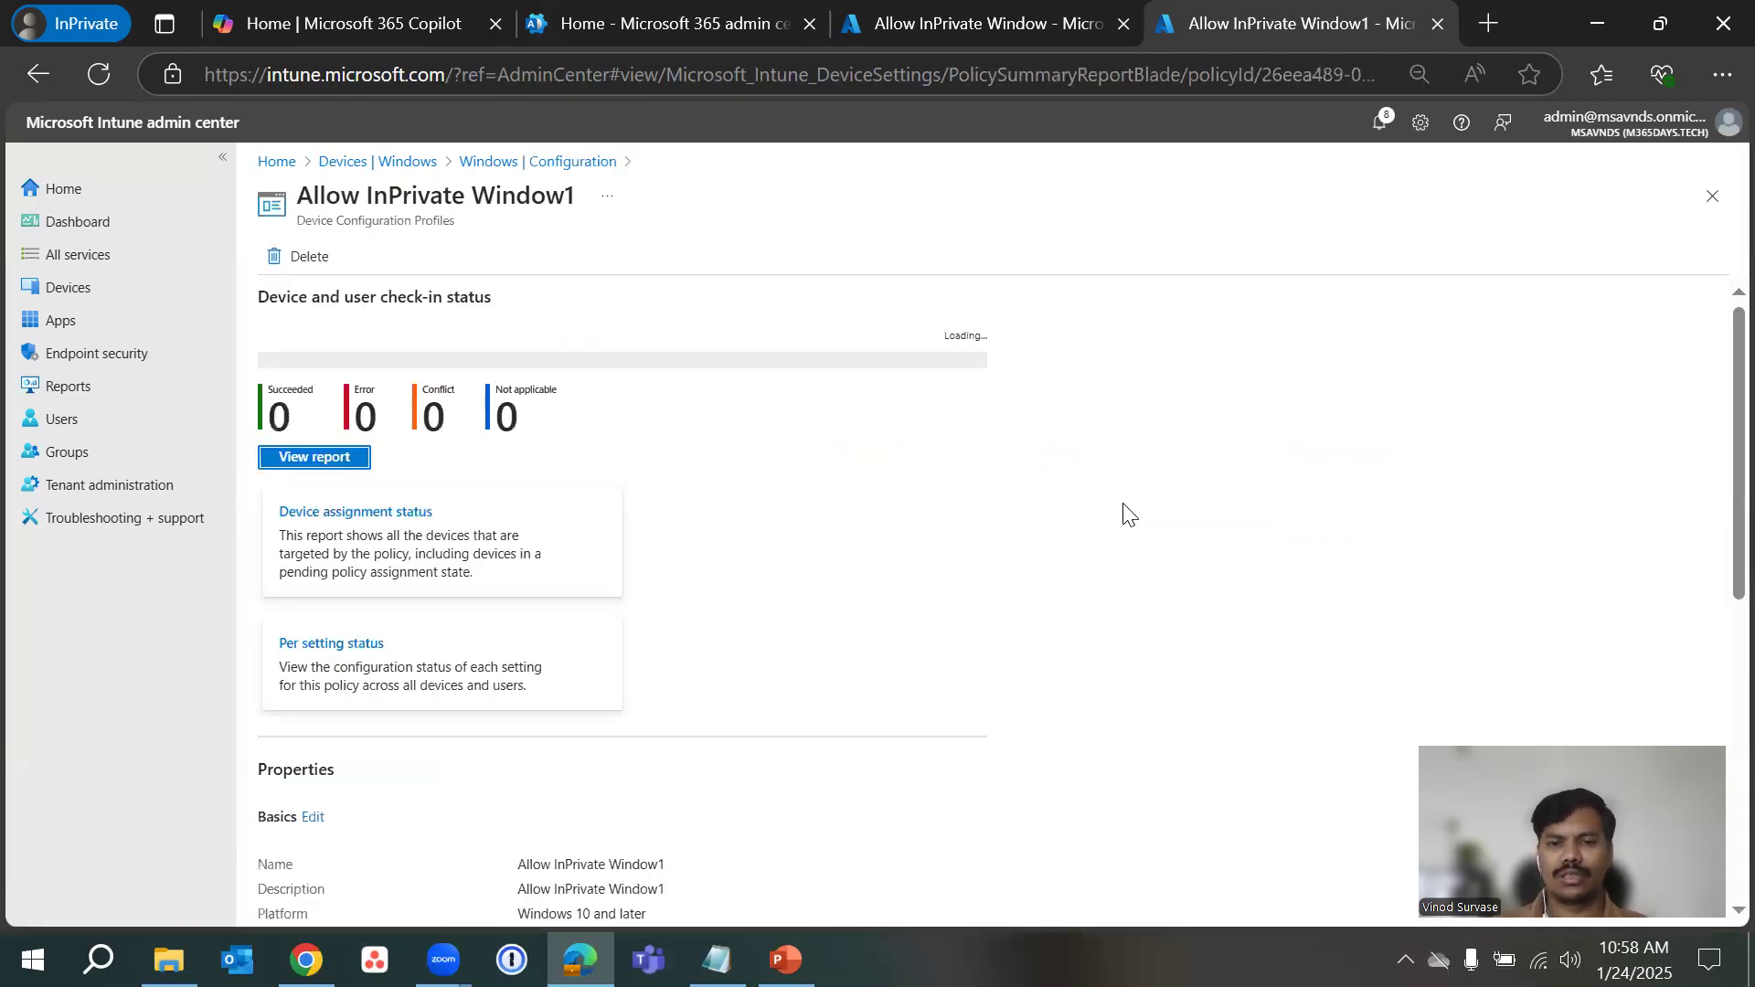
scroll(1130, 515, down, 7)
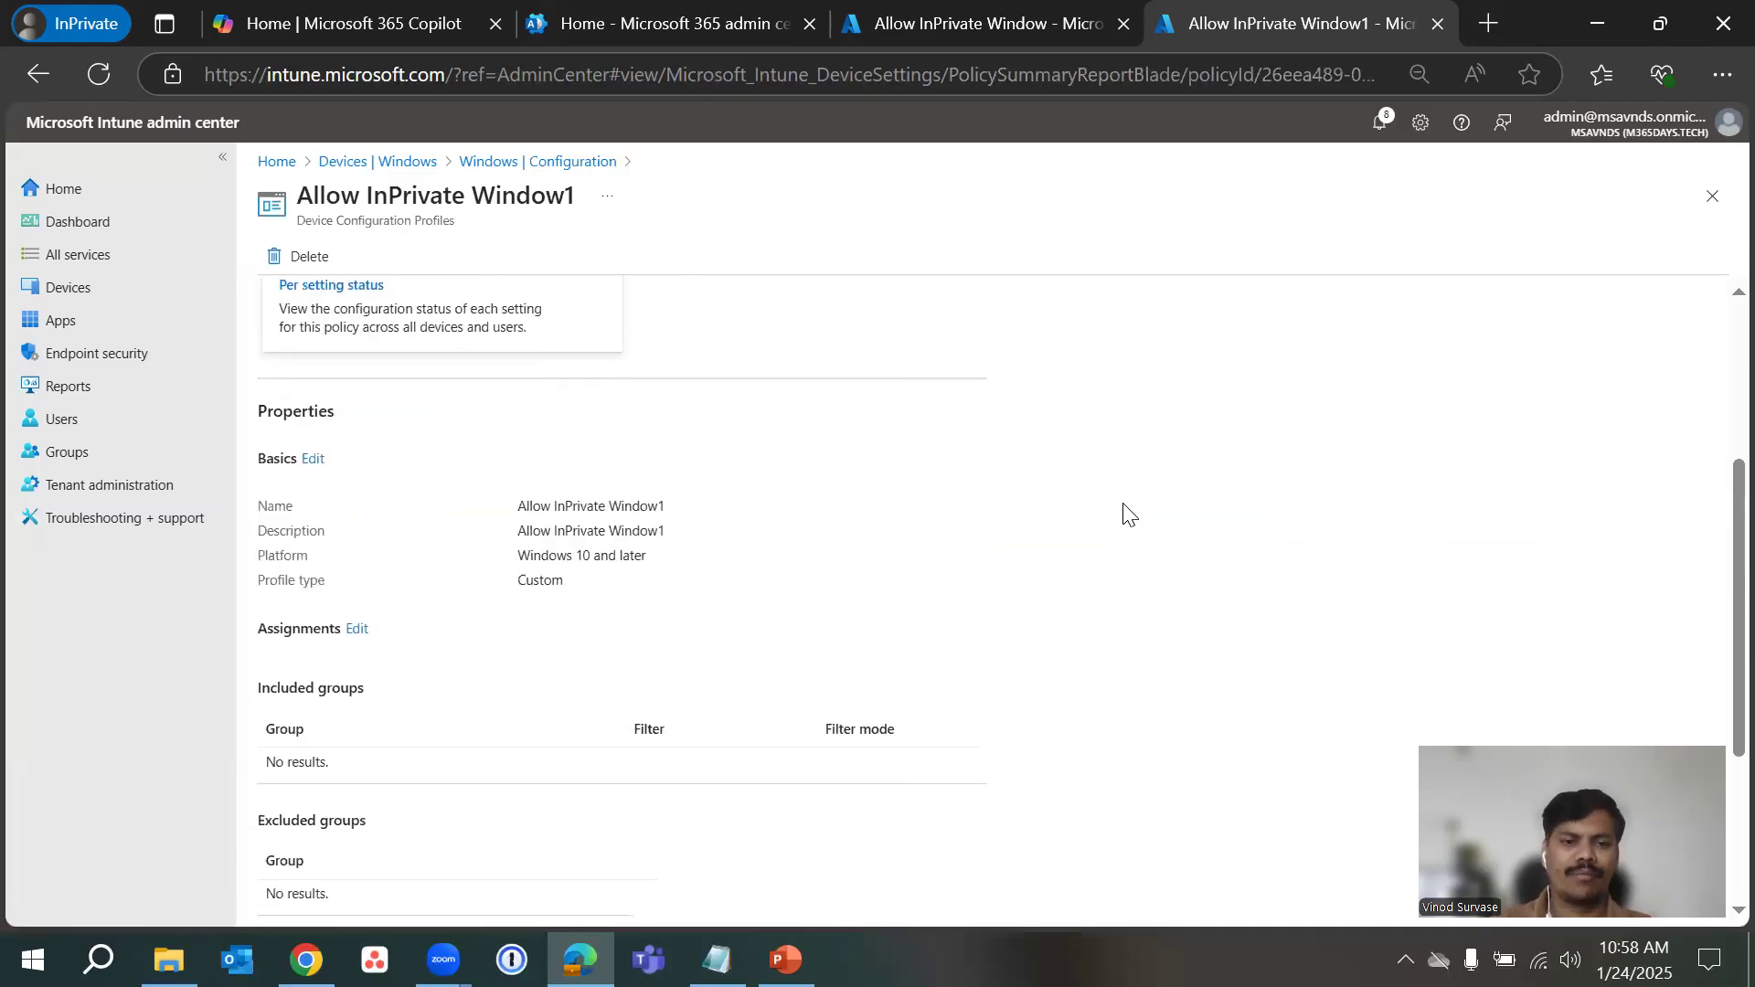
click(454, 768)
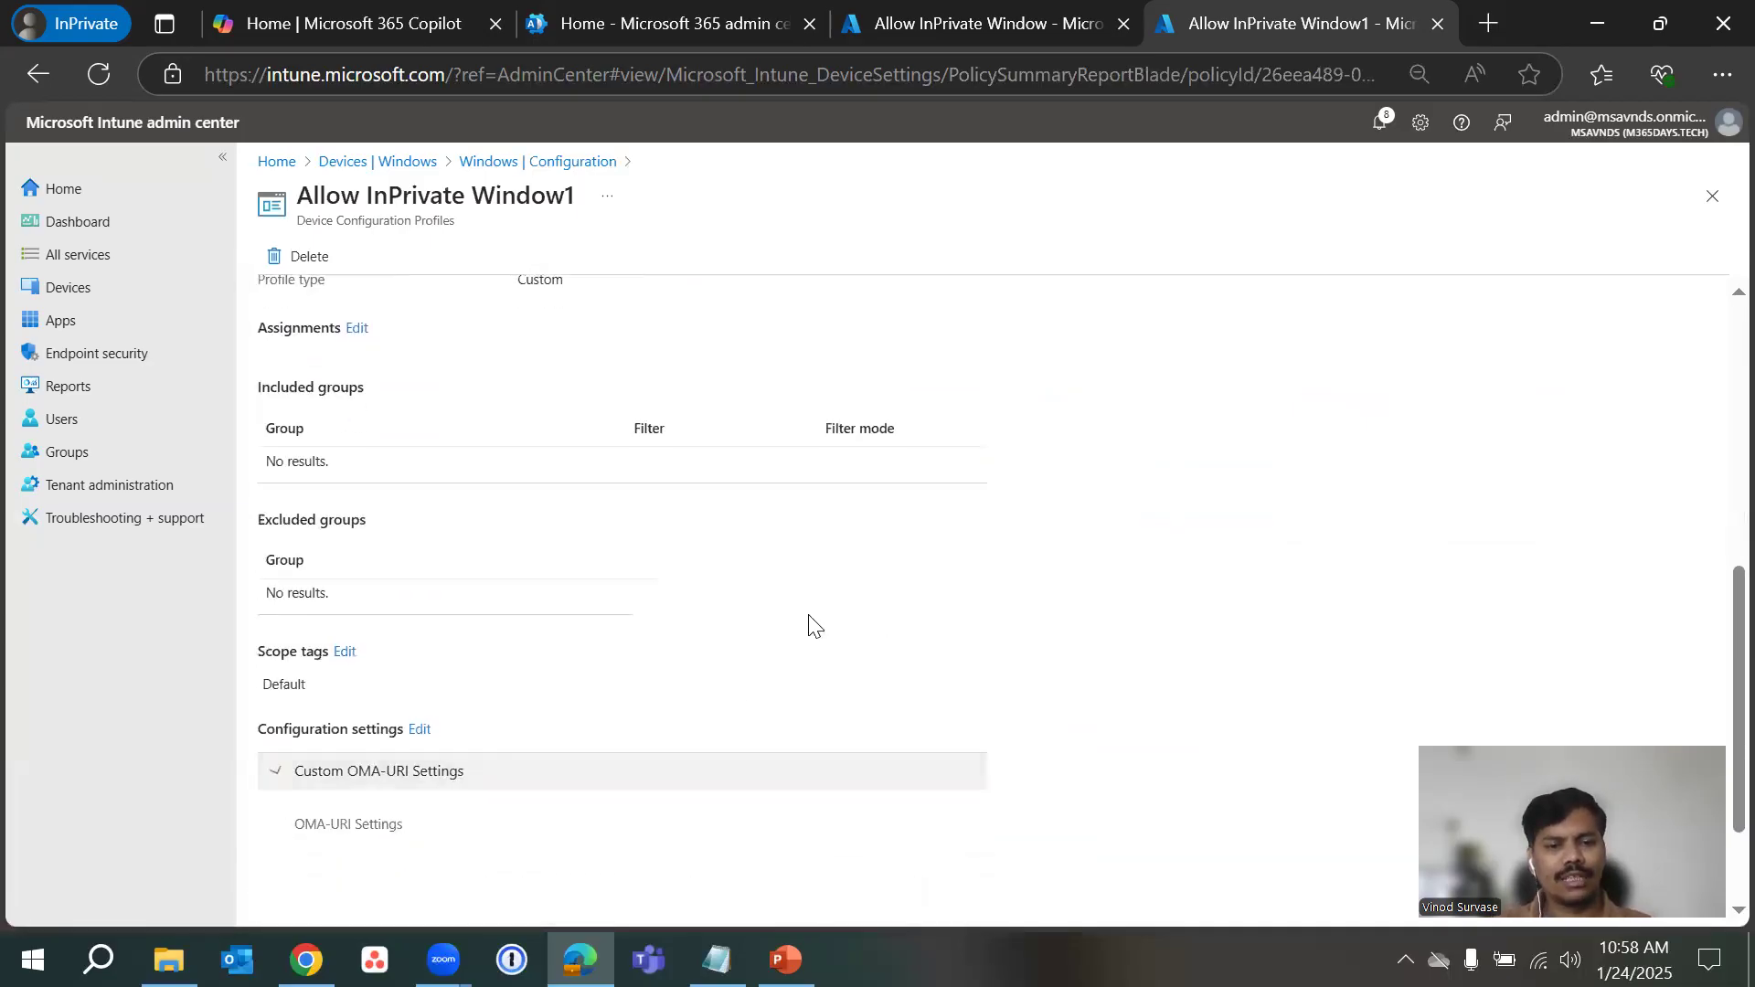
scroll(804, 658, down, 2)
drag(745, 751, 866, 756)
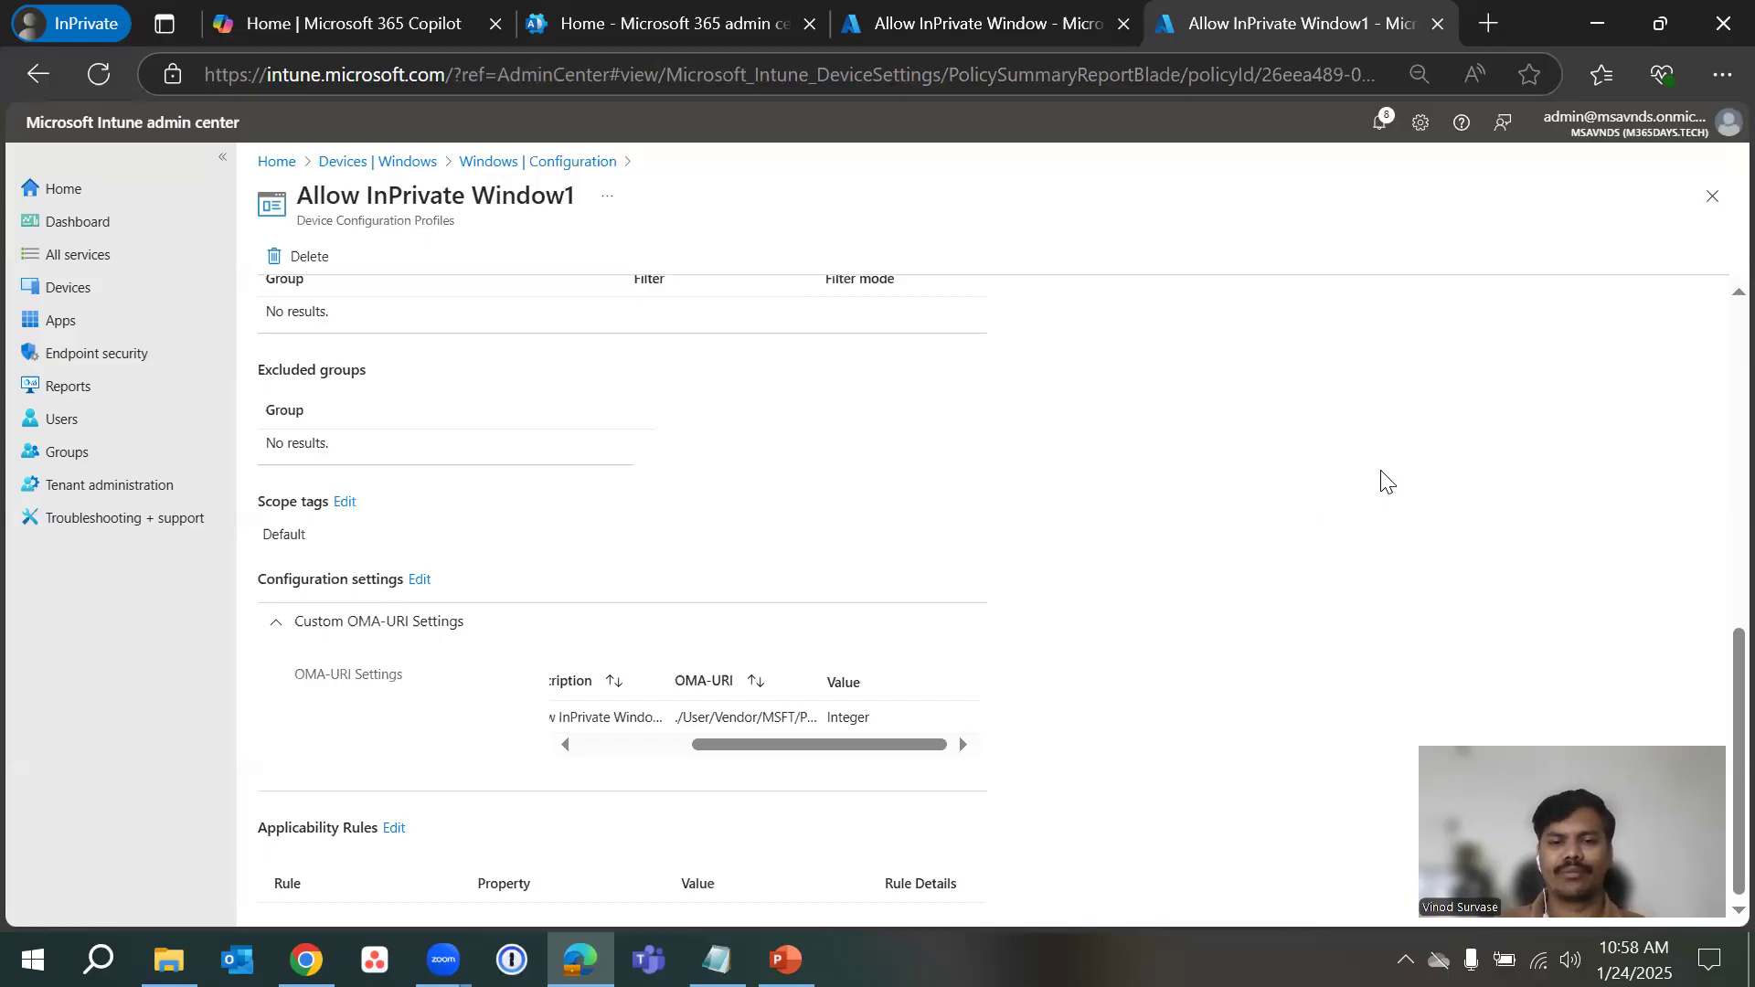
scroll(1381, 472, up, 3)
scroll(1359, 512, down, 3)
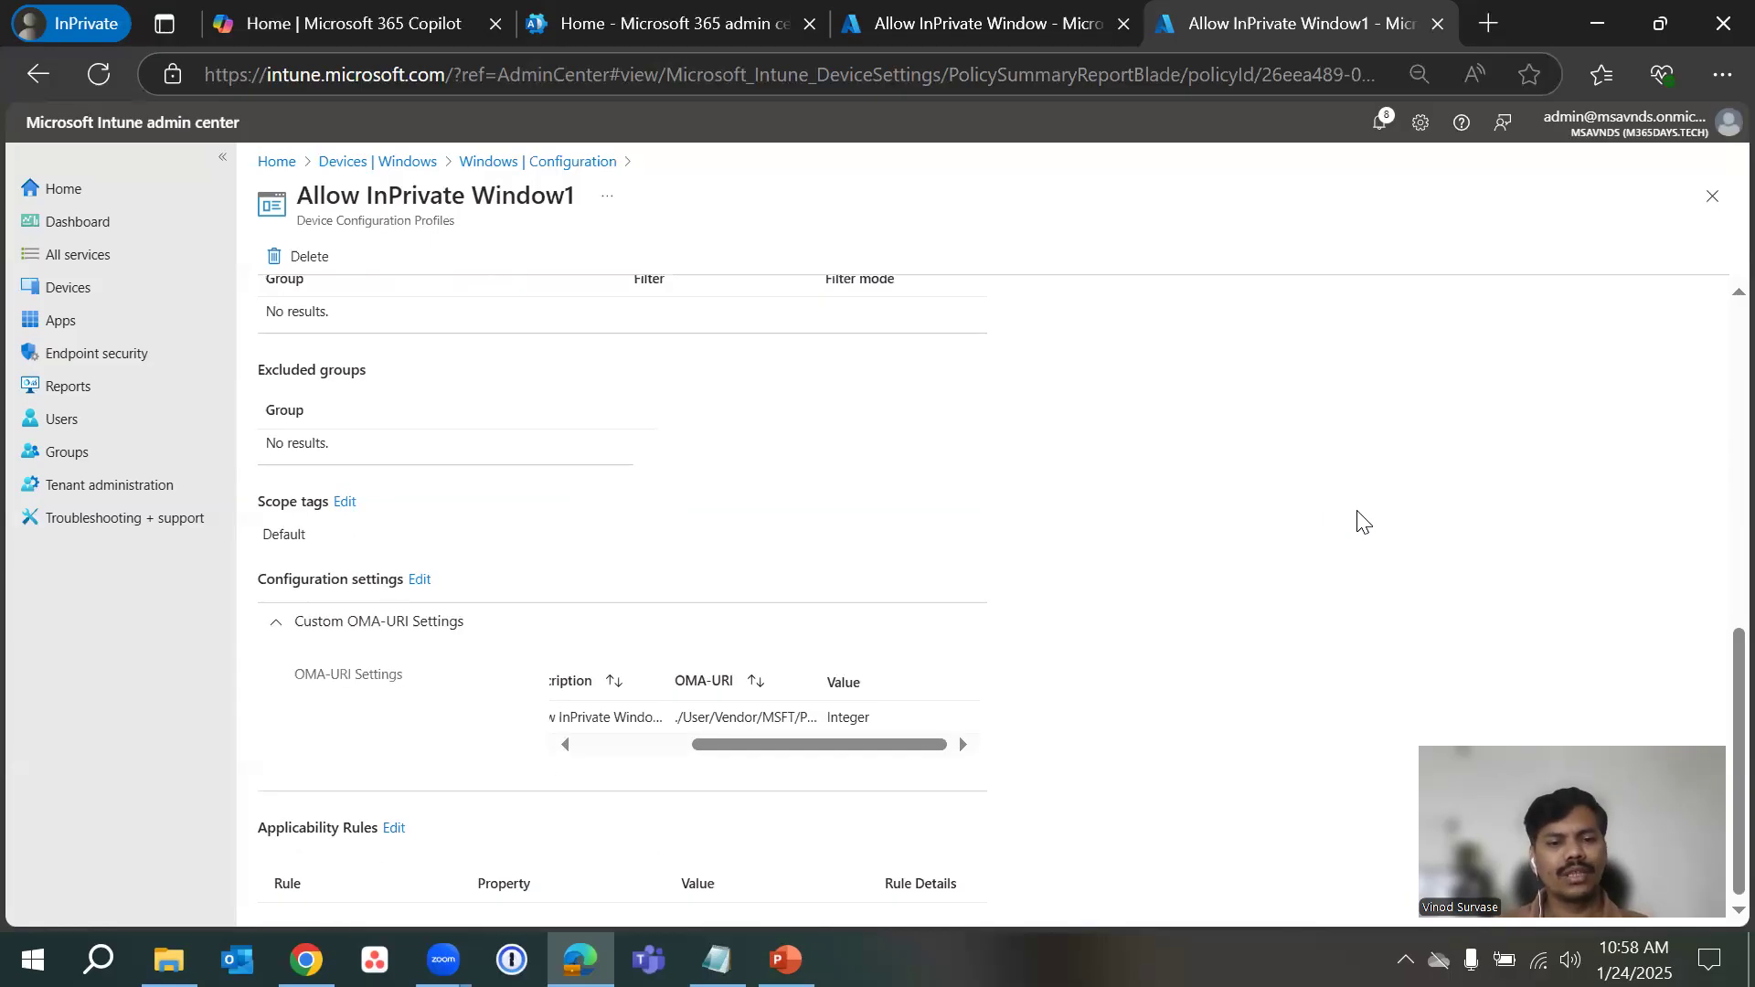
scroll(1234, 457, up, 10)
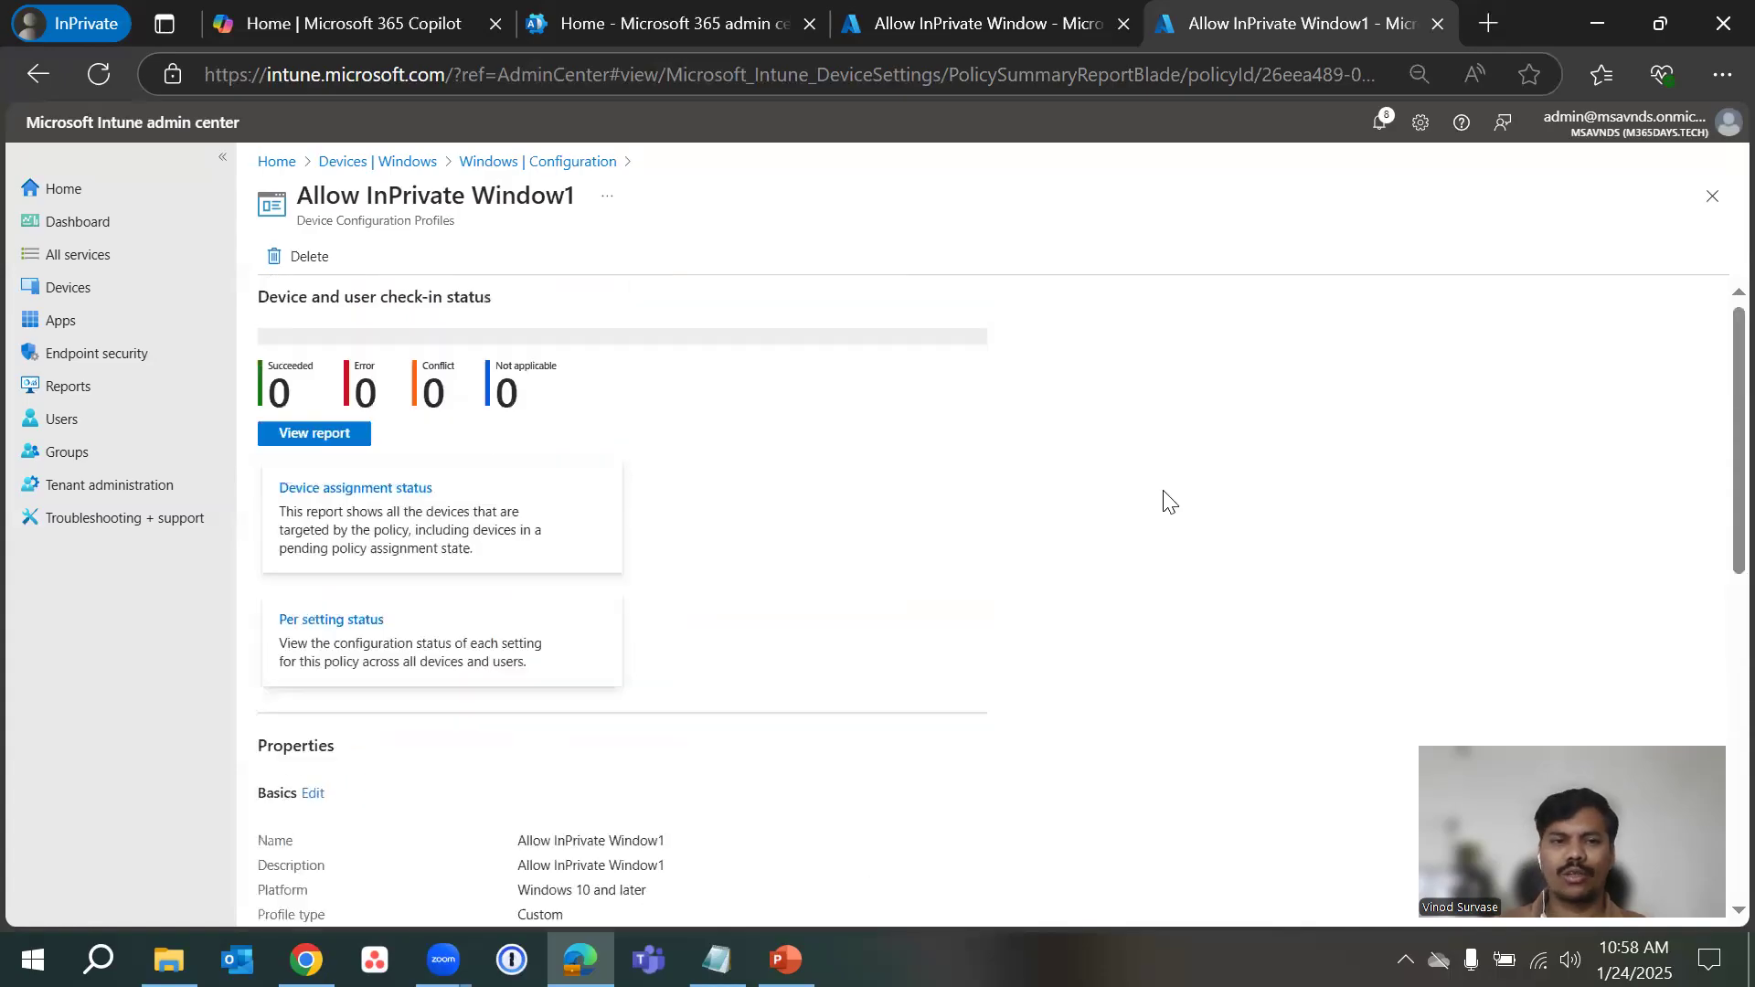
click(484, 171)
click(779, 397)
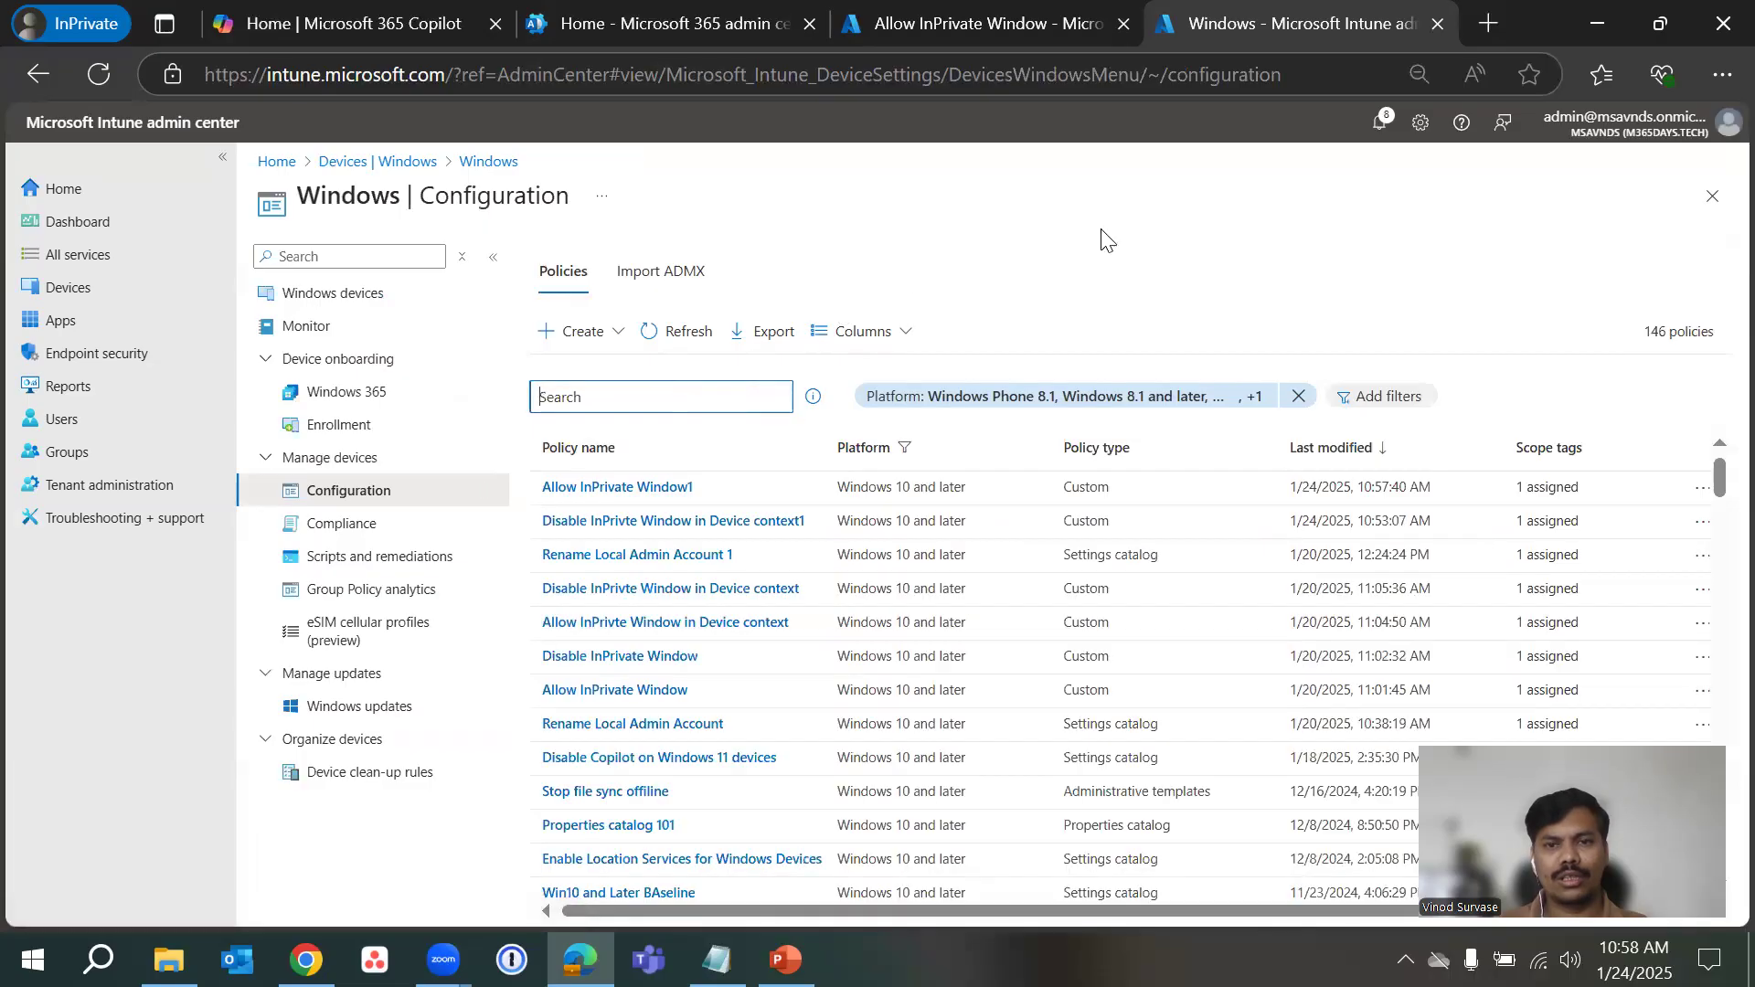